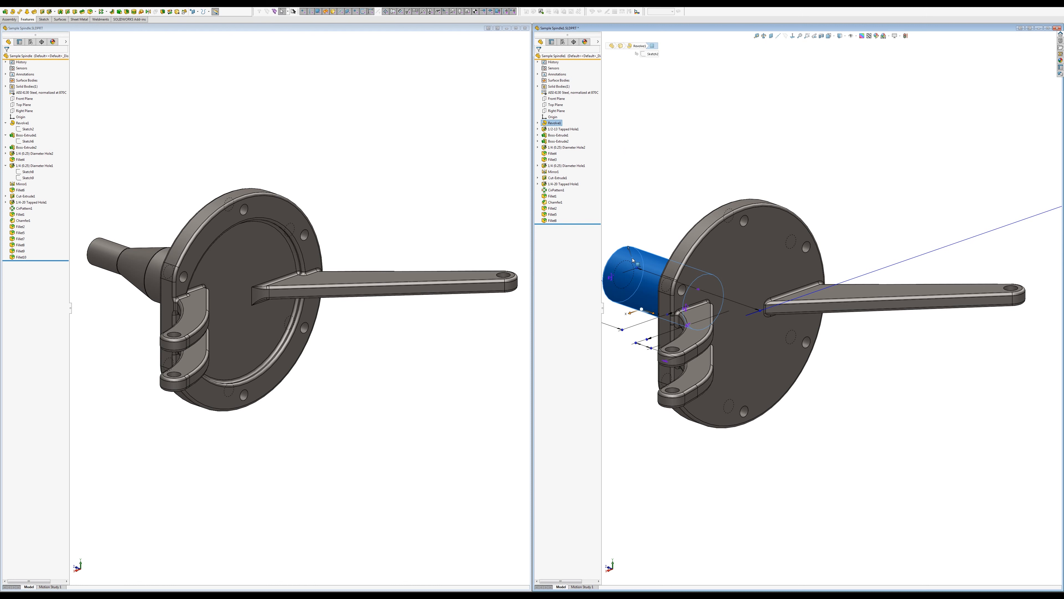
Step: Show the revolve's profile sketch with its dimensions on the tapered-shaft spindle, viewed from above the flange
click(660, 203)
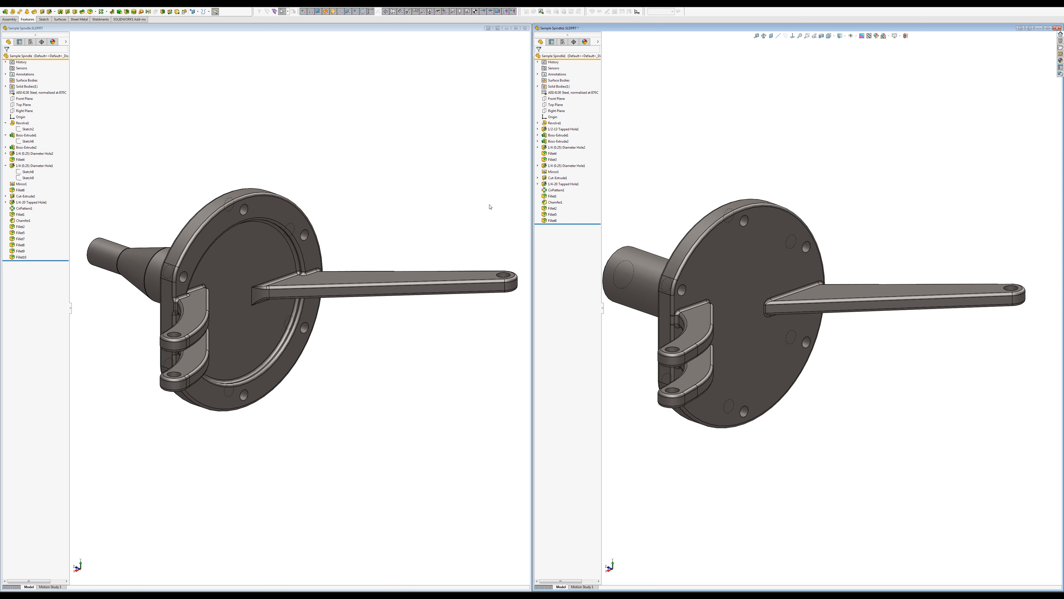
click(140, 169)
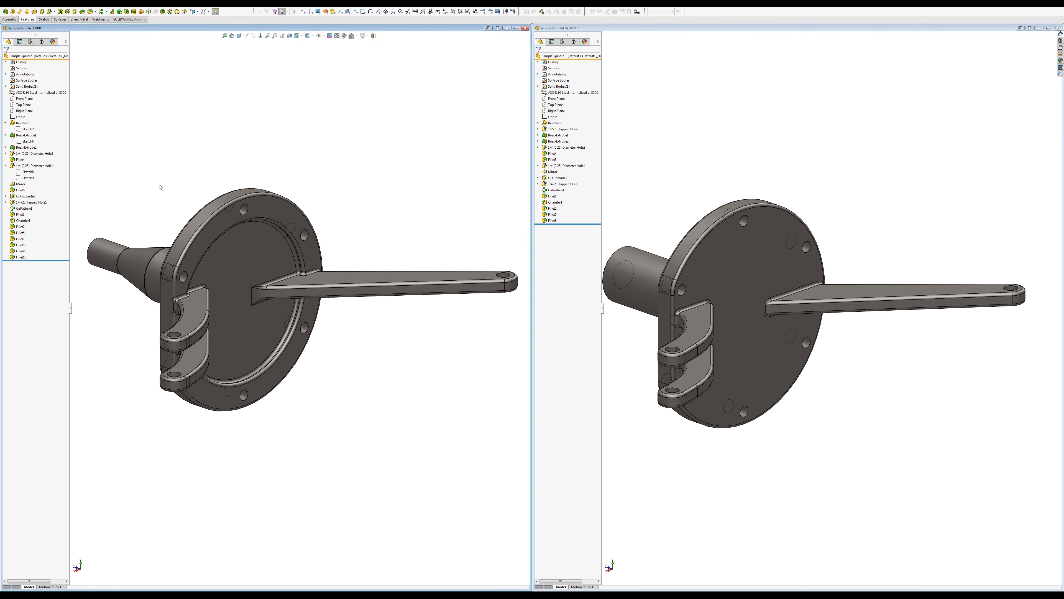
middle_drag(173, 195, 167, 252)
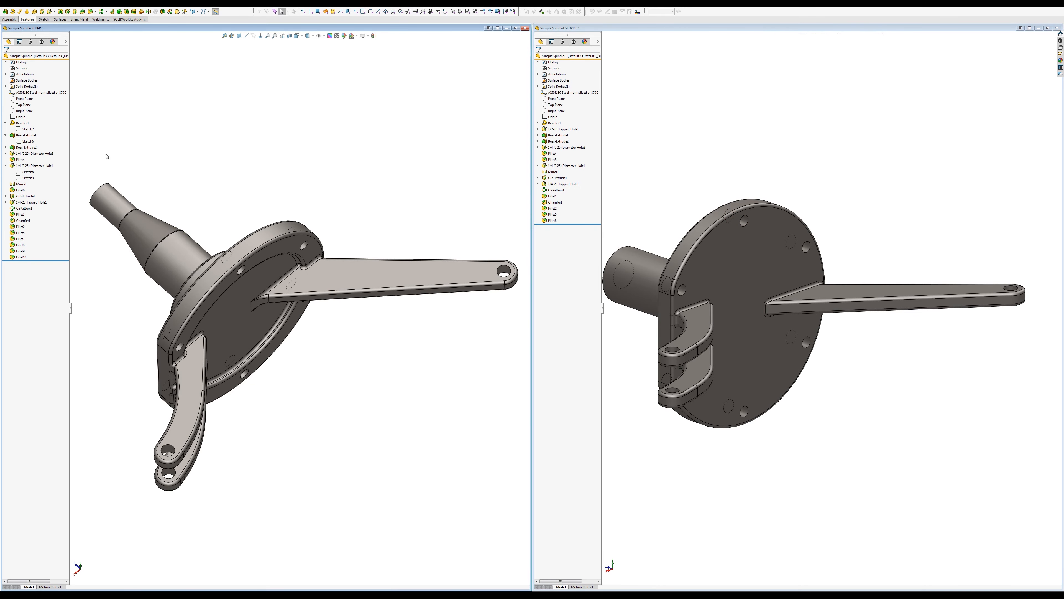
click(30, 129)
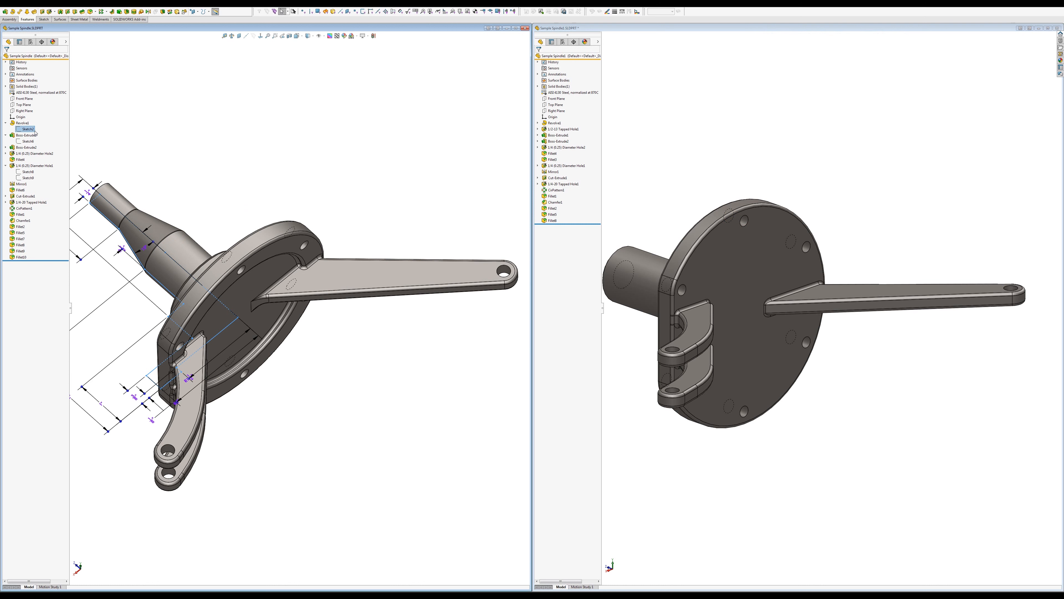
scroll(179, 180, up, 1)
scroll(185, 286, down, 2)
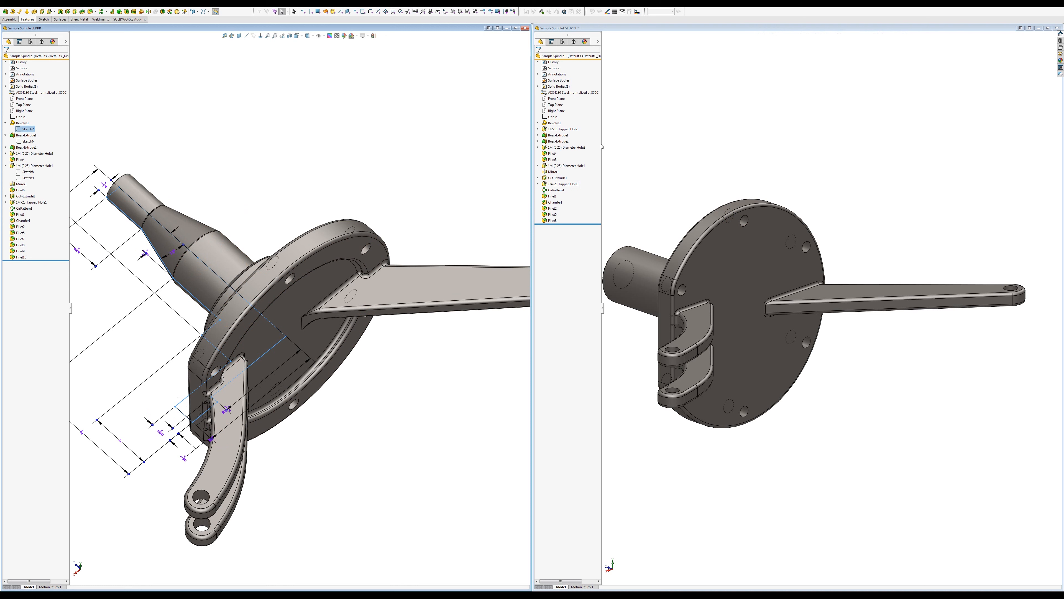
Step: Expand the revolve of the straight-shaft spindle and show its profile sketch from a matching viewing angle for comparison
click(538, 123)
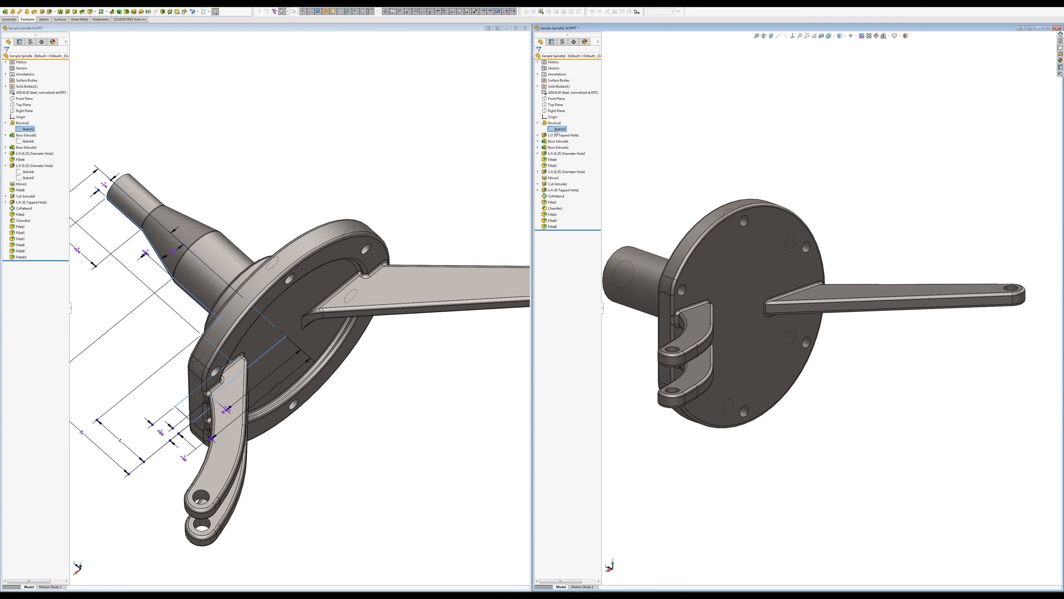
middle_drag(692, 181, 701, 236)
scroll(743, 252, up, 2)
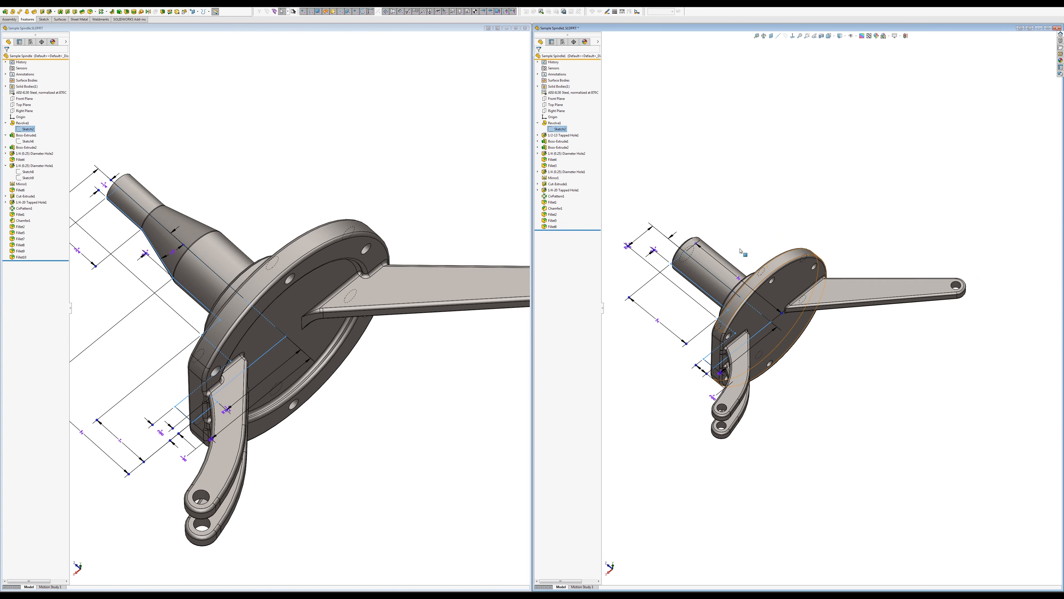
scroll(743, 253, down, 2)
scroll(733, 327, up, 1)
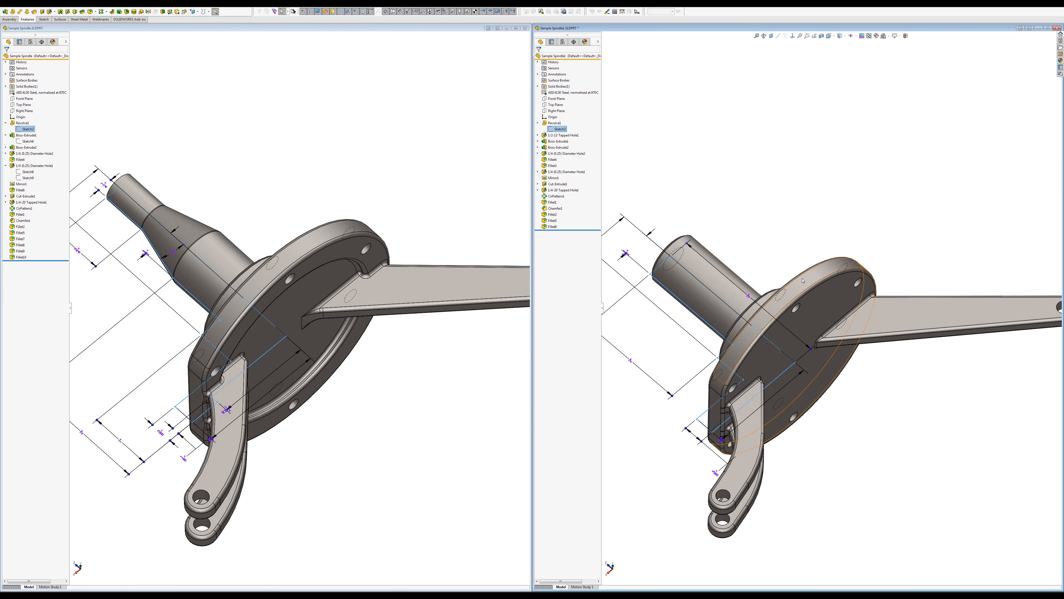
scroll(715, 377, up, 1)
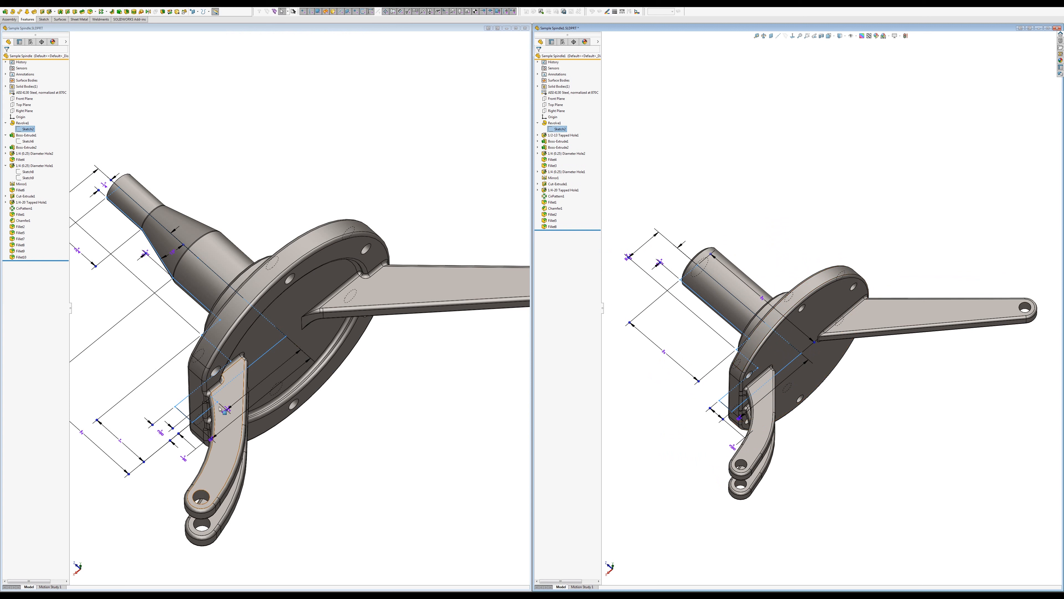
Step: Select the recessed flange face on the tapered-shaft spindle, and the flat flange face on the straight-shaft one rolled back to just after its tapped hole
click(291, 311)
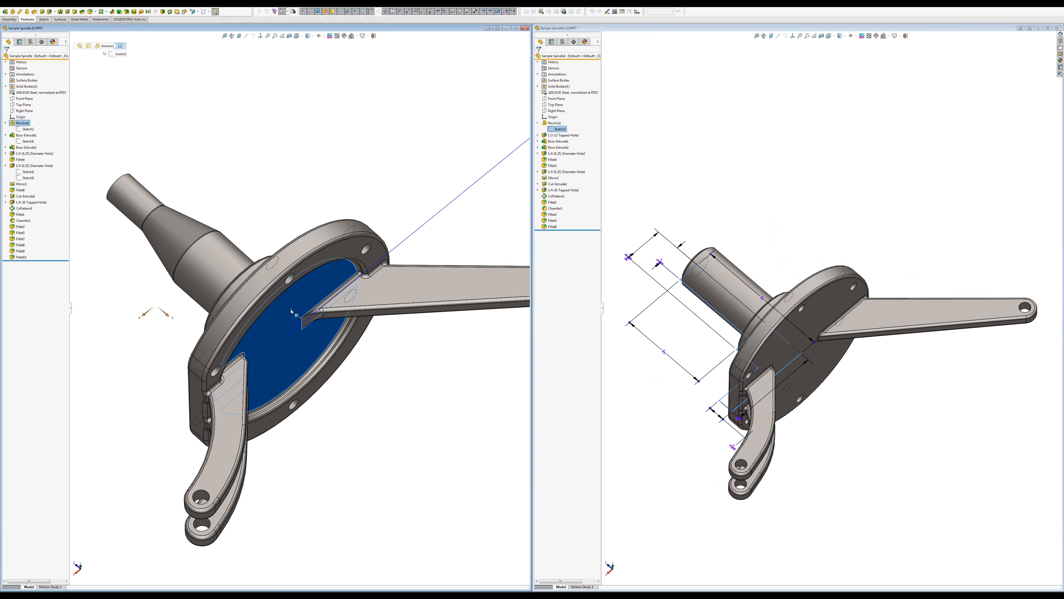
click(667, 230)
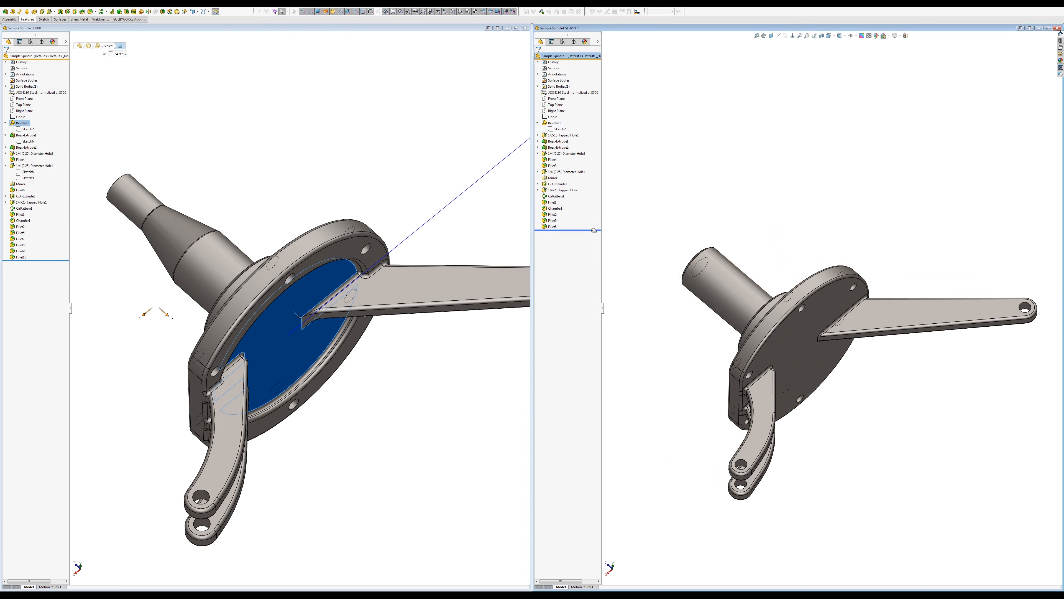
drag(593, 230, 579, 140)
click(799, 336)
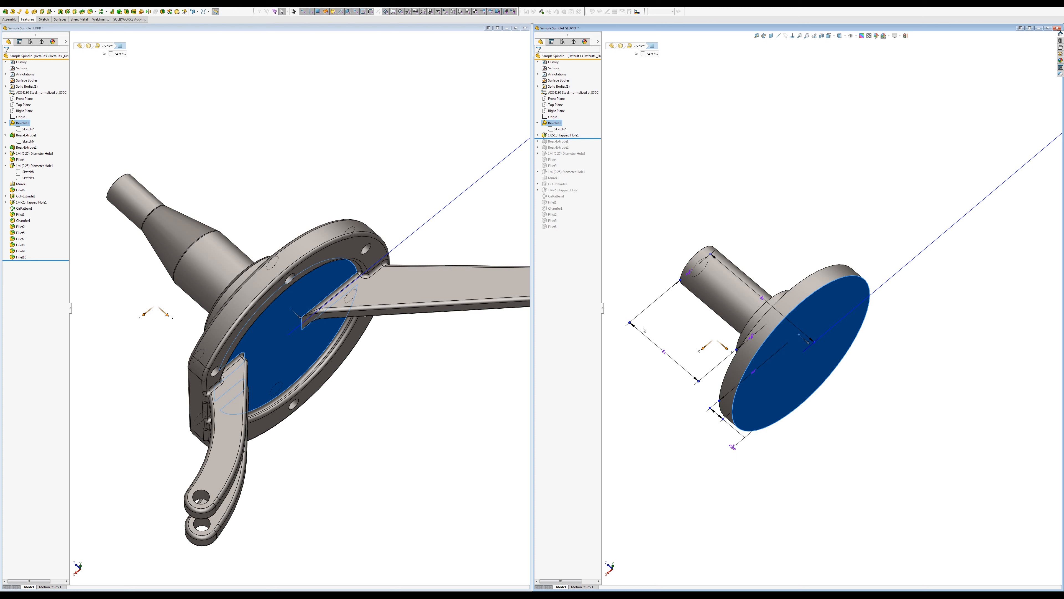
Step: Show the tapered-shaft spindle's revolve sketch again and roll the straight-shaft spindle forward to its last fillet
click(316, 288)
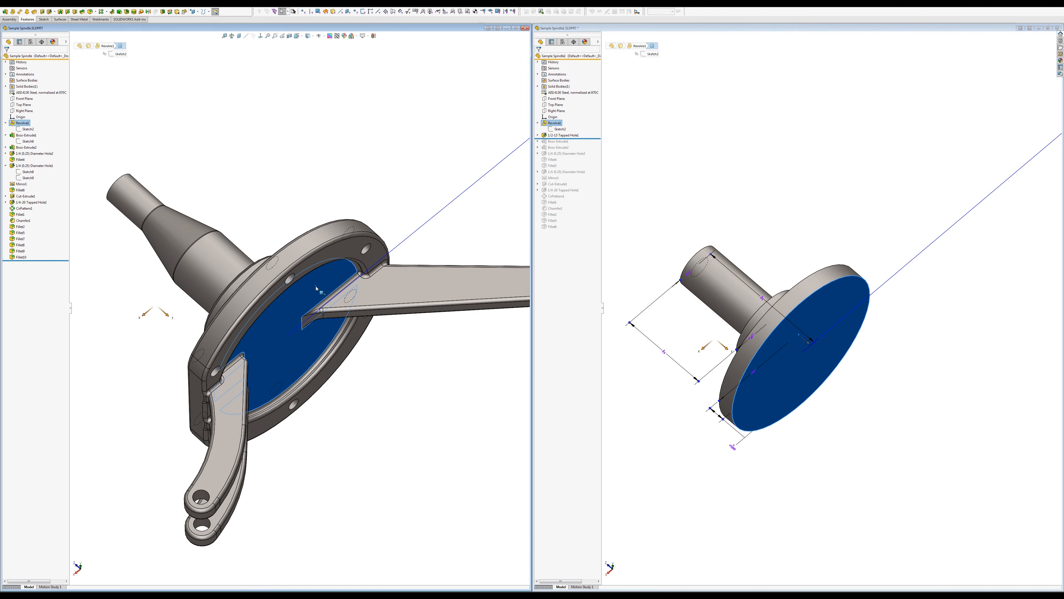
click(278, 223)
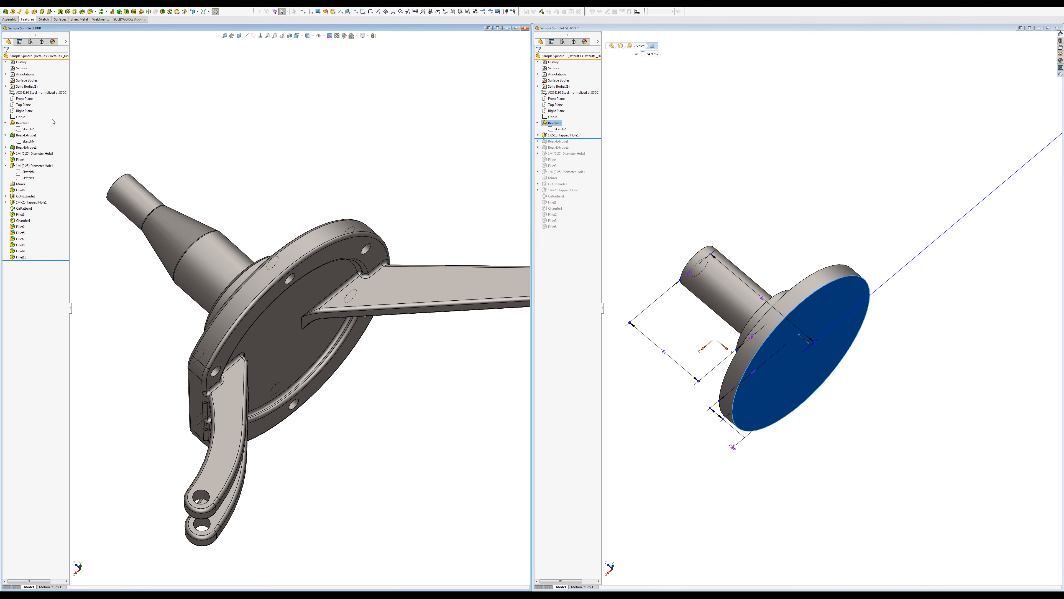
click(27, 129)
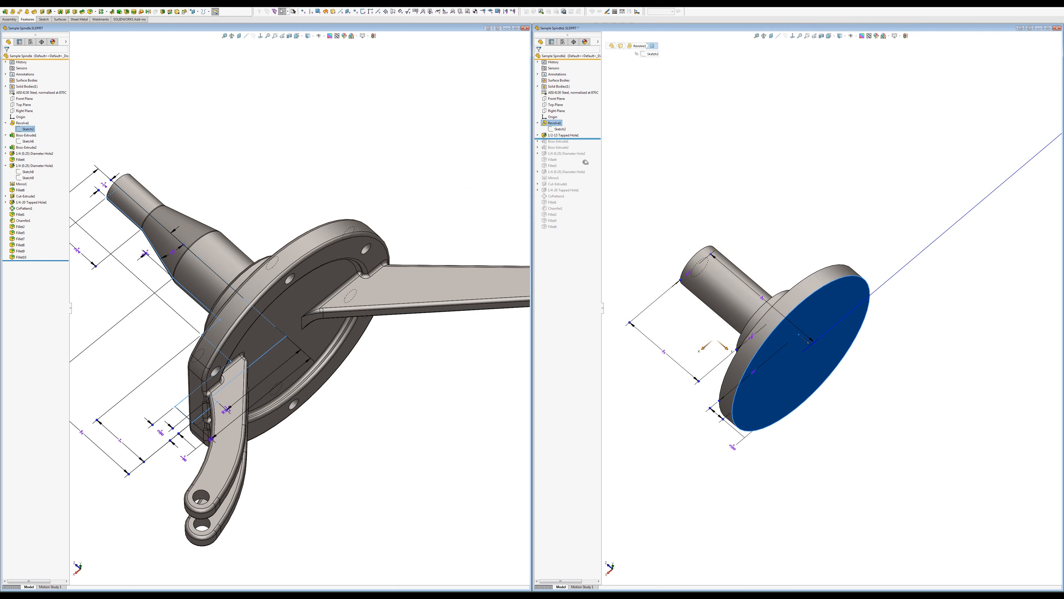
mouse_move(586, 138)
mouse_down()
mouse_move(583, 229)
mouse_move(574, 142)
mouse_move(581, 234)
mouse_move(569, 140)
mouse_up()
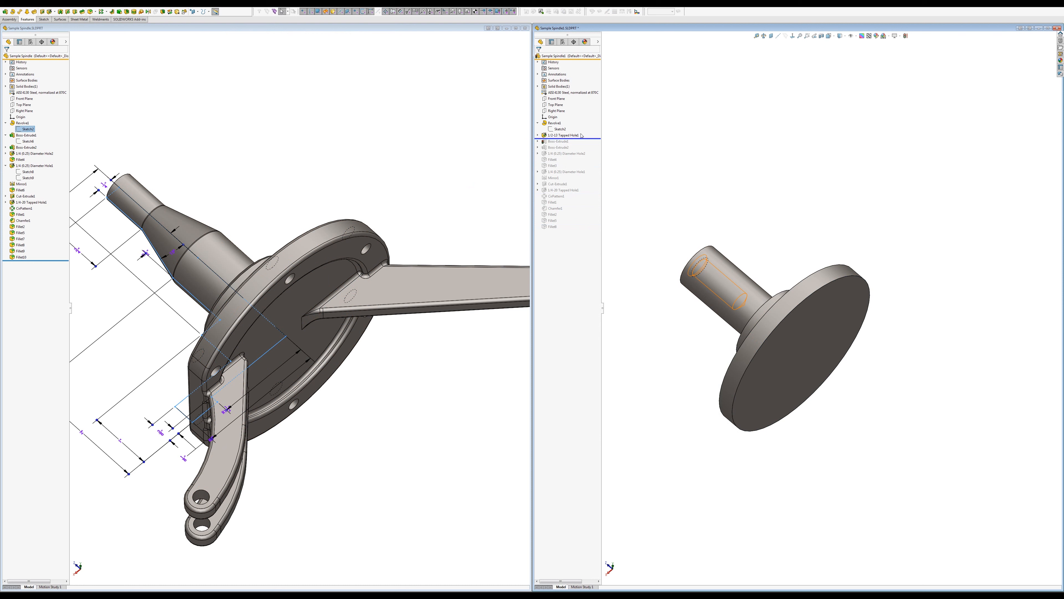
drag(584, 138, 571, 231)
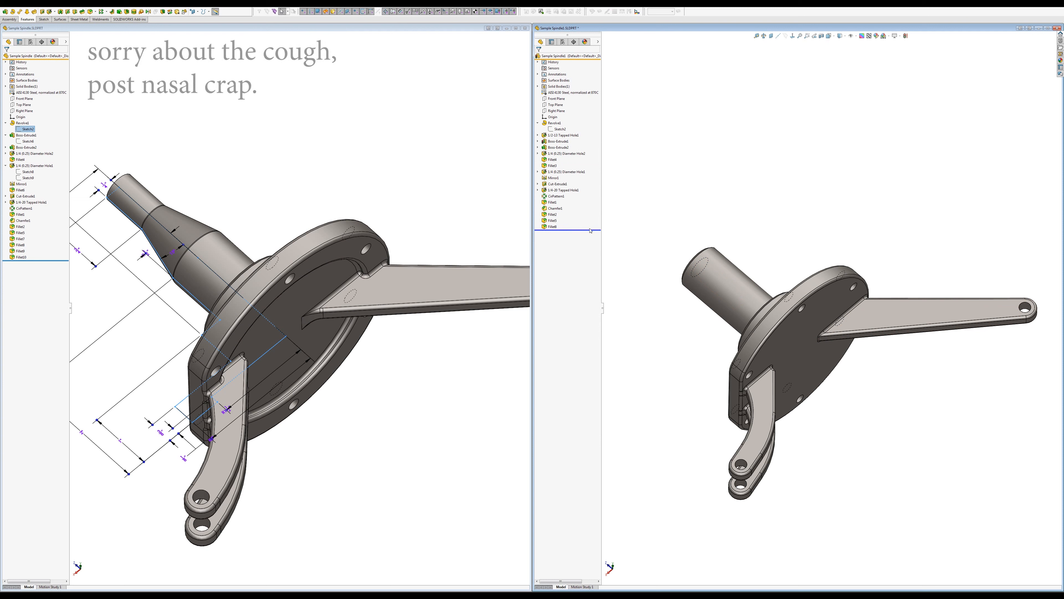
Step: Compare the curved arm's boss extrude in both spindles, also checking the tapped hole that precedes it in the straight-shaft spindle
click(167, 145)
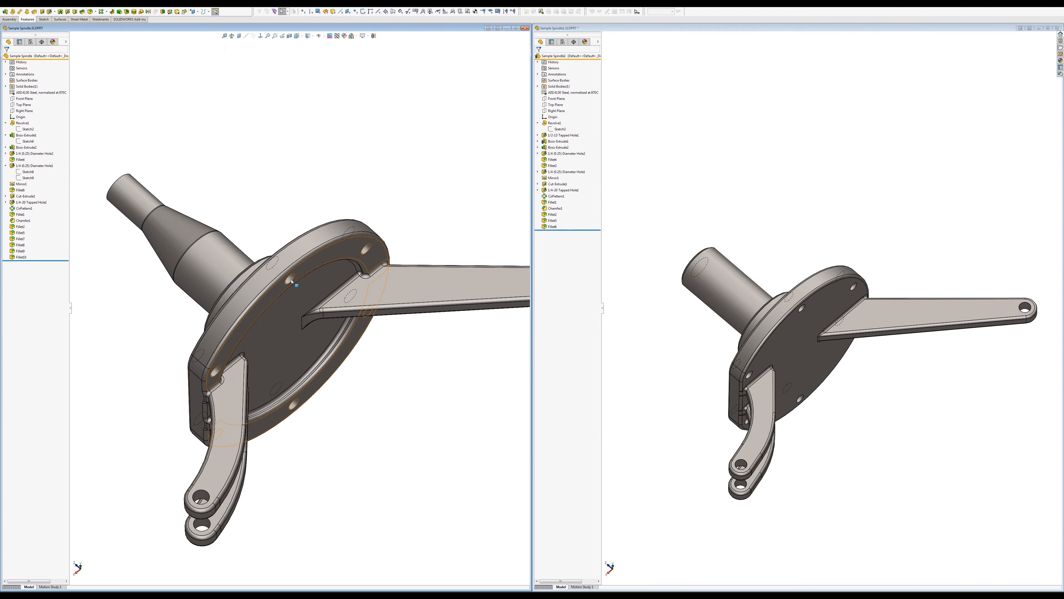
click(885, 359)
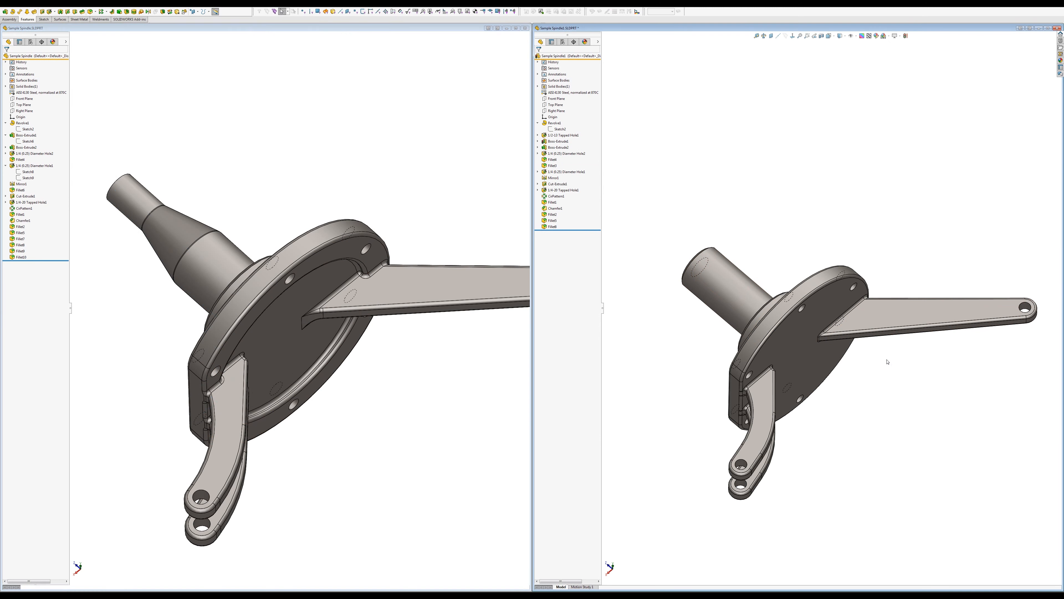
click(414, 348)
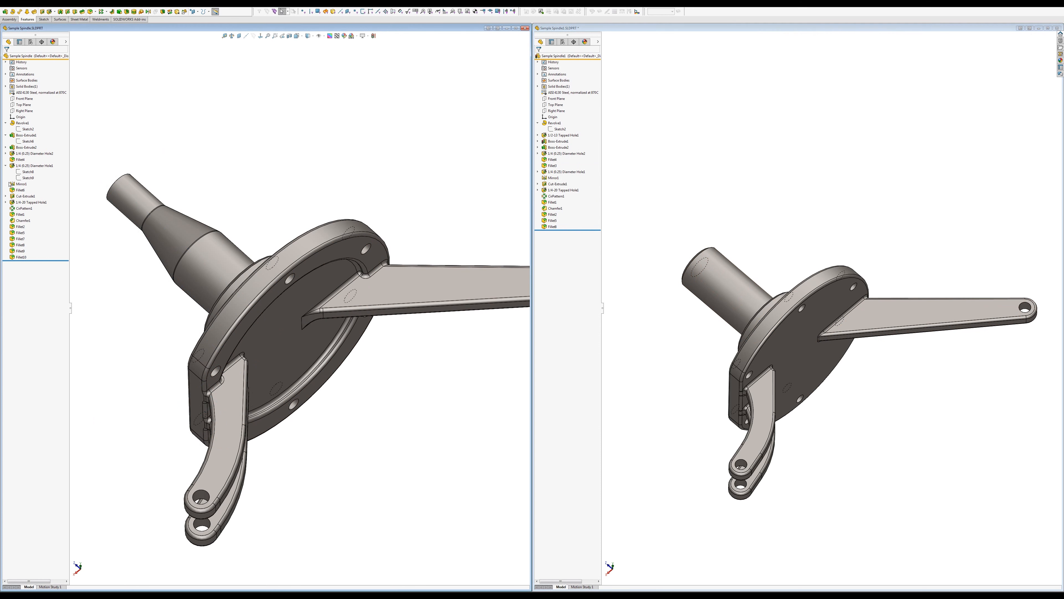
click(24, 136)
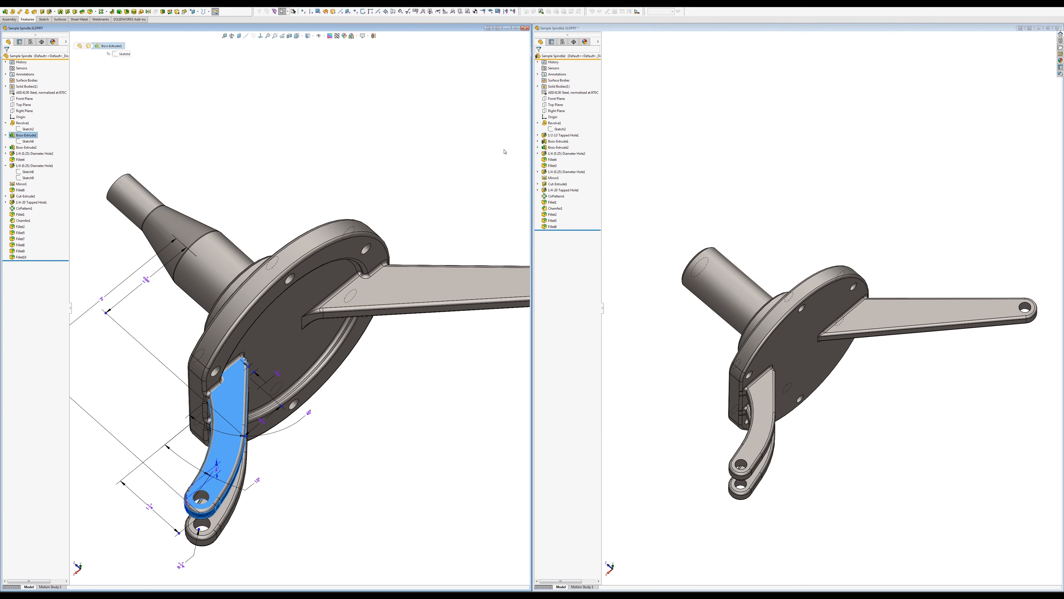
click(561, 142)
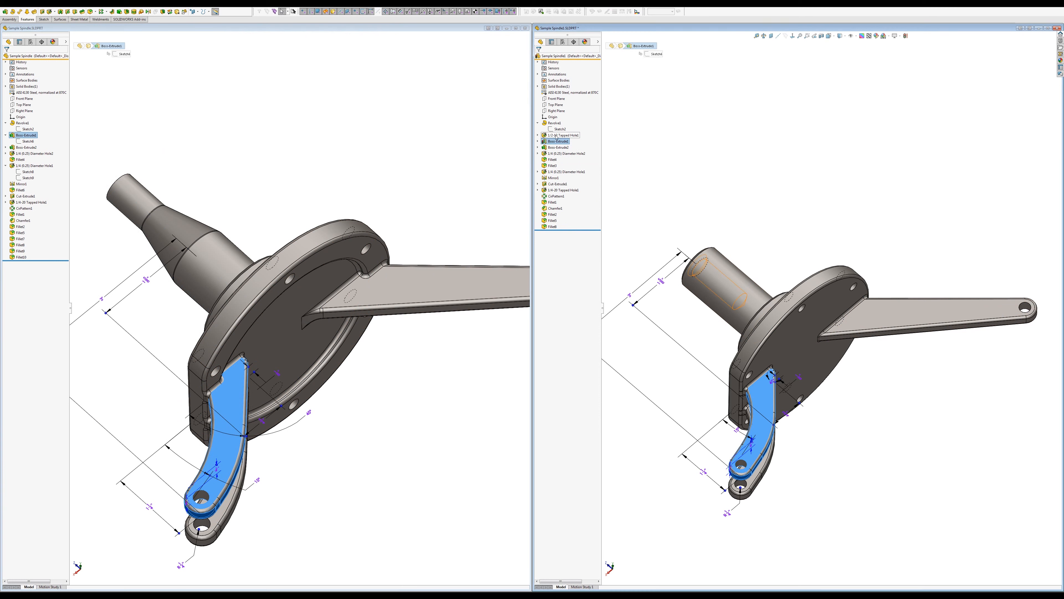
click(556, 136)
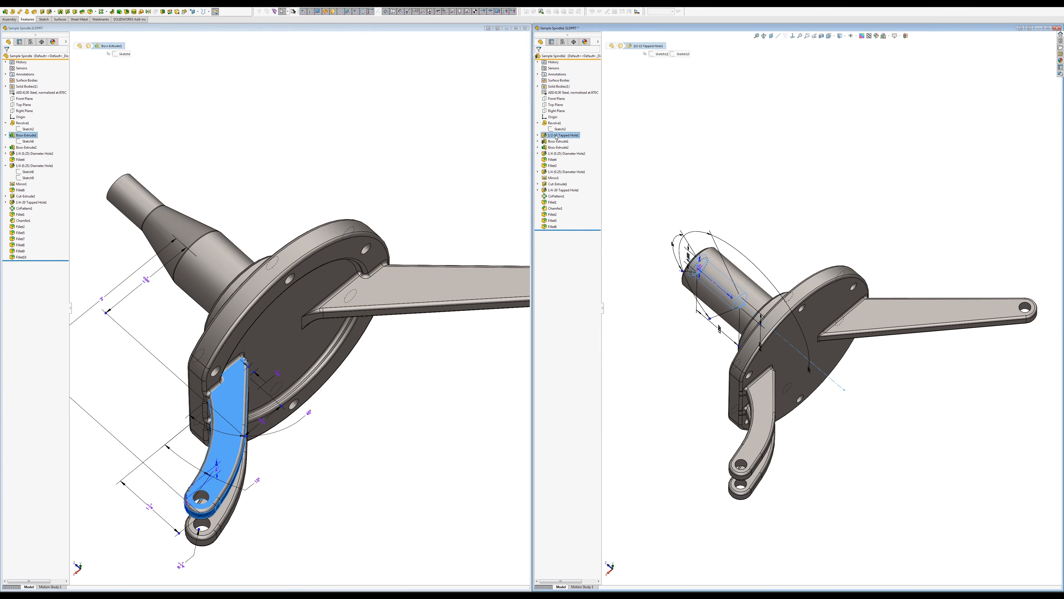
click(560, 141)
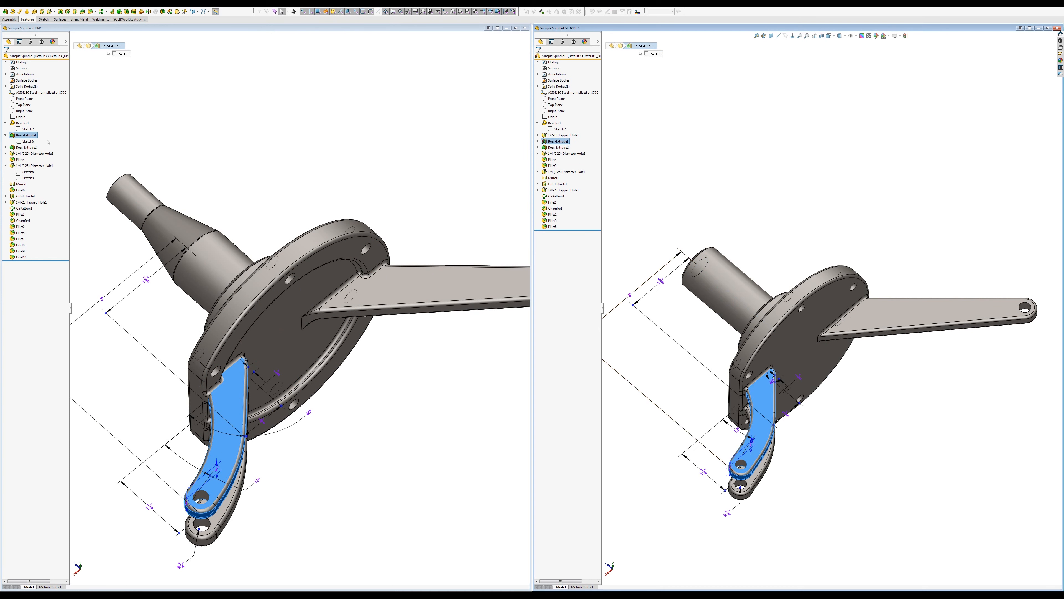
Step: Open the curved arm's sketch for editing in the tapered-shaft spindle and inspect the relations of its line on the flange face
click(33, 142)
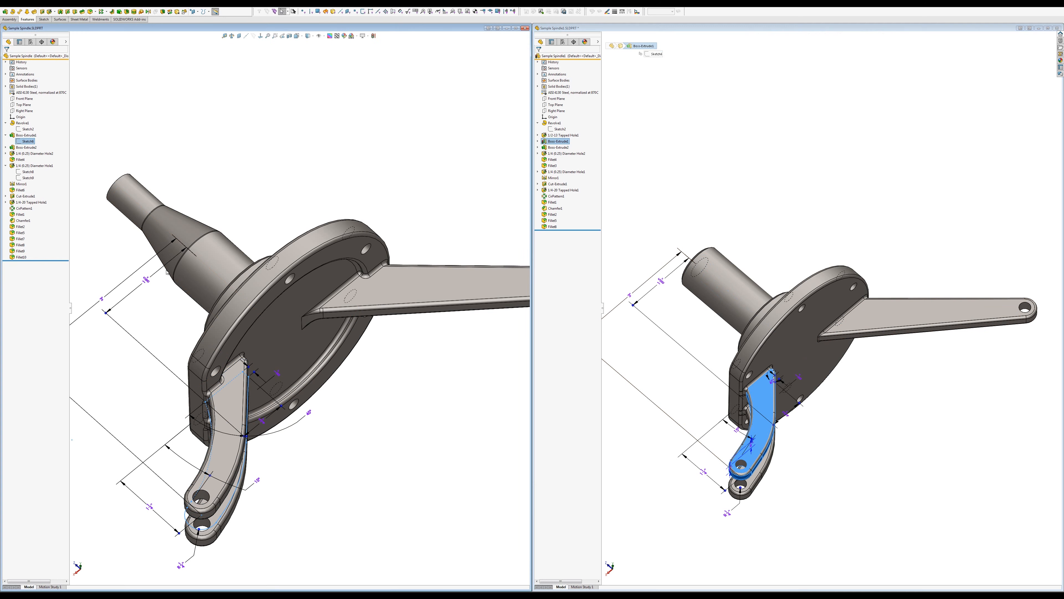
scroll(317, 328, up, 1)
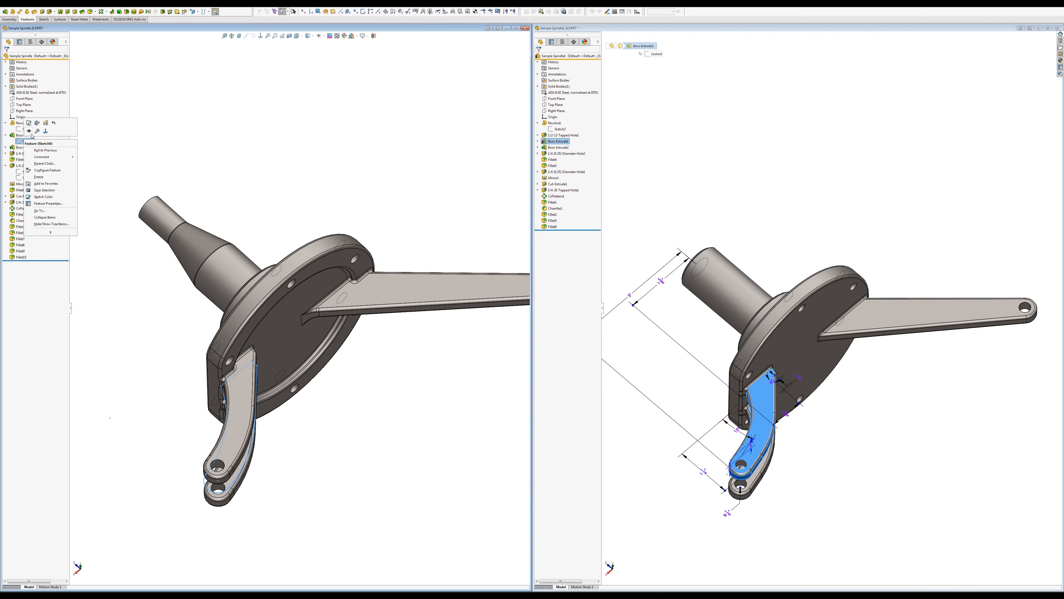
click(36, 124)
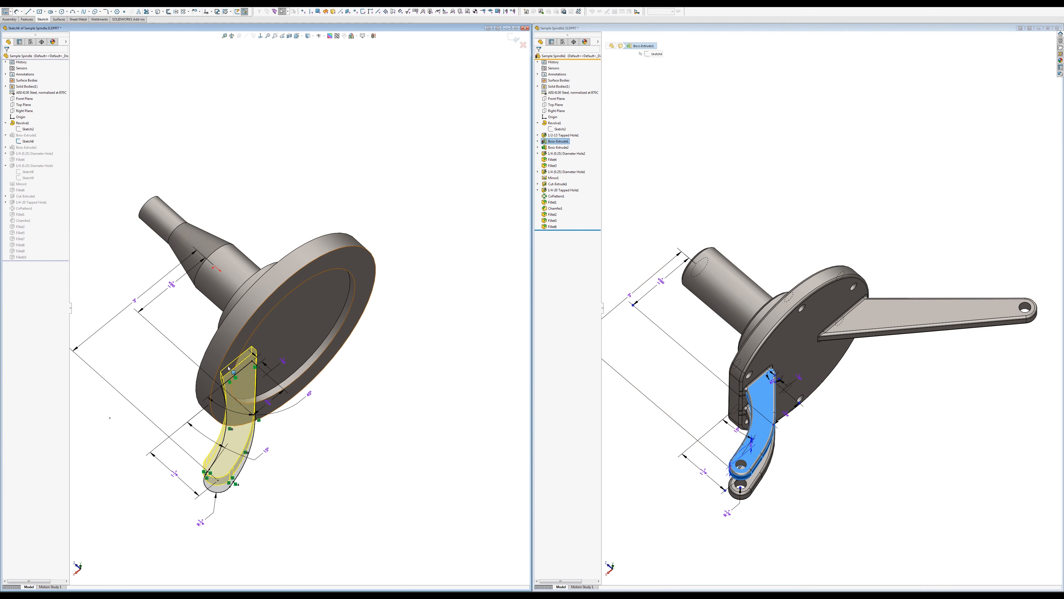
click(246, 369)
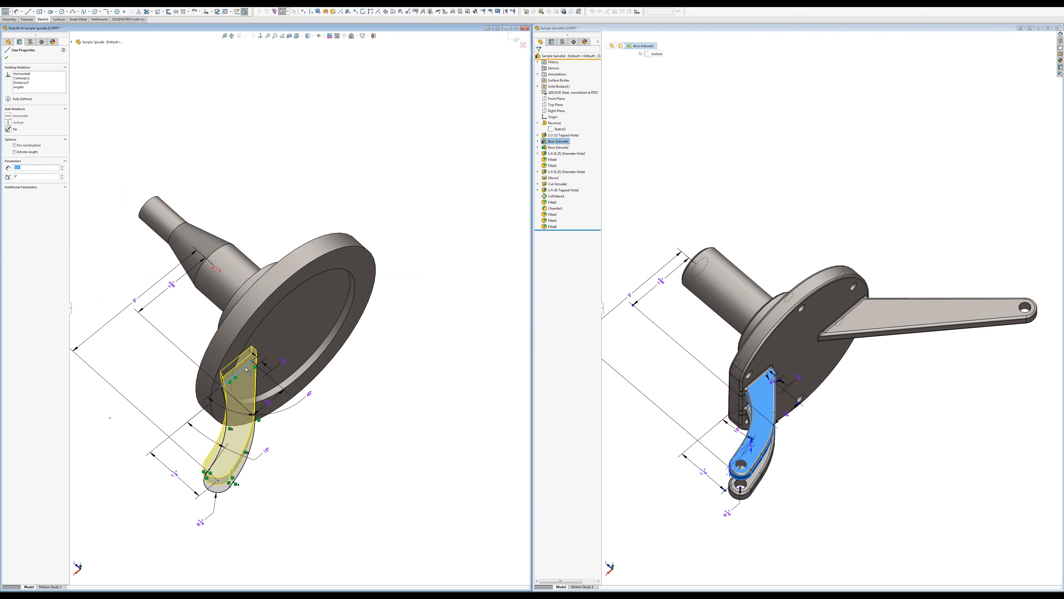
key(Escape)
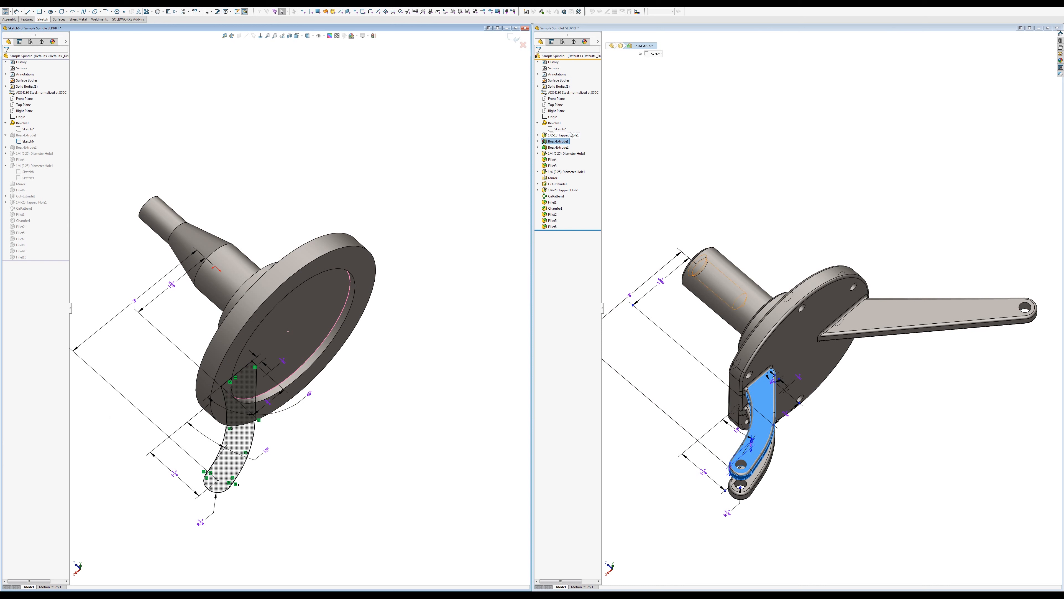
Step: Open the curved arm's sketch for editing in the straight-shaft spindle and inspect the relations of its line on the flange face
click(538, 141)
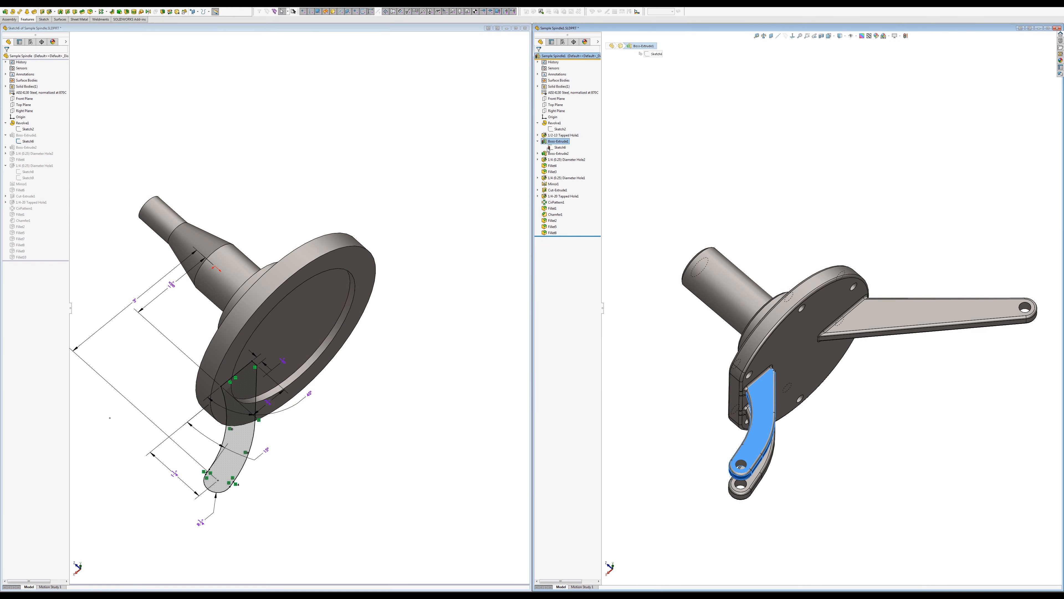
click(554, 147)
click(559, 129)
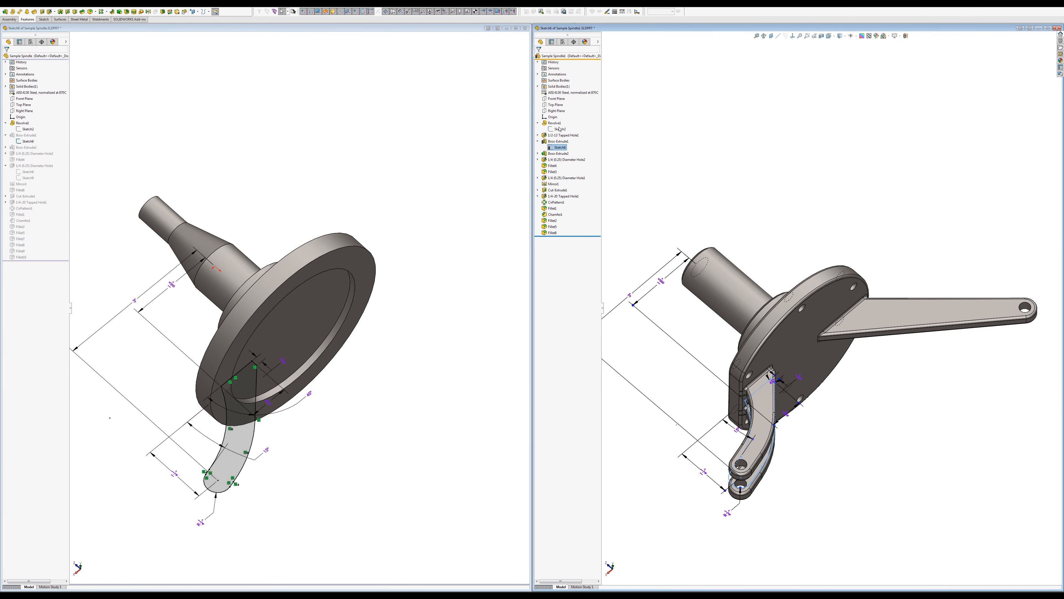
click(758, 392)
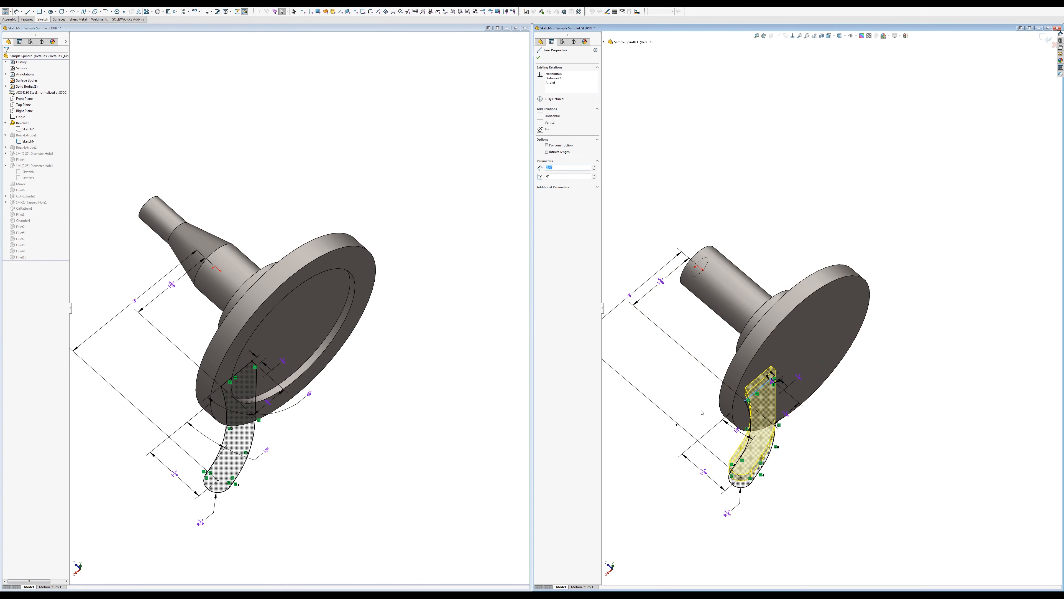
click(748, 400)
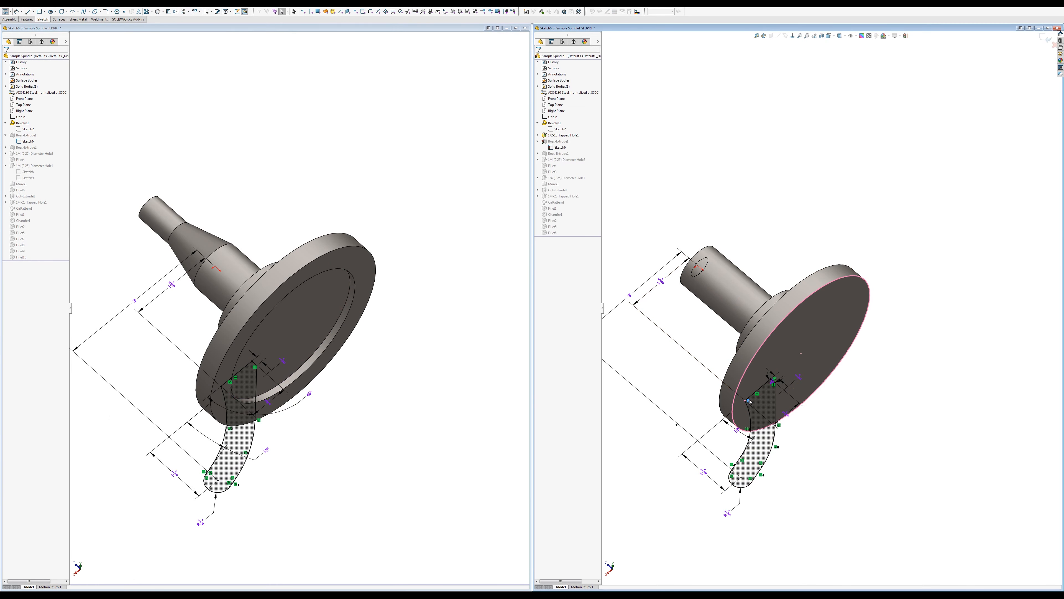
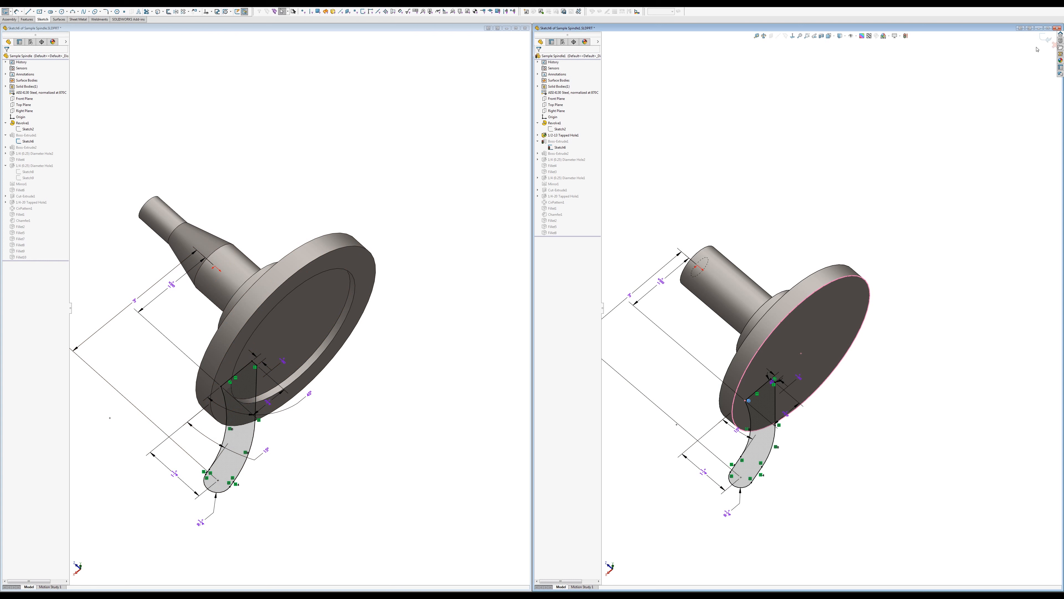
Step: Exit the curved arm's sketch in both spindles, discarding any changes
click(1051, 46)
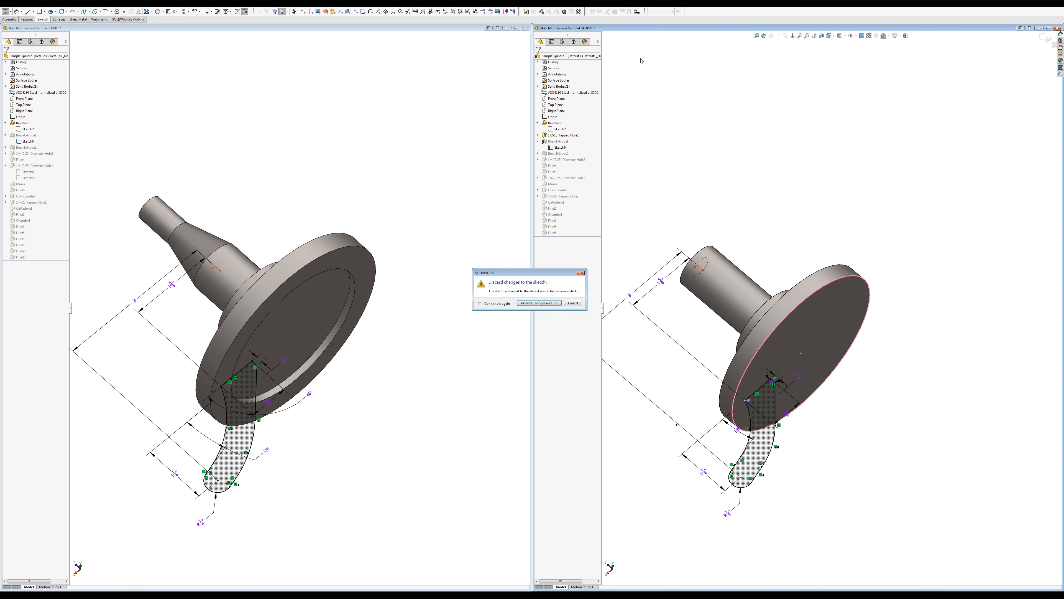
click(539, 302)
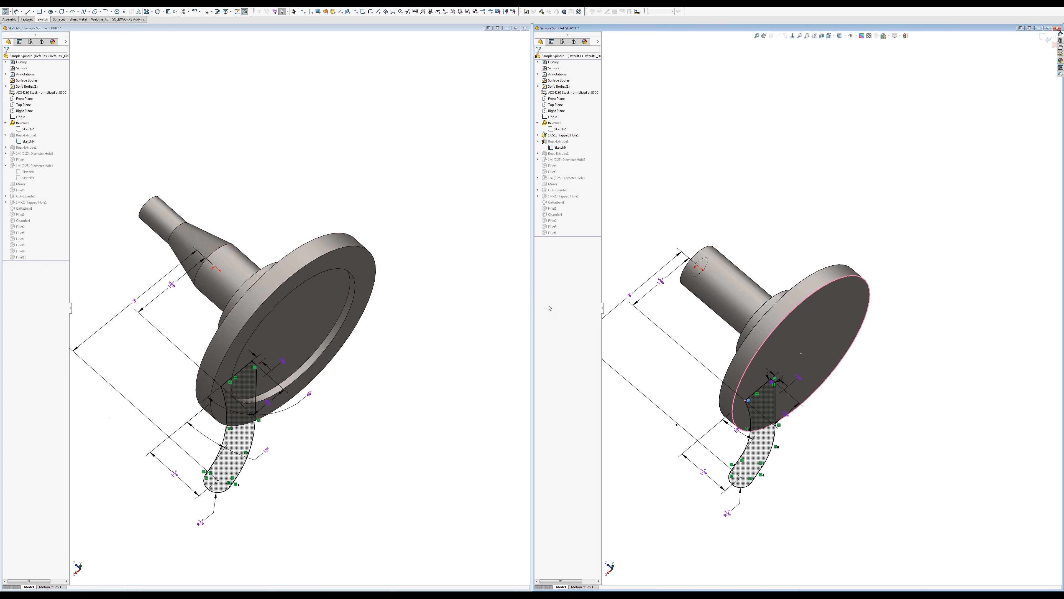
click(506, 96)
click(523, 44)
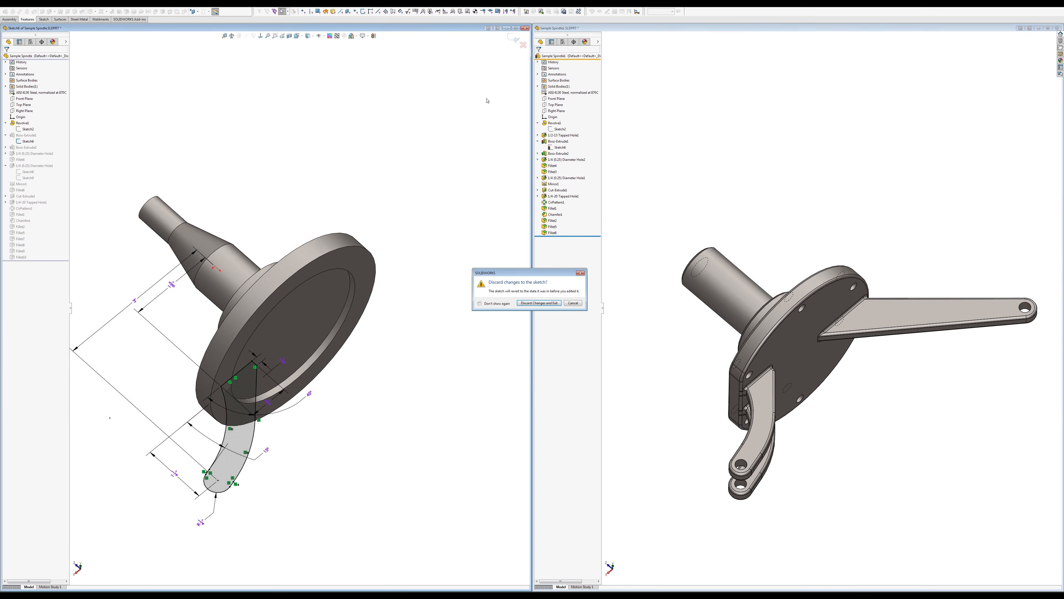
click(538, 302)
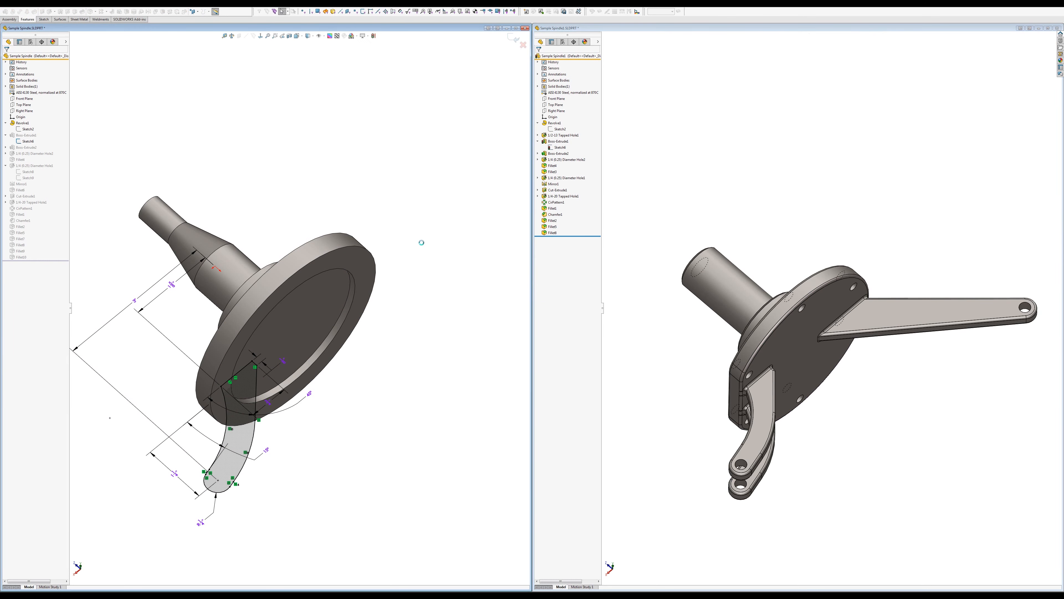
Step: Compare the long straight arm's boss extrude in both spindles, showing its sketch dimensions in the straight-shaft one
click(25, 147)
double_click(26, 147)
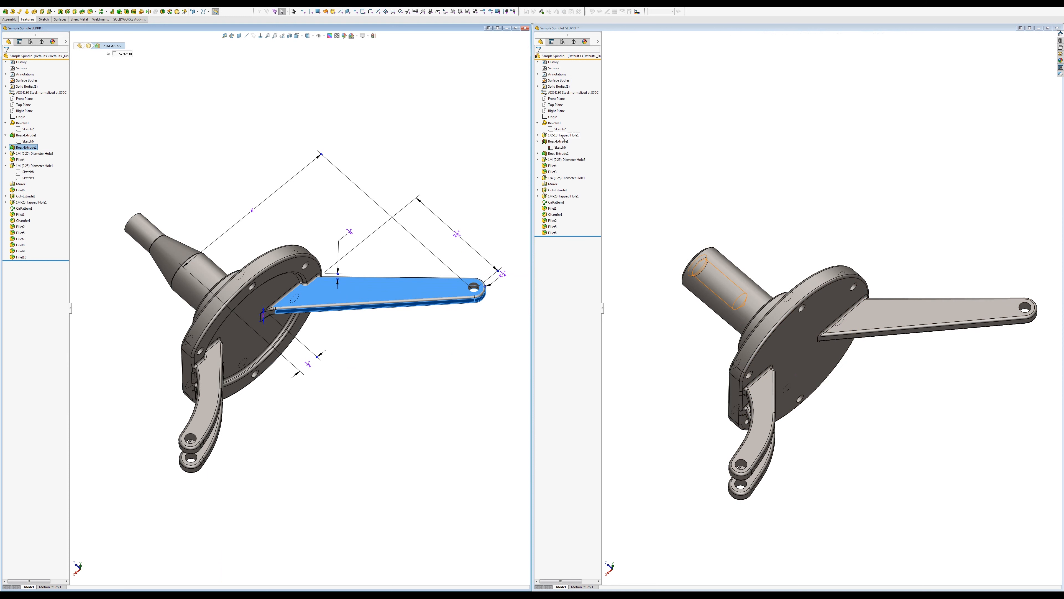
click(538, 153)
click(559, 159)
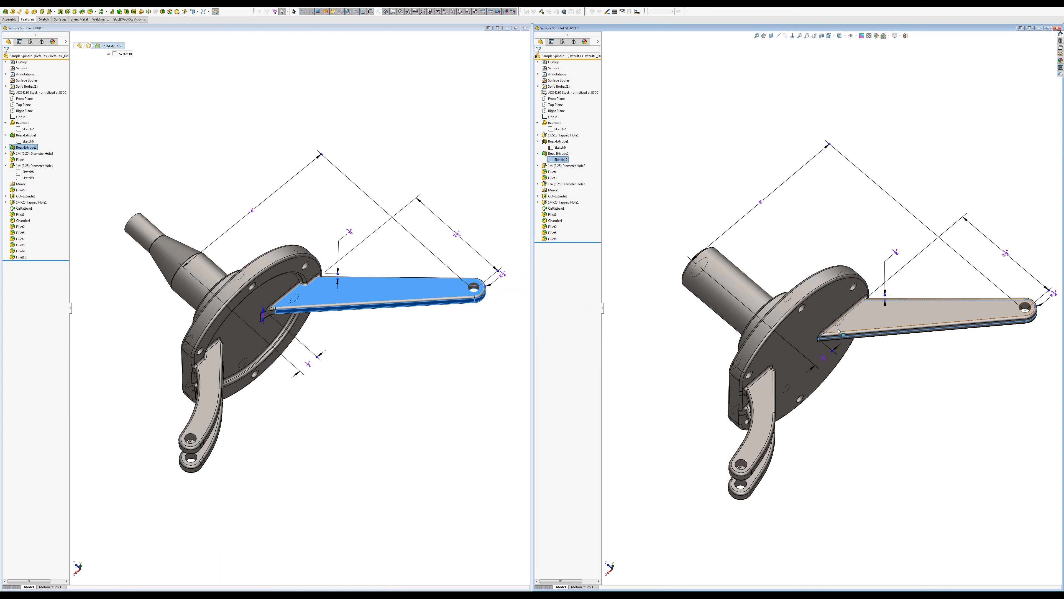
Step: Select the flat flange face on the straight-shaft spindle and the recessed flange face on the tapered-shaft one
click(833, 298)
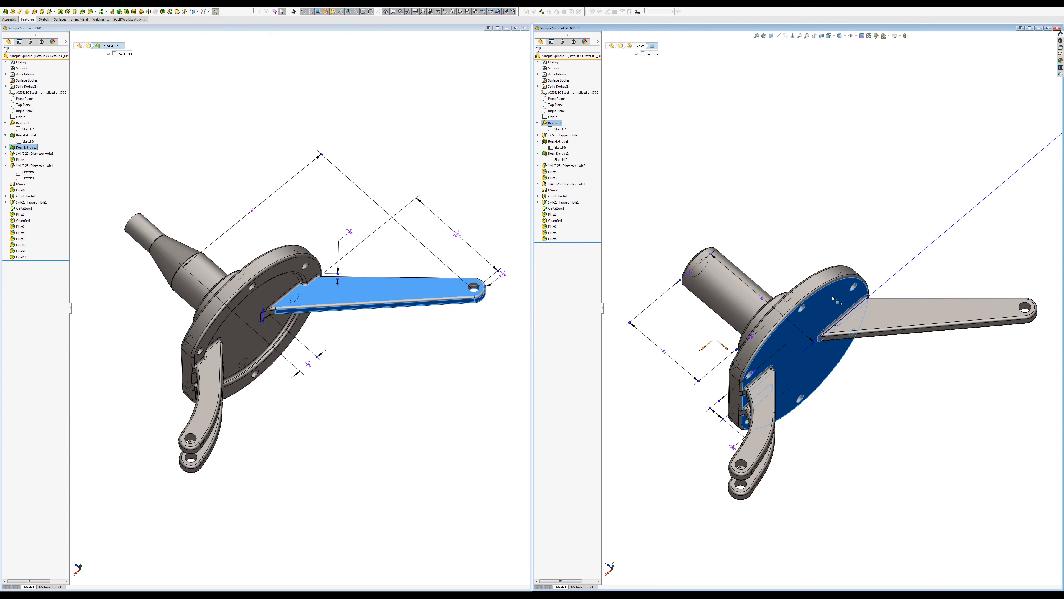
click(423, 390)
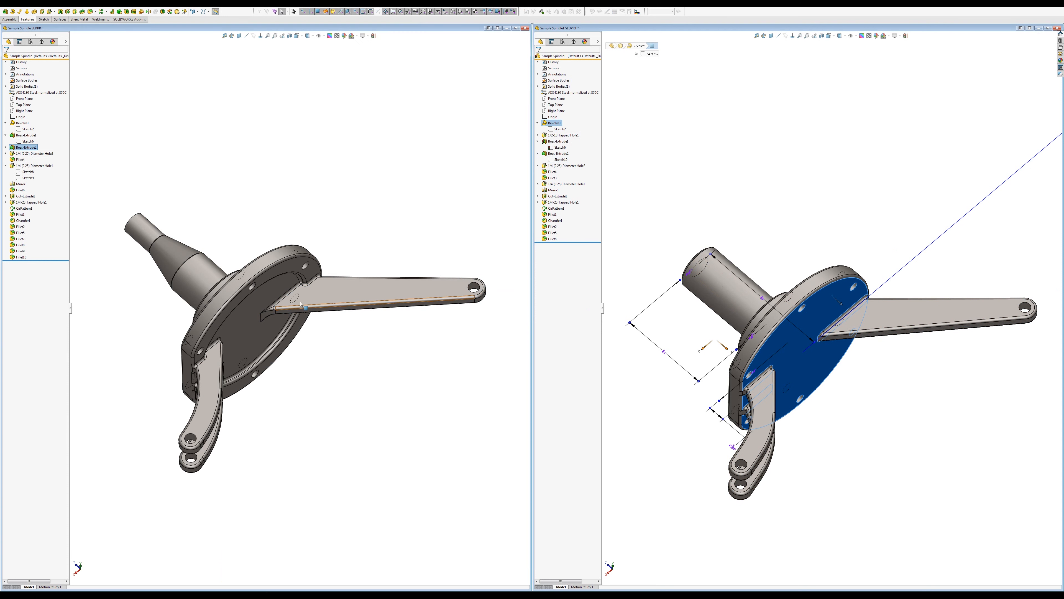
click(285, 291)
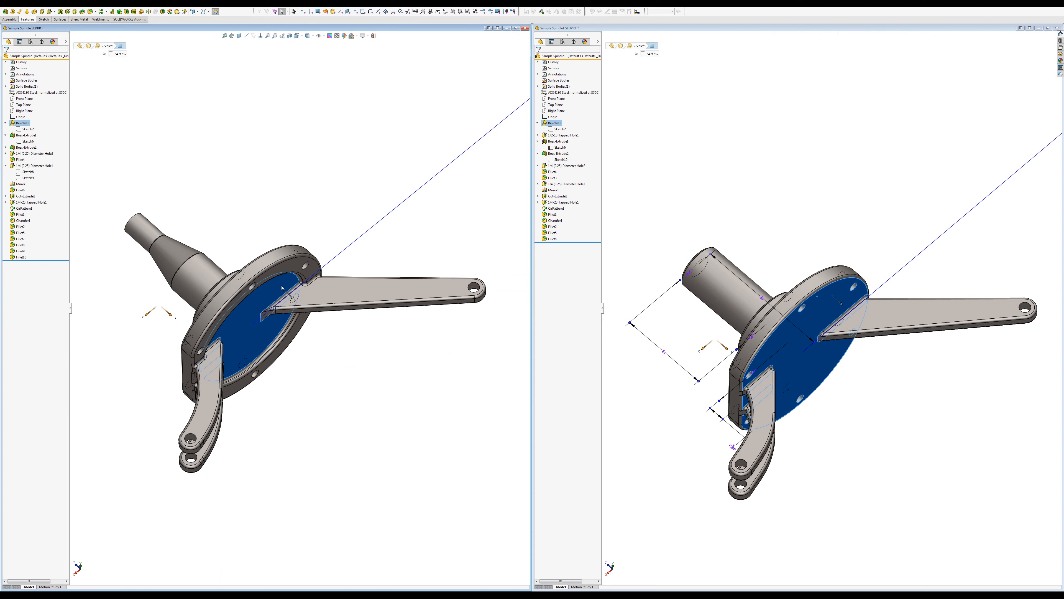
Step: Examine the long straight arm's dimensions and how it meets the recessed flange on the tapered-shaft spindle
click(364, 294)
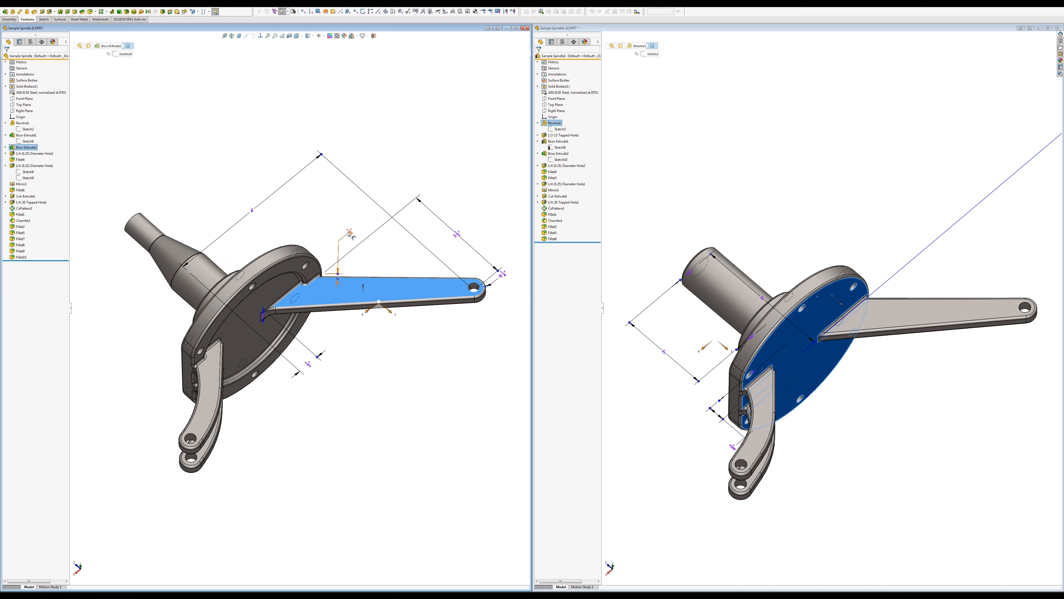
middle_drag(348, 234, 346, 274)
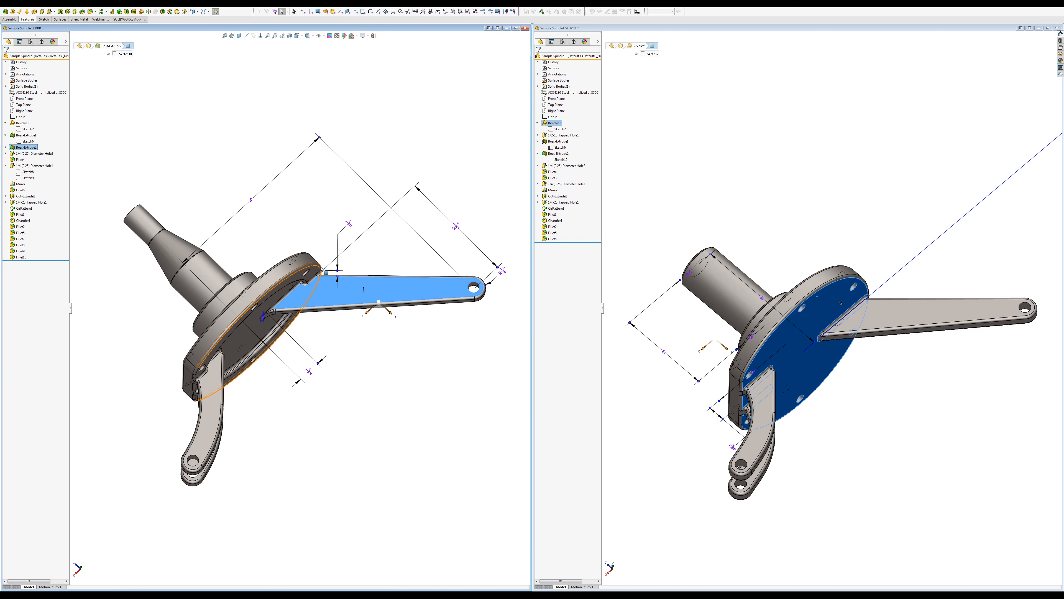
middle_drag(322, 269, 351, 206)
click(350, 207)
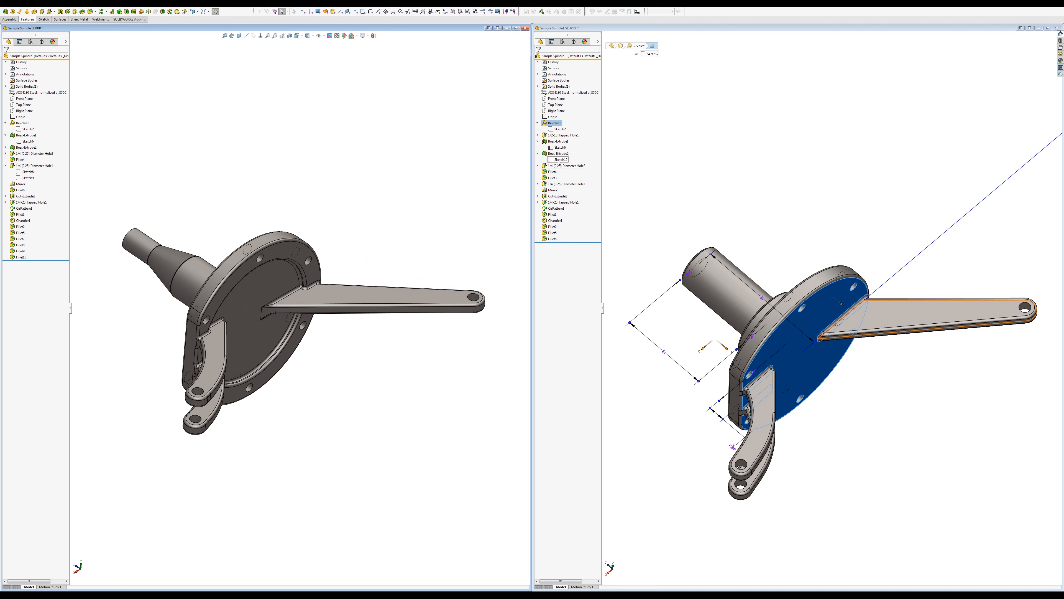
Step: Compare the fillet along the curved arm's edges in both spindles
click(555, 171)
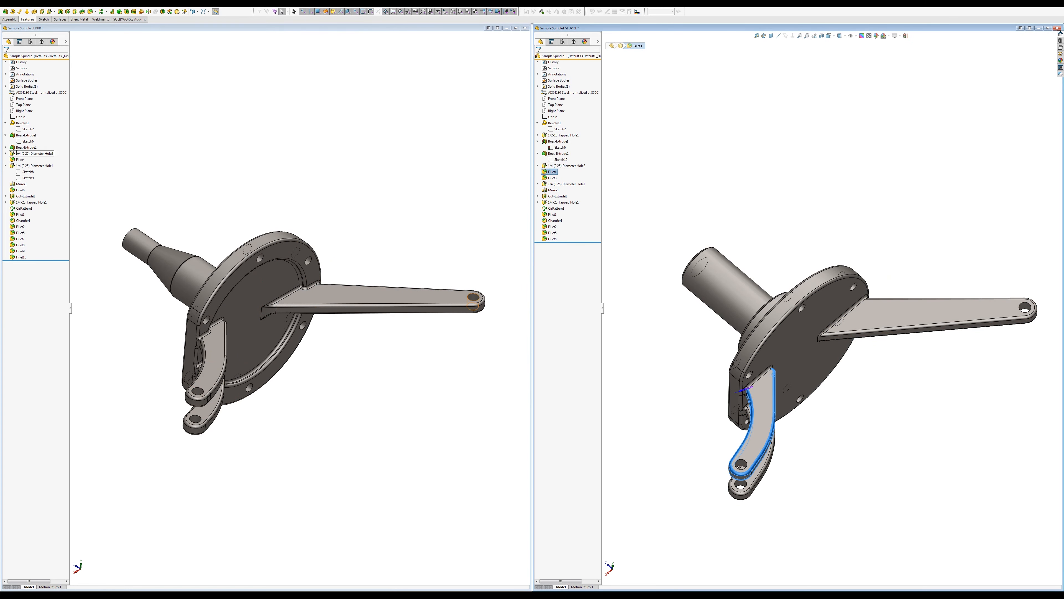
click(20, 159)
mouse_move(252, 318)
middle_down()
mouse_move(248, 252)
mouse_move(248, 325)
middle_up()
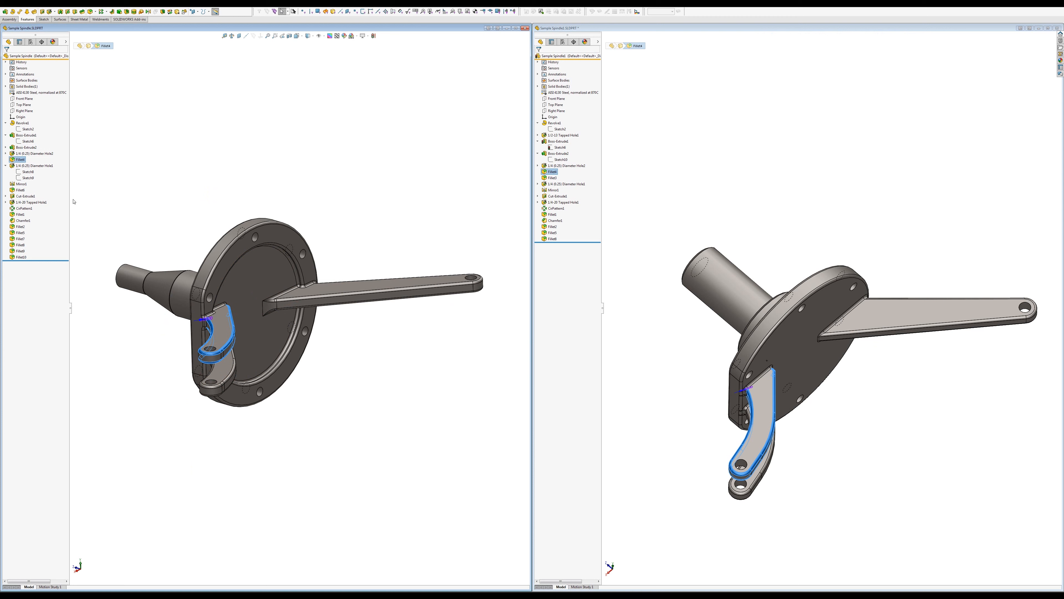
Step: Compare the curved arm's 1/4 (0.25) diameter hole and the mirror feature that duplicates the arm in both spindles
click(35, 165)
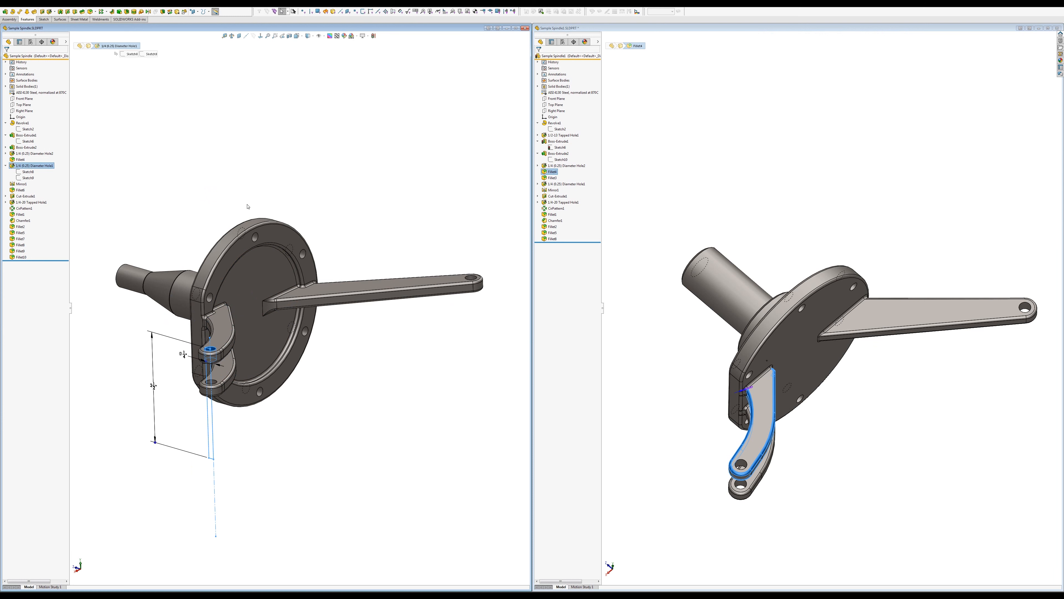
click(564, 184)
middle_drag(680, 339, 678, 298)
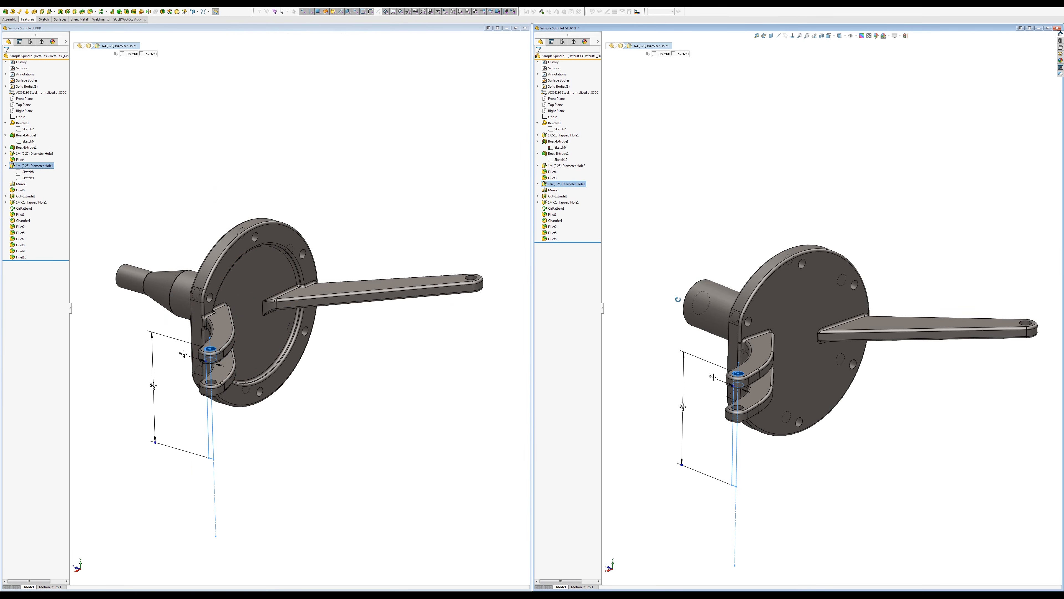
click(553, 190)
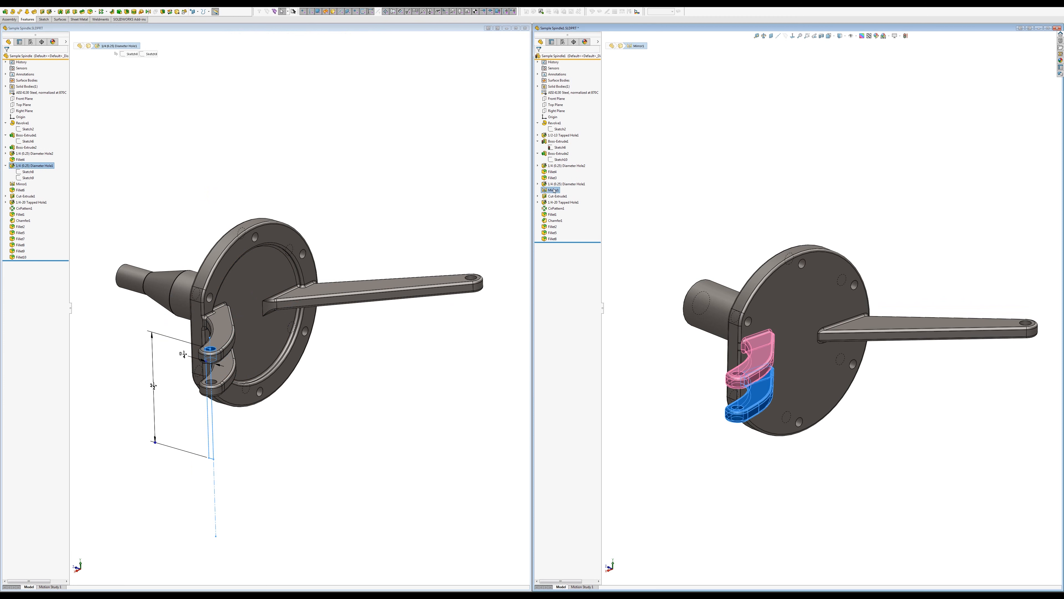
click(19, 184)
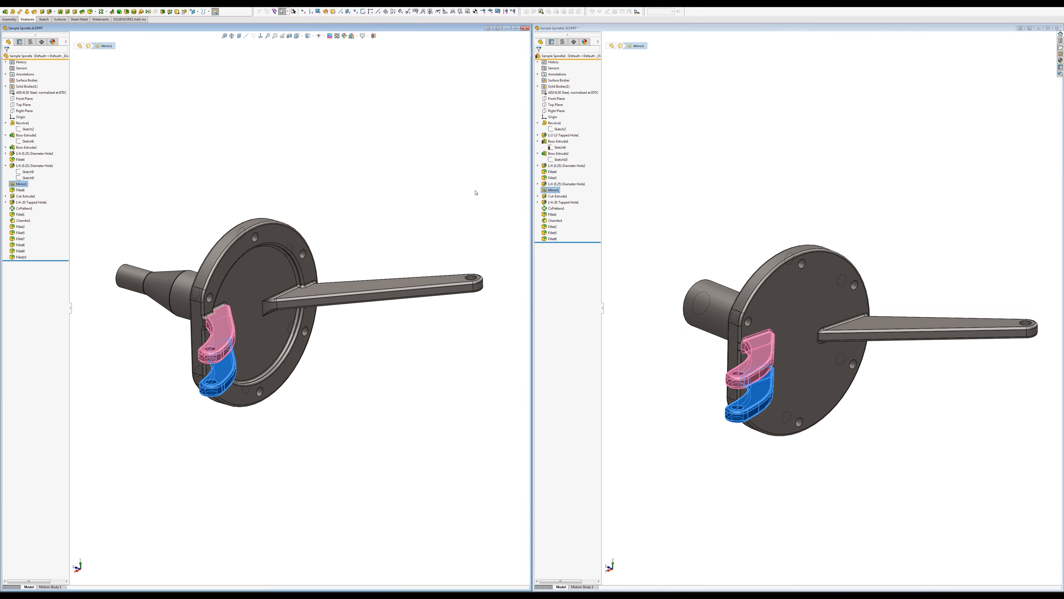
Step: Inspect the fillet joining the curved arm to the flat flange face on the straight-shaft spindle
click(553, 177)
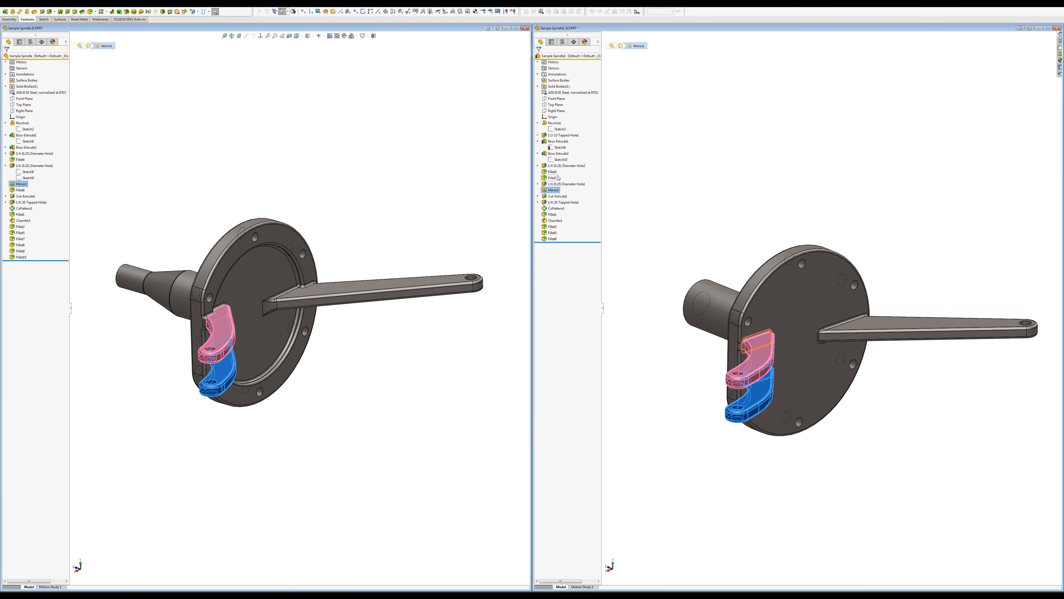
click(435, 373)
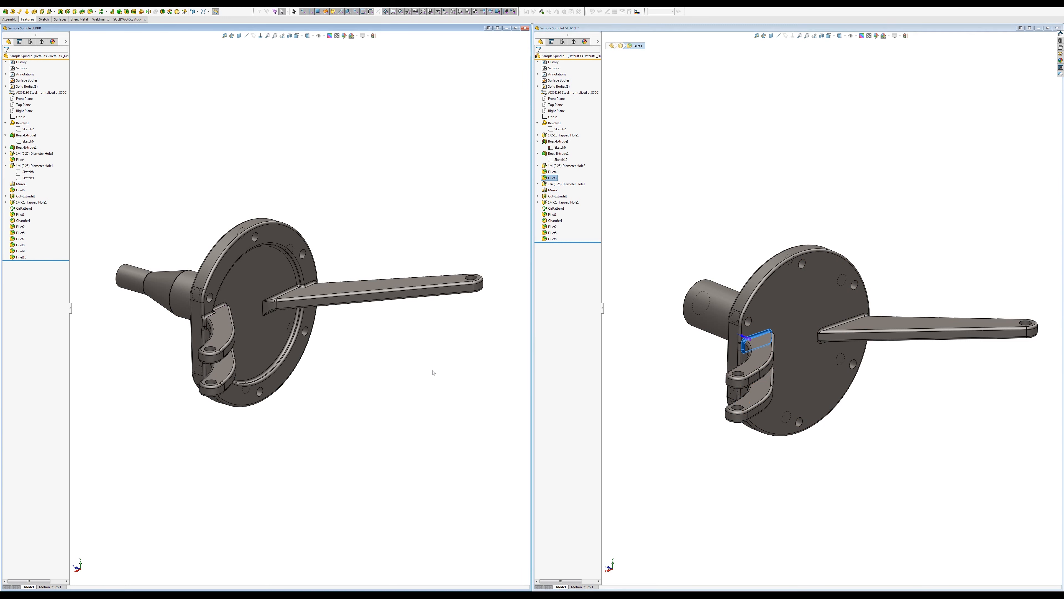
scroll(813, 335, down, 4)
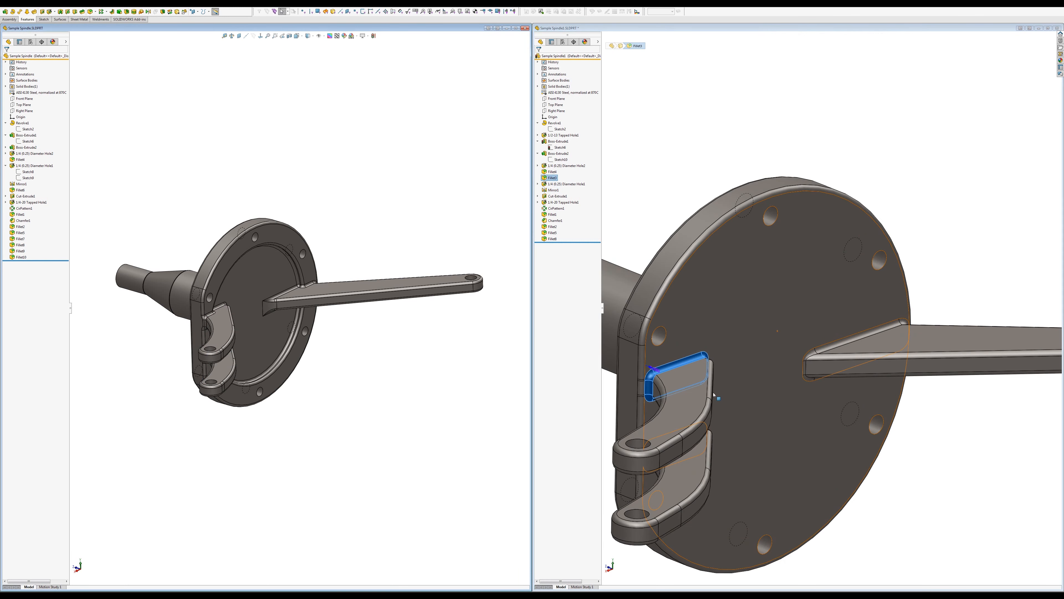
scroll(712, 378, up, 1)
scroll(676, 403, down, 2)
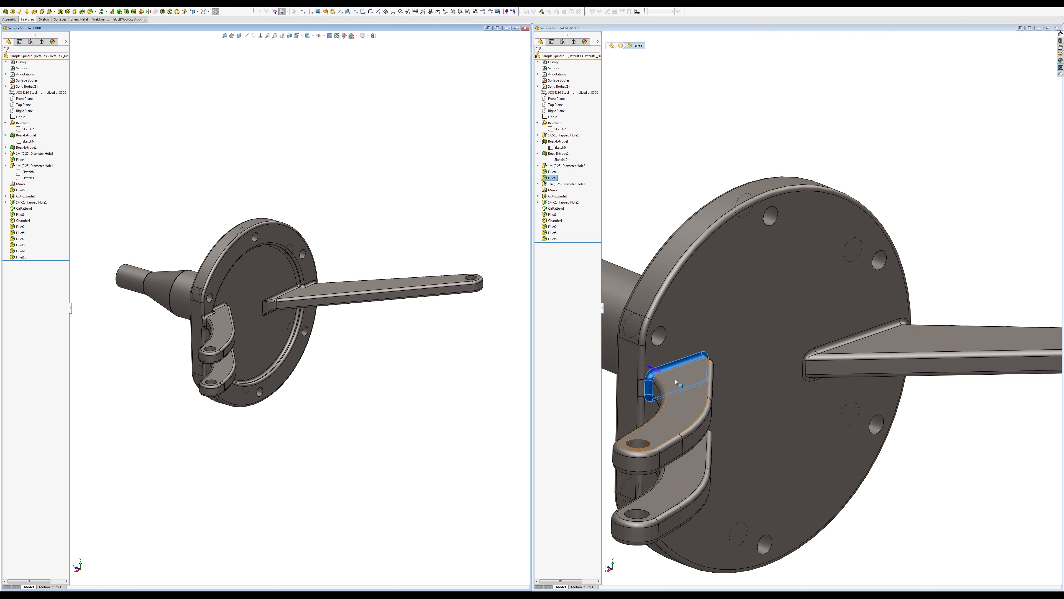
scroll(704, 369, up, 2)
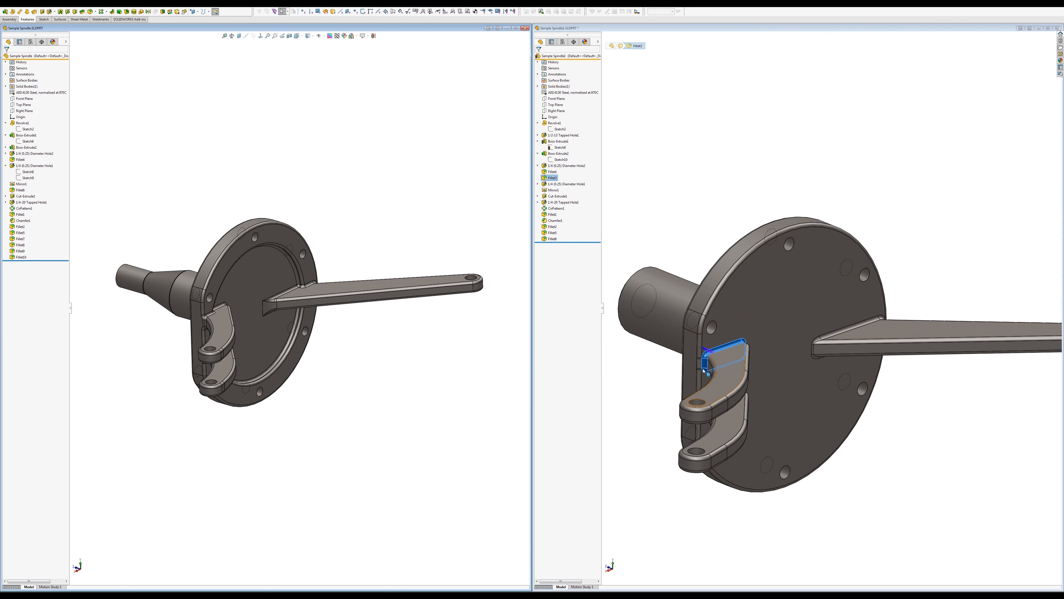
Step: Find the matching fillet at the curved arm's base on the tapered-shaft spindle and examine it from several angles
scroll(178, 296, down, 2)
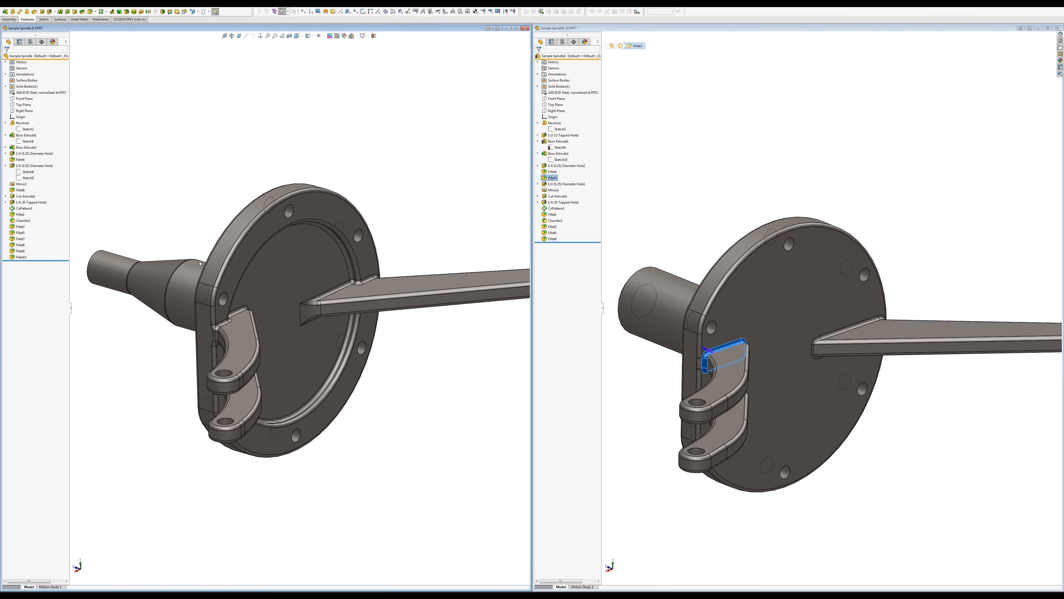
scroll(227, 340, down, 3)
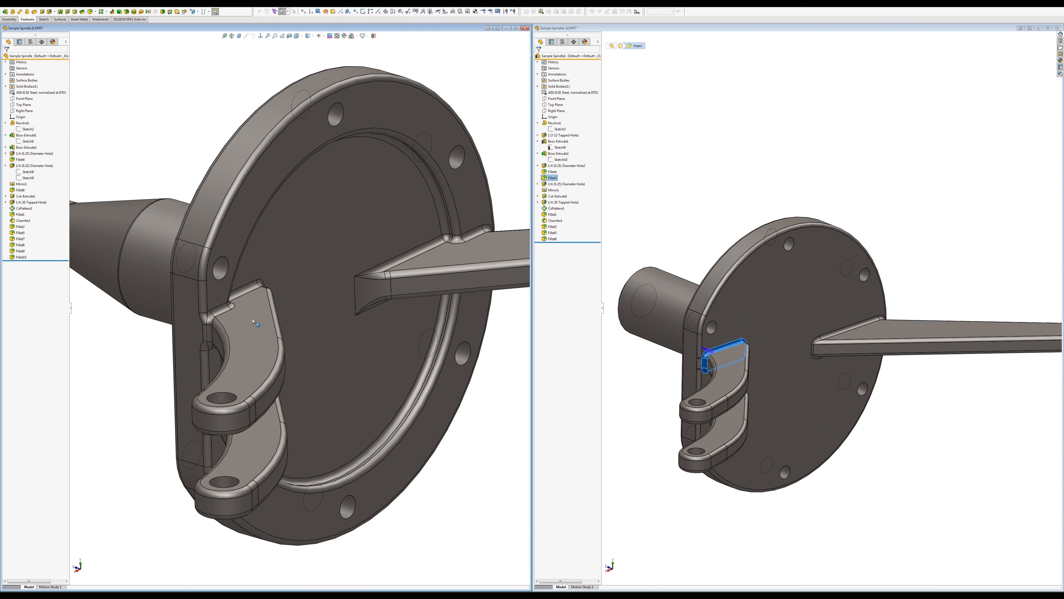
click(246, 292)
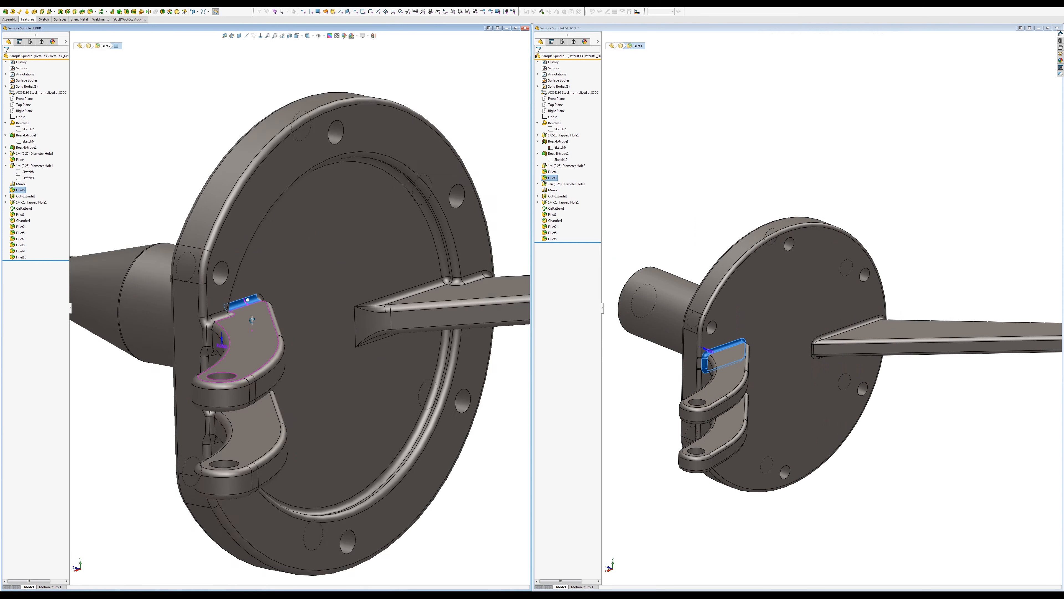
middle_drag(256, 337, 217, 321)
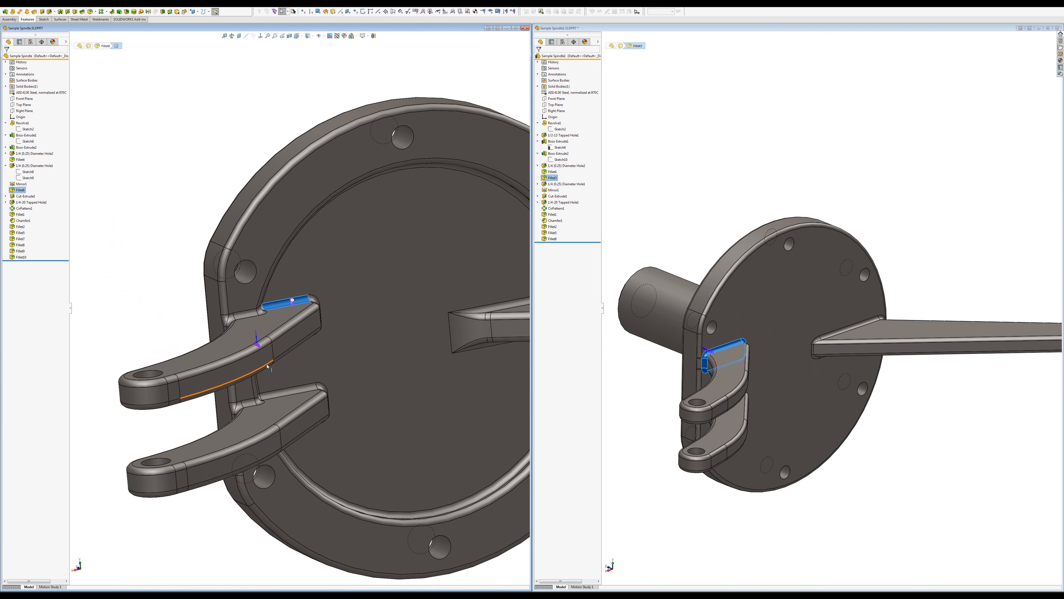
middle_drag(268, 366, 339, 392)
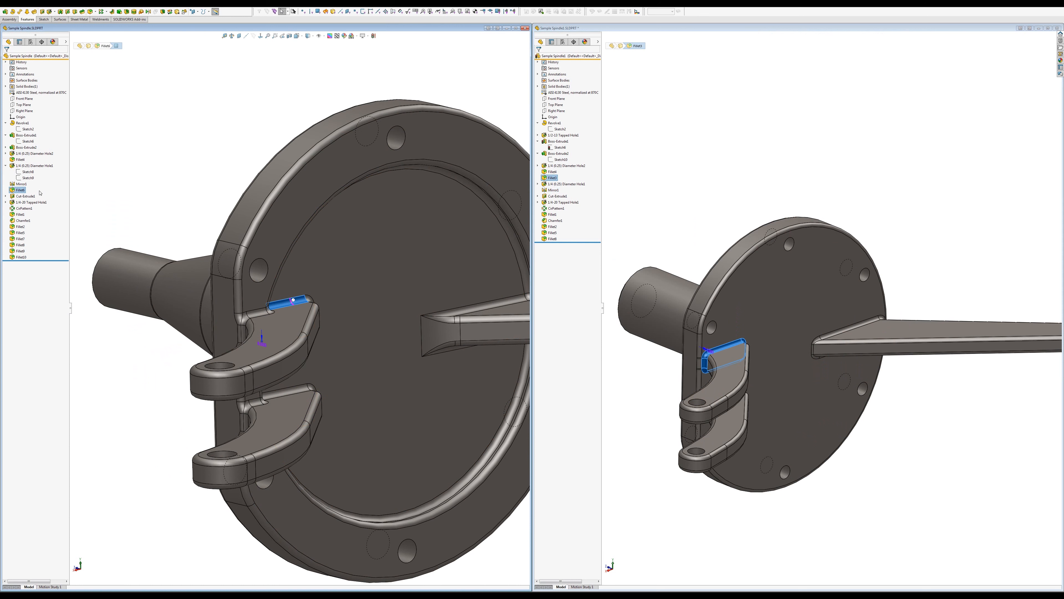
Step: Compare the extruded cut that forms the flat on the flange's rim in both spindles
click(25, 195)
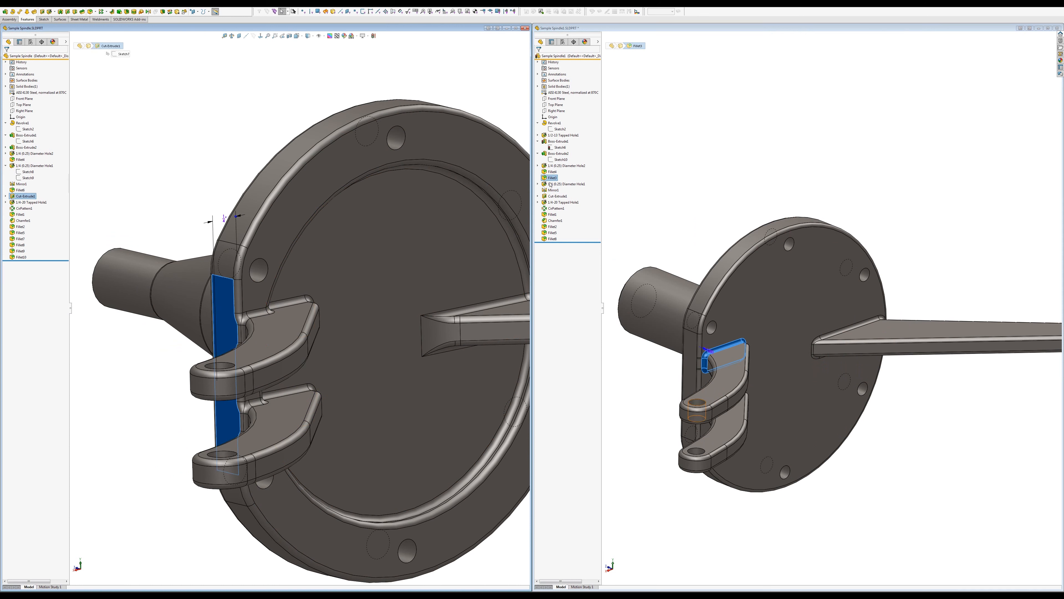
click(562, 196)
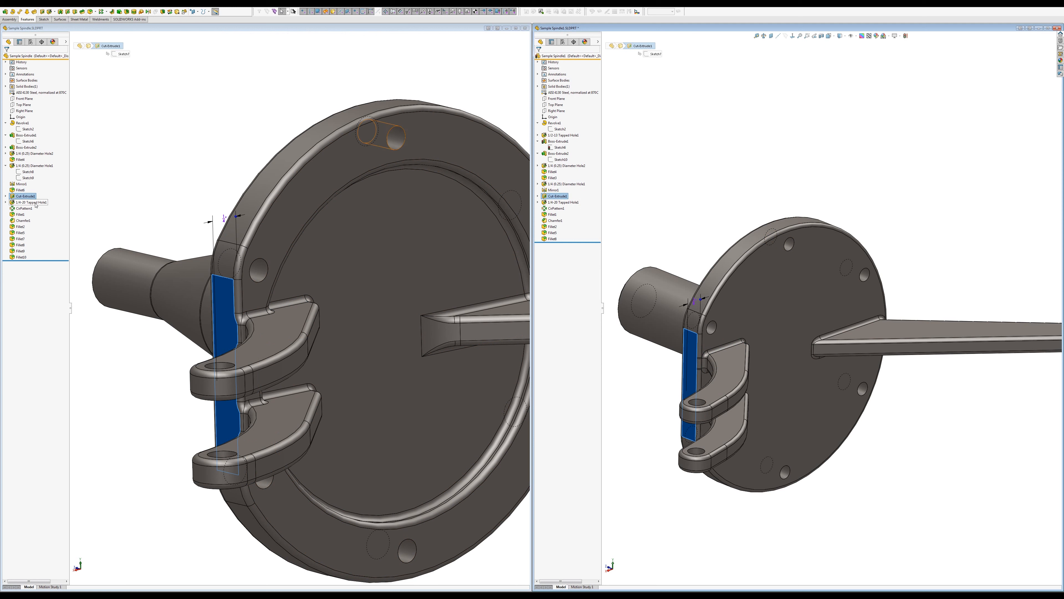
Step: Inspect the flange's circular hole pattern on the tapered-shaft spindle, and compare the fillet where the hub meets the flange in both spindles
click(25, 209)
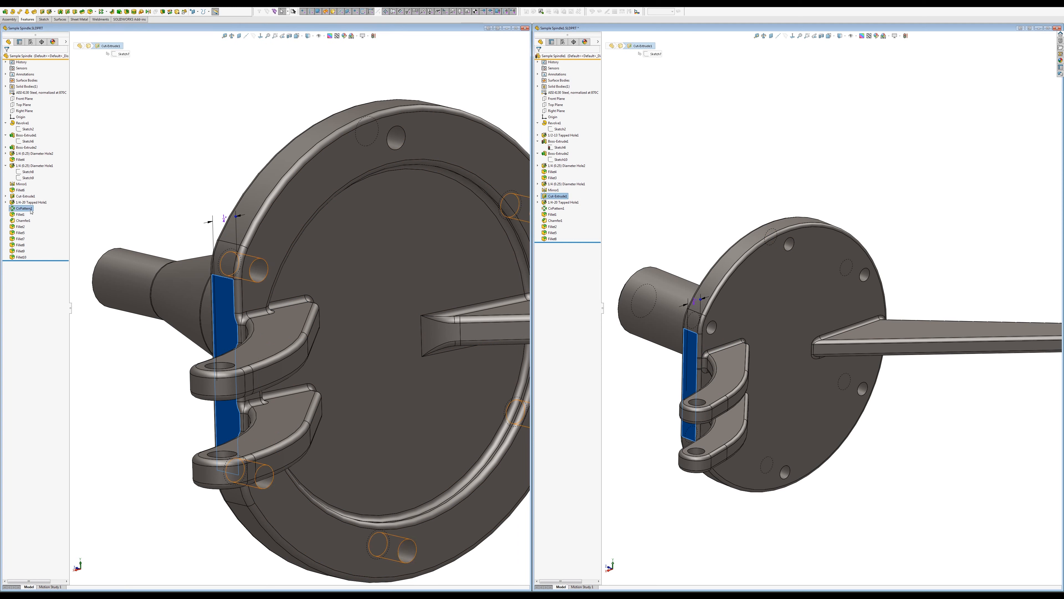
click(553, 214)
click(19, 215)
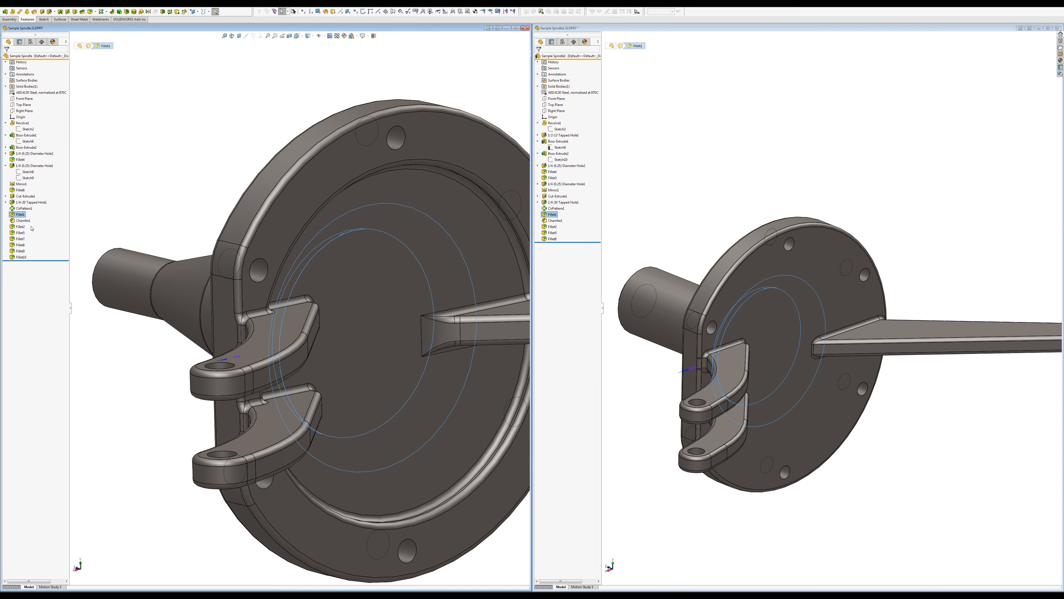
mouse_move(247, 263)
middle_down()
mouse_move(347, 262)
mouse_move(323, 250)
mouse_move(246, 259)
middle_up()
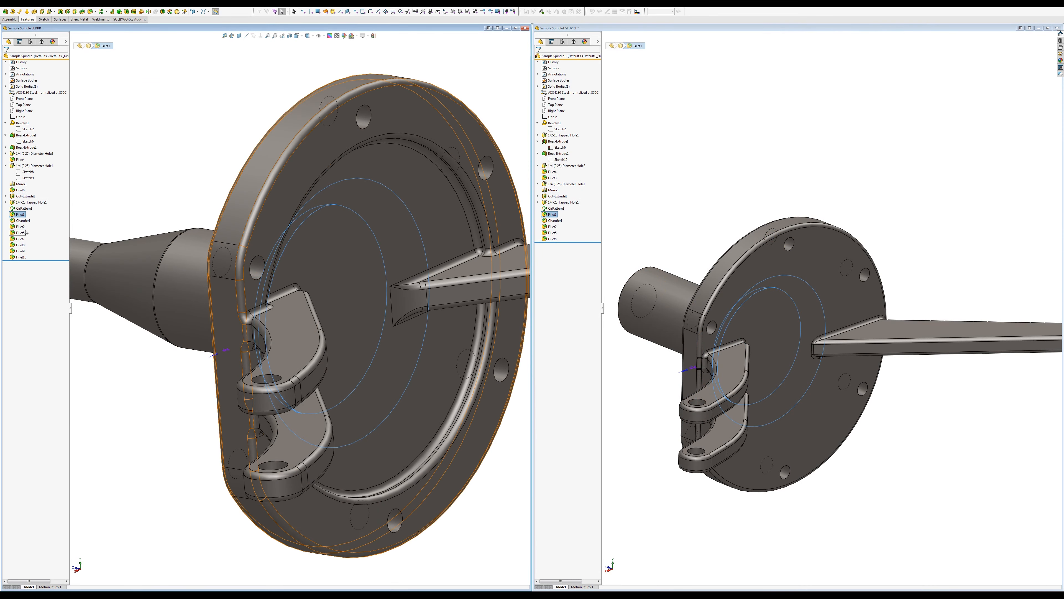
Step: Compare the chamfer feature in both spindles
click(23, 220)
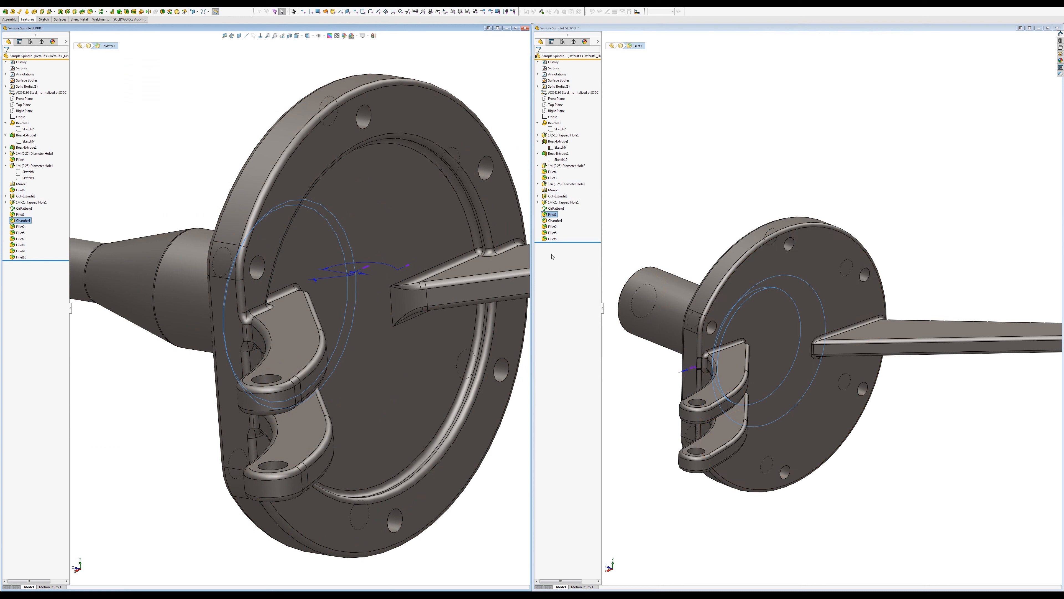
click(555, 220)
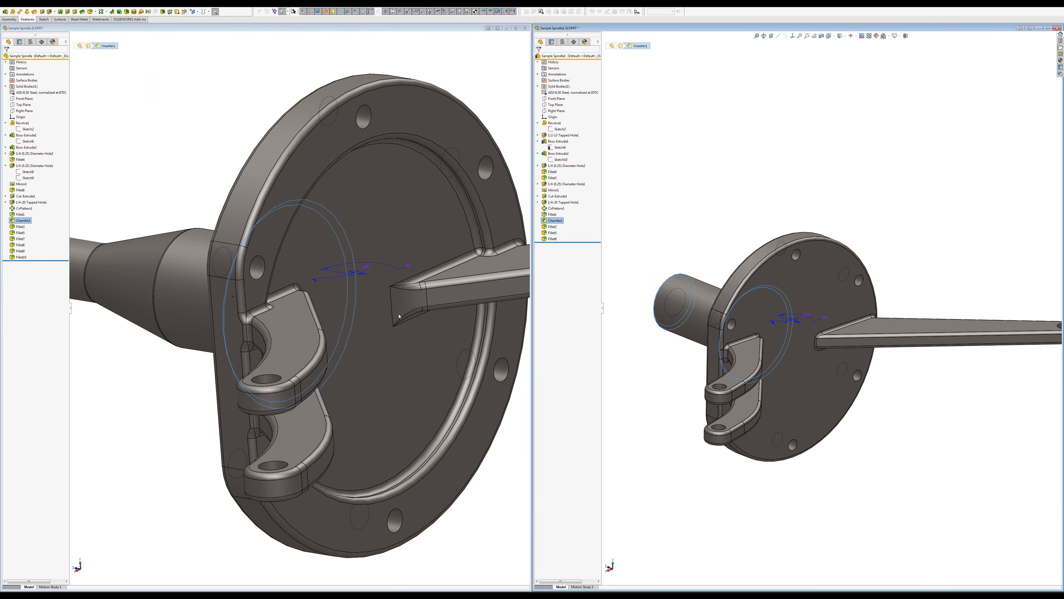
click(199, 387)
key(z)
key(z)
key(z)
click(29, 221)
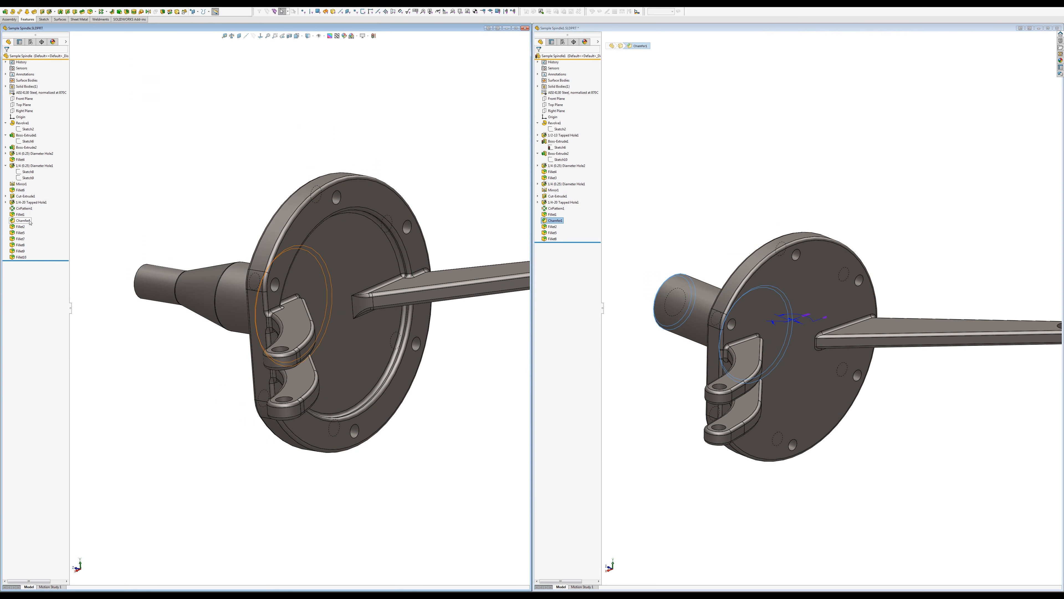
Step: Examine the chamfered hub and shaft edges from the shaft side in both spindles
middle_drag(284, 276, 408, 327)
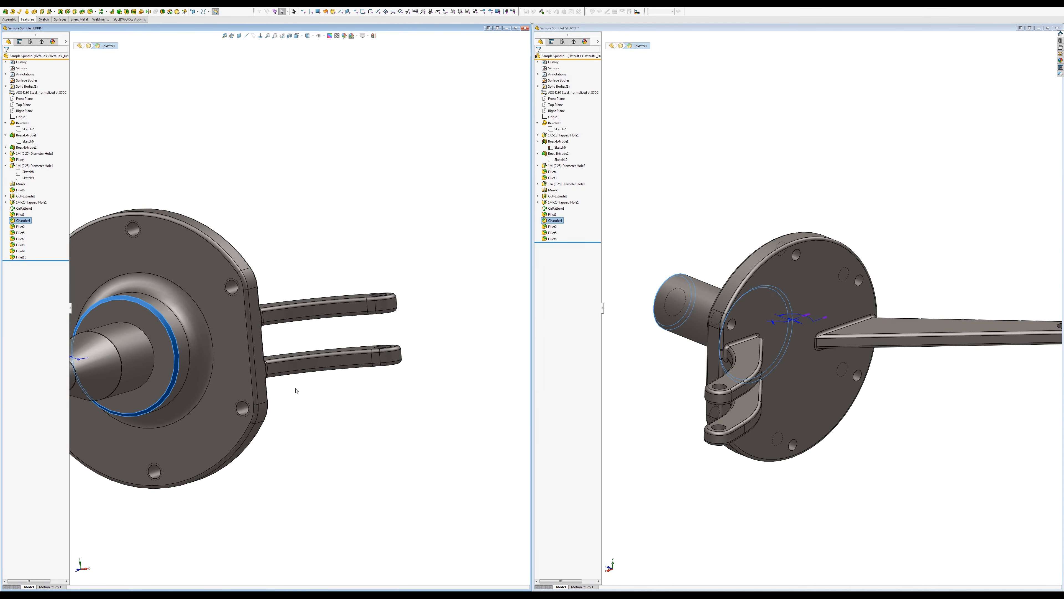
key(z)
key(z)
key(z)
scroll(171, 383, down, 1)
scroll(171, 384, down, 2)
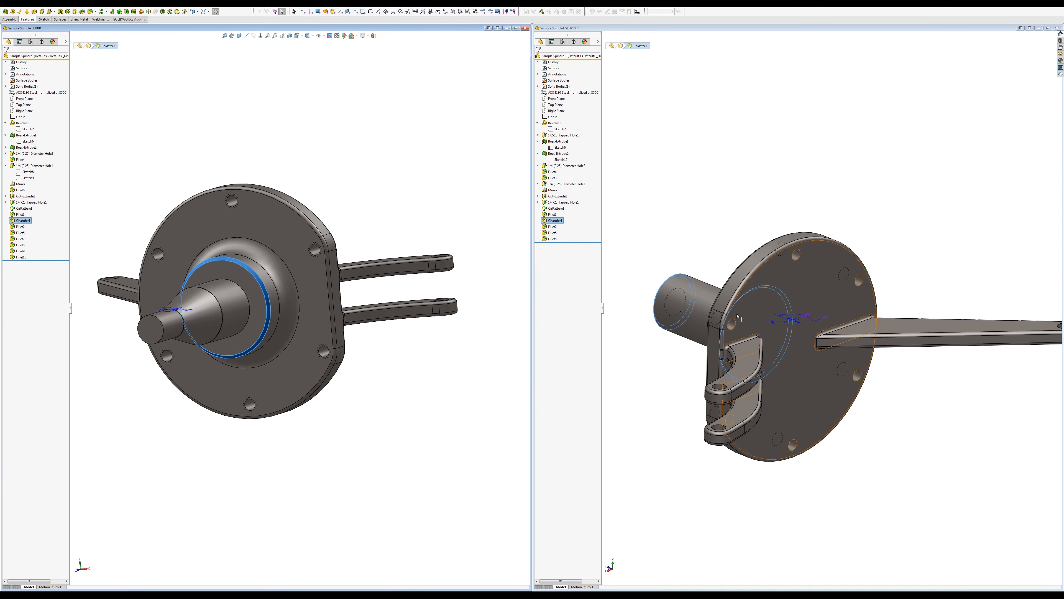
middle_drag(681, 385, 633, 234)
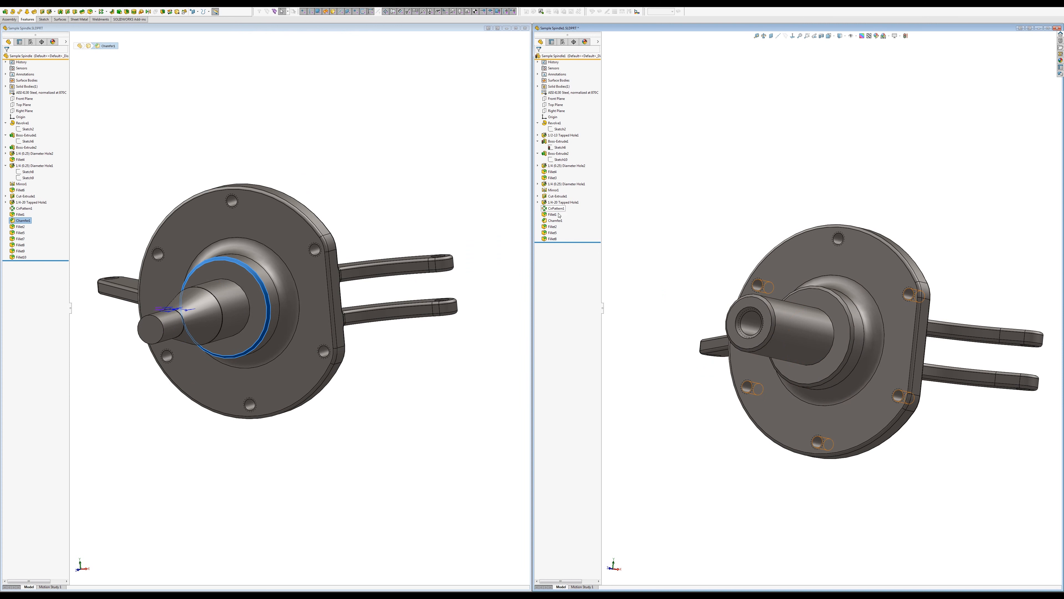
click(555, 221)
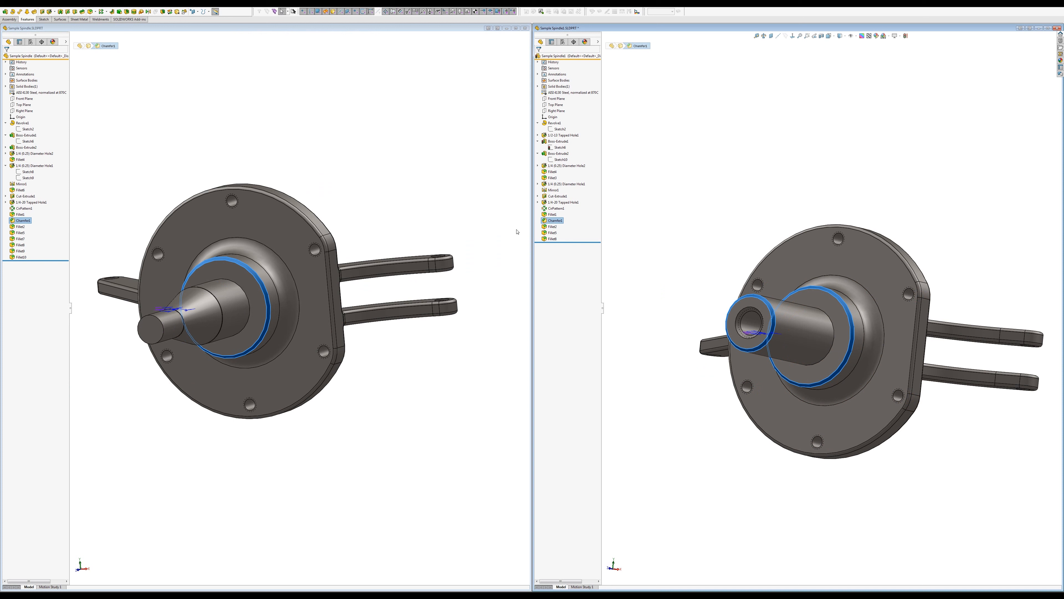
Step: Compare the fillets at the corners of the flange's flat in both spindles, and inspect the tapered-shaft spindle's rim-edge fillet
click(20, 226)
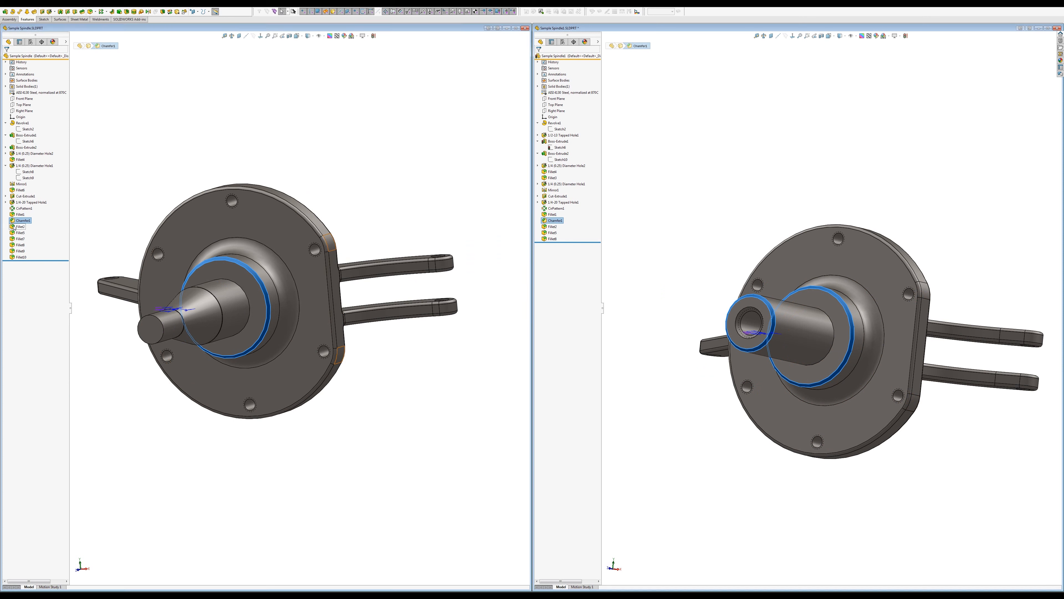
click(552, 227)
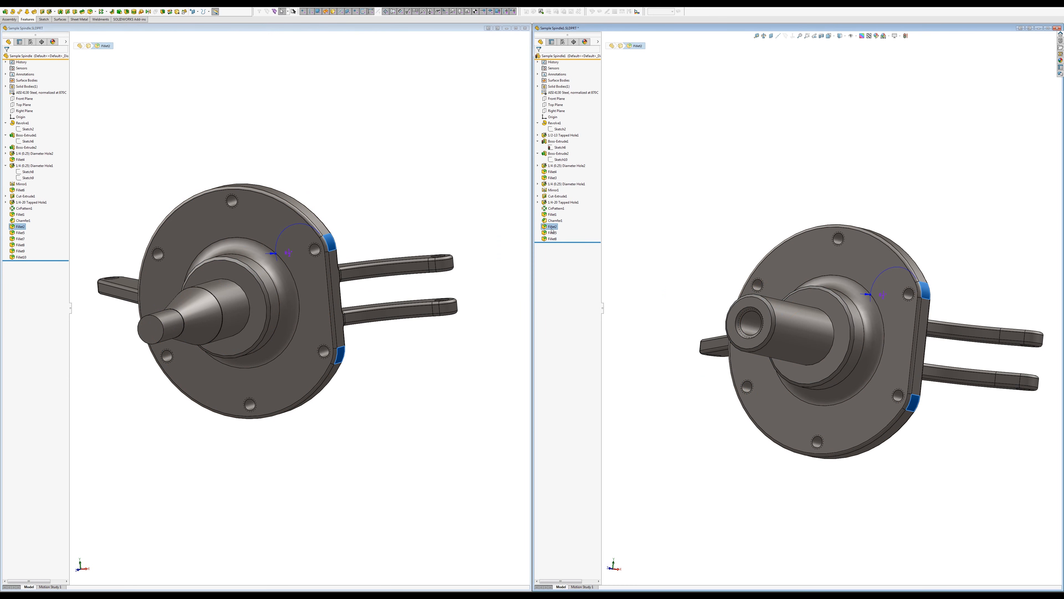
click(21, 233)
key(Left)
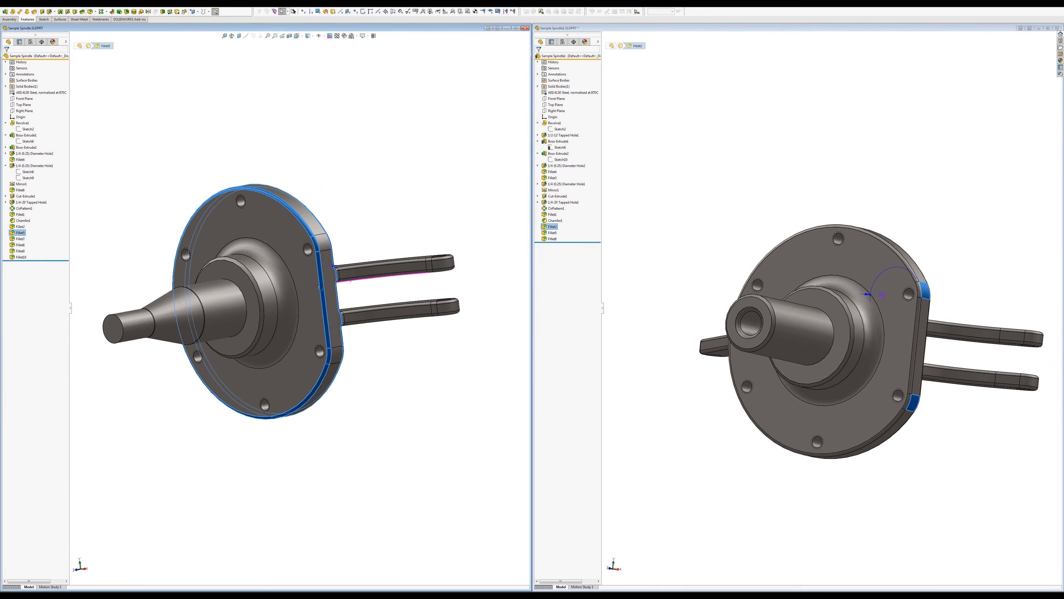
key(Left)
key(Left)
key(Left)
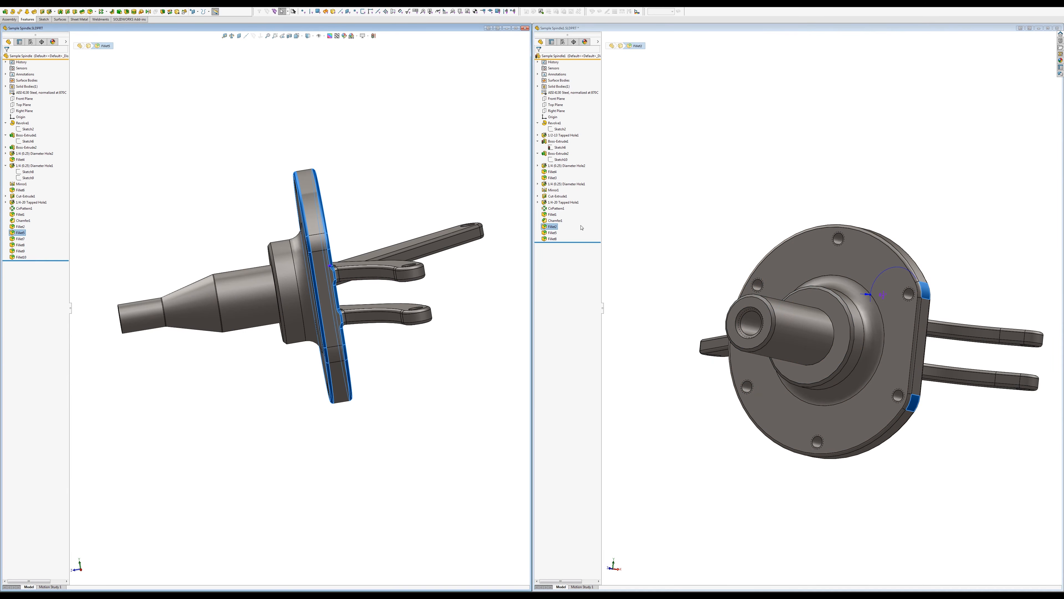
Step: Examine the flange rim-edge fillet on the straight-shaft spindle up close beside the curved arms
click(552, 232)
middle_drag(754, 339, 633, 342)
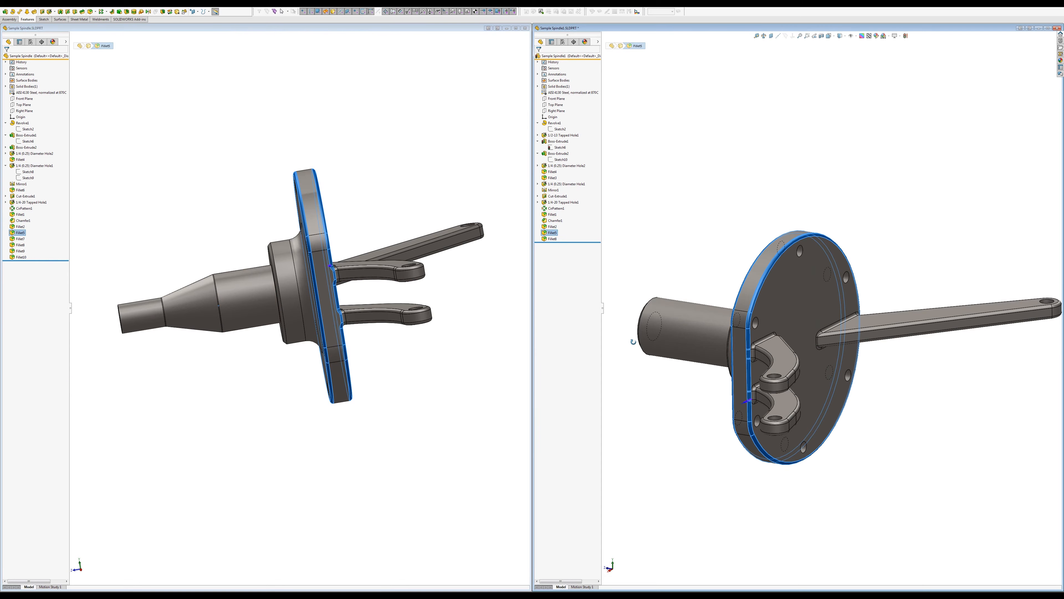
scroll(712, 377, down, 6)
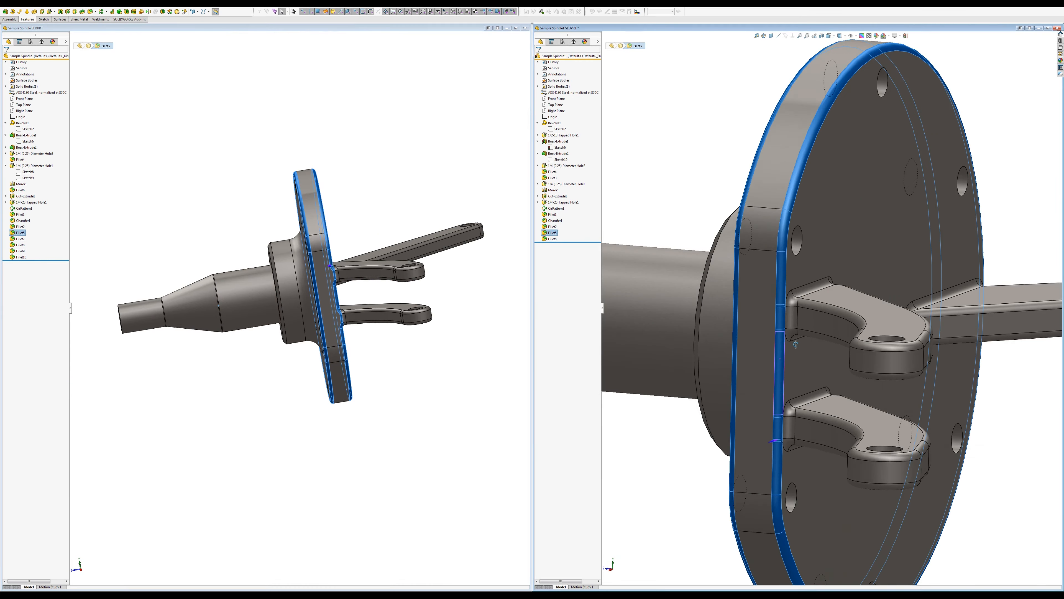
middle_drag(795, 344, 785, 387)
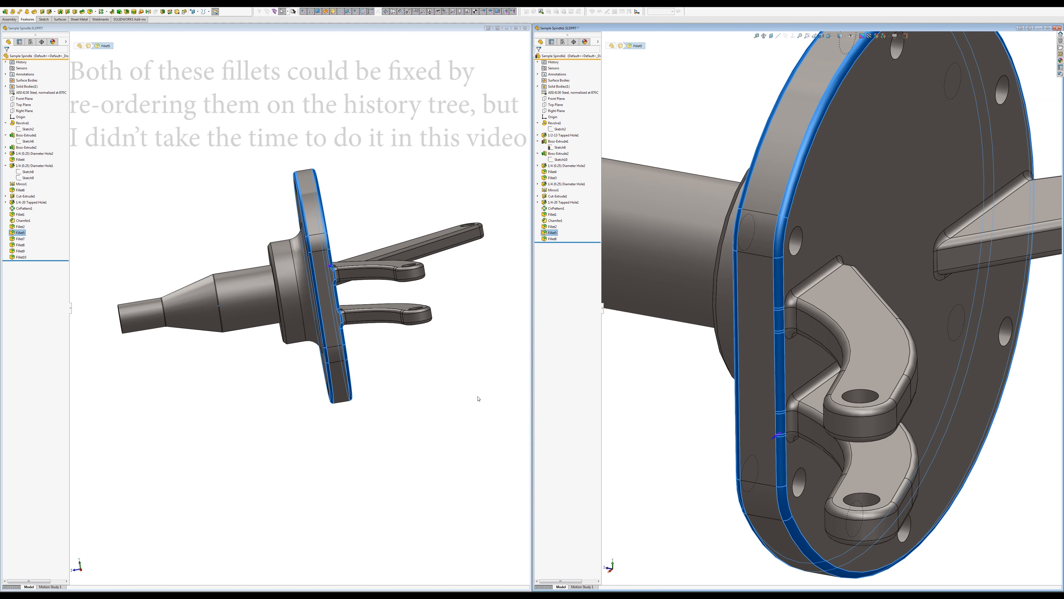
Step: Examine where the rim-edge fillet meets the curved arms on the tapered-shaft spindle, and check the flange's recessed face
middle_drag(422, 399, 387, 427)
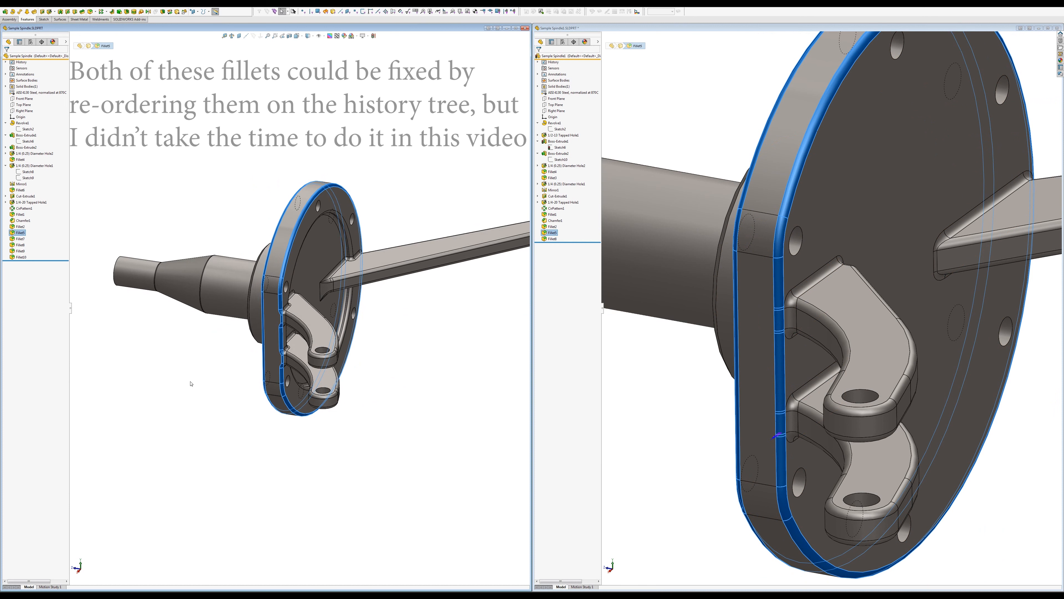
scroll(306, 241, down, 6)
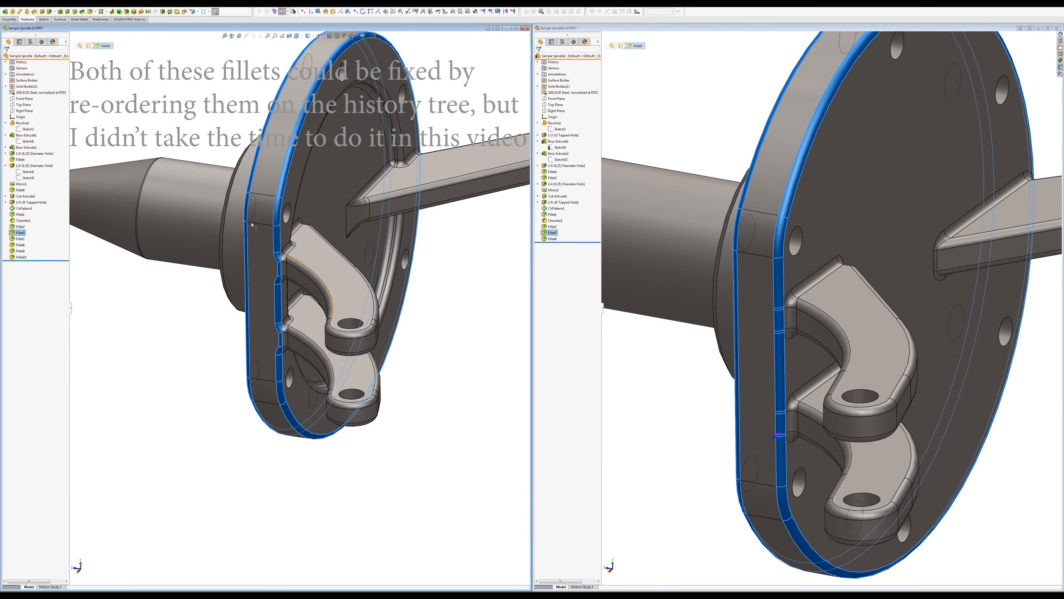
scroll(310, 250, down, 2)
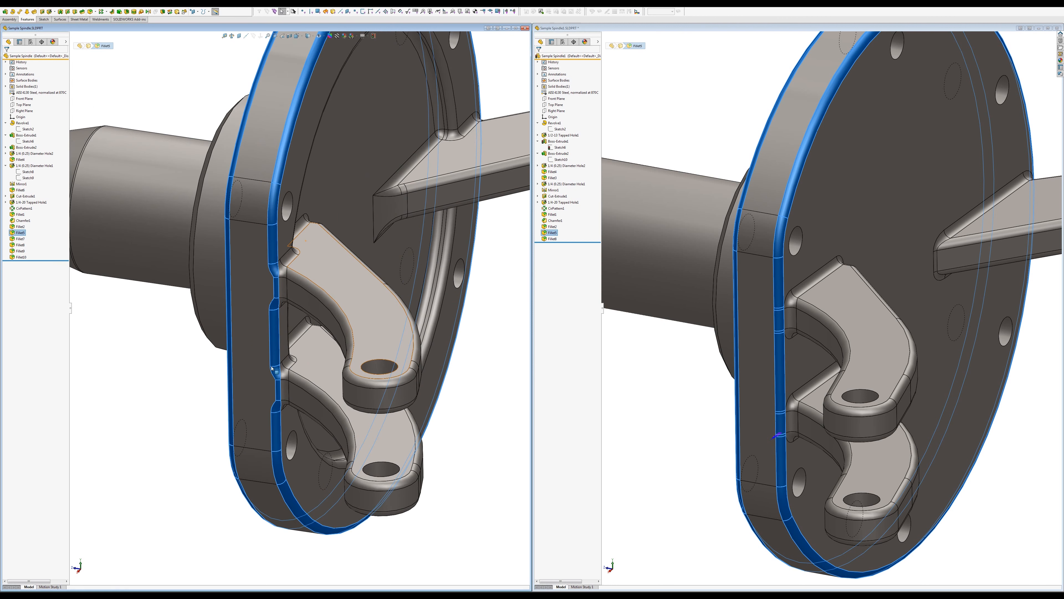
middle_drag(164, 402, 147, 384)
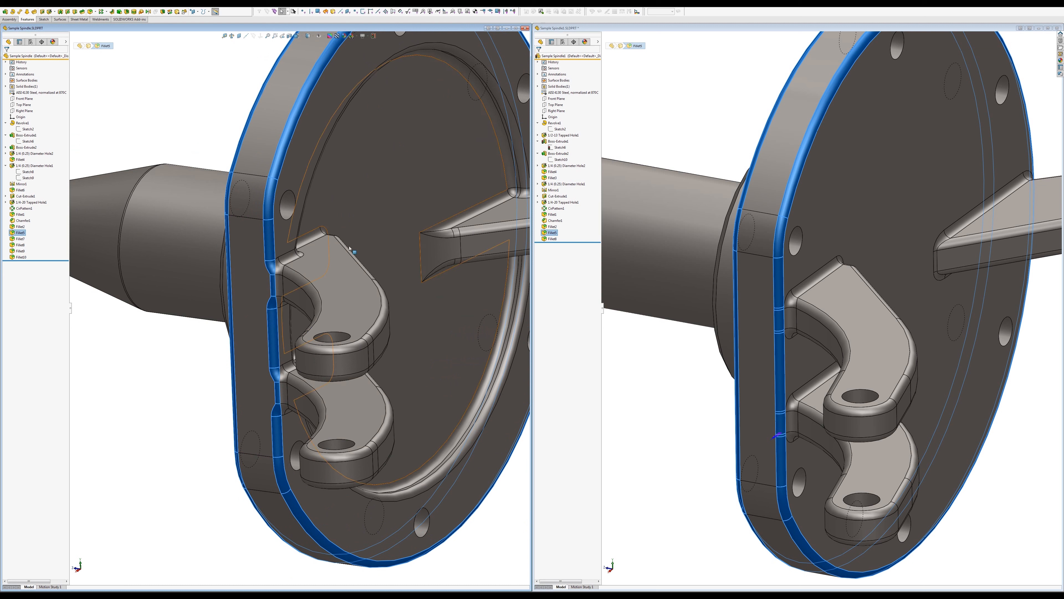
click(351, 231)
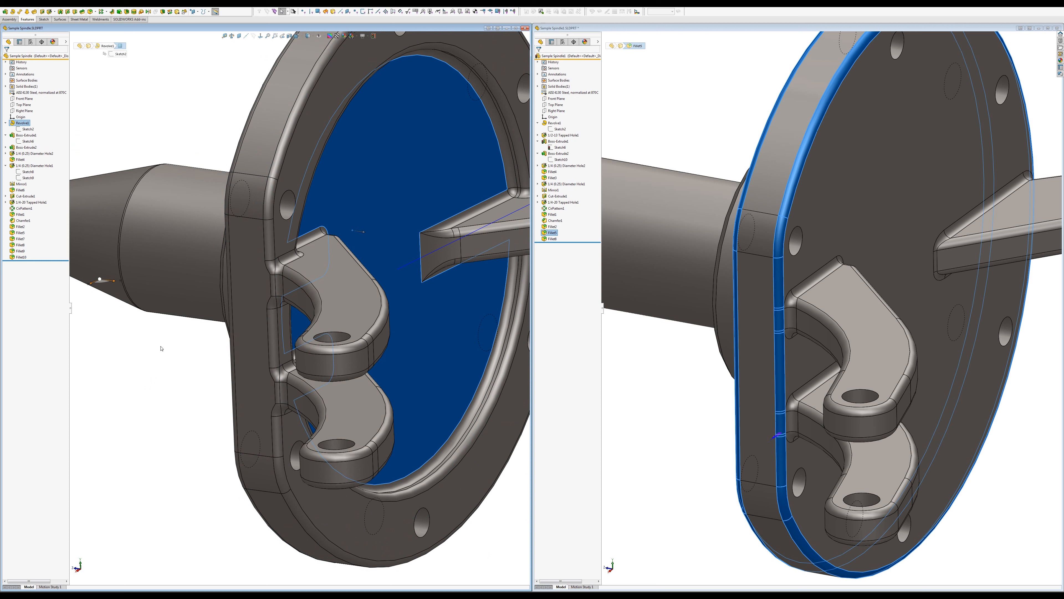
Step: Inspect the fillet at the end of the long arm's base inside the tapered-shaft spindle's flange recess
click(24, 241)
scroll(323, 371, up, 2)
scroll(441, 286, up, 2)
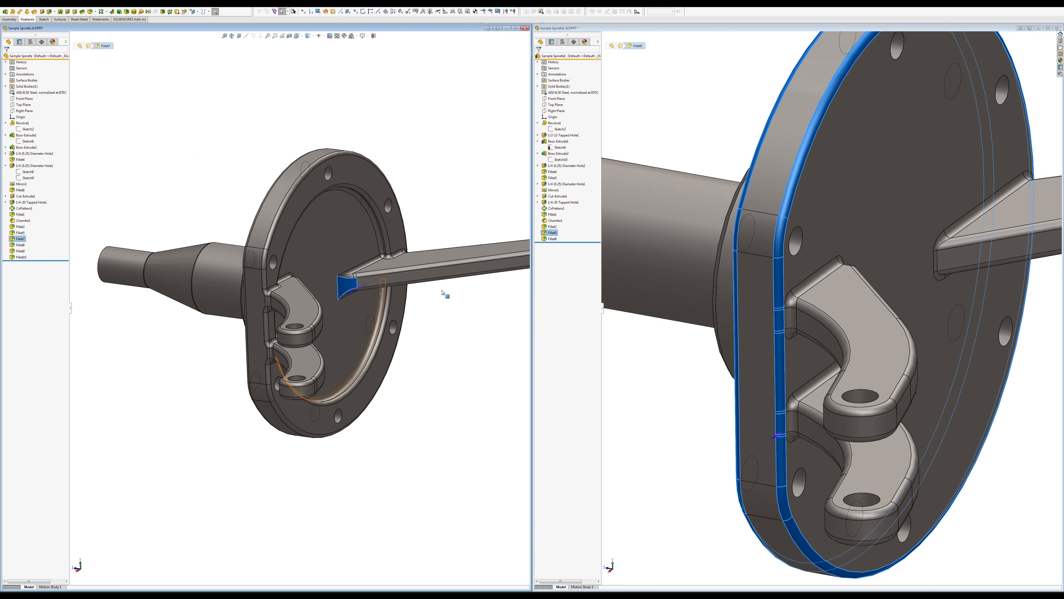
scroll(441, 293, up, 1)
mouse_move(442, 301)
middle_down()
mouse_move(429, 351)
mouse_move(428, 296)
middle_up()
scroll(433, 347, up, 4)
scroll(431, 319, down, 3)
scroll(218, 303, down, 3)
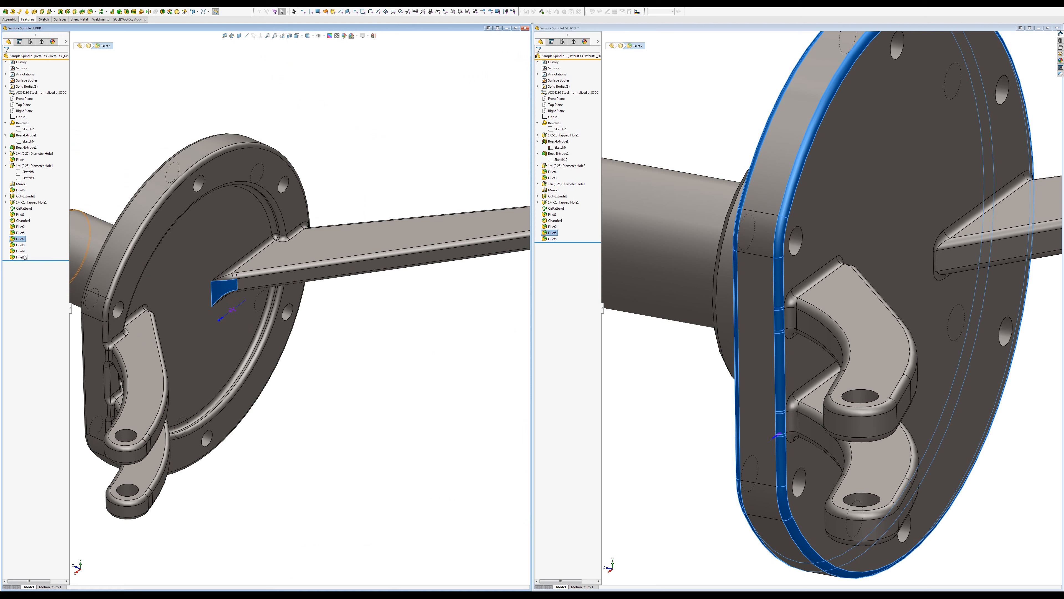
Step: Examine the curved arms and the long arm's base on the straight-shaft spindle's flat flange face for comparison
click(675, 383)
scroll(683, 380, up, 3)
scroll(783, 272, down, 3)
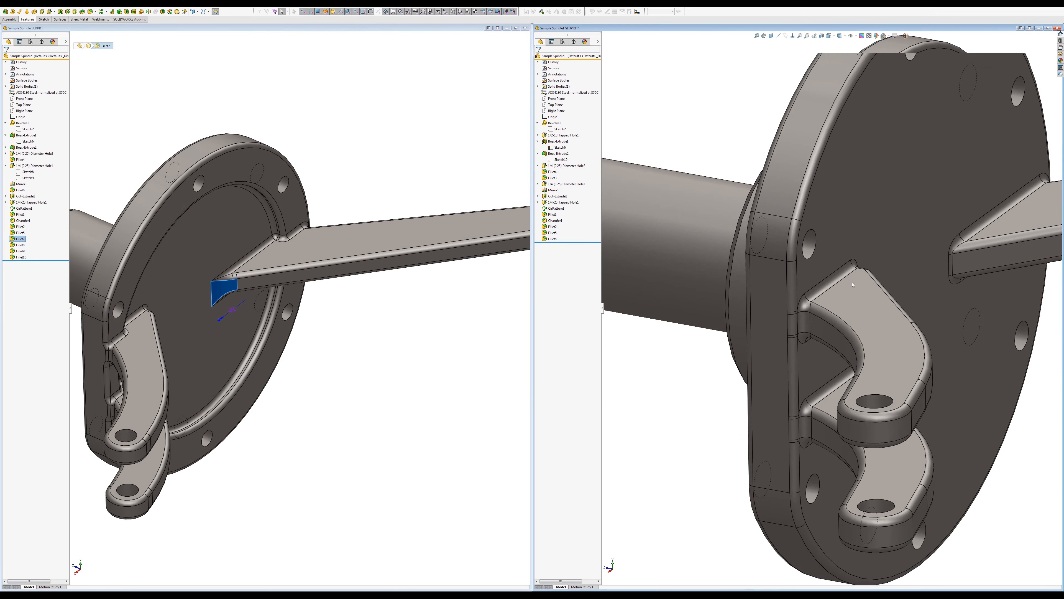
scroll(1003, 281, up, 3)
scroll(1003, 281, down, 4)
scroll(943, 282, up, 6)
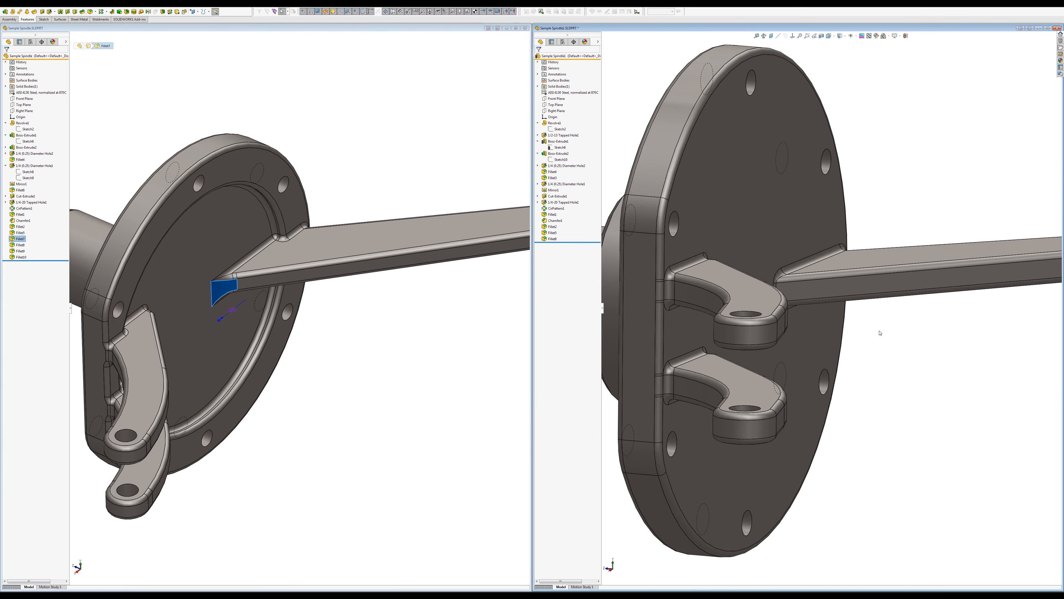
middle_drag(881, 333, 835, 345)
scroll(835, 345, up, 5)
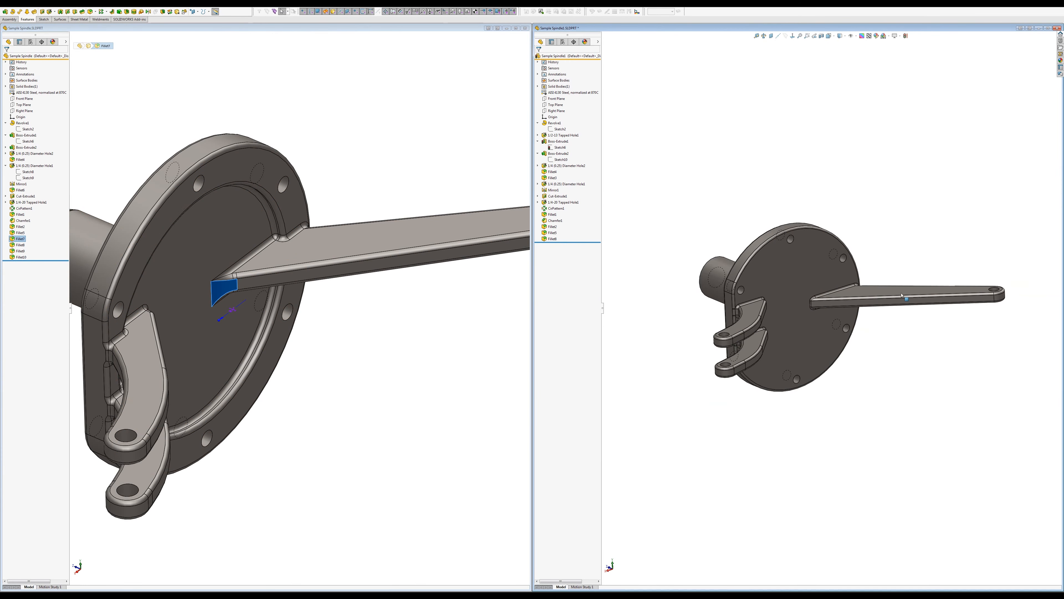
scroll(925, 293, down, 7)
scroll(925, 293, down, 2)
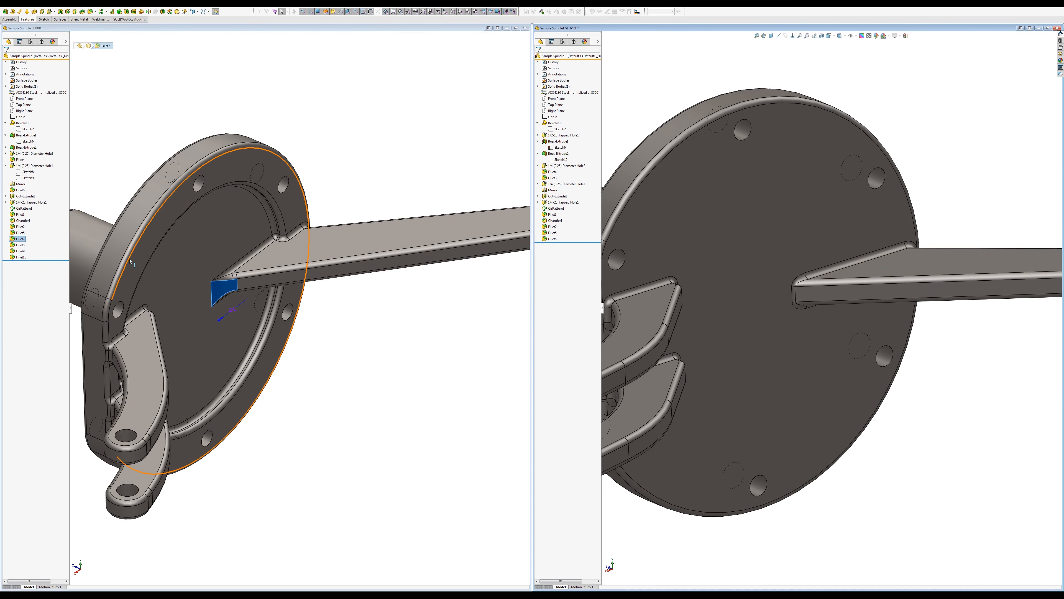
Step: Inspect the fillet along the sides of the long arm's base where it joins the tapered-shaft spindle's recessed face
click(20, 244)
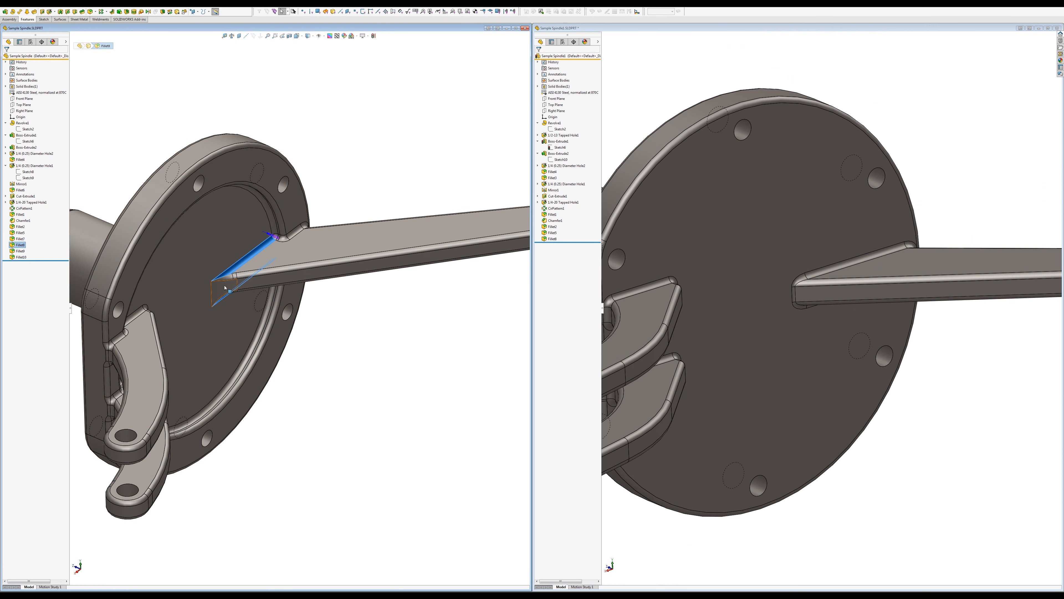
scroll(236, 271, down, 3)
middle_drag(236, 273, 205, 250)
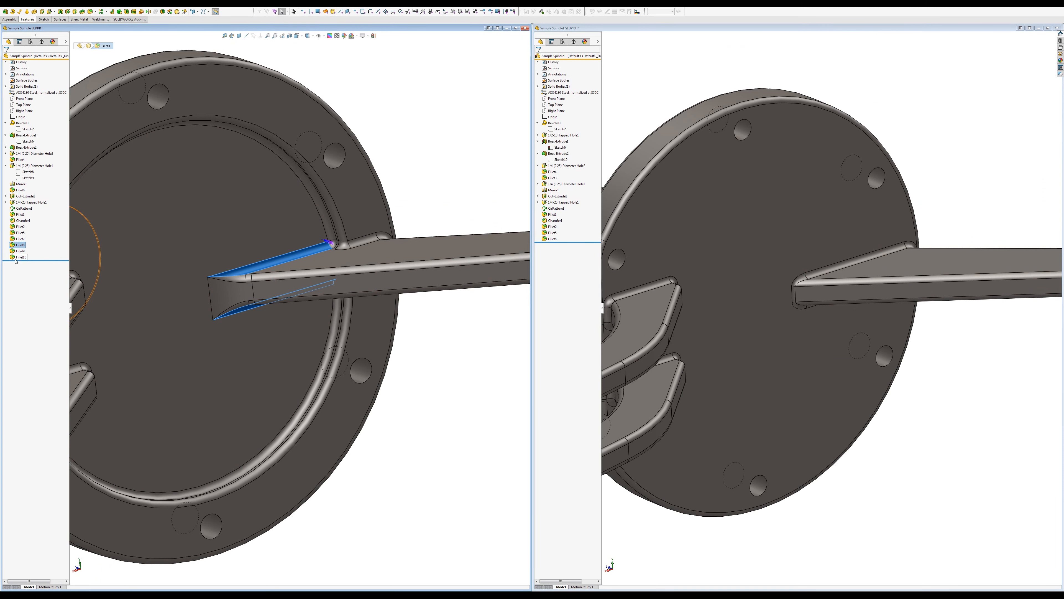
Step: Compare the fillet running along the long arm's edges in both spindles
click(18, 251)
scroll(269, 351, up, 6)
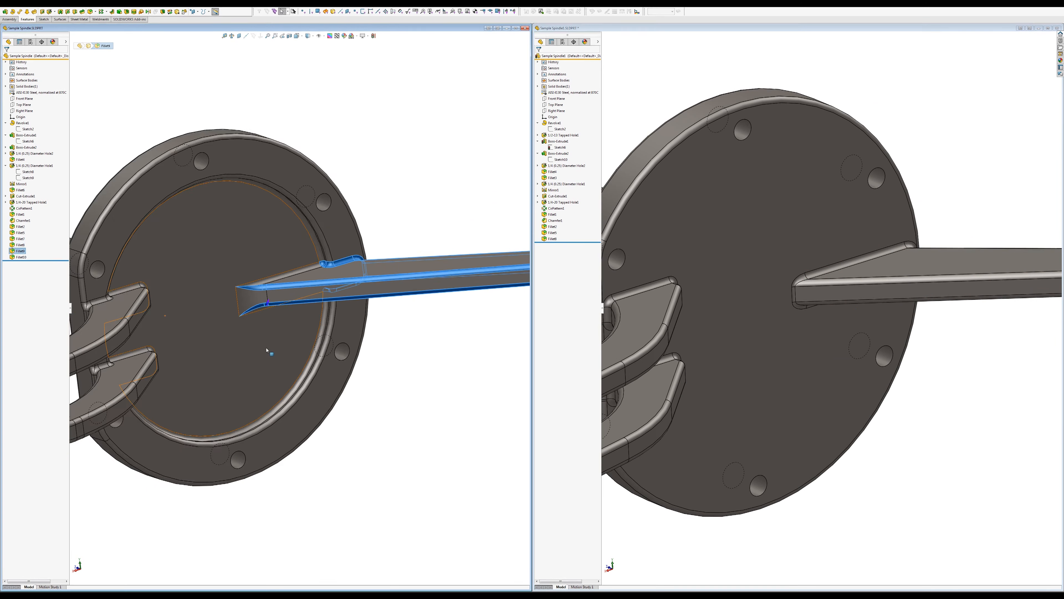
mouse_move(520, 323)
middle_down()
mouse_move(496, 337)
mouse_move(506, 335)
middle_up()
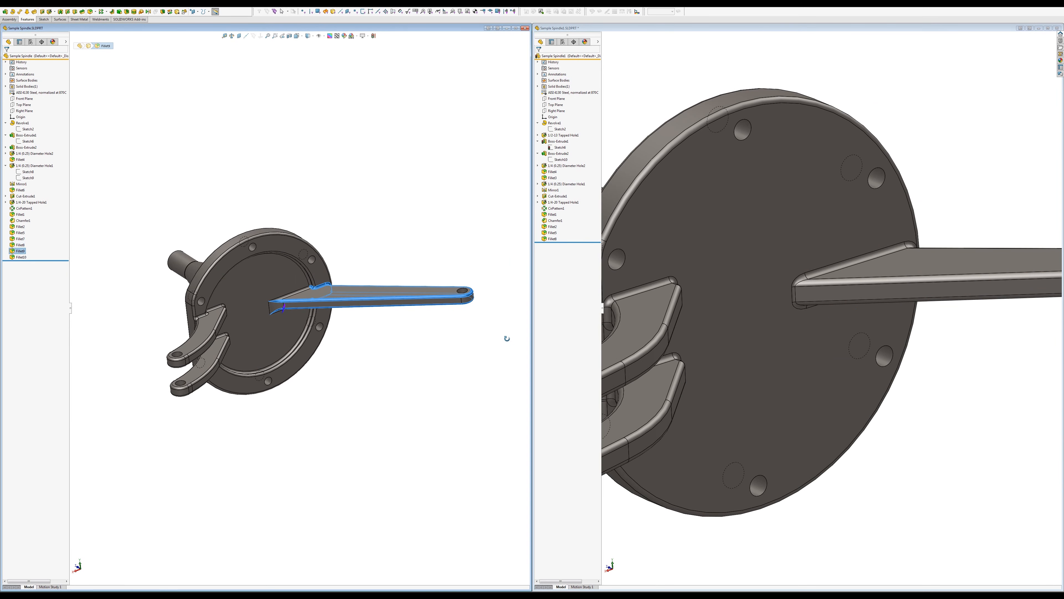
click(552, 238)
scroll(800, 324, up, 6)
scroll(957, 302, up, 4)
scroll(959, 301, down, 10)
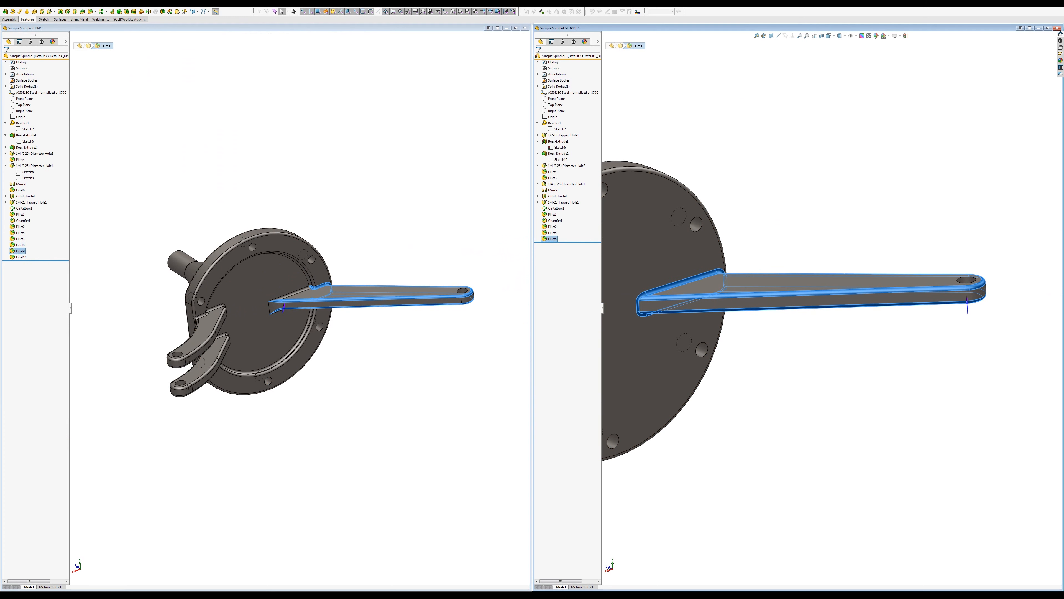
click(20, 251)
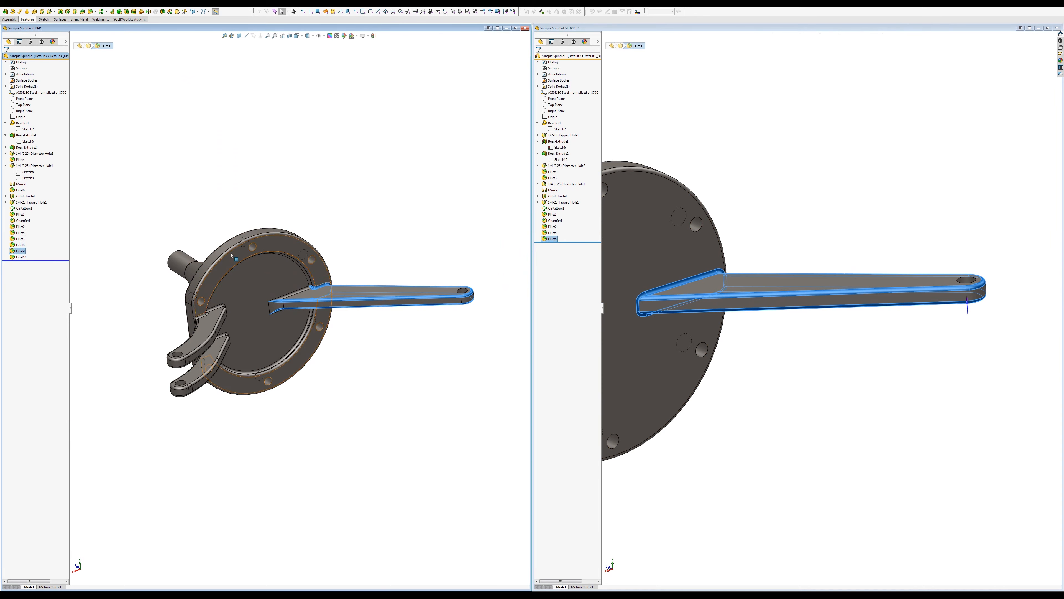
Step: Inspect the last fillet, at the two ends of the shaft's taper on the tapered-shaft spindle
click(22, 256)
scroll(206, 271, down, 1)
middle_drag(206, 270, 359, 321)
scroll(254, 373, down, 2)
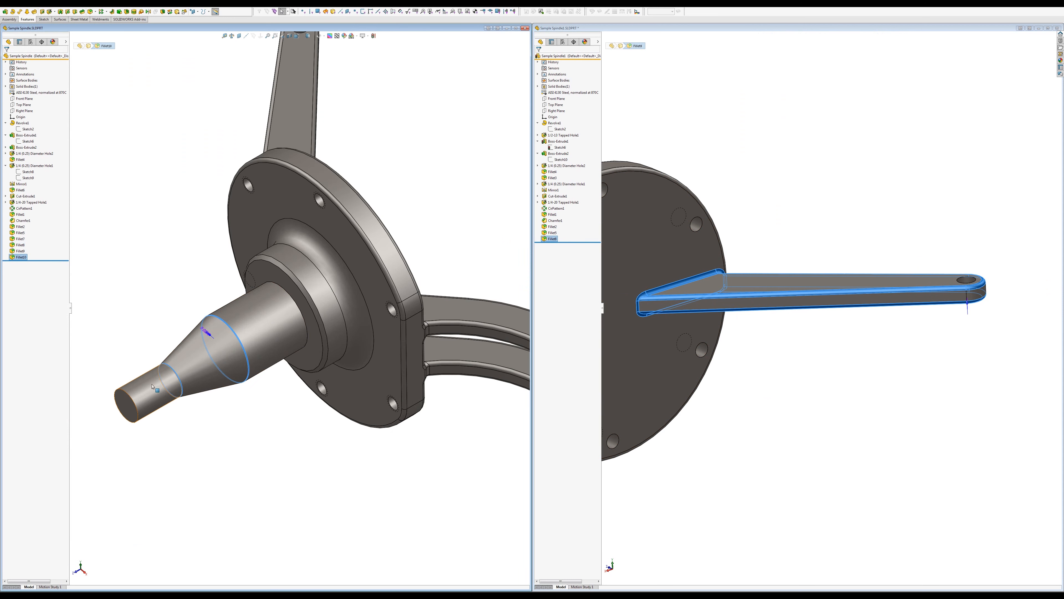
Step: Chamfer the circular end edge of the tapered spindle's shaft and set the chamfer distance to .025
key(c)
click(123, 391)
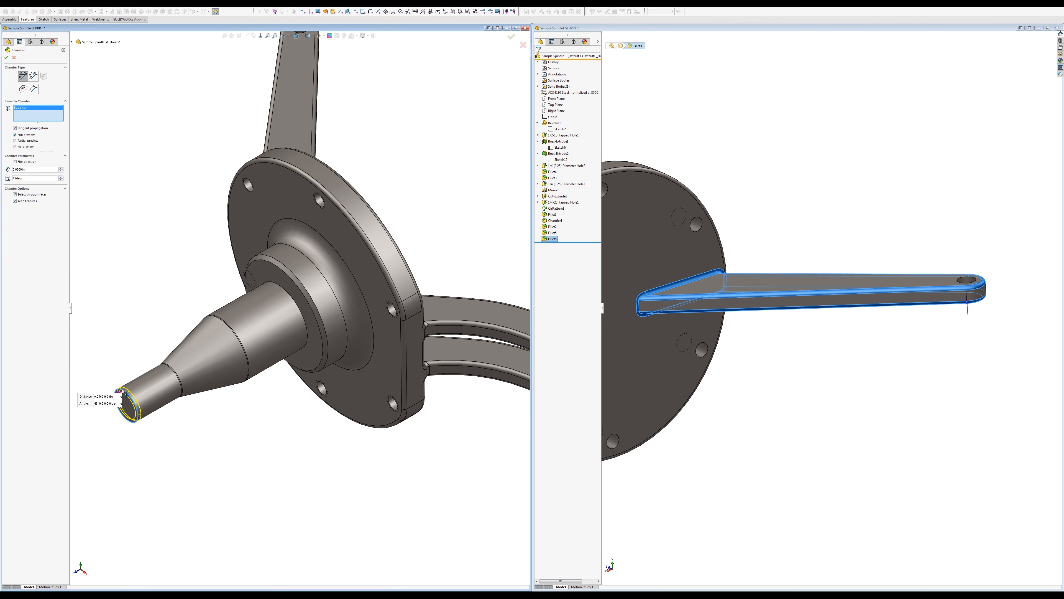
key(Return)
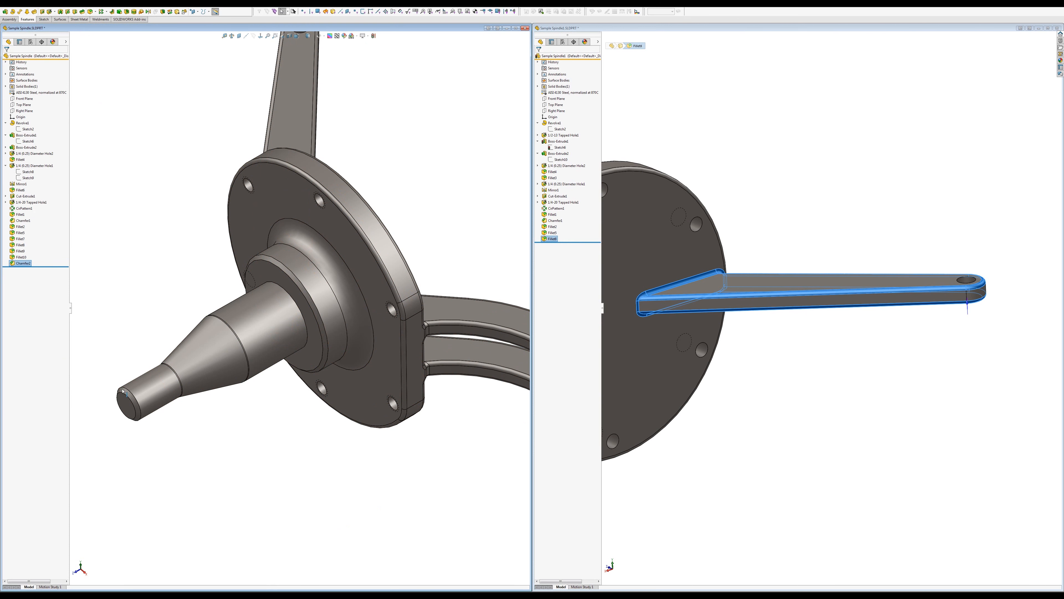
click(20, 263)
click(101, 381)
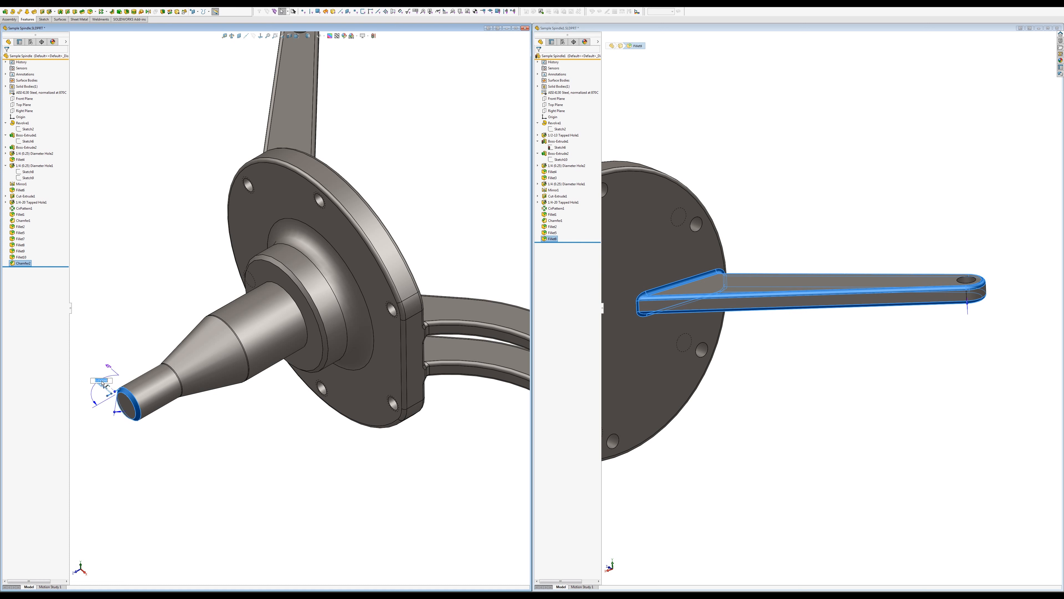
text(.025)
click(144, 321)
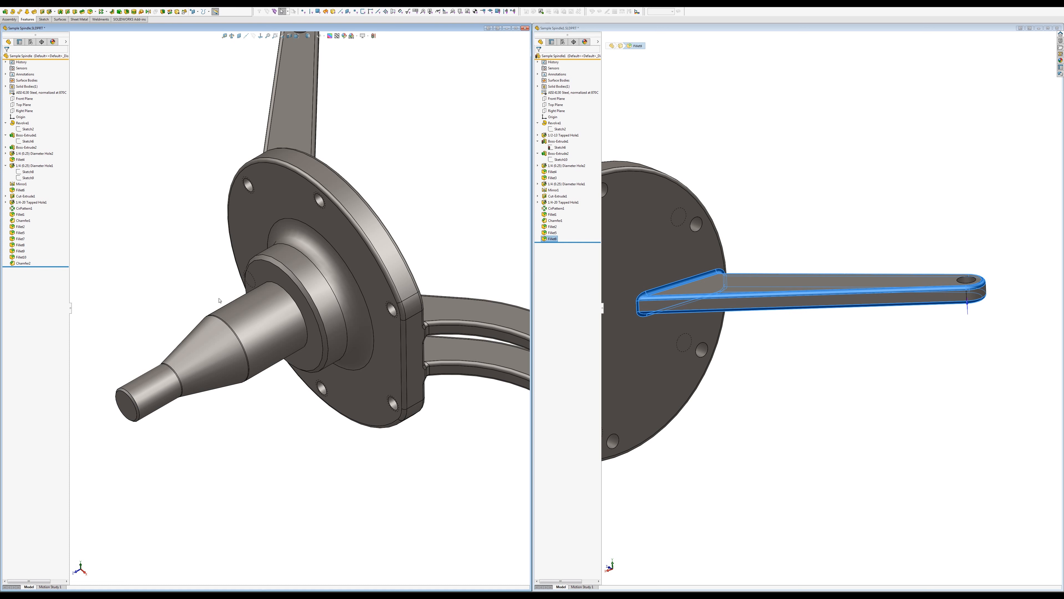
Step: Roll the straight-shaft spindle's history back to just after its base revolve
scroll(373, 382, up, 4)
scroll(377, 413, down, 2)
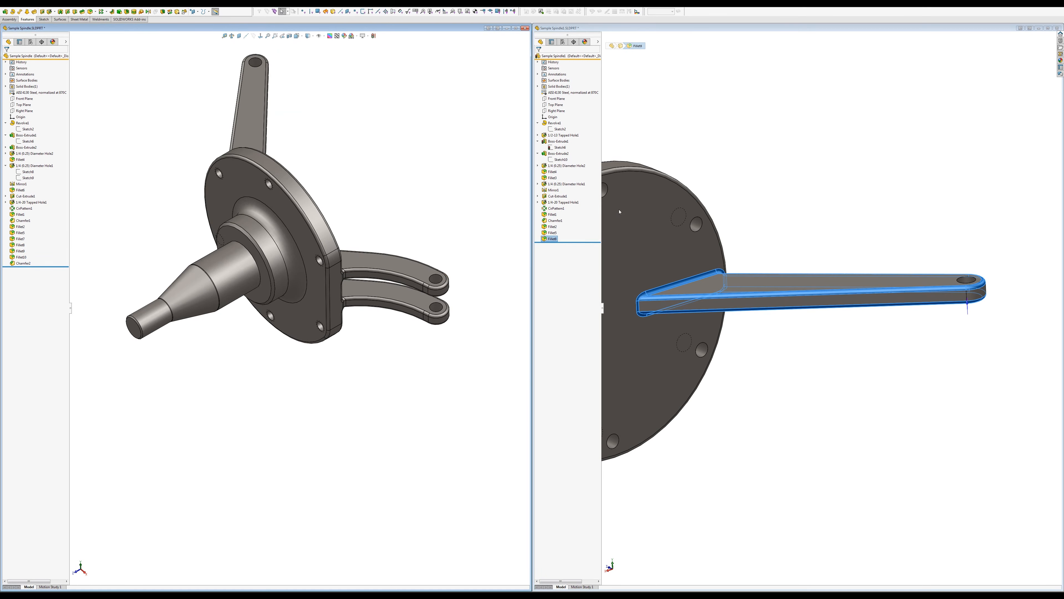
click(724, 131)
scroll(730, 248, up, 3)
mouse_move(653, 242)
middle_down()
mouse_move(704, 230)
mouse_move(681, 249)
mouse_move(670, 235)
middle_up()
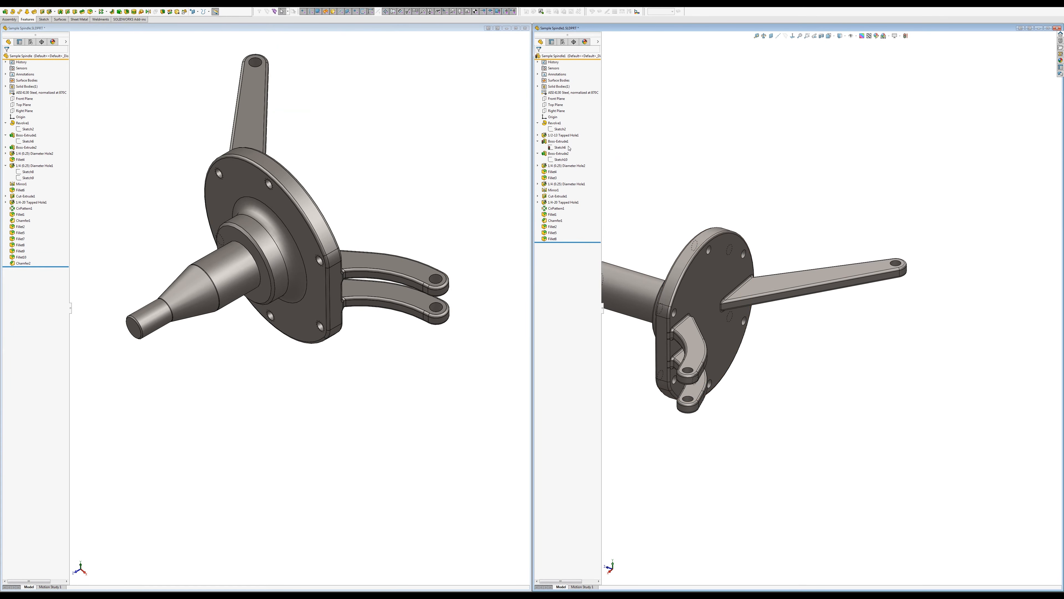
click(556, 135)
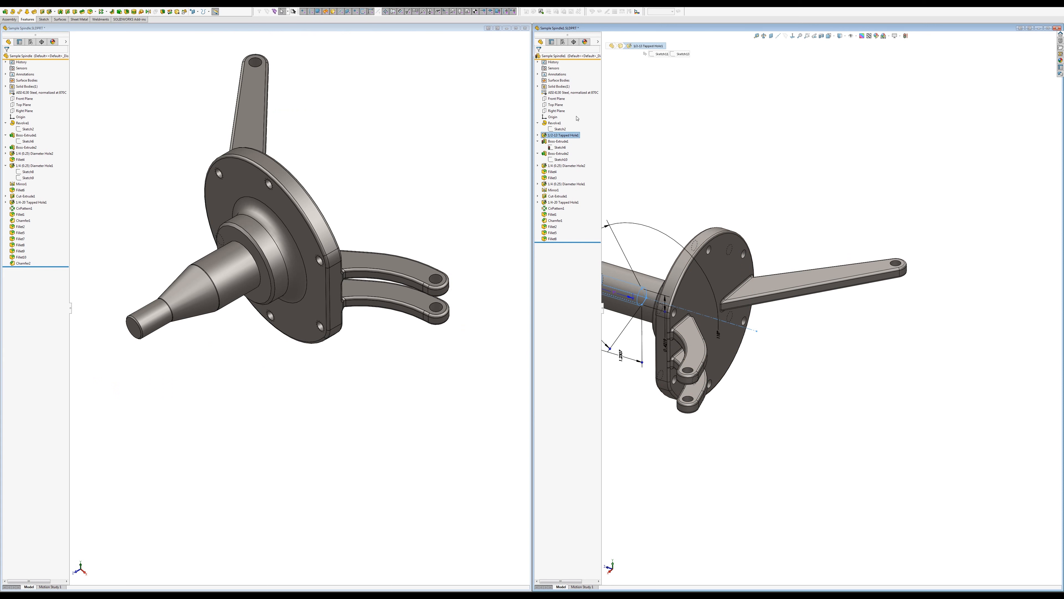
click(576, 118)
scroll(675, 245, up, 2)
scroll(670, 246, down, 2)
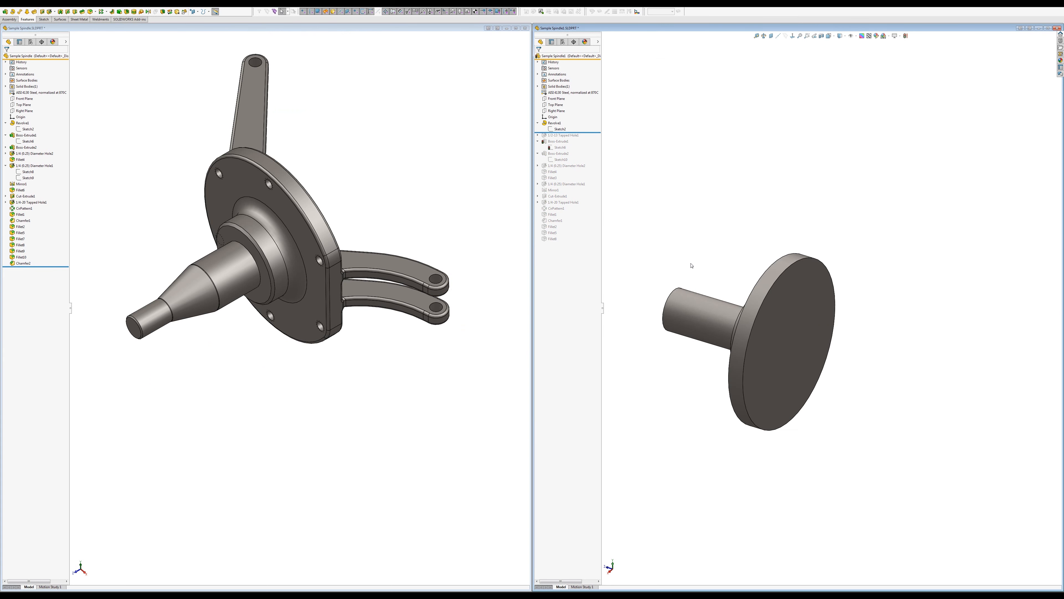
Step: Open the straight-shaft spindle's revolve sketch for editing and display the tapered spindle's revolve sketch for reference
click(559, 129)
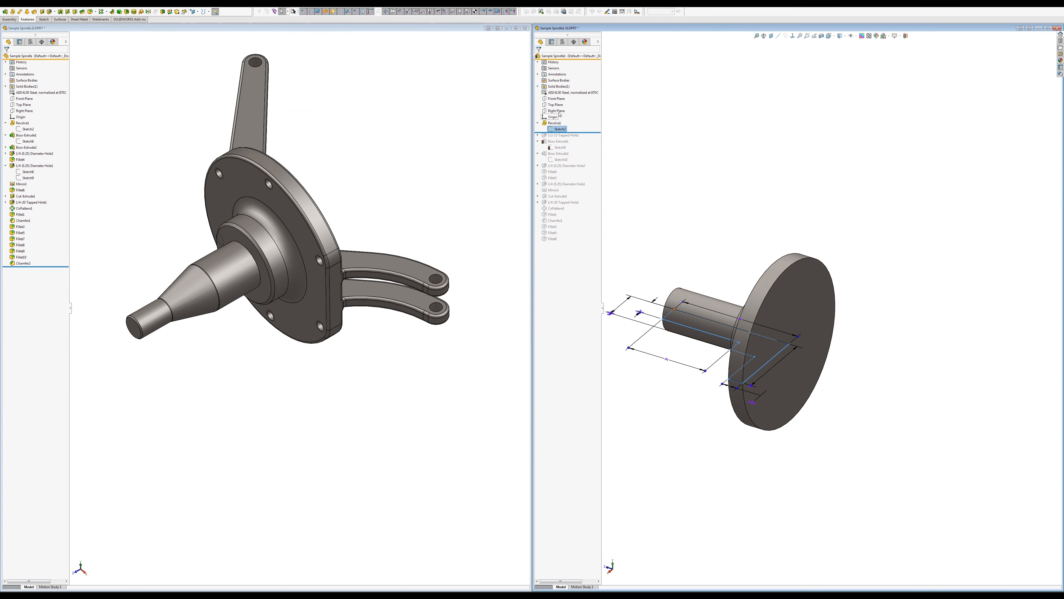
click(562, 115)
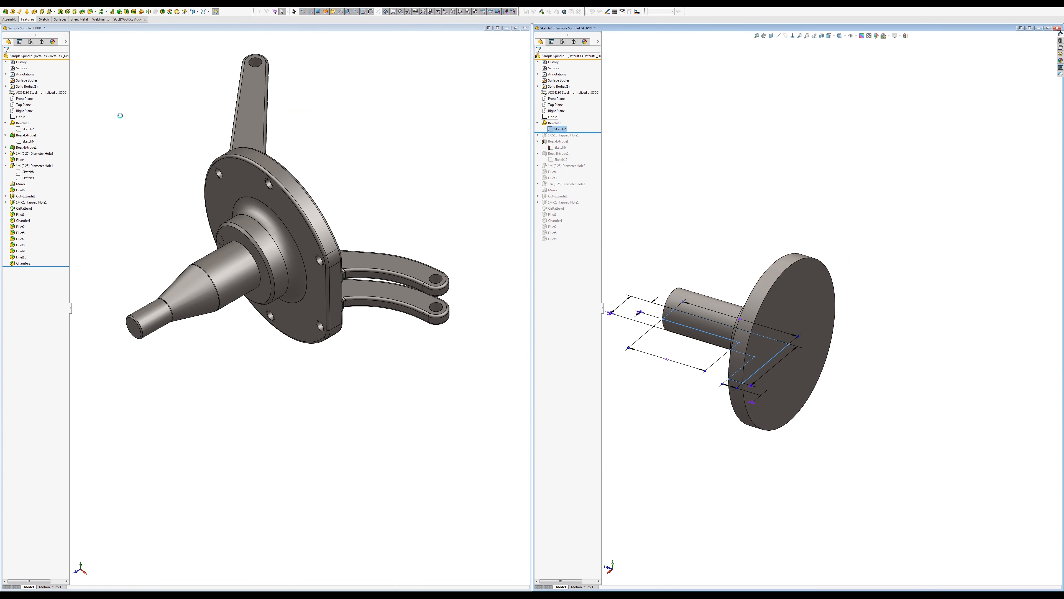
click(28, 129)
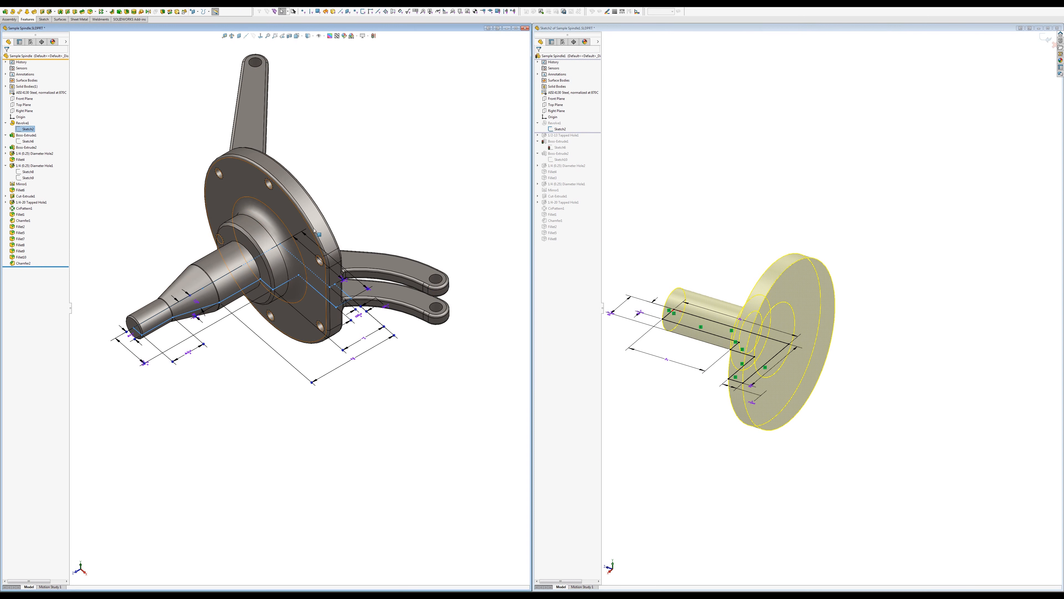
middle_drag(357, 264, 362, 288)
scroll(363, 288, down, 3)
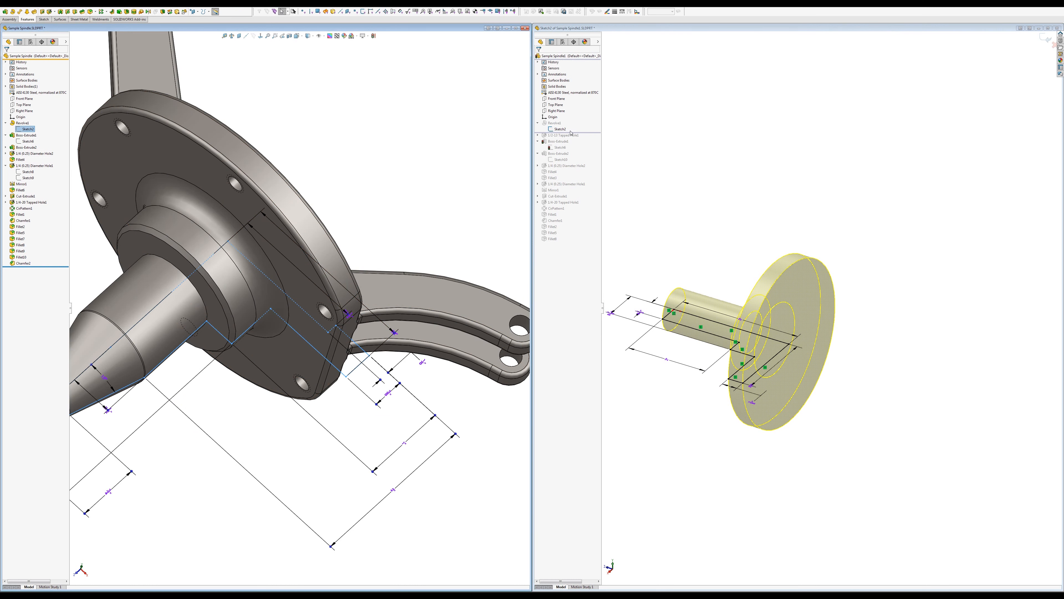
Step: Sketch a recess in the profile's flange back face: a line about 1.07 long from the axis, then a short line to the face
click(43, 20)
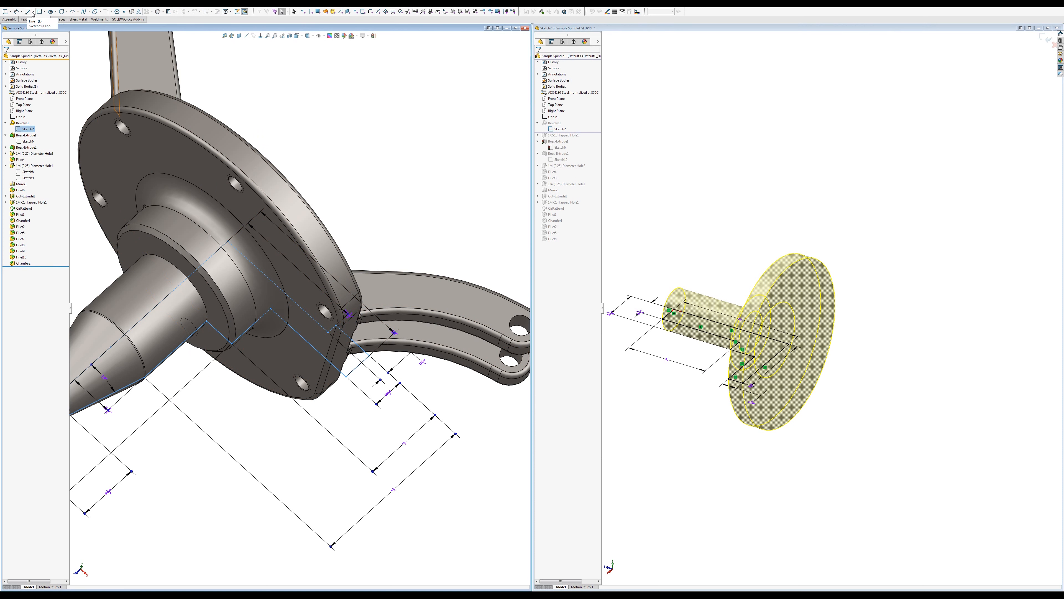
click(28, 12)
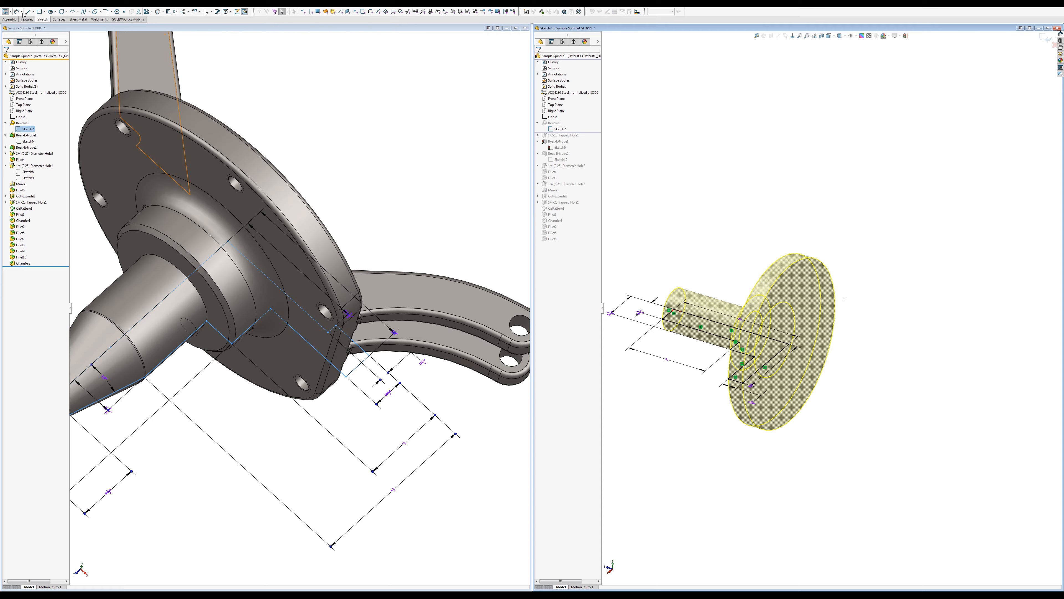
scroll(782, 328, down, 5)
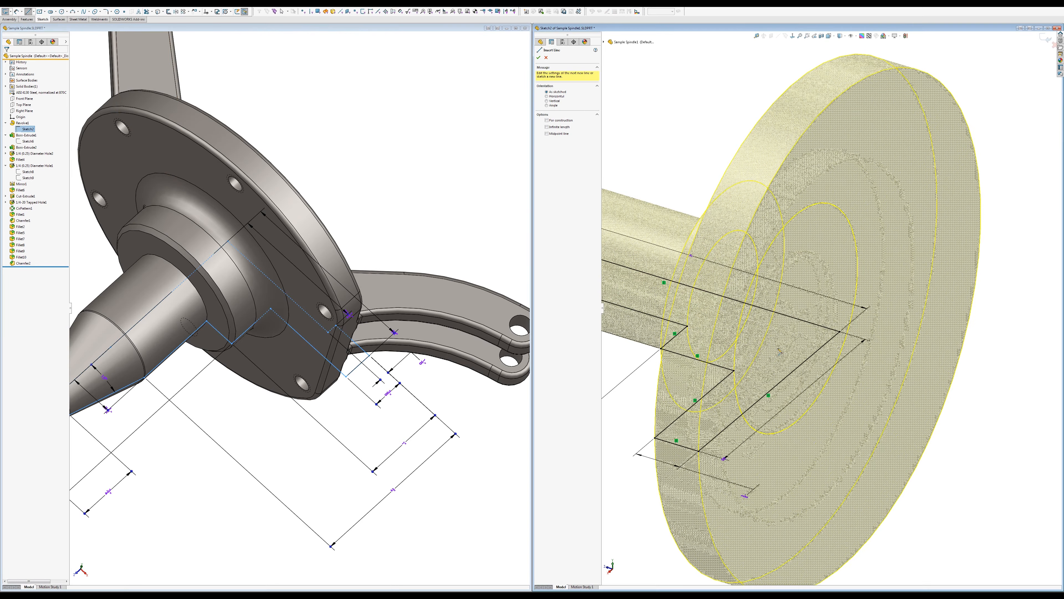
click(823, 327)
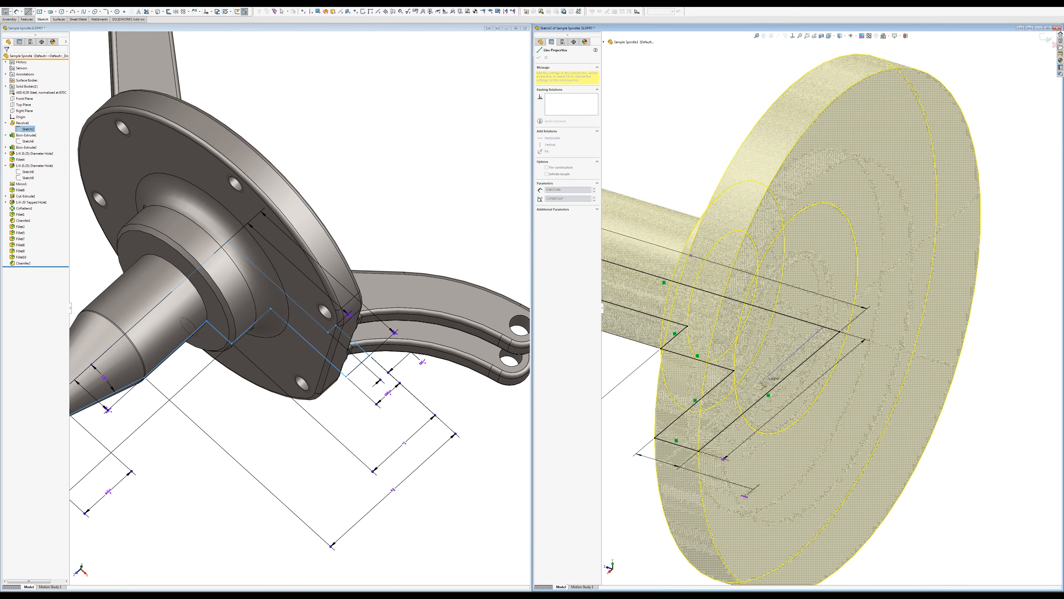
click(748, 390)
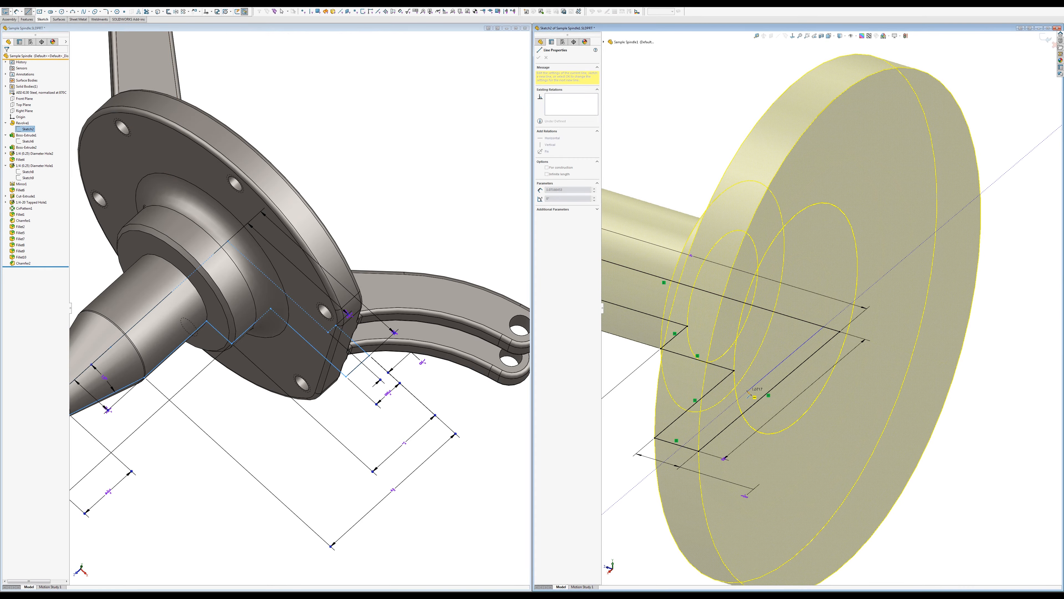
click(765, 397)
key(Escape)
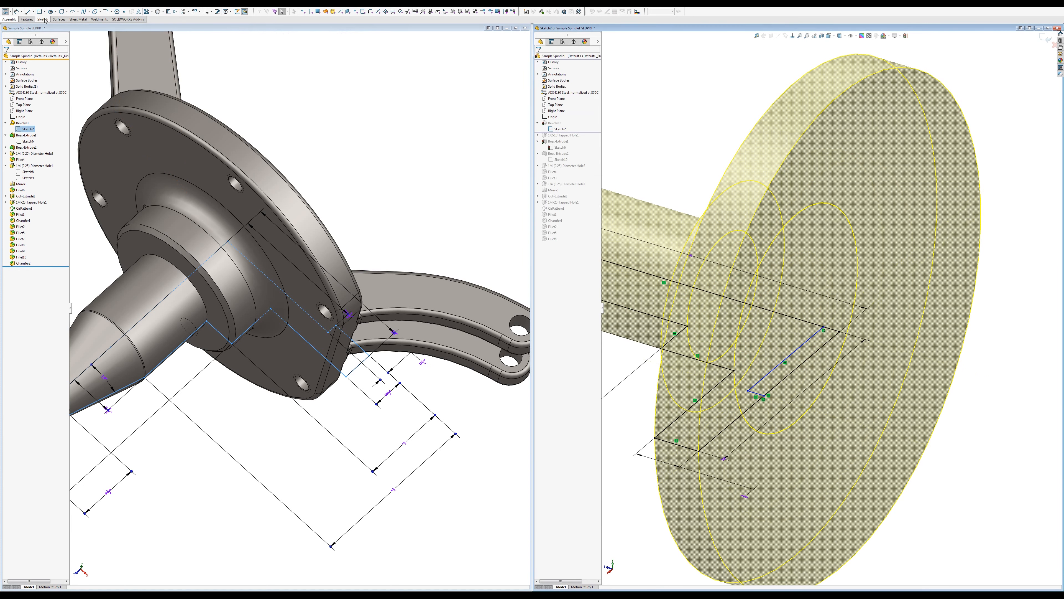
Step: Try to trim the profile lines outside the new recess at the flange's back face
click(146, 11)
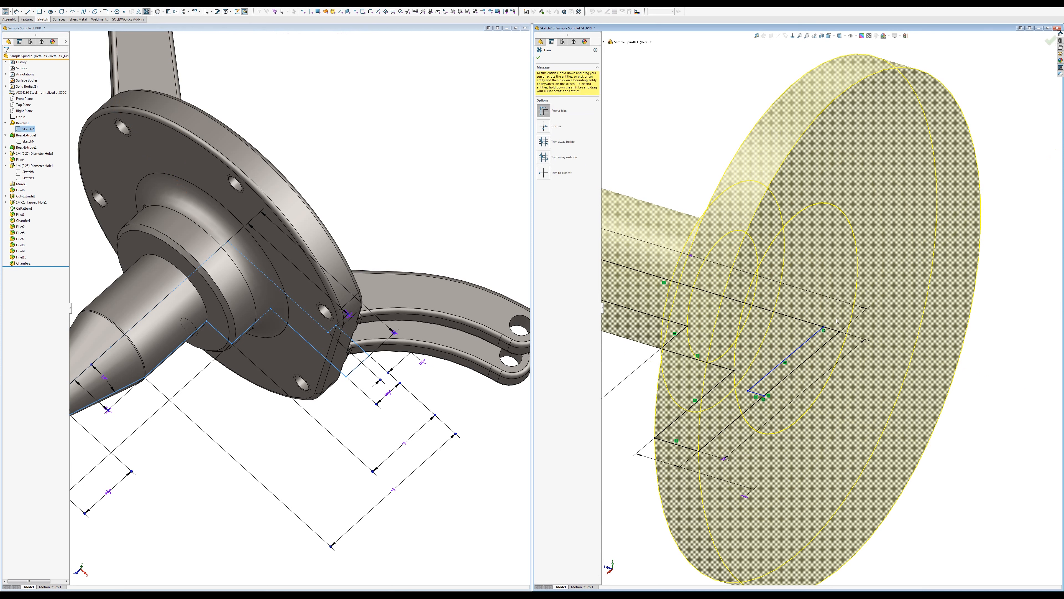
drag(837, 320, 826, 350)
scroll(842, 399, up, 4)
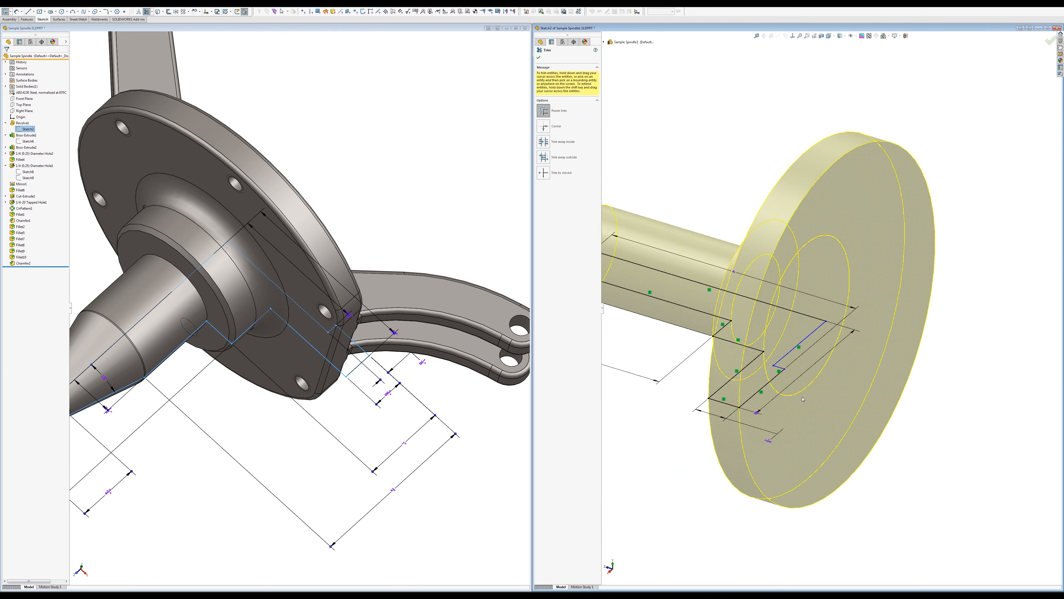
scroll(702, 263, down, 3)
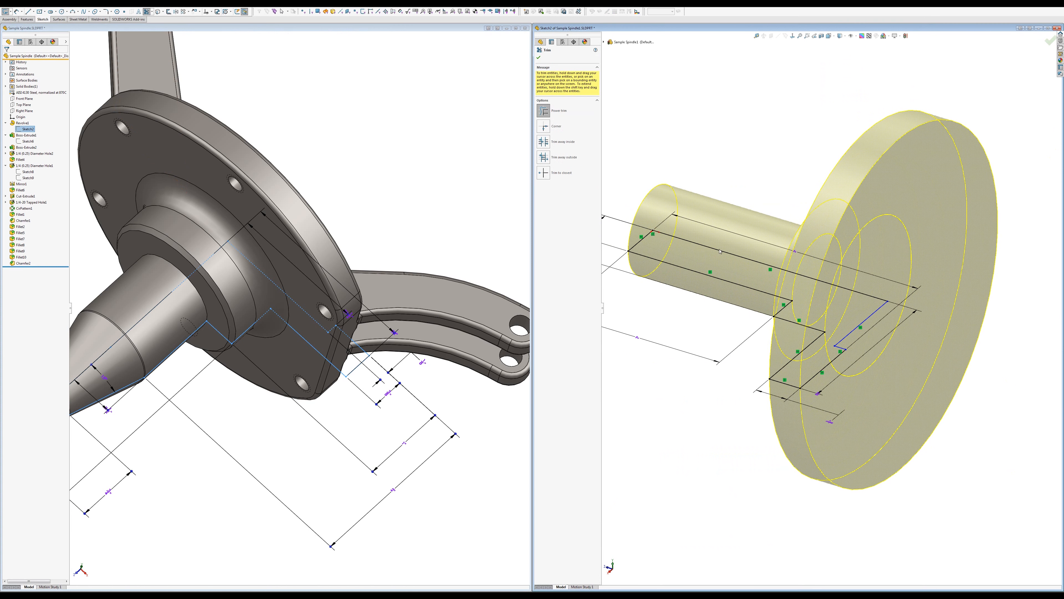
click(538, 58)
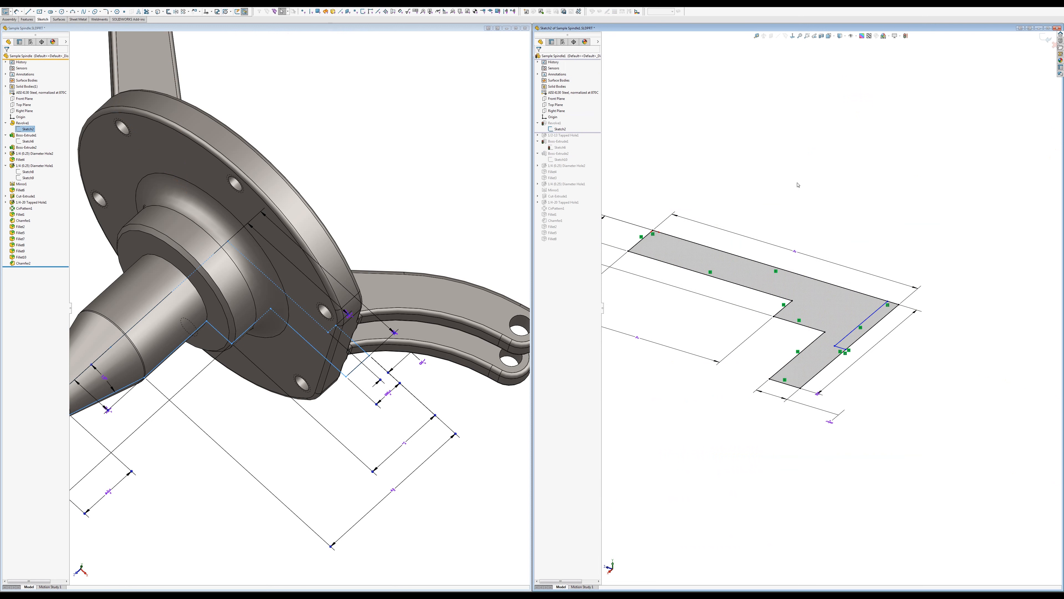
Step: Delete the overall length dimension along the profile's axis and add it again with its value accepted as is
click(805, 255)
key(Delete)
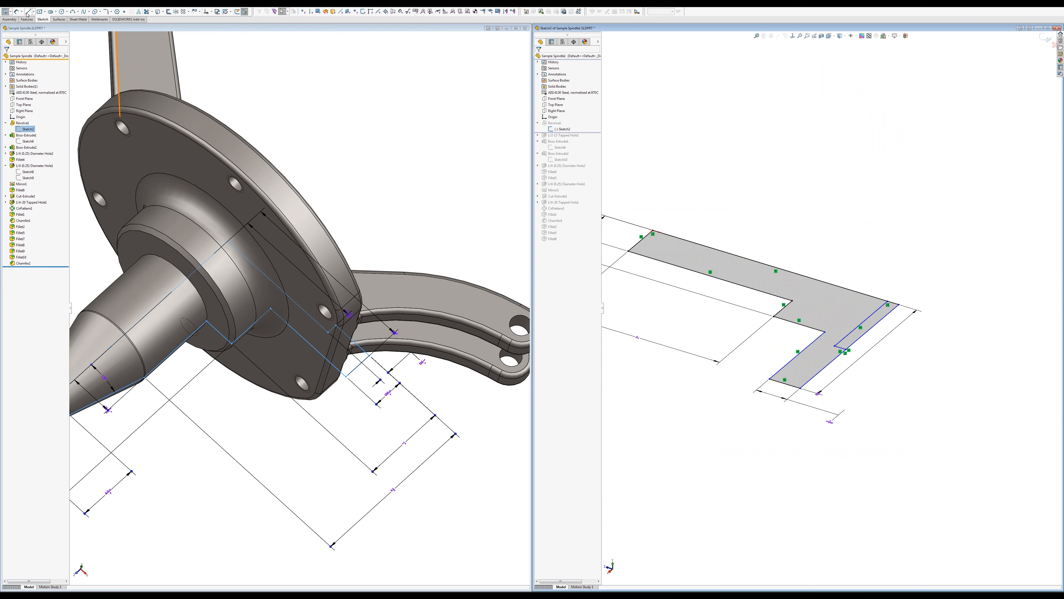
click(16, 12)
click(814, 282)
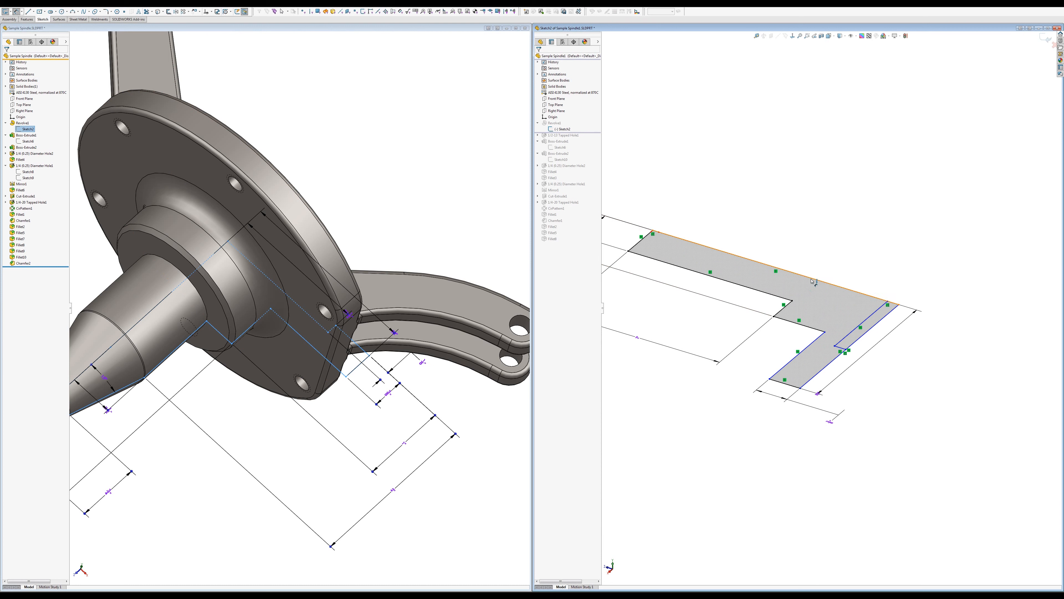
click(832, 273)
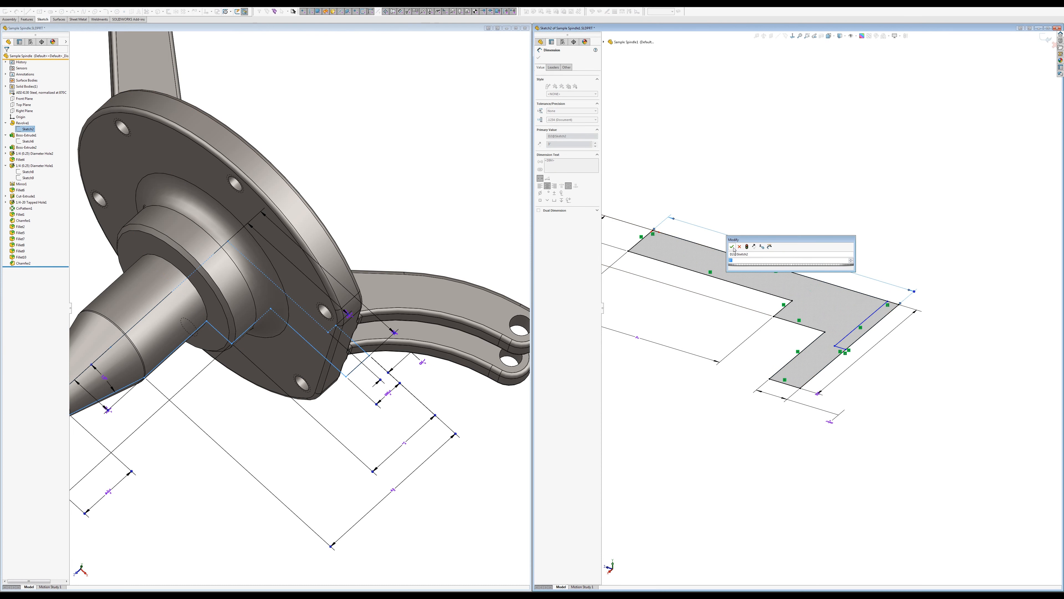
click(731, 247)
Step: Try trimming the excess corner outside the recess, and undo back to the original overall length dimension
key(t)
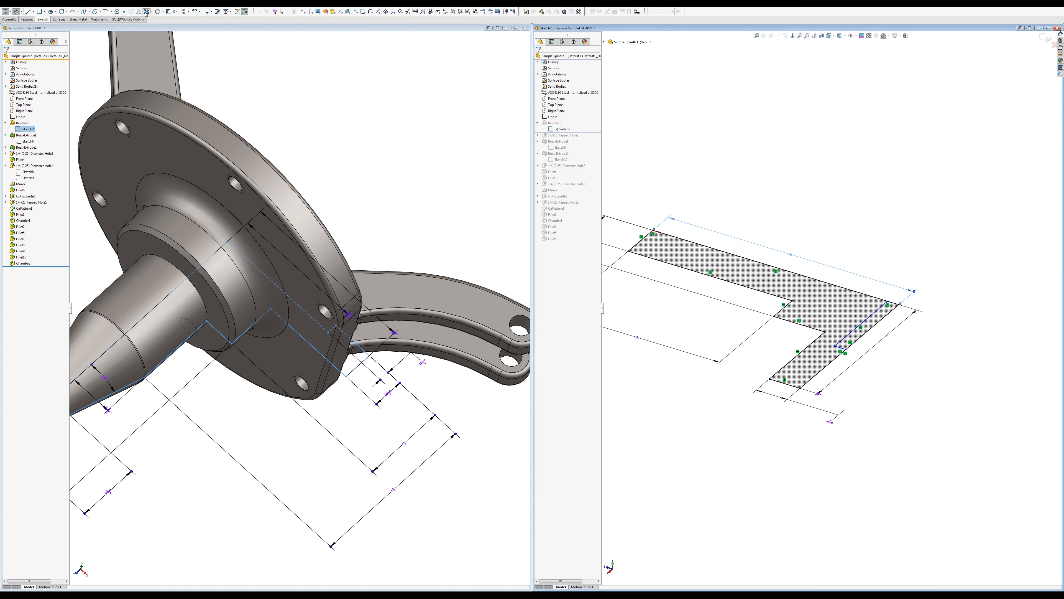
drag(894, 299, 895, 313)
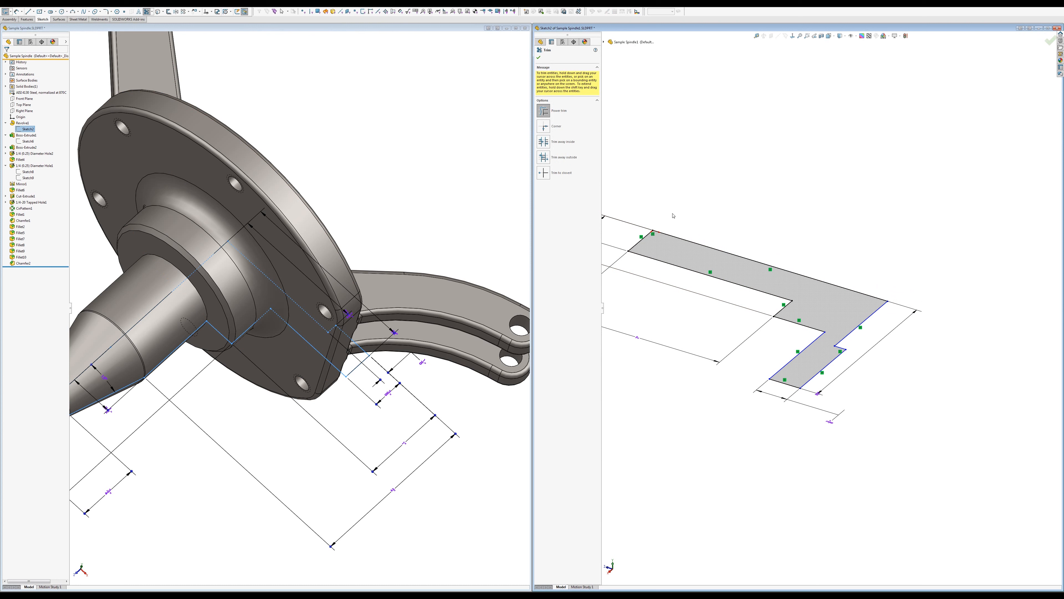
key(ctrl+z)
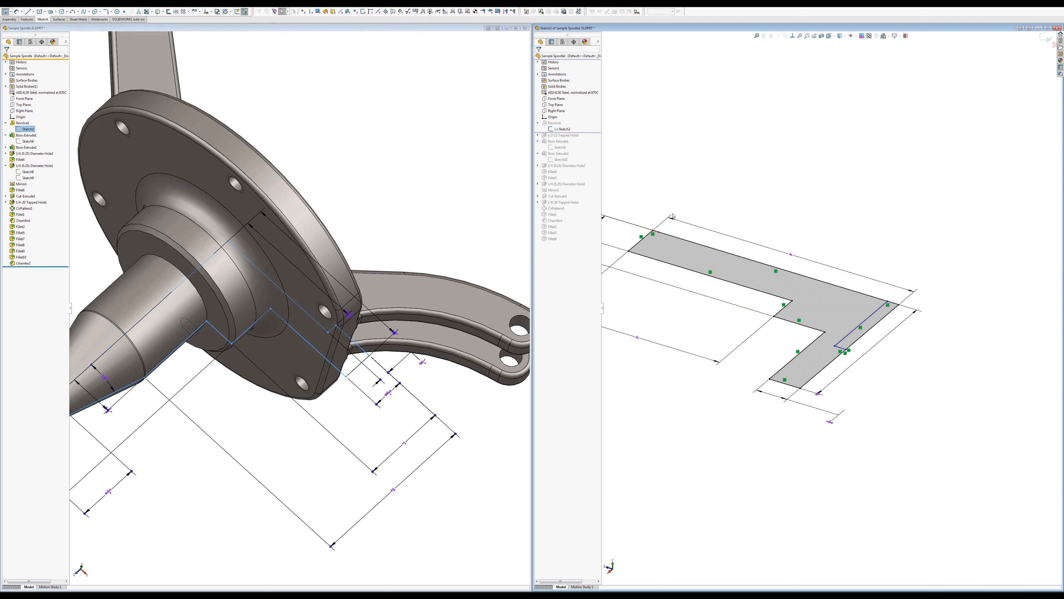
key(ctrl+y)
key(ctrl+z)
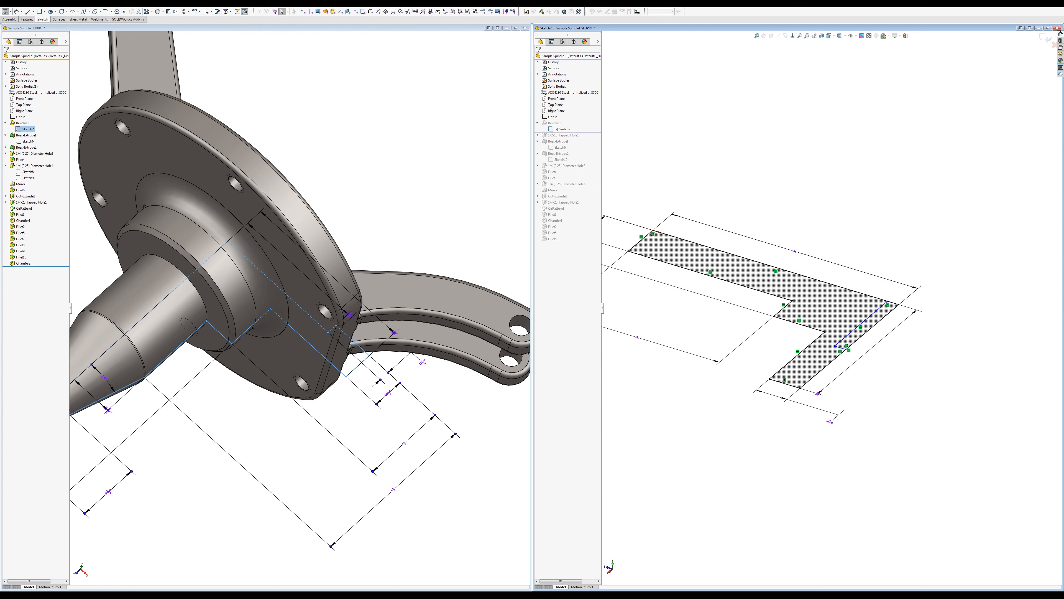
Step: Trim away the excess corner of the profile outside the recess in the flange's back face
click(147, 11)
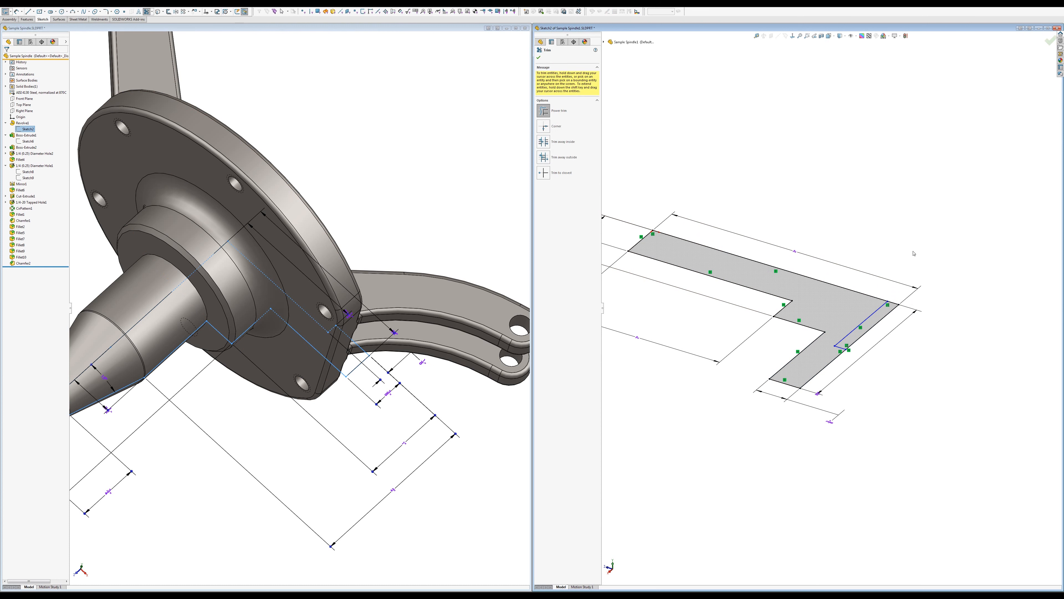
drag(896, 297, 892, 323)
key(Escape)
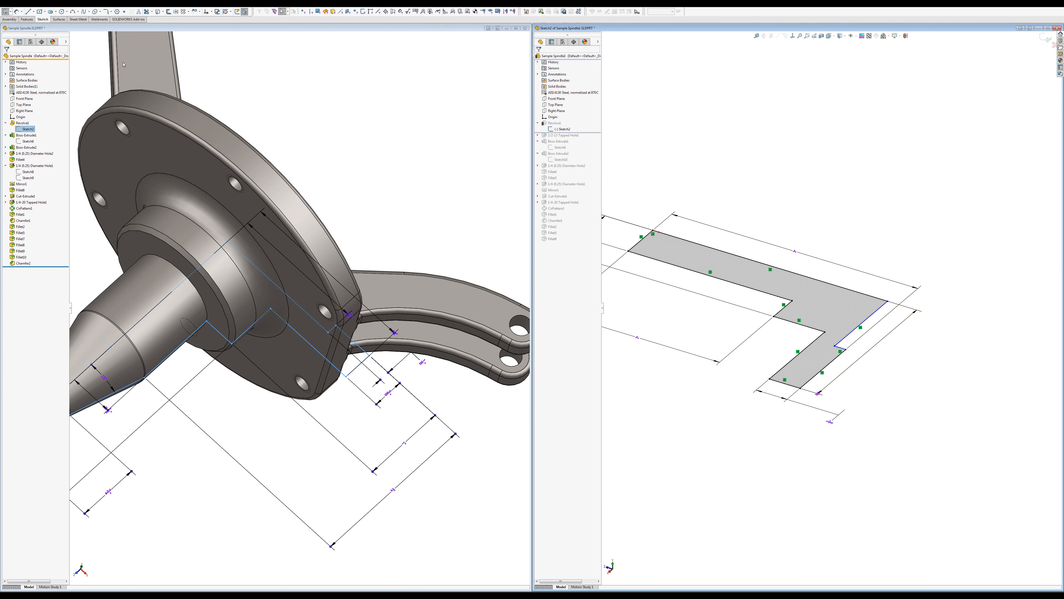
click(16, 11)
click(642, 247)
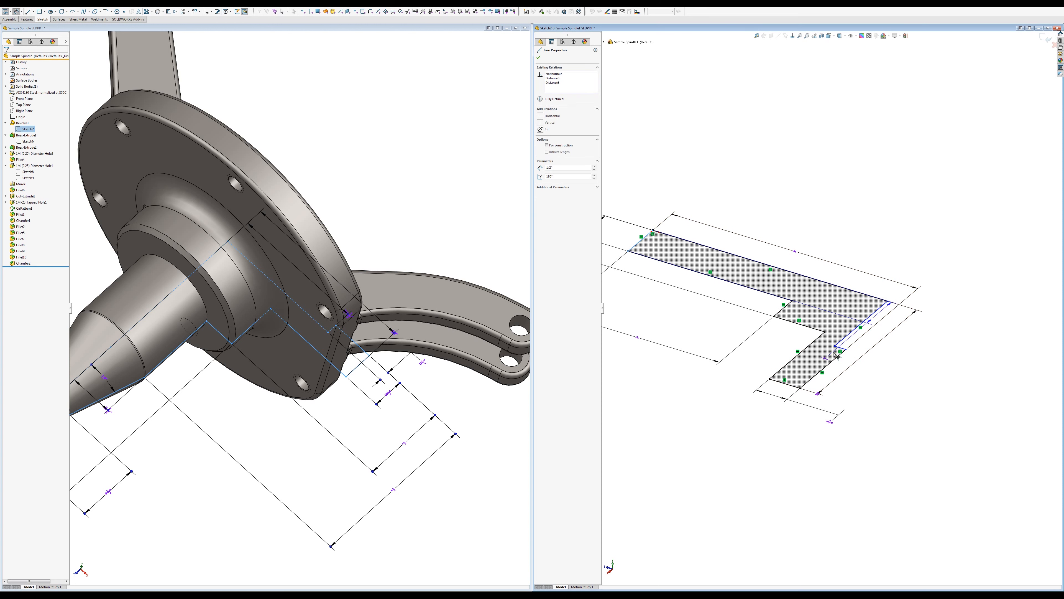
click(833, 362)
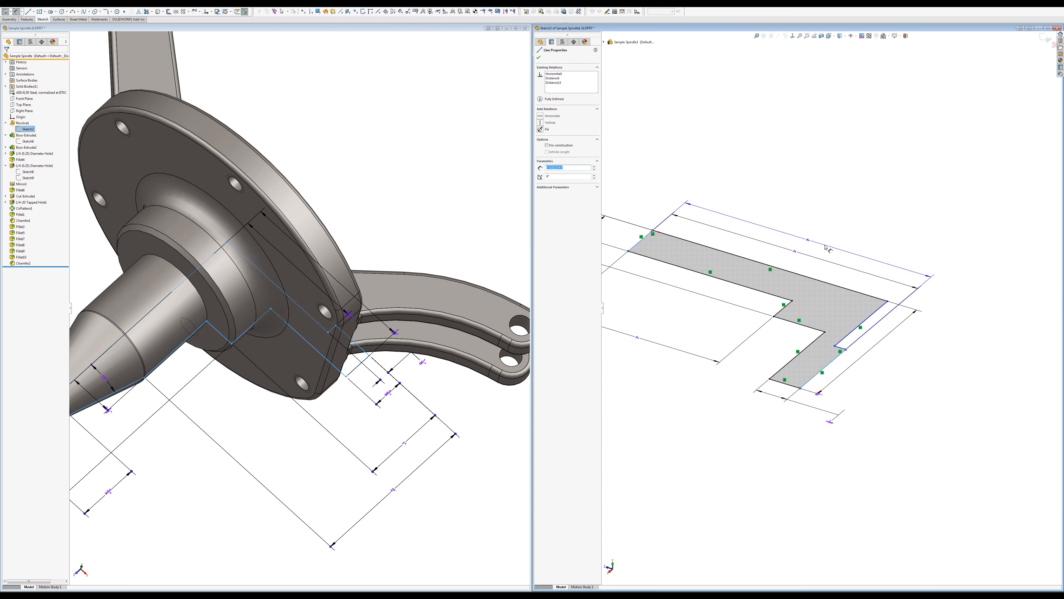
key(Escape)
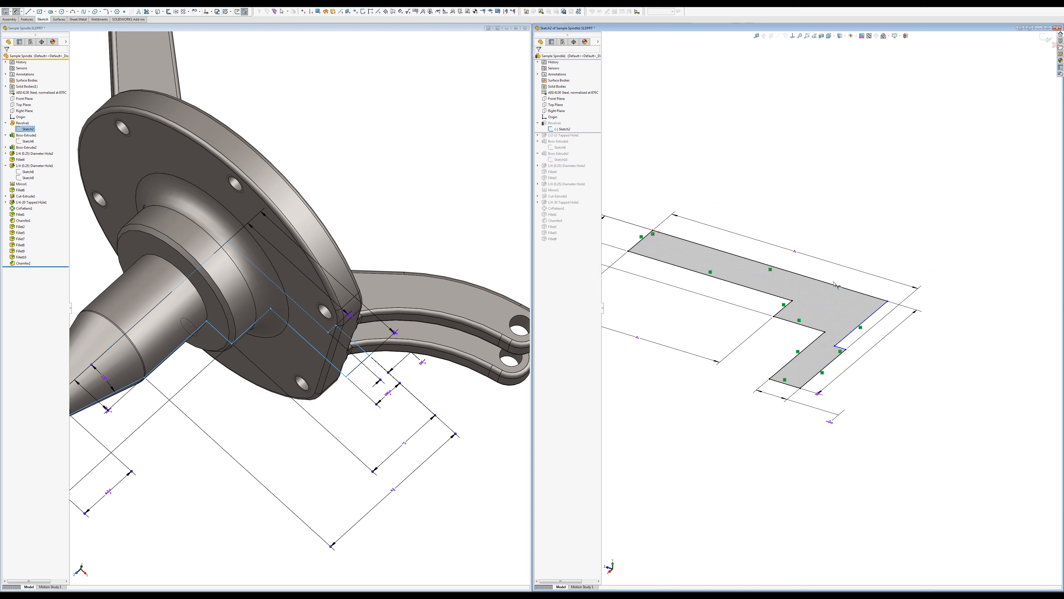
Step: Dimension the recess depth between the flange's back face line and the recess floor line, setting it to .125
click(865, 325)
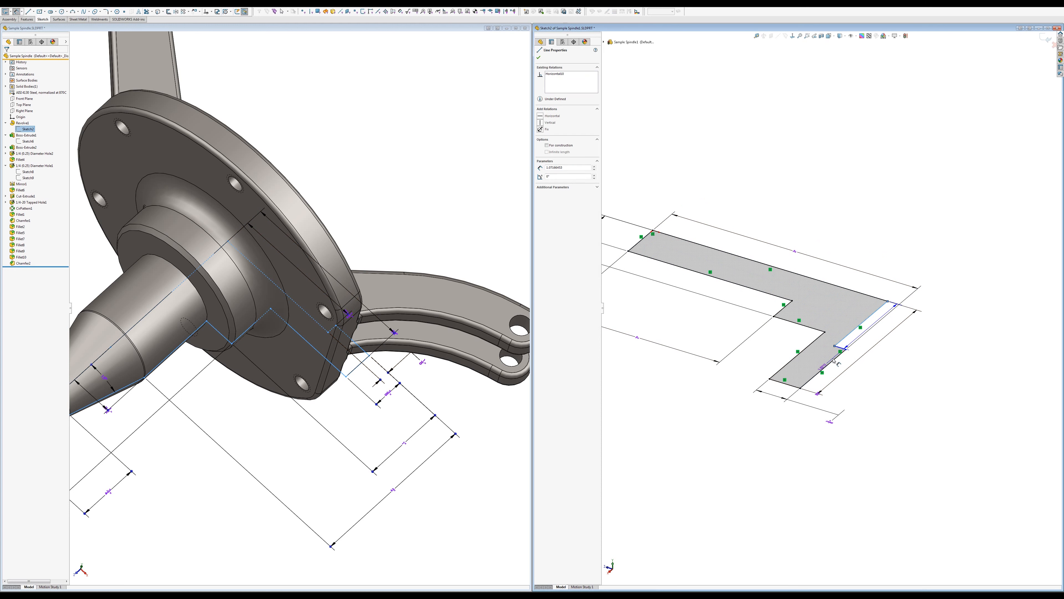
click(811, 364)
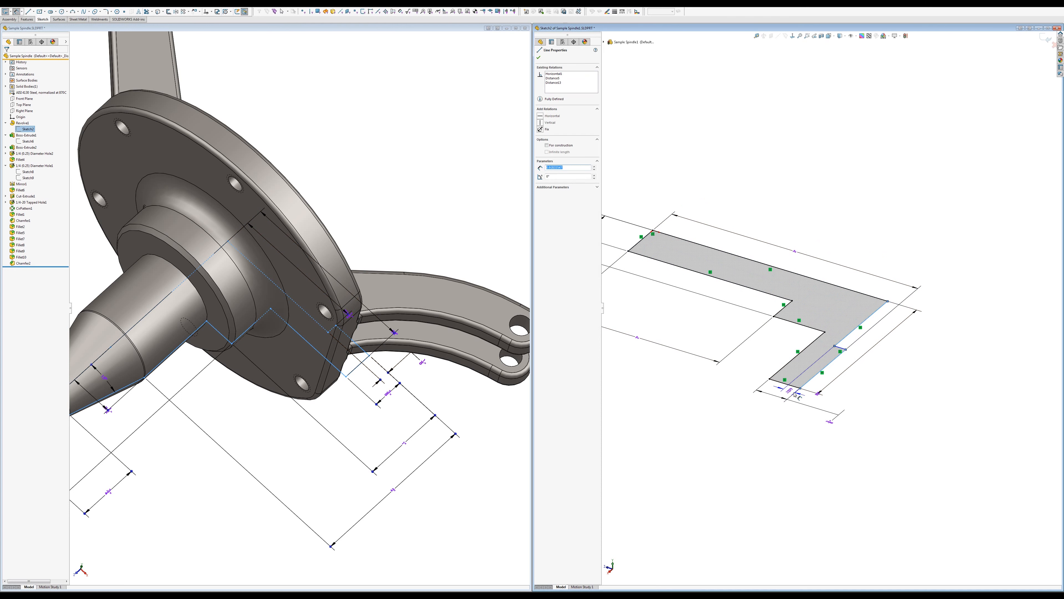
double_click(790, 390)
text(.125)
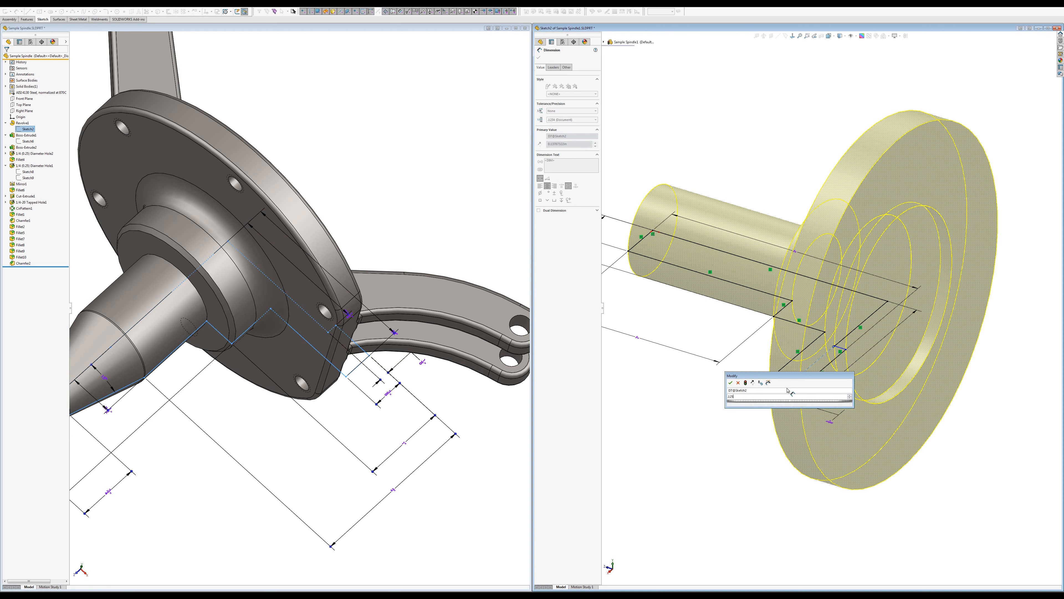
key(Return)
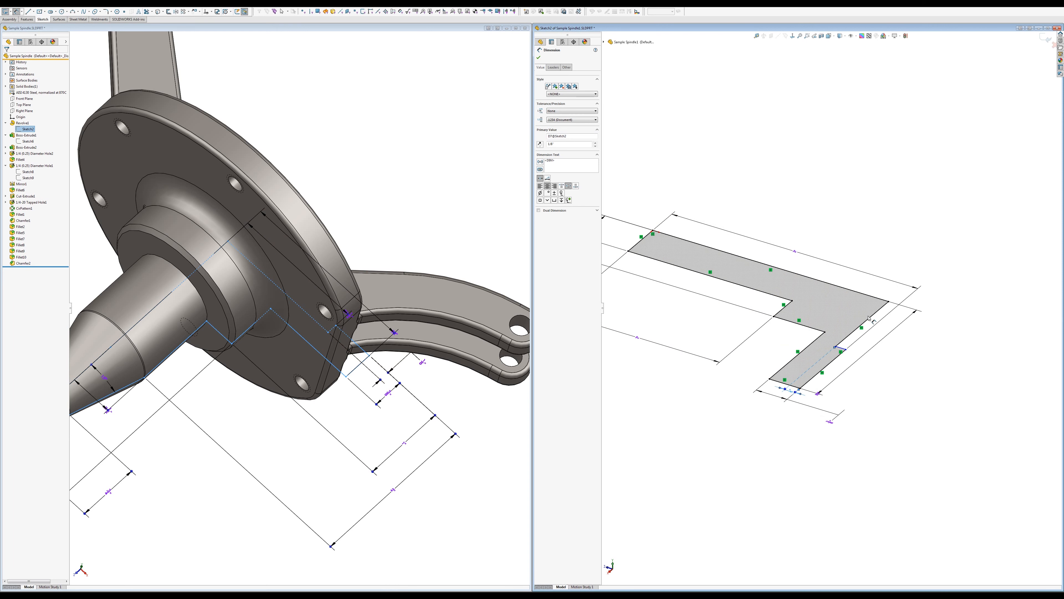
Step: Dimension the recess's short side line from the profile's axis as 1.5 and finish editing the revolve sketch
click(850, 366)
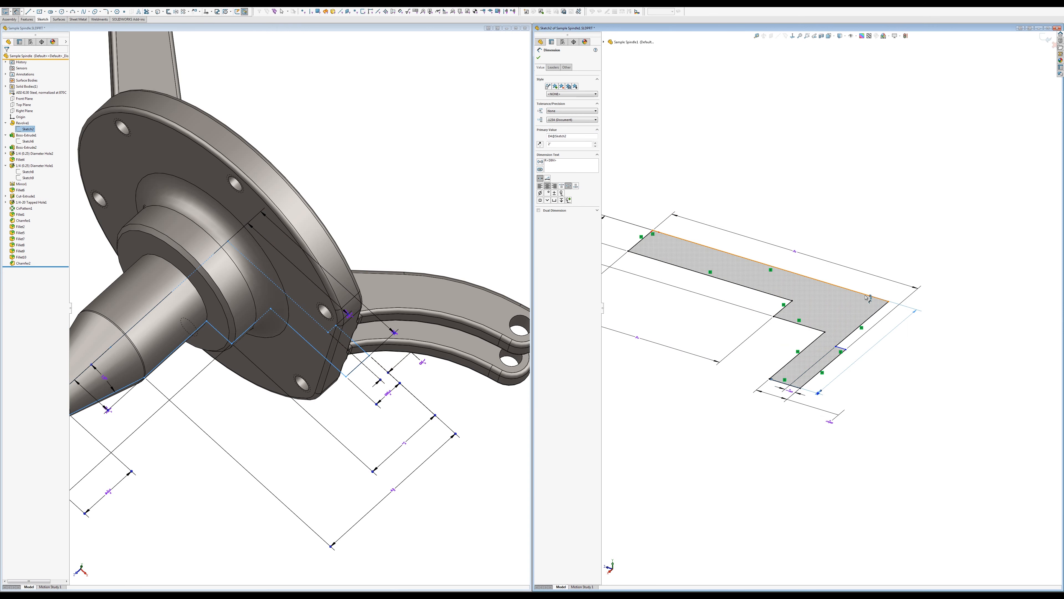
click(868, 297)
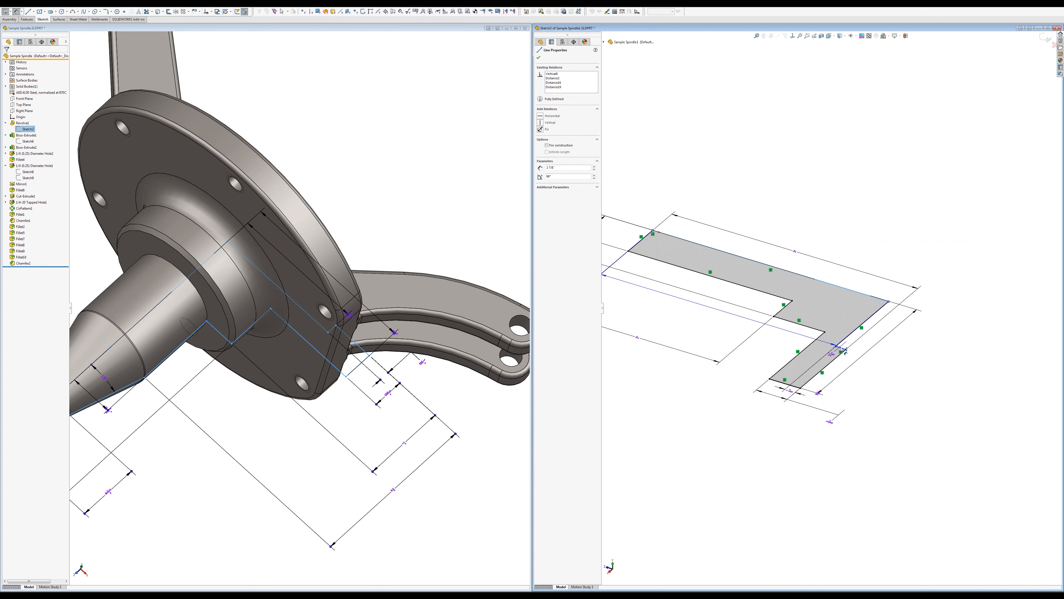
click(841, 347)
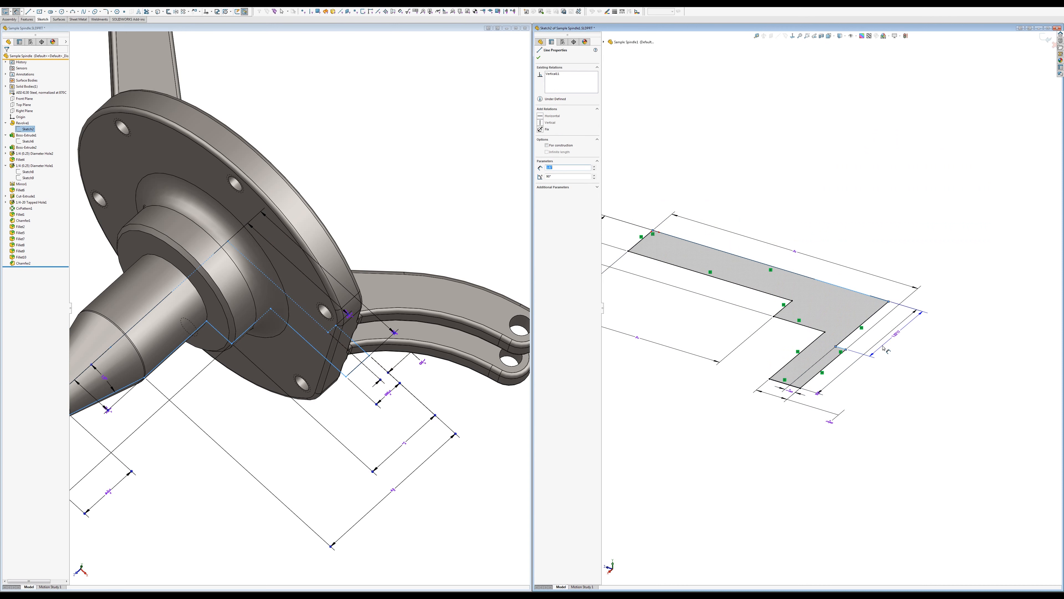
click(883, 347)
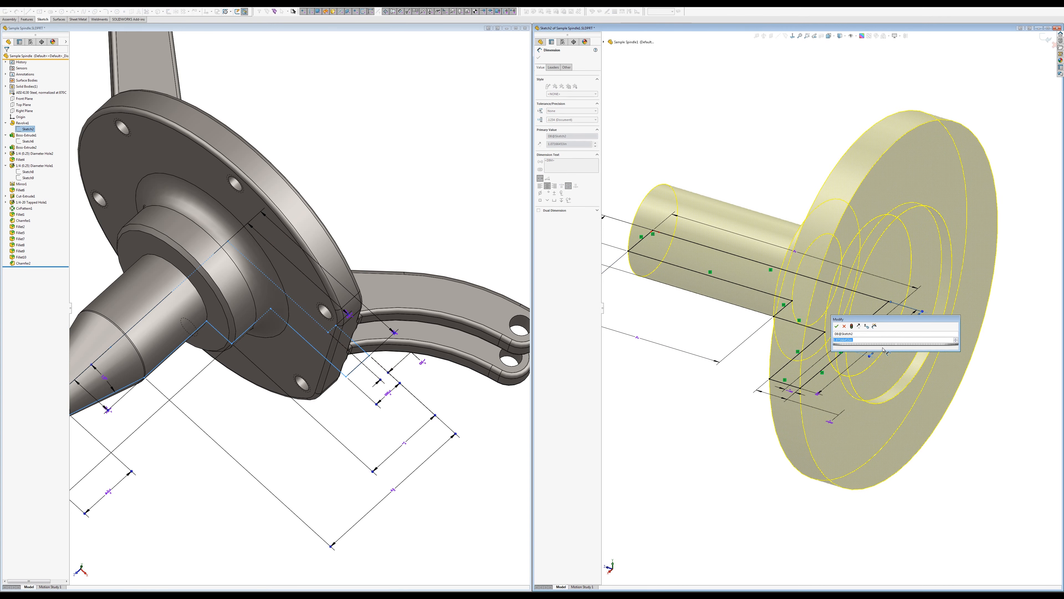
text(1.5)
key(Return)
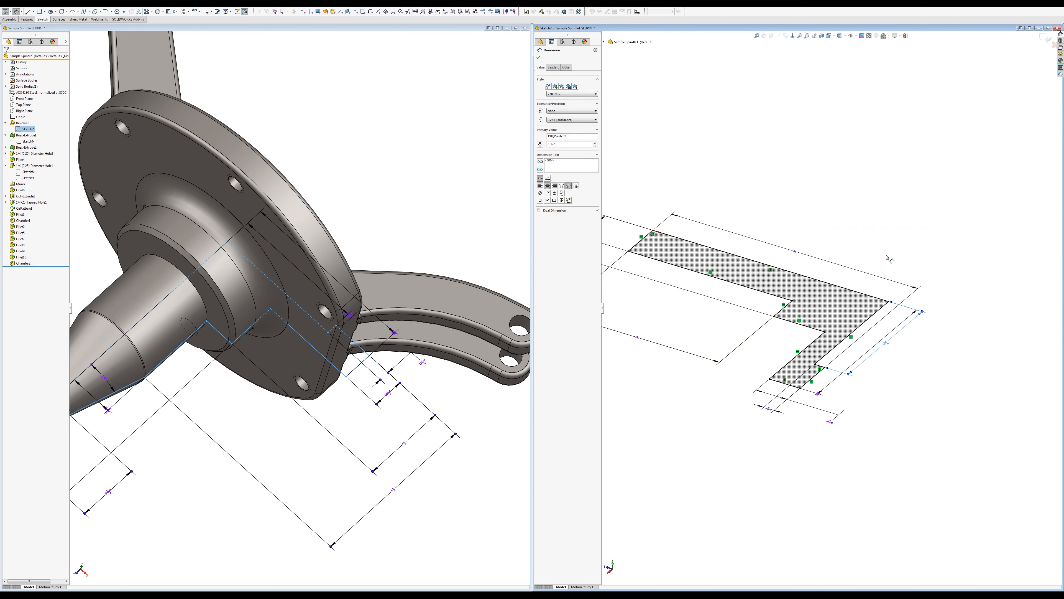
click(1046, 42)
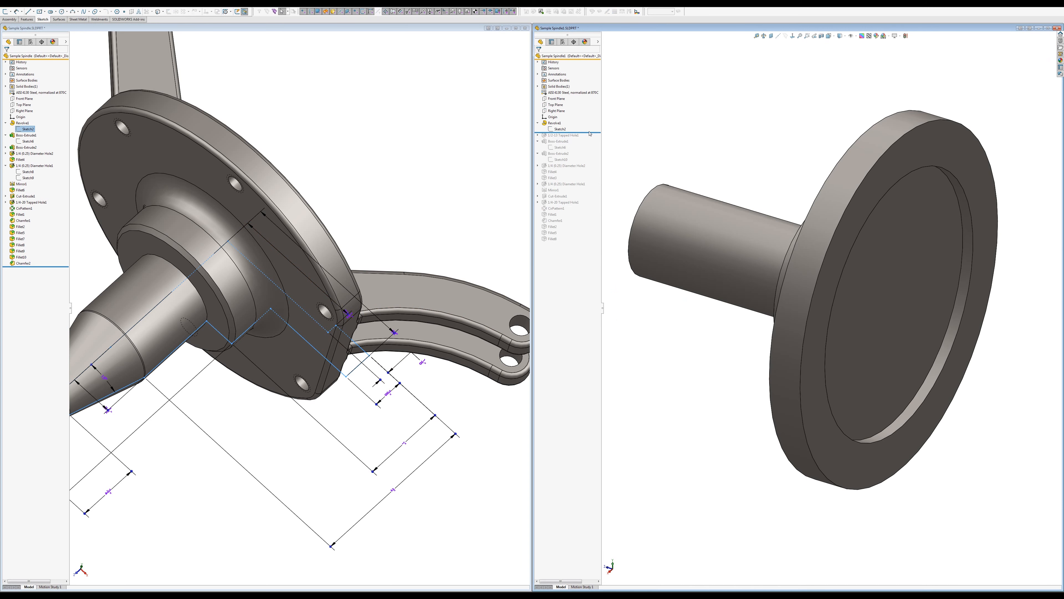
Step: Roll the straight spindle's history forward to include Boss-Extrude1 and delete the tapped hole in the shaft's end with its dependent items
drag(590, 133, 592, 149)
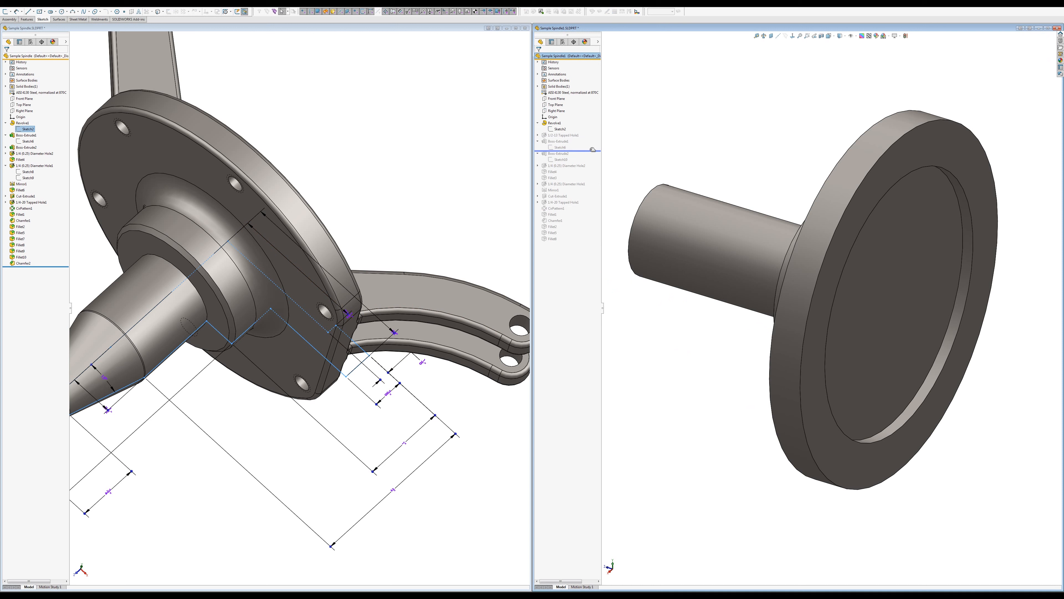
click(564, 135)
key(Delete)
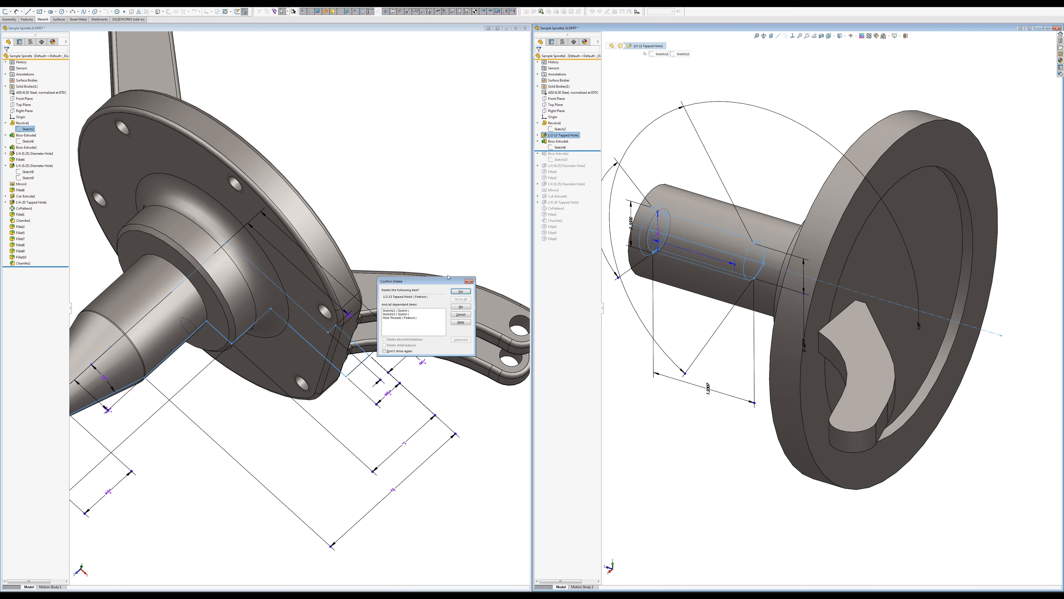
click(461, 291)
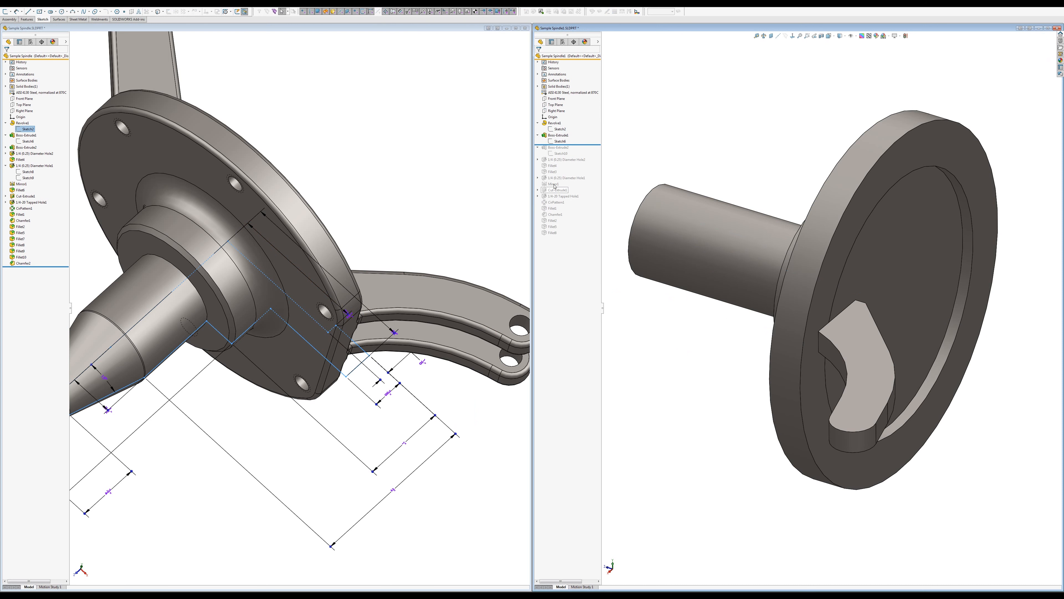
Step: In Boss-Extrude1's sketch, delete the relation at the arm's inner end and make the end line collinear with the recess's edge
click(560, 137)
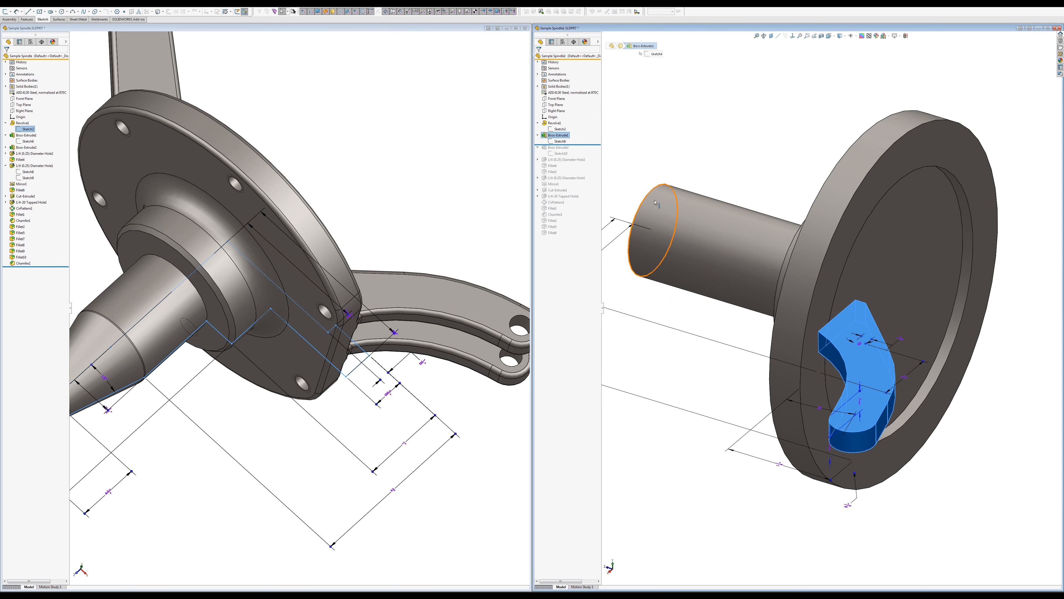
key(Escape)
mouse_move(907, 281)
middle_down()
mouse_move(900, 359)
mouse_move(870, 404)
mouse_move(929, 257)
mouse_move(901, 261)
mouse_move(892, 291)
middle_up()
double_click(561, 141)
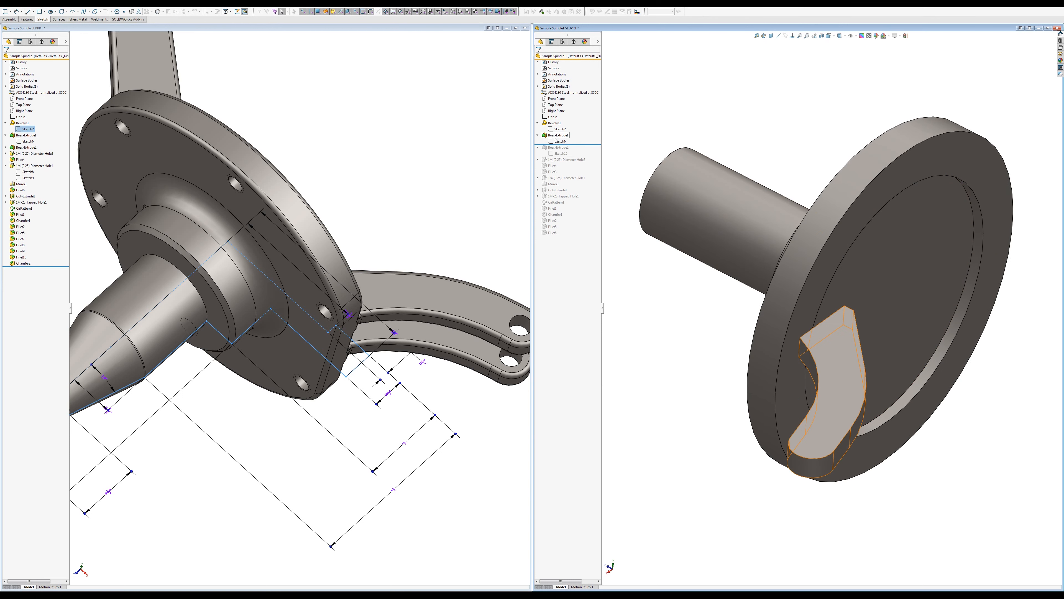
click(560, 122)
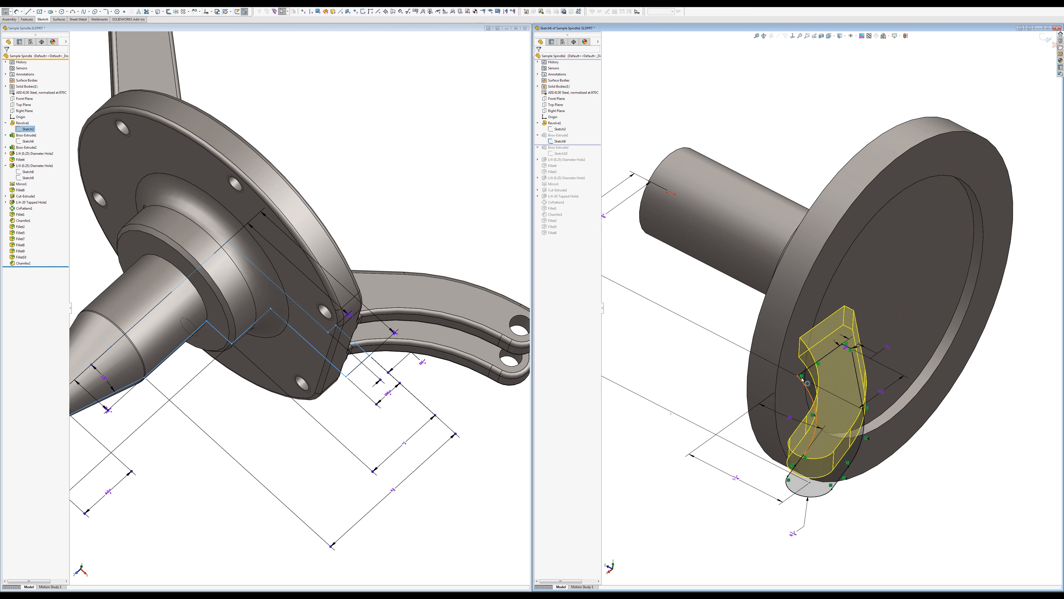
click(846, 346)
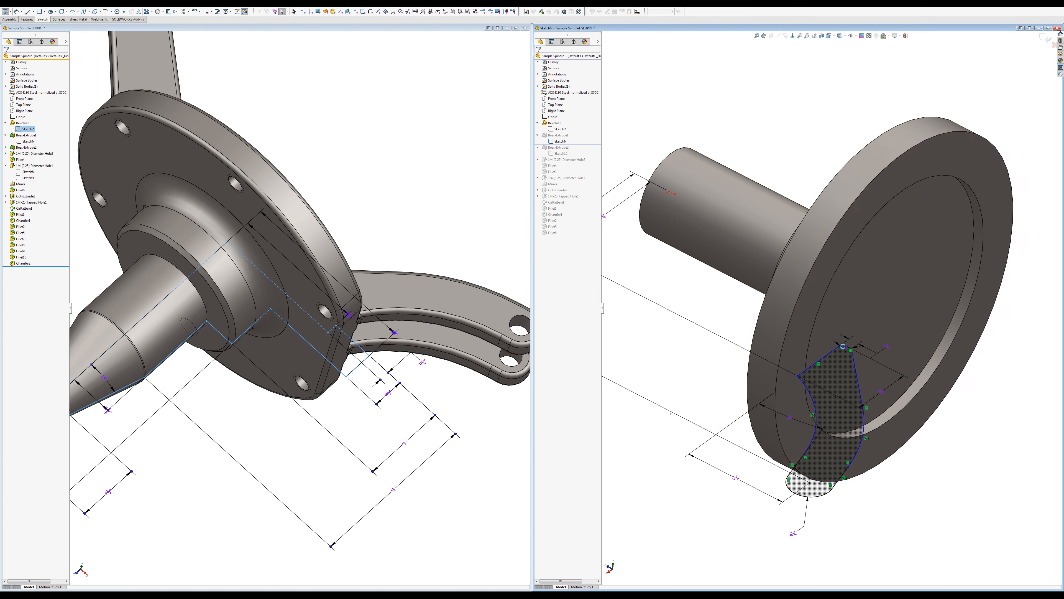
key(Delete)
click(829, 354)
ctrl+click(907, 392)
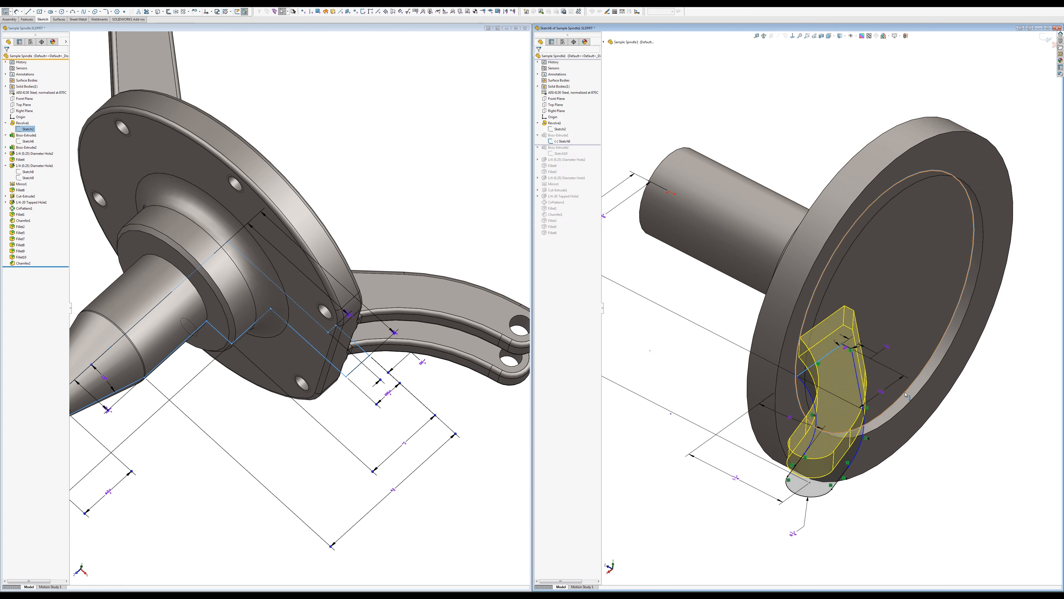
click(920, 373)
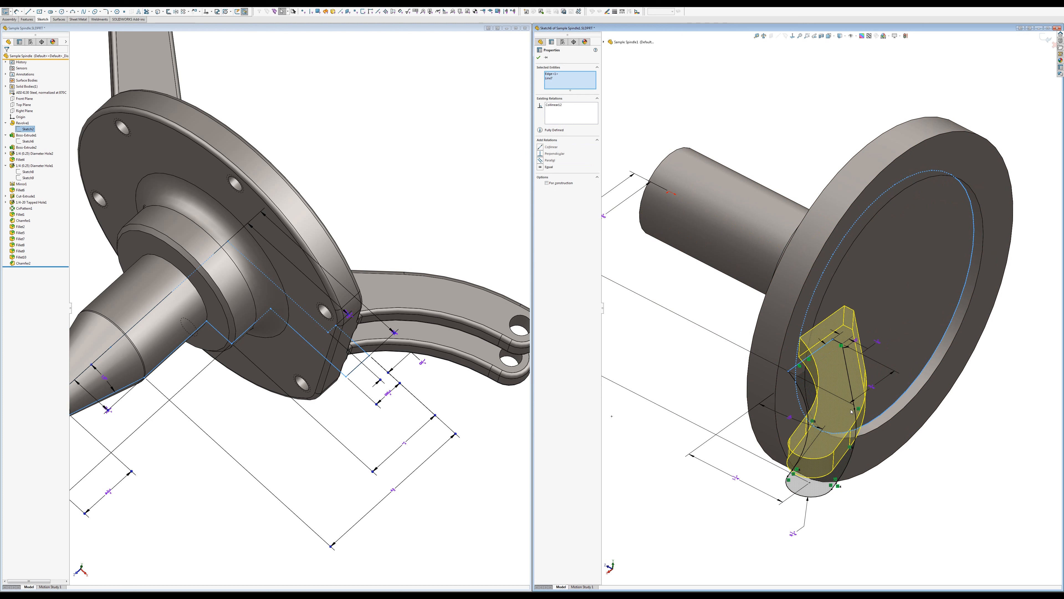
click(1043, 37)
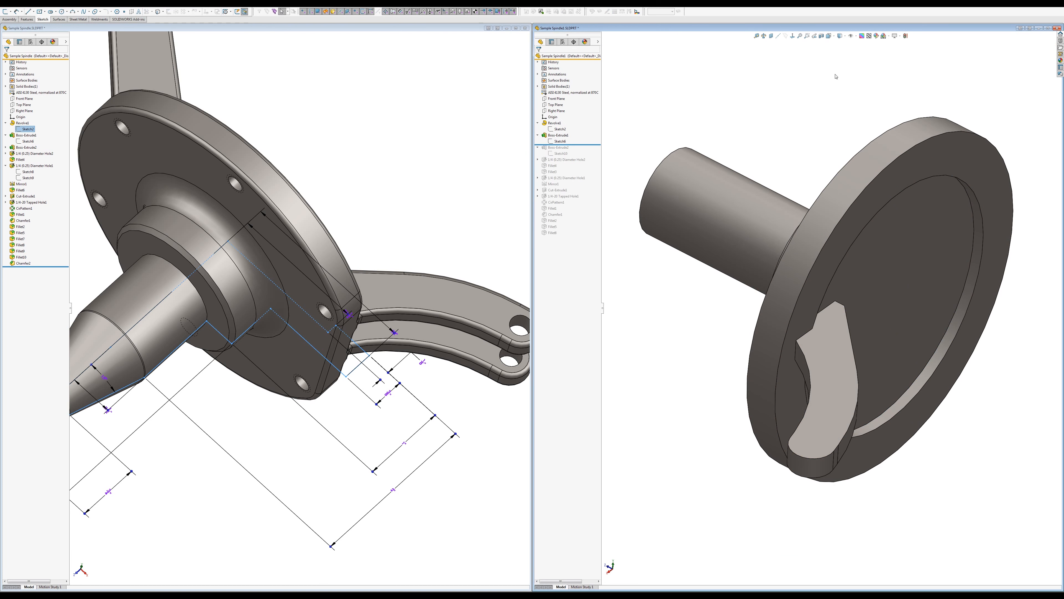
Step: Roll the tapered spindle's history back to just after Boss-Extrude1 and orient the part to match the straight spindle for comparison
mouse_move(347, 230)
middle_down()
mouse_move(359, 247)
mouse_move(339, 160)
mouse_move(285, 197)
mouse_move(259, 196)
middle_up()
scroll(249, 291, up, 2)
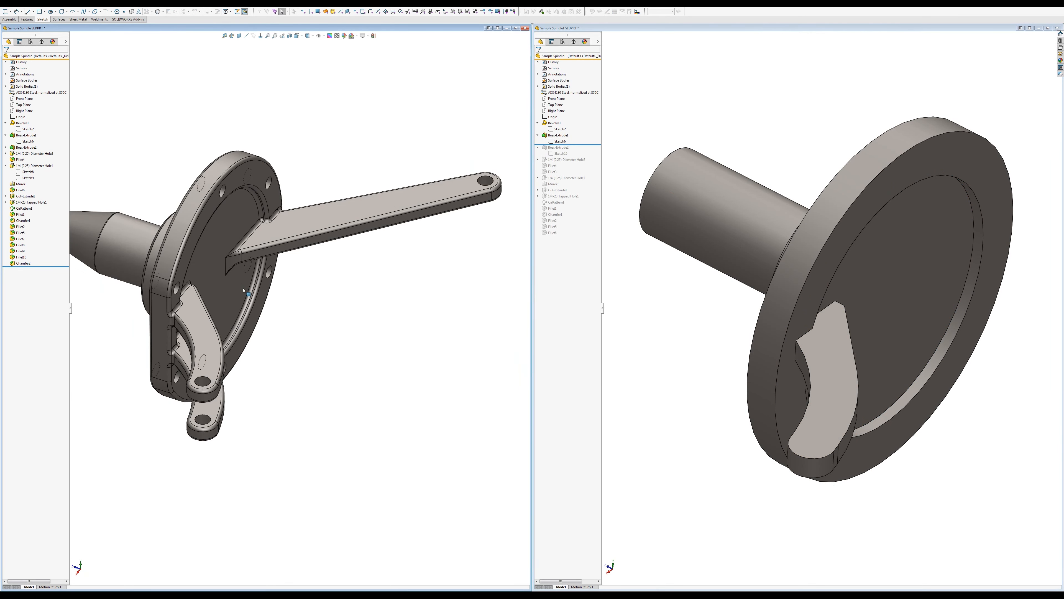
middle_drag(249, 290, 238, 252)
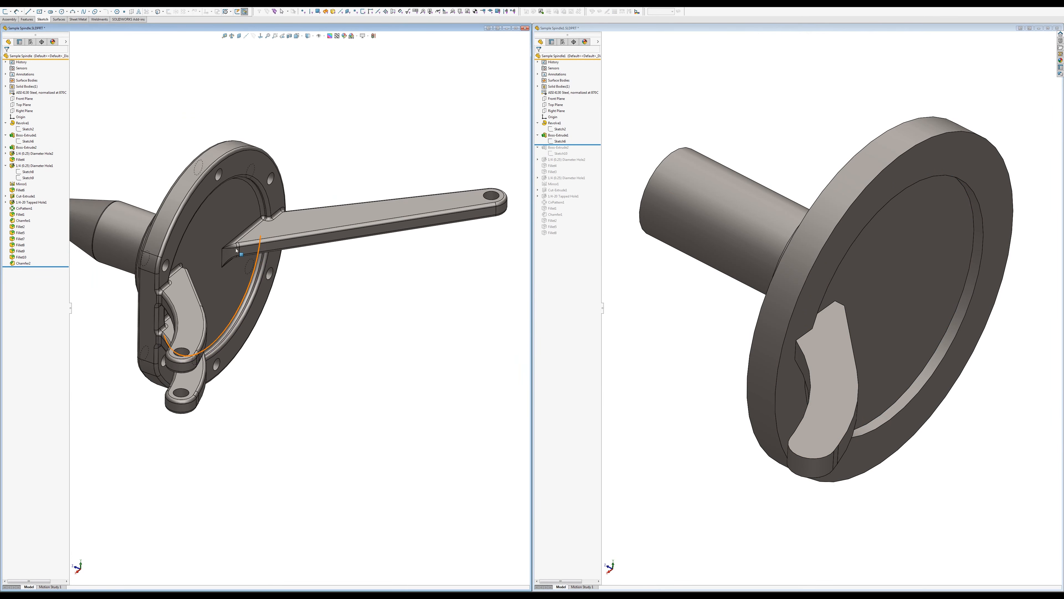
click(40, 147)
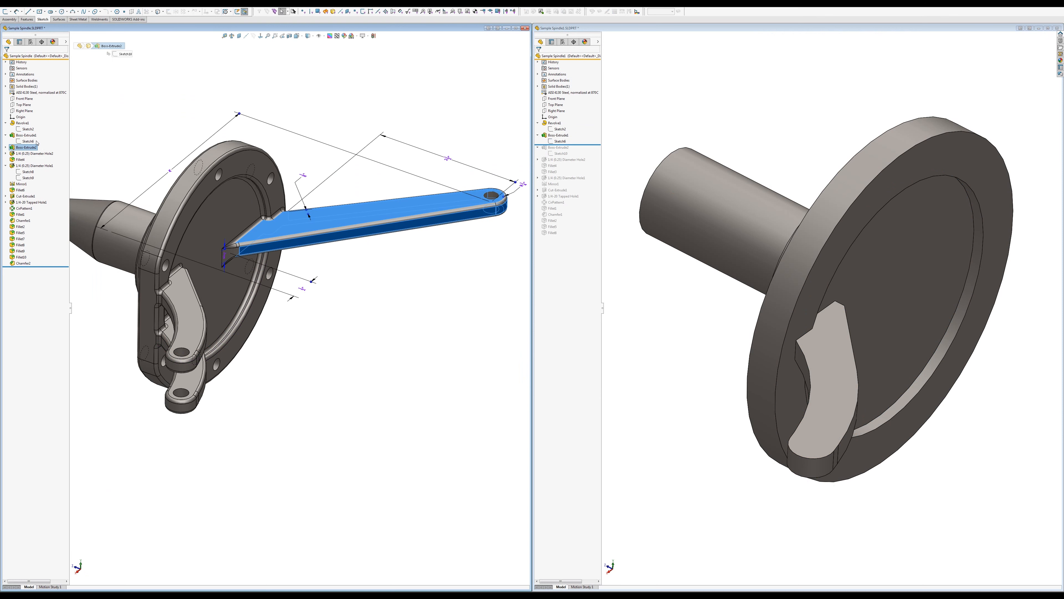
click(55, 133)
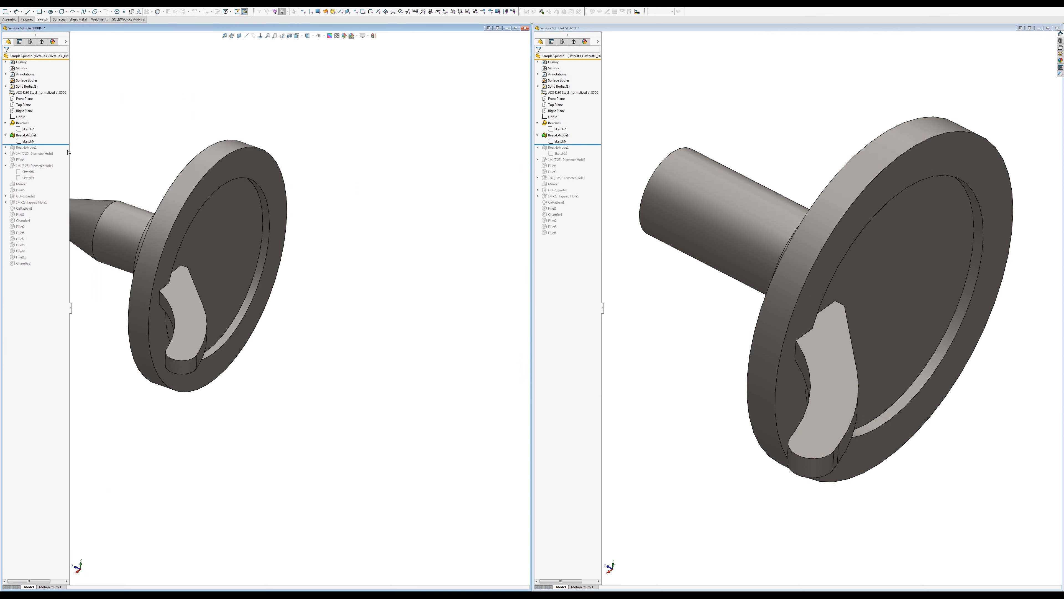
scroll(192, 305, down, 2)
mouse_move(255, 290)
middle_down()
mouse_move(258, 268)
mouse_move(245, 269)
mouse_move(247, 292)
middle_up()
scroll(164, 270, up, 3)
scroll(165, 271, down, 3)
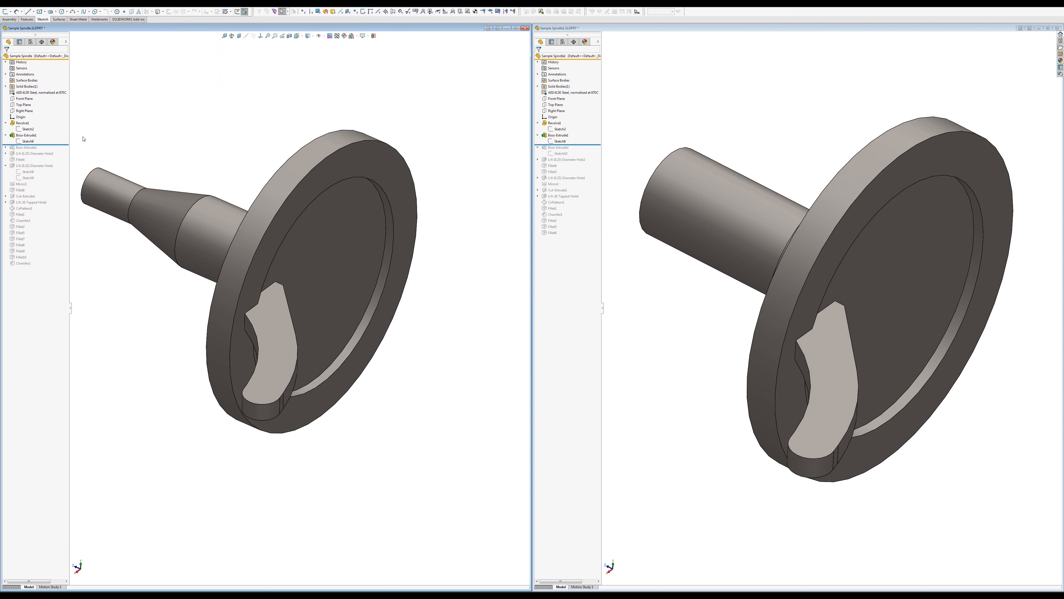
Step: Open the base revolve sketches of both the tapered and the straight spindle for editing
click(30, 128)
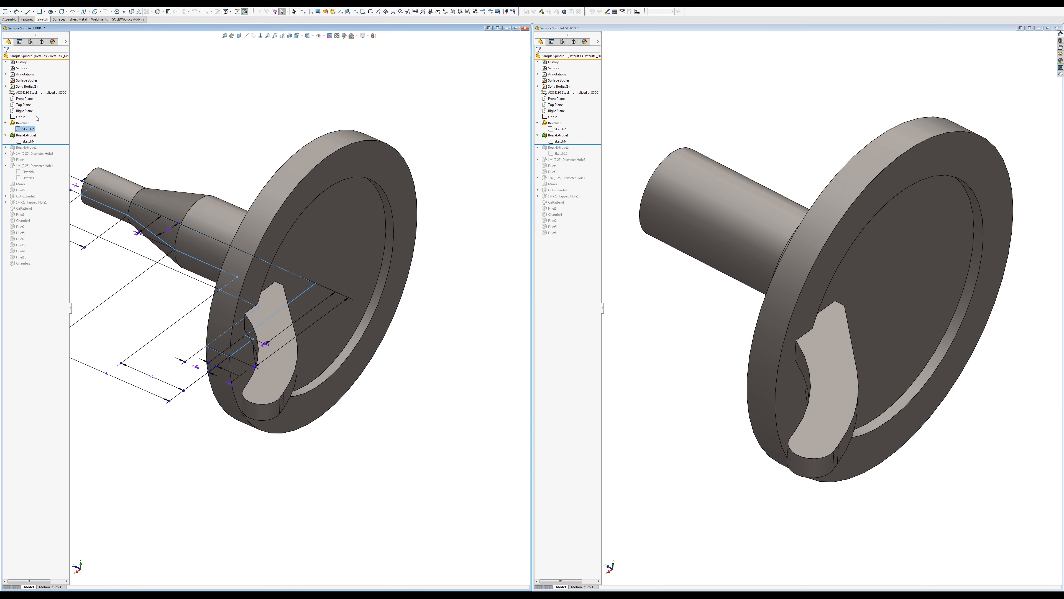
click(24, 111)
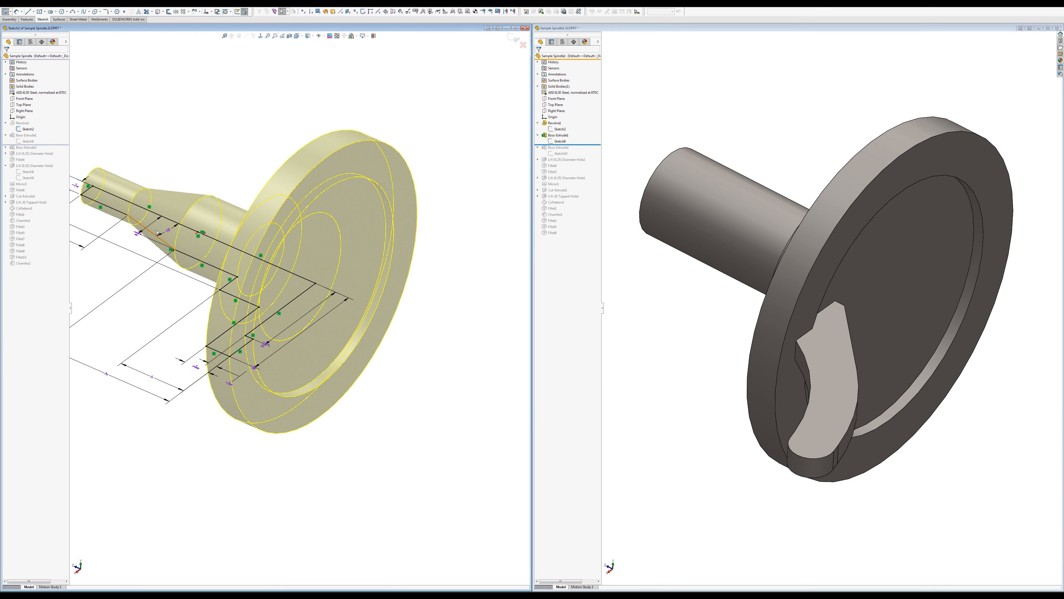
click(561, 129)
click(569, 116)
middle_drag(641, 213, 745, 350)
scroll(719, 233, up, 1)
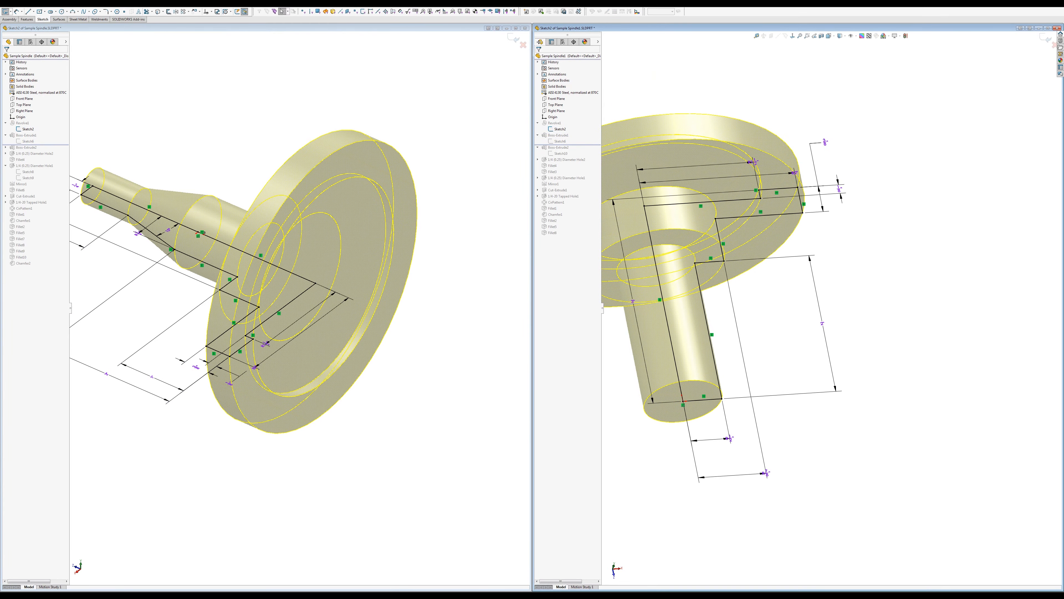
Step: Sketch an inward-tapering line from the shaft end's outer corner, followed by a line parallel to the axis and a short line towards the axis
click(27, 12)
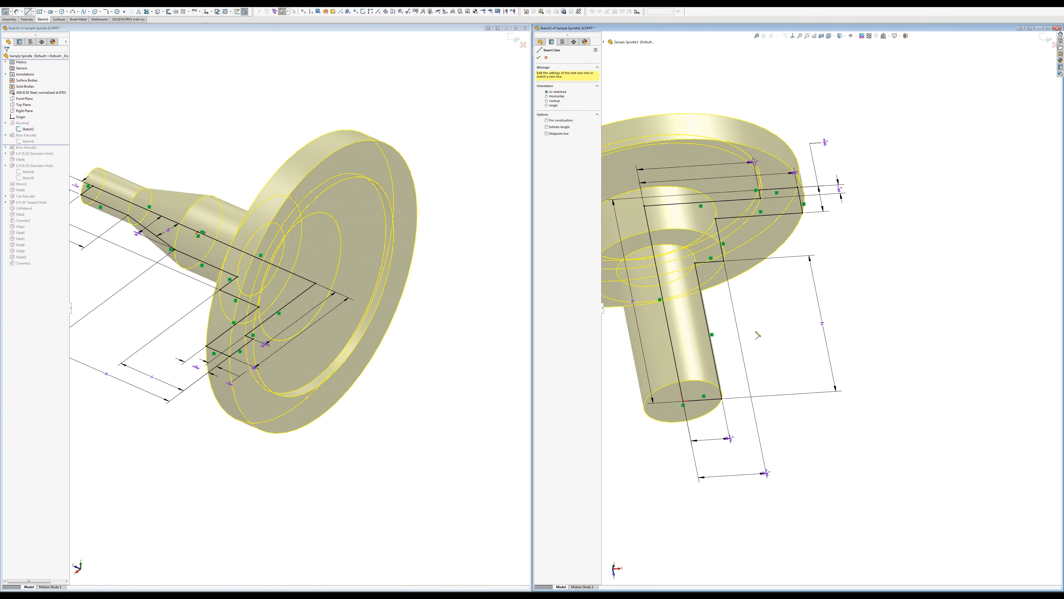
click(721, 398)
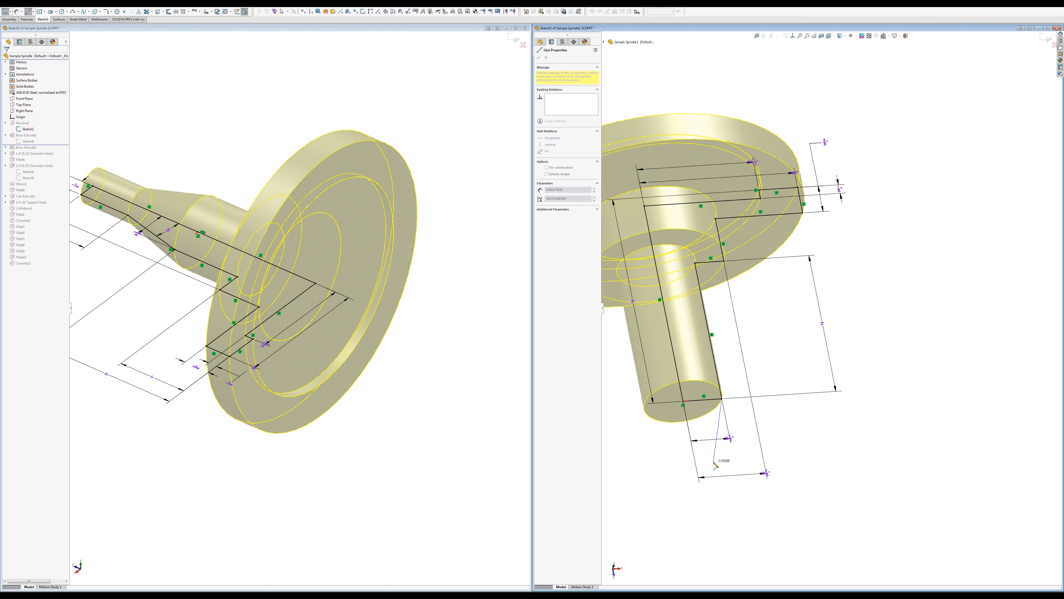
click(713, 463)
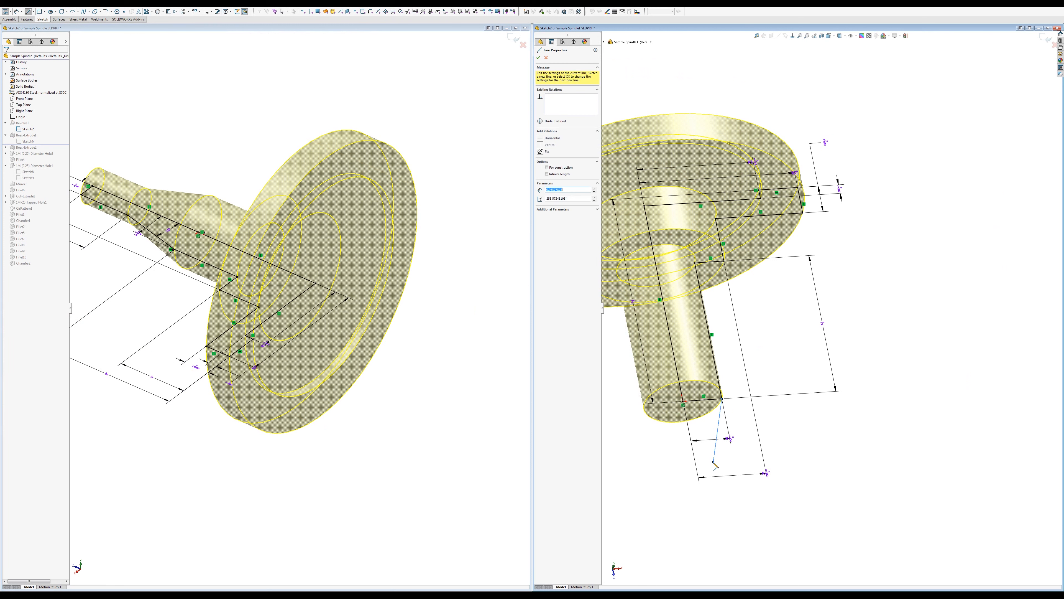
click(722, 503)
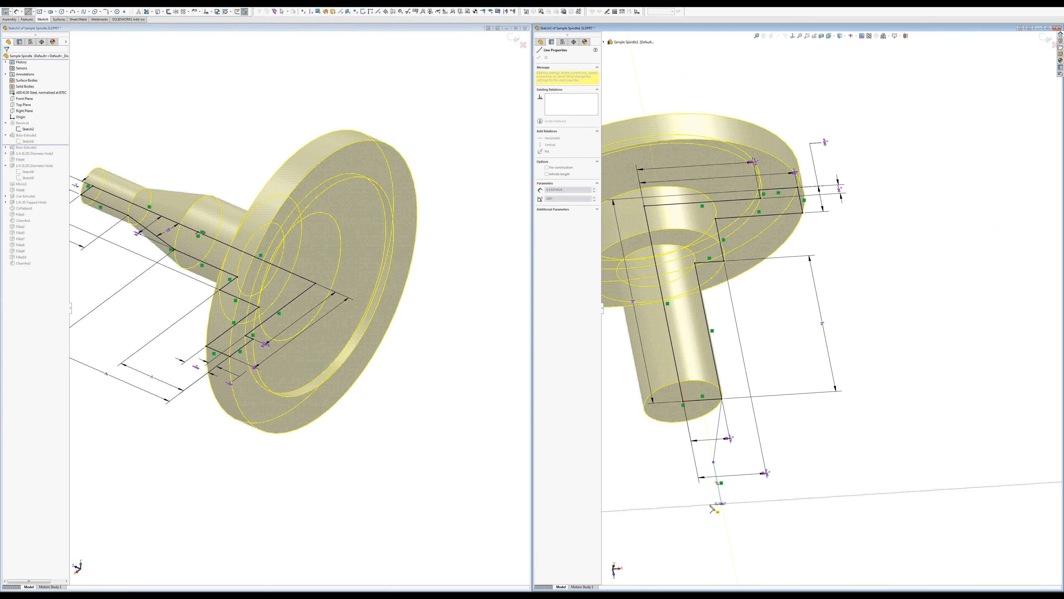
click(710, 505)
key(Escape)
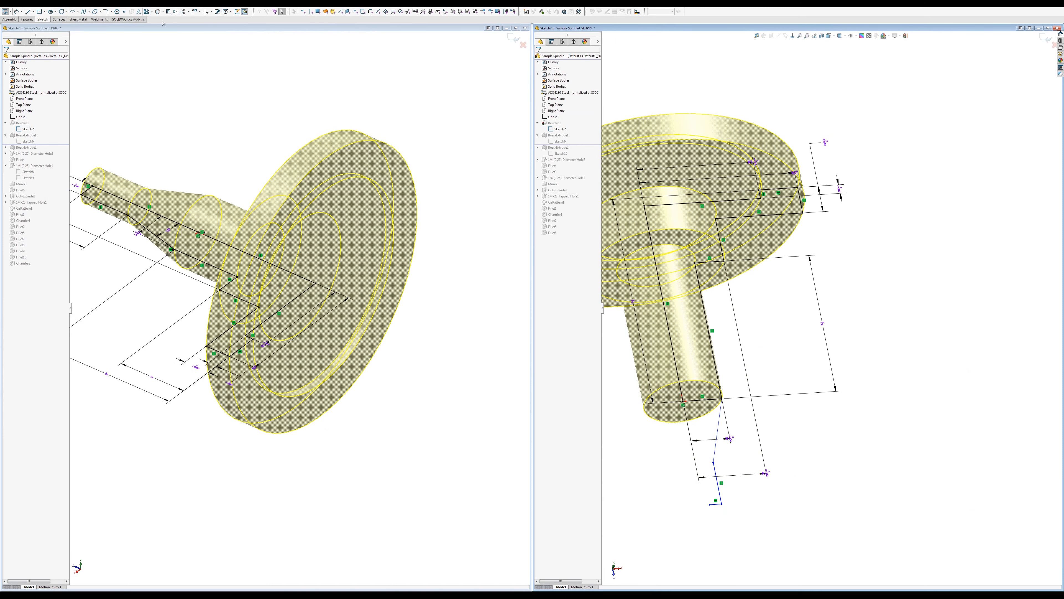
Step: Corner-trim the axis line to the short end line so the tapered shaft profile closes at its tip
click(146, 12)
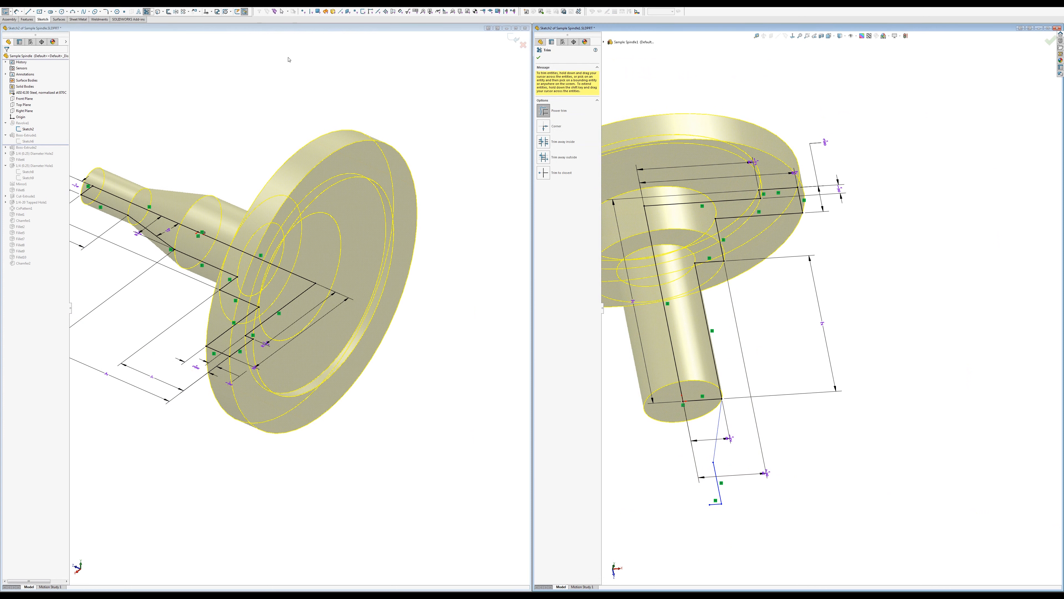
click(543, 126)
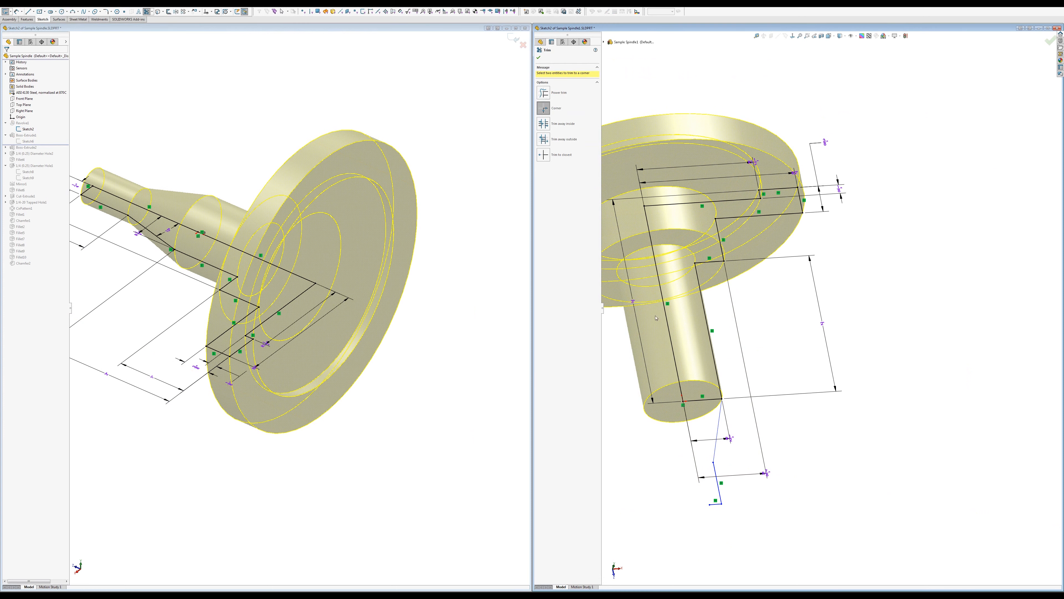
click(677, 376)
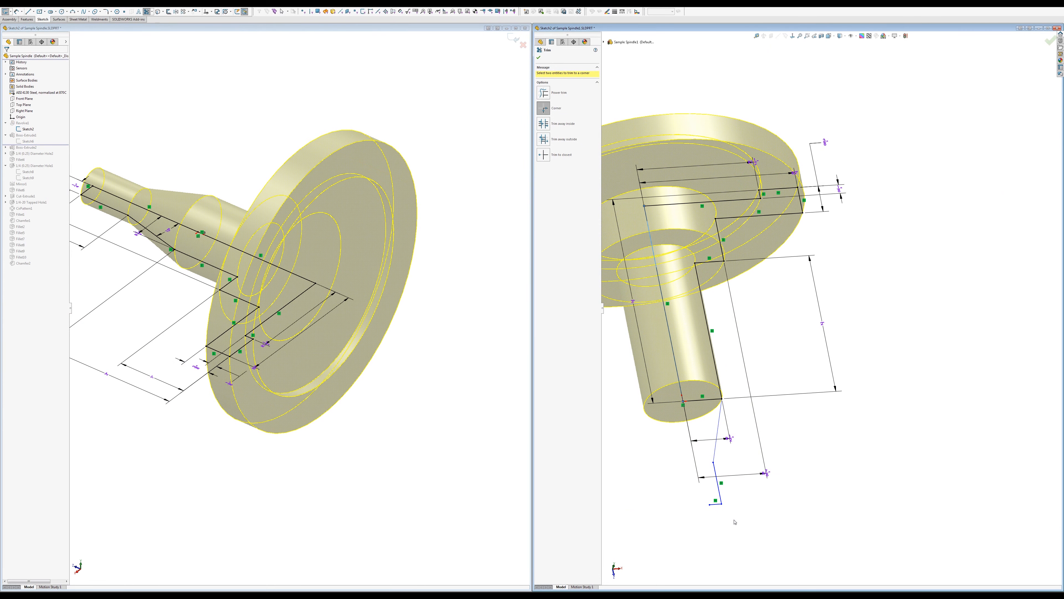
click(714, 504)
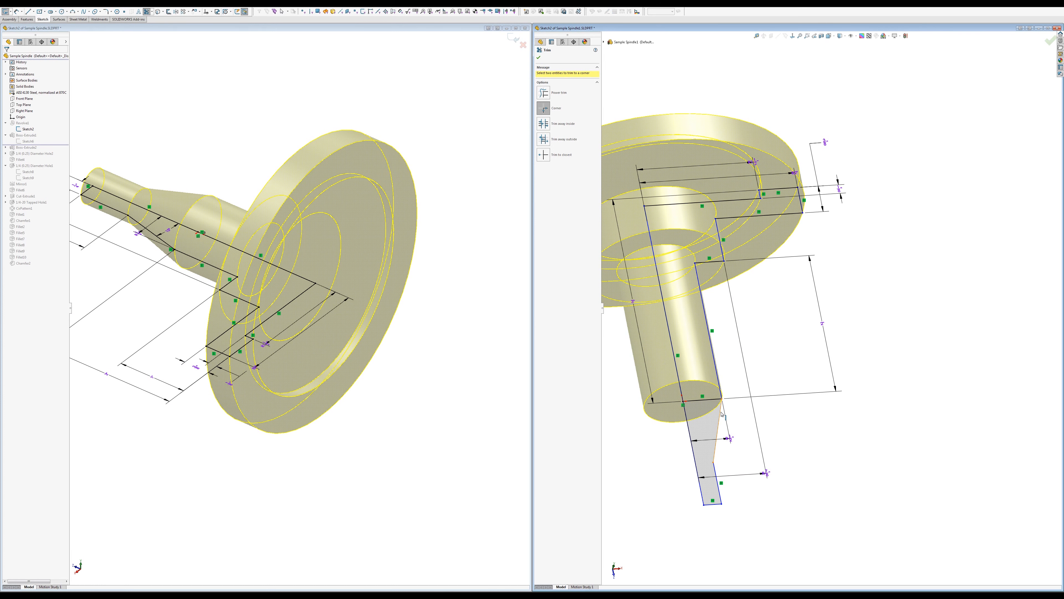
key(Escape)
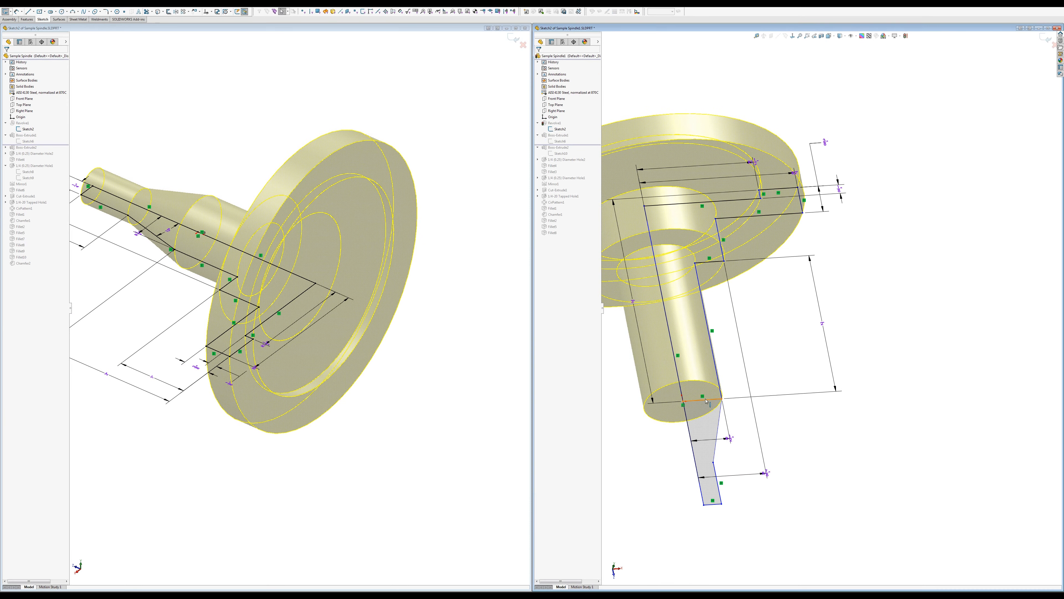
Step: Delete the old shaft end line that crosses the profile at the start of the taper, along with its dimensions
click(706, 399)
key(Delete)
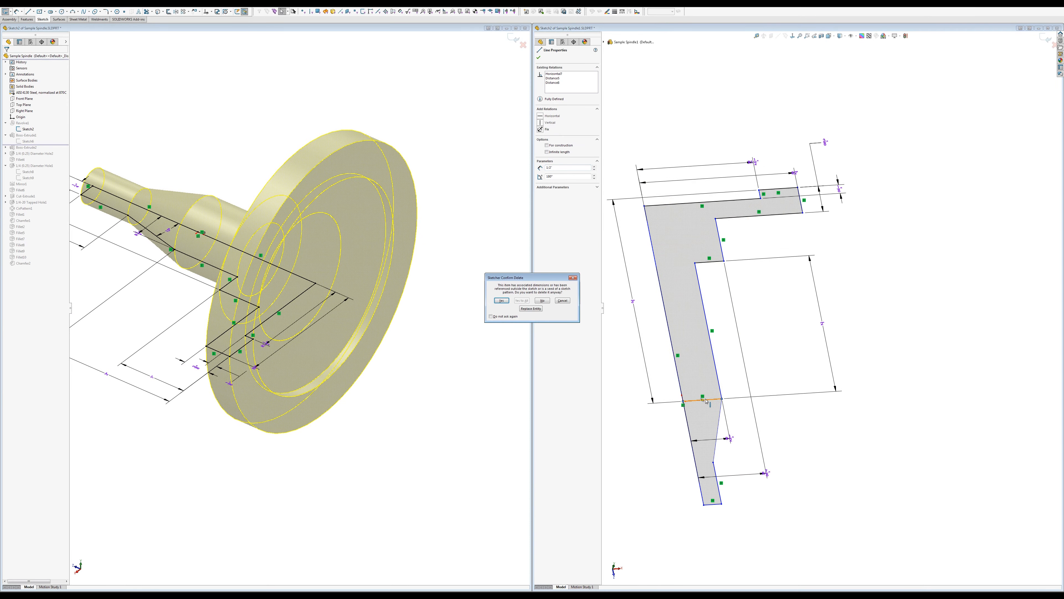
click(502, 300)
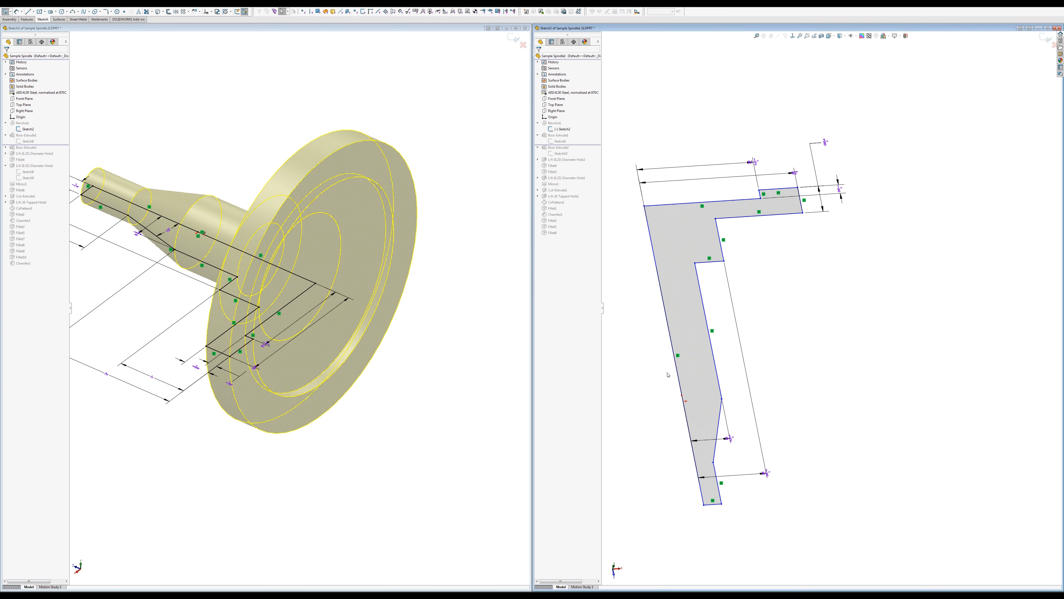
click(721, 398)
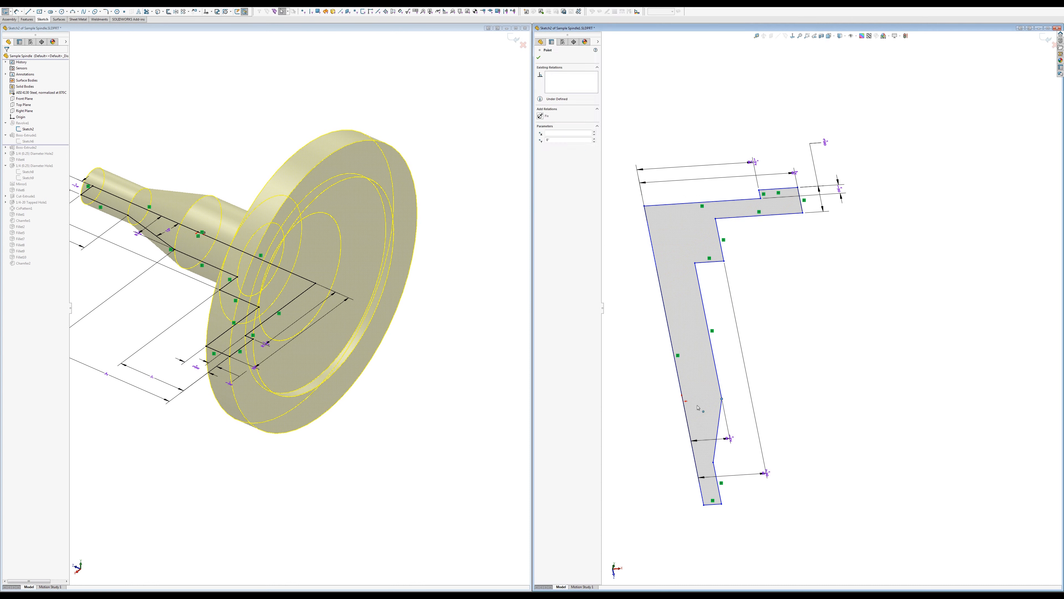
ctrl+click(684, 402)
key(v)
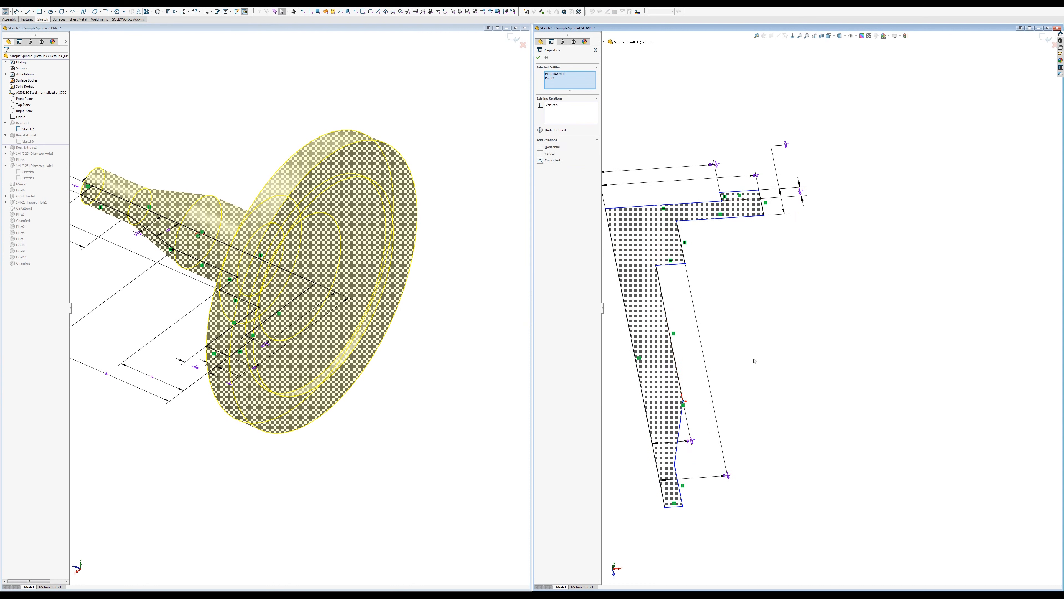
key(ctrl+z)
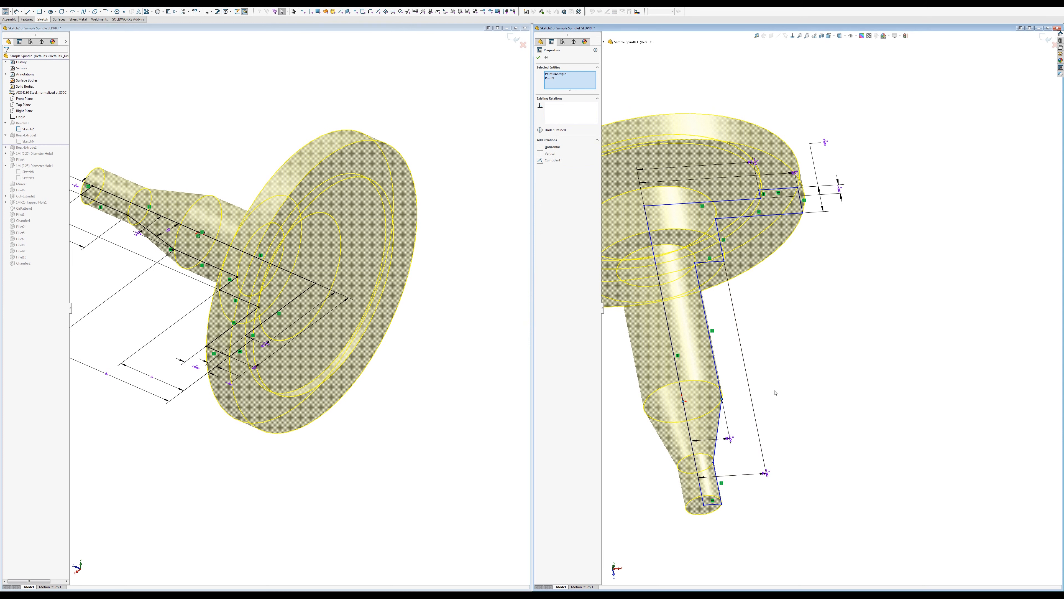
key(Escape)
Step: View the sketch face-on and add a horizontal relation between the origin and the corner where the taper starts
click(792, 36)
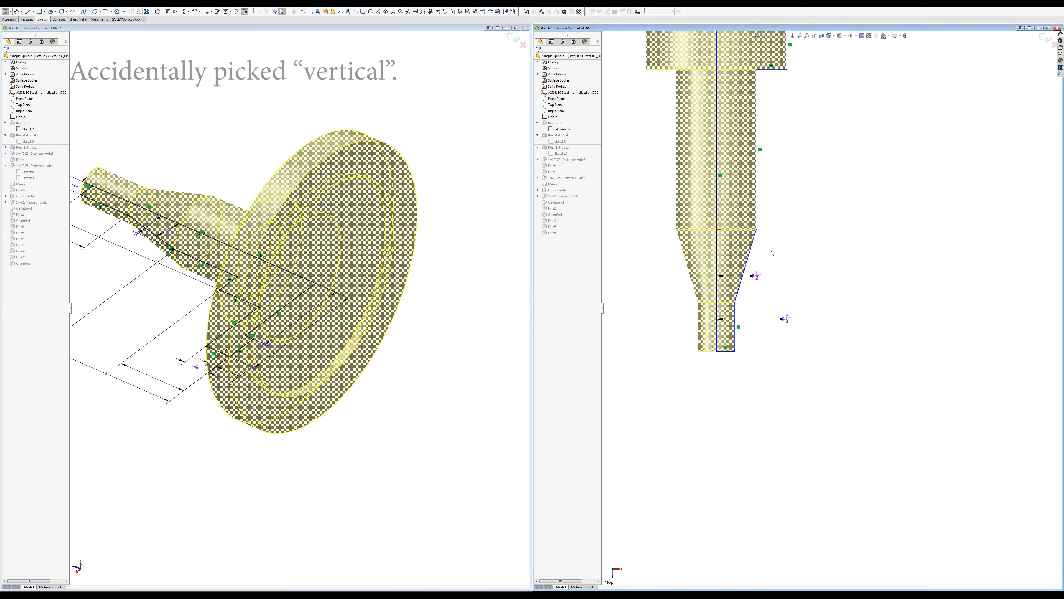
scroll(818, 246, down, 5)
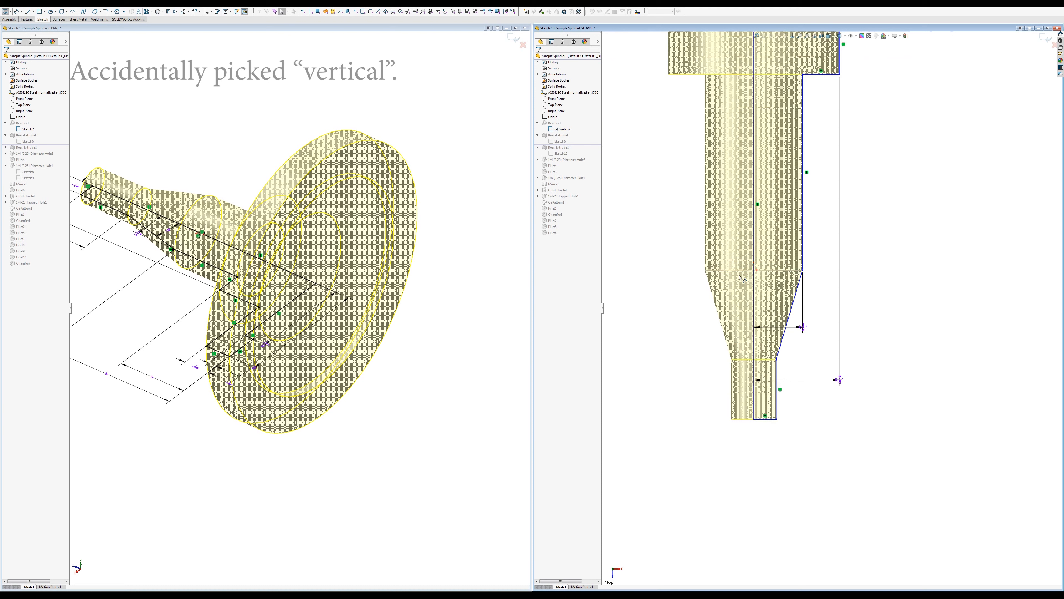
click(782, 273)
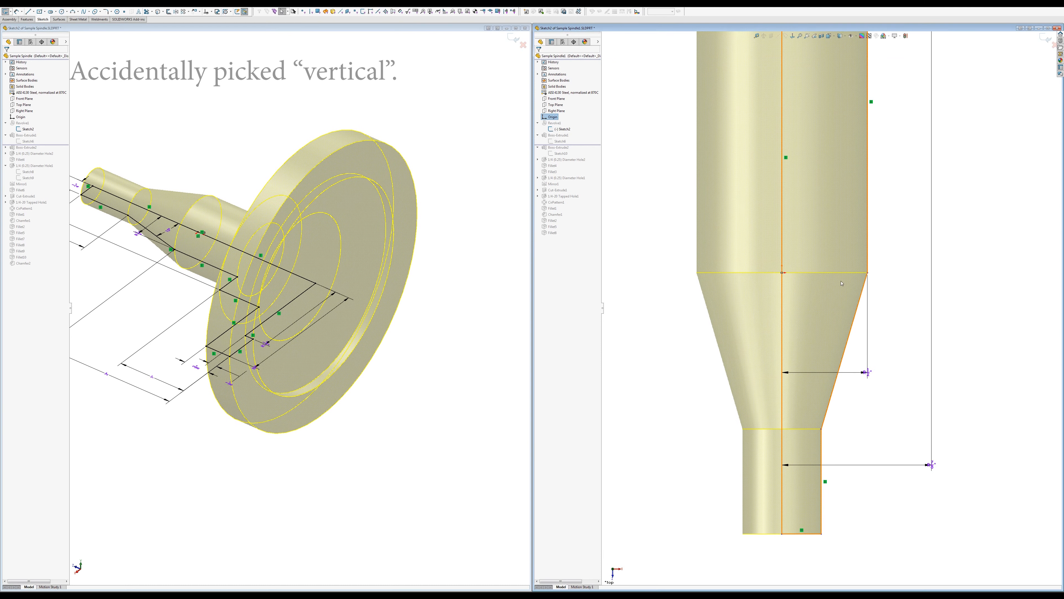
ctrl+click(867, 273)
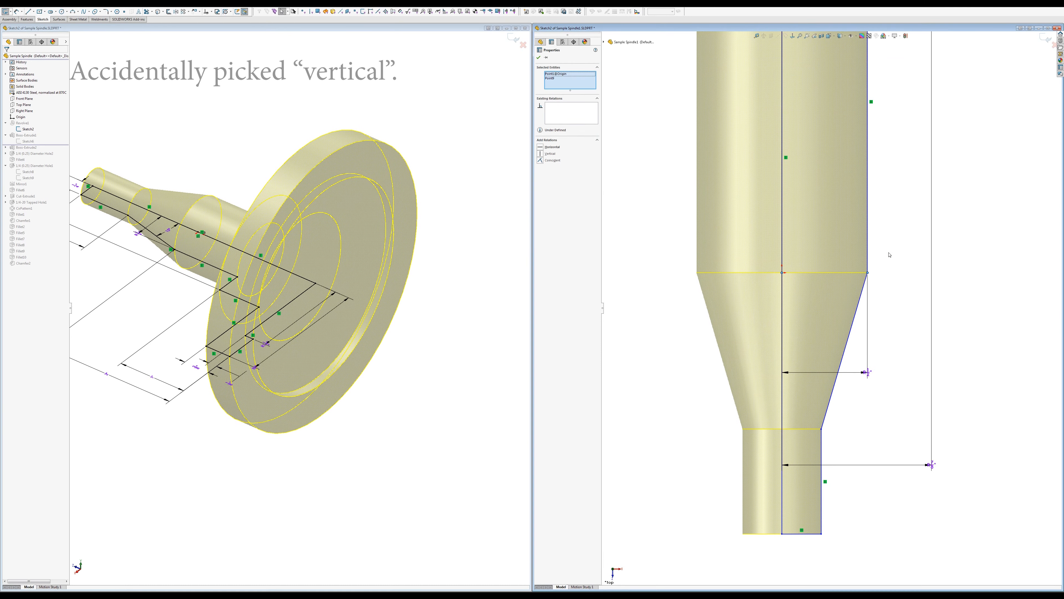
key(h)
key(Escape)
Step: Dimension the axial distance from the flange's rim face to the corner where the taper starts
scroll(881, 230, up, 7)
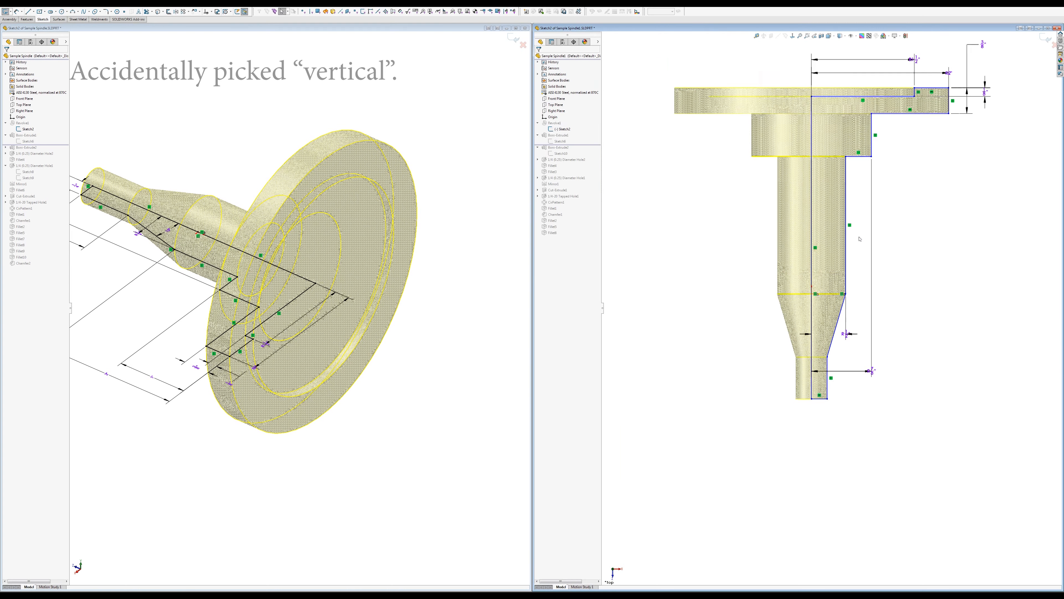
scroll(891, 208, down, 4)
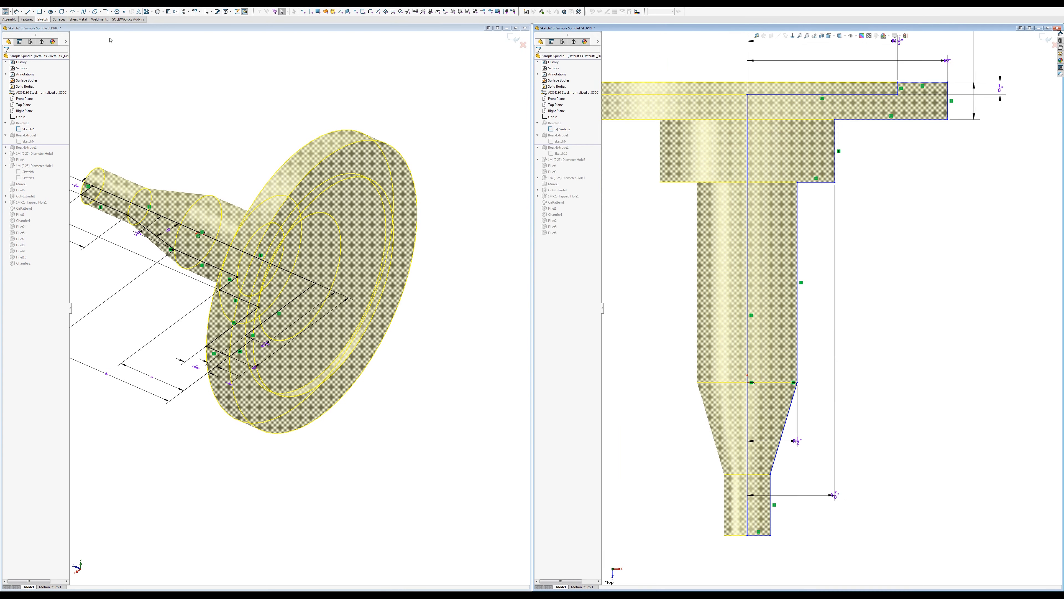
click(16, 12)
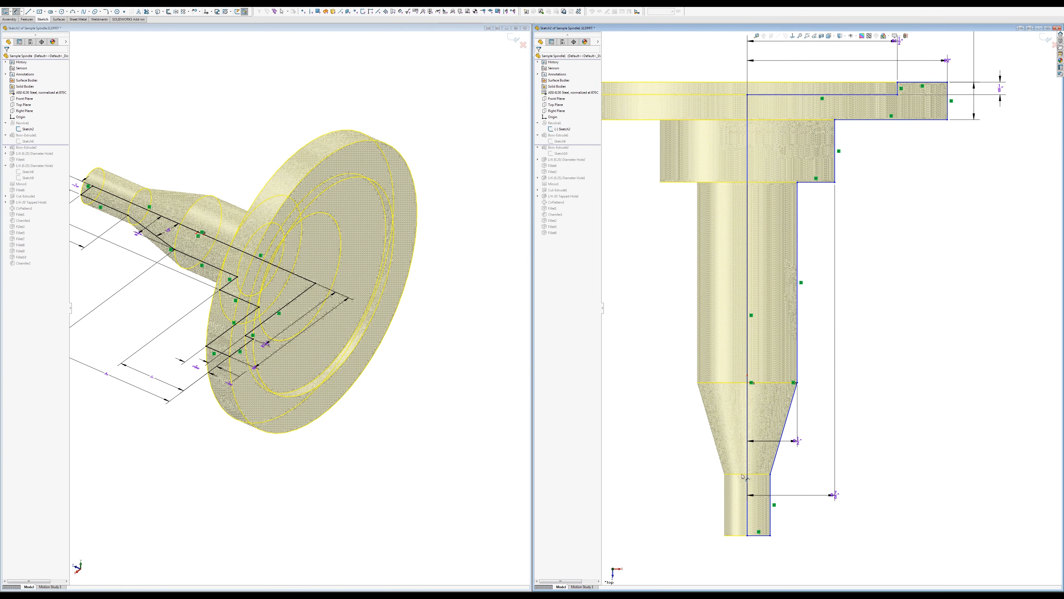
click(797, 385)
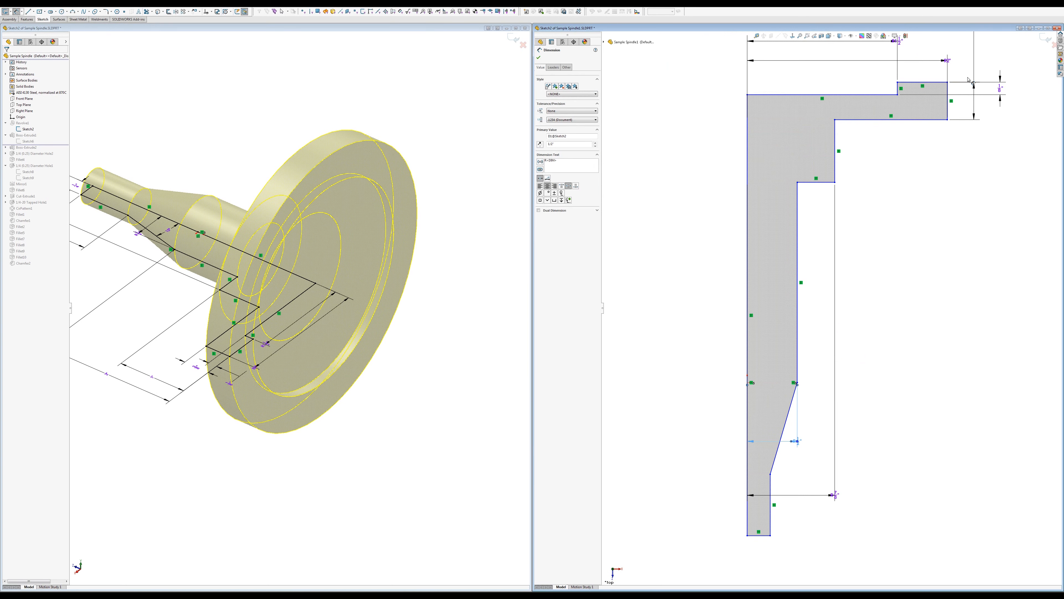
click(797, 382)
click(935, 81)
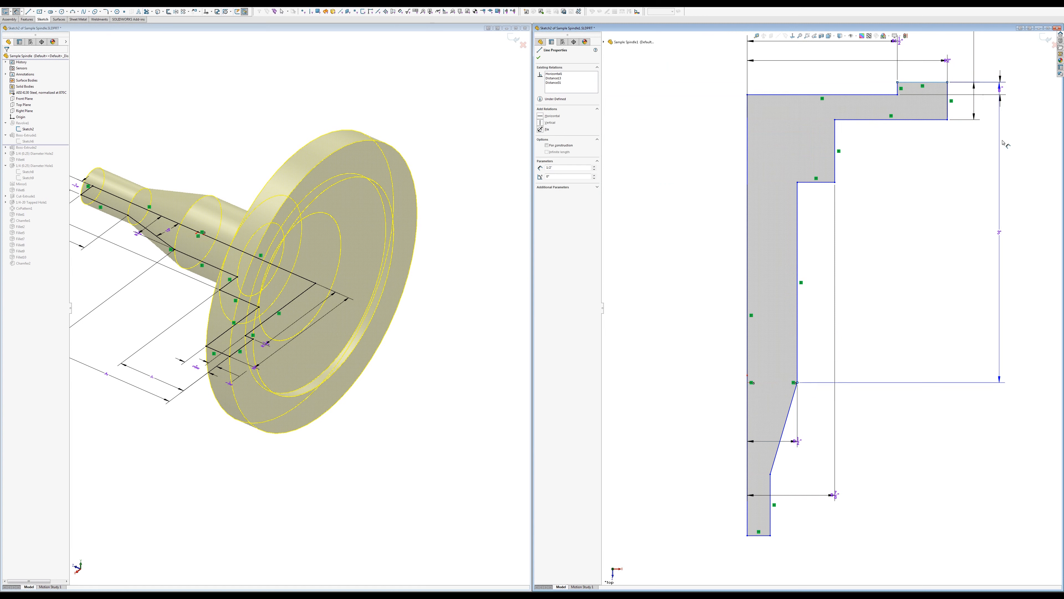
click(1014, 159)
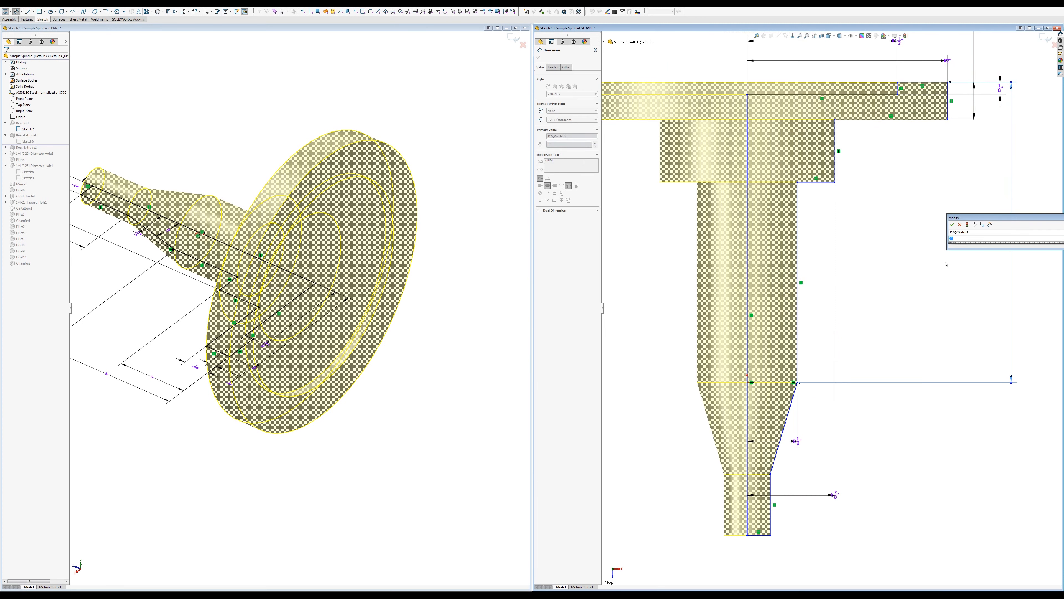
click(952, 225)
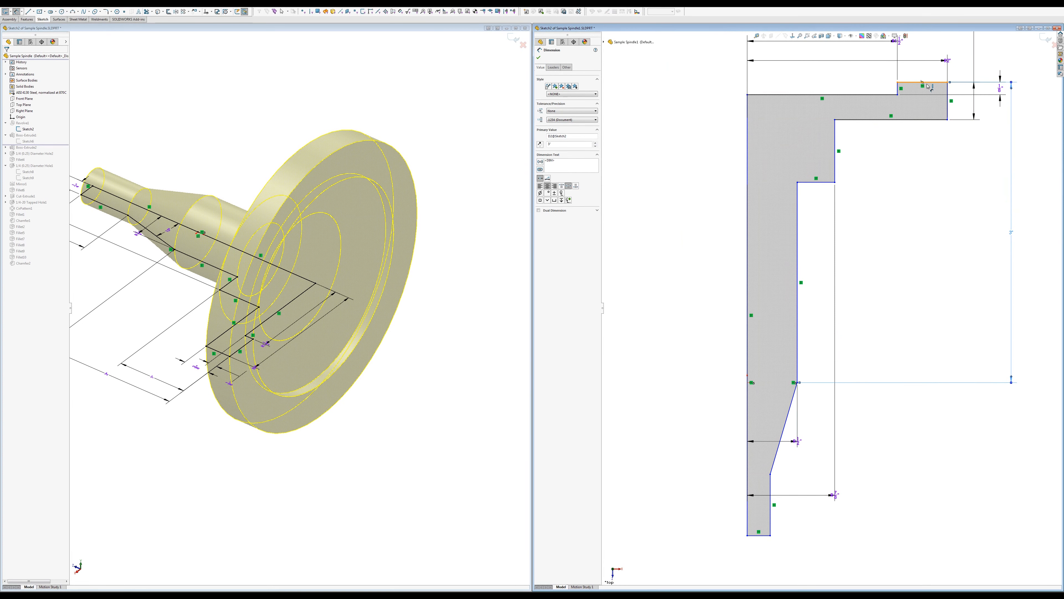
Step: Dimension the axial distance from the flange's rim face to the shaft-side face of the hub
click(927, 84)
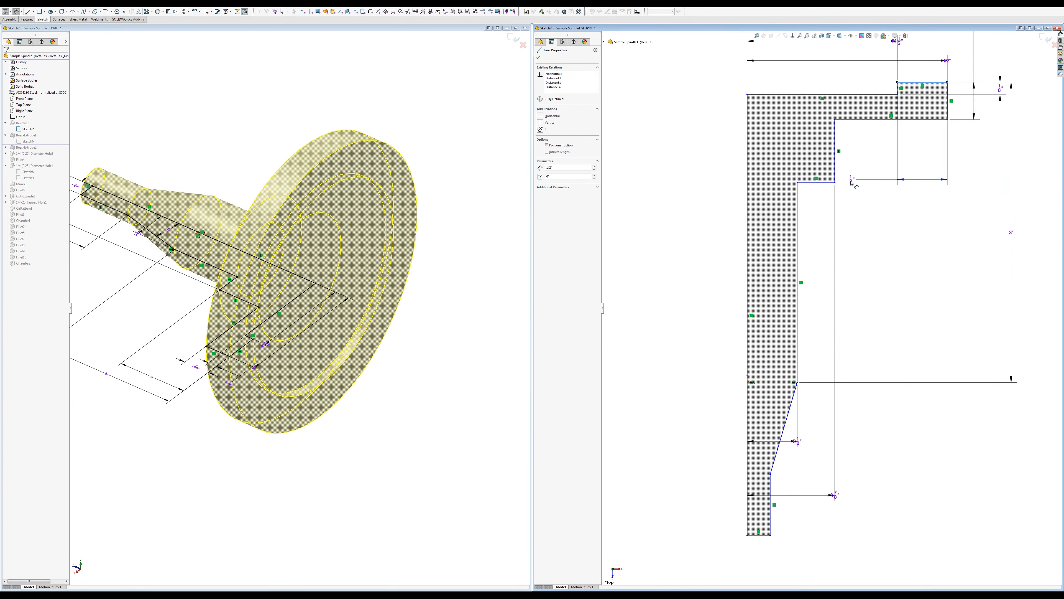
click(825, 183)
click(995, 135)
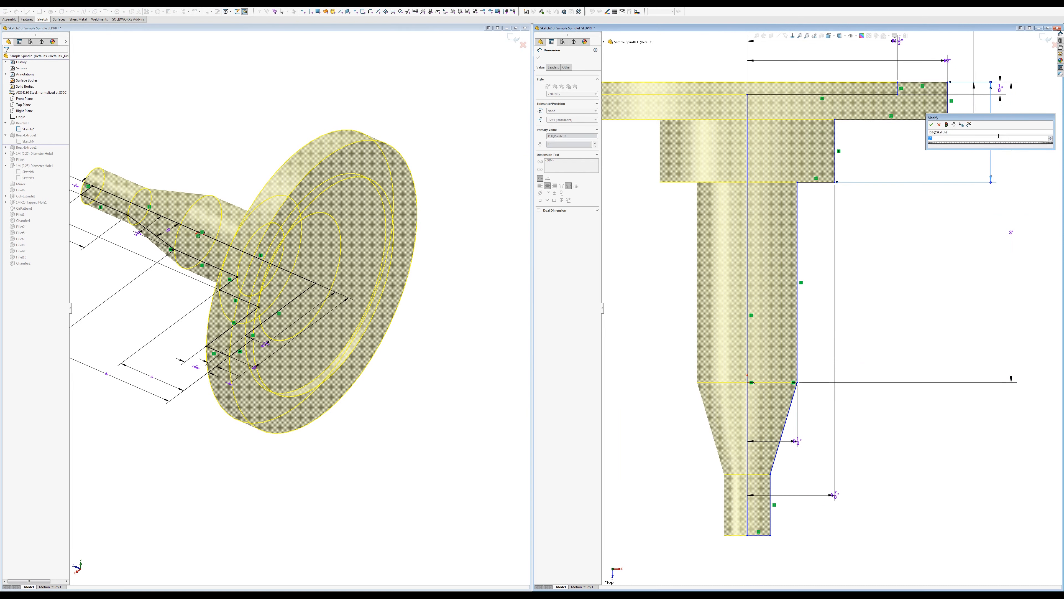
click(1045, 38)
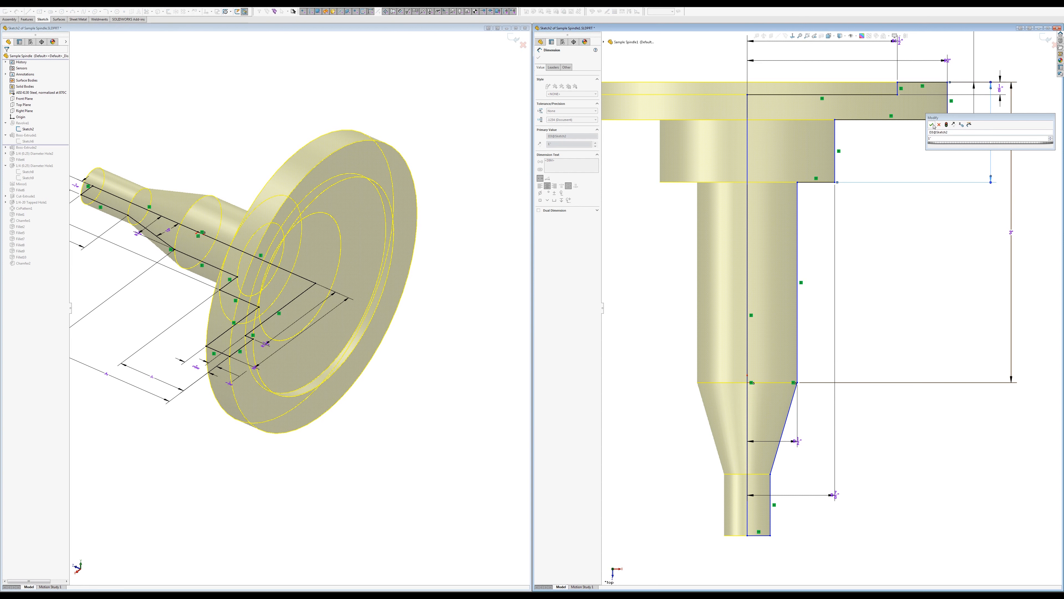
key(Return)
key(Escape)
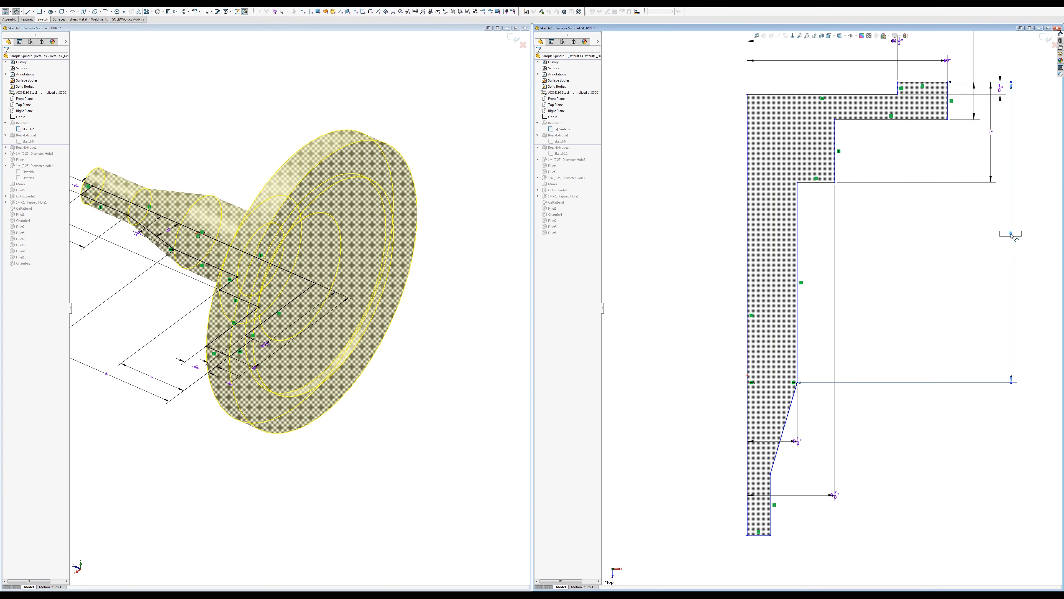
Step: Set the distance from the flange's rim face to the taper start to 2 in and exit the sketch
text(2)
key(Return)
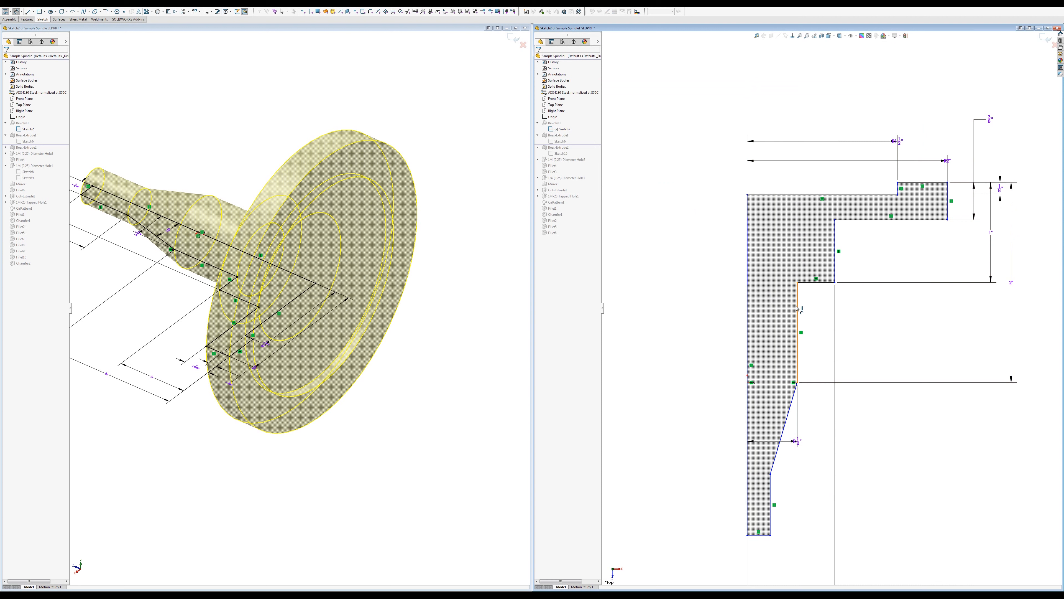
click(1046, 38)
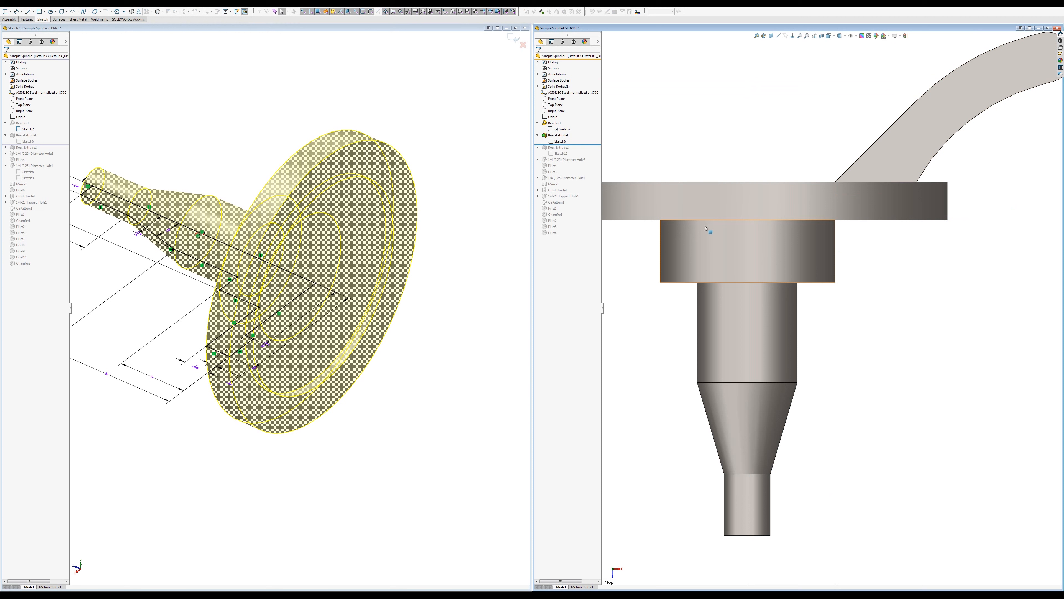
Step: Examine the rebuilt spindle from several angles and check where the arm's sketch lies relative to the extruded arm
middle_drag(750, 415, 767, 296)
scroll(859, 319, up, 3)
scroll(978, 275, down, 2)
middle_click(976, 267)
middle_drag(977, 267, 954, 257)
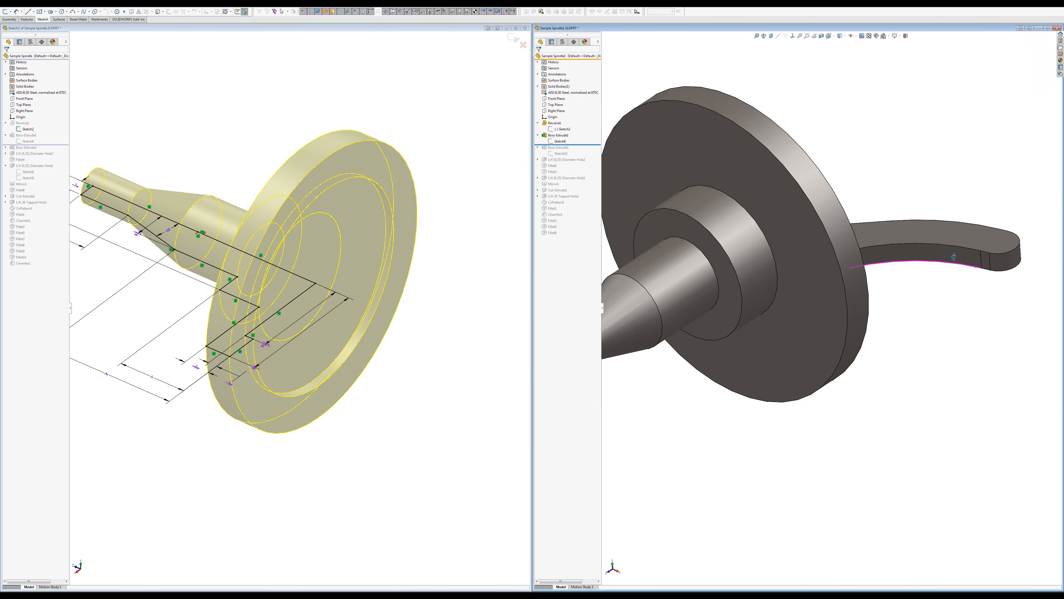
click(564, 140)
mouse_move(881, 280)
middle_down()
mouse_move(869, 214)
mouse_move(846, 258)
middle_up()
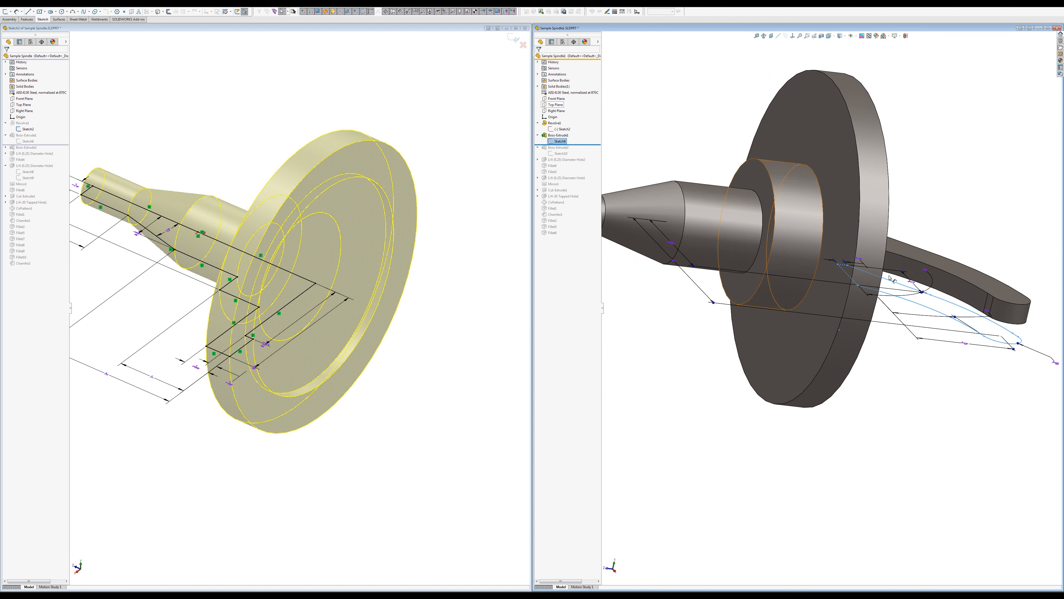
mouse_move(943, 319)
middle_down()
mouse_move(955, 301)
mouse_move(971, 336)
mouse_move(959, 323)
middle_up()
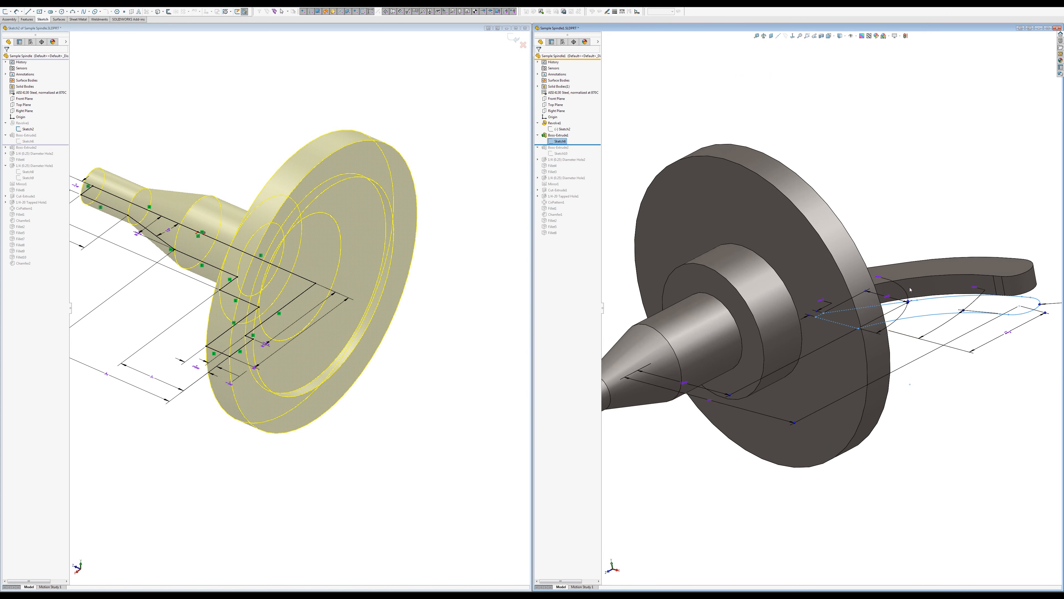
Step: Review Boss-Extrude1's start offset and extrusion settings, then close the feature definition
click(551, 135)
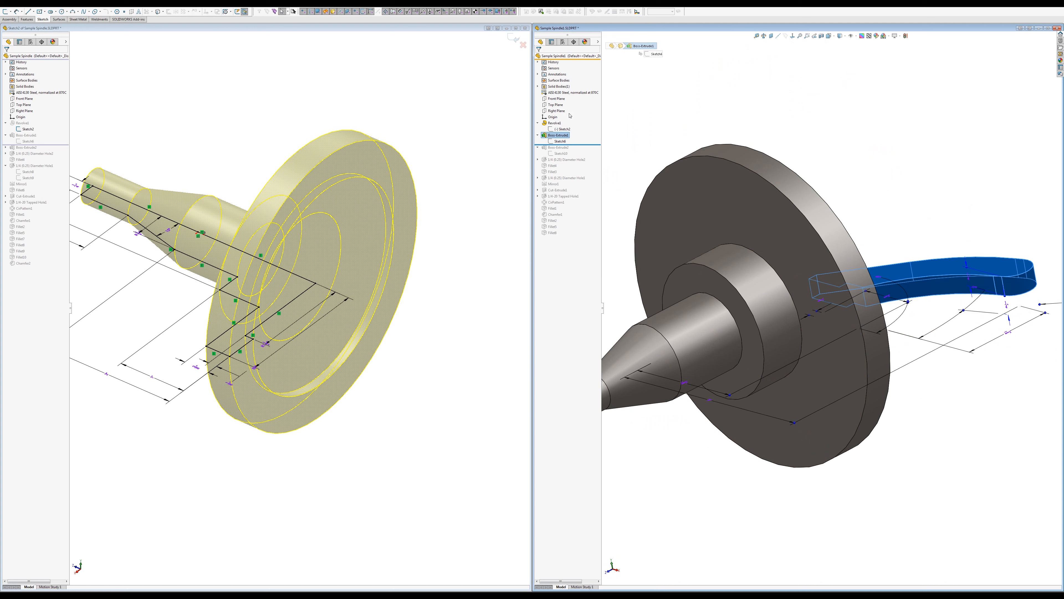
click(557, 123)
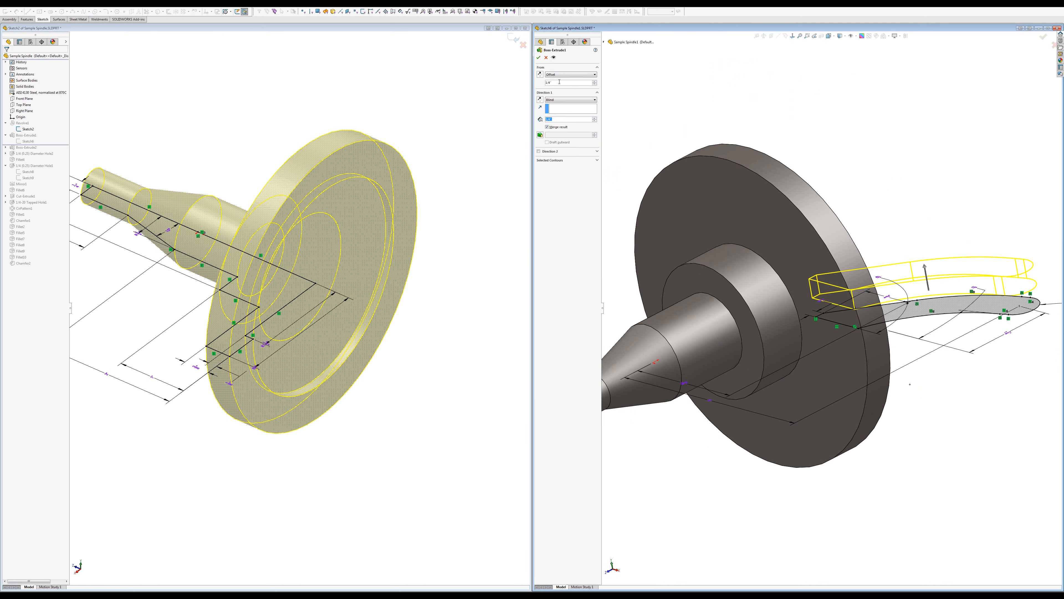
click(539, 58)
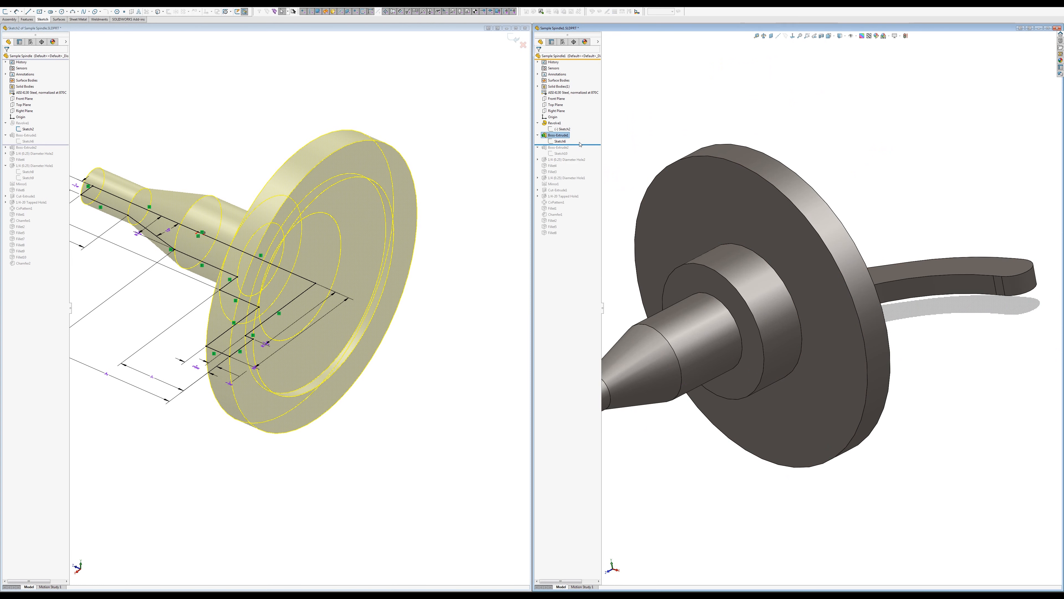
Step: Roll the straight spindle forward past Boss-Extrude2 and exit the tapered spindle's base sketch, discarding its changes
drag(581, 146, 580, 156)
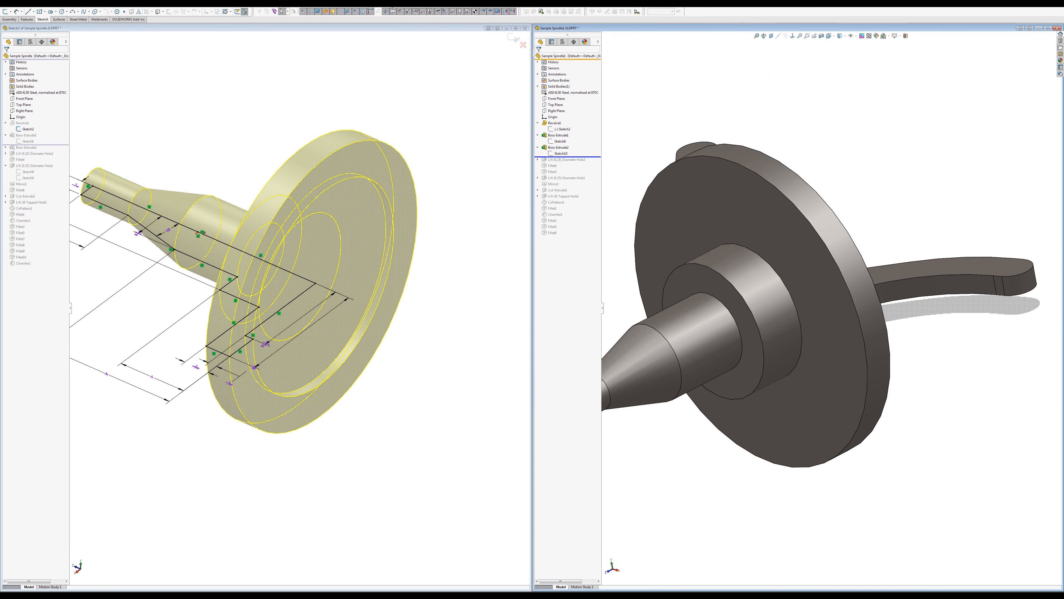
click(523, 45)
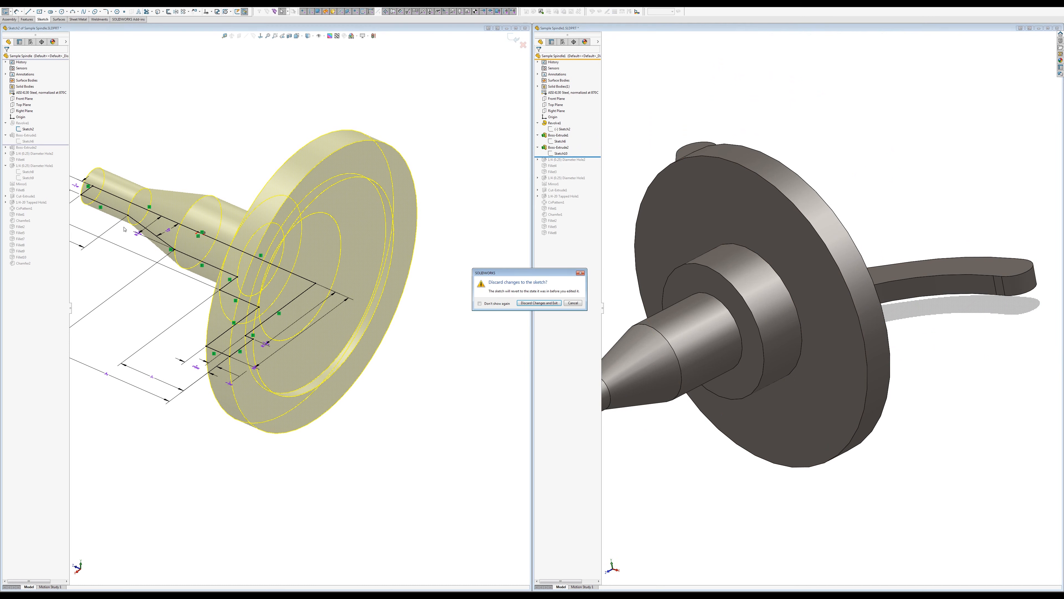
click(539, 302)
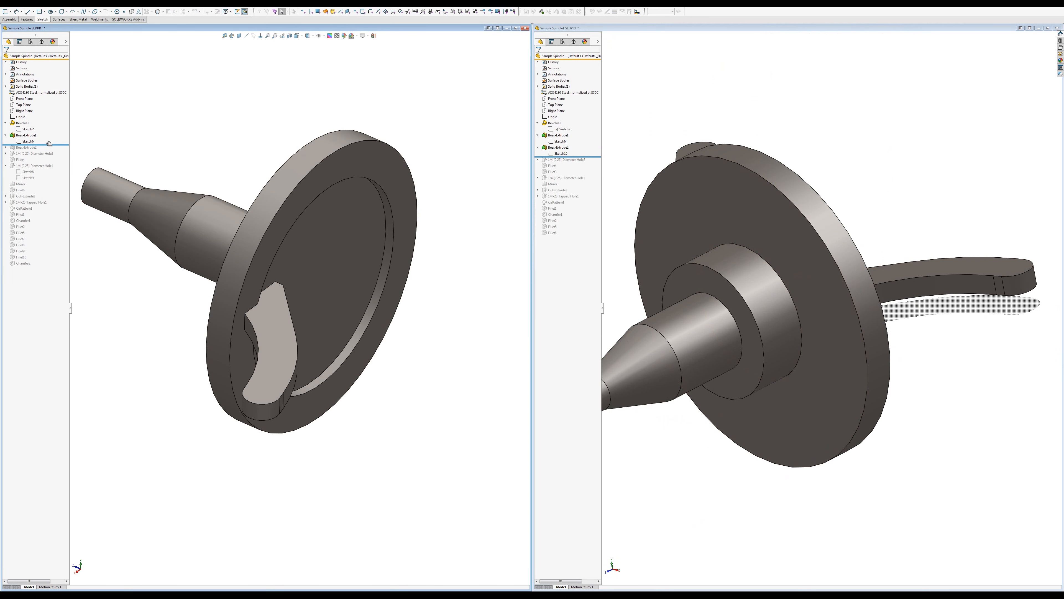
Step: Roll the tapered spindle's history forward past Boss-Extrude2 and the first 1/4 in diameter hole
drag(47, 144, 49, 150)
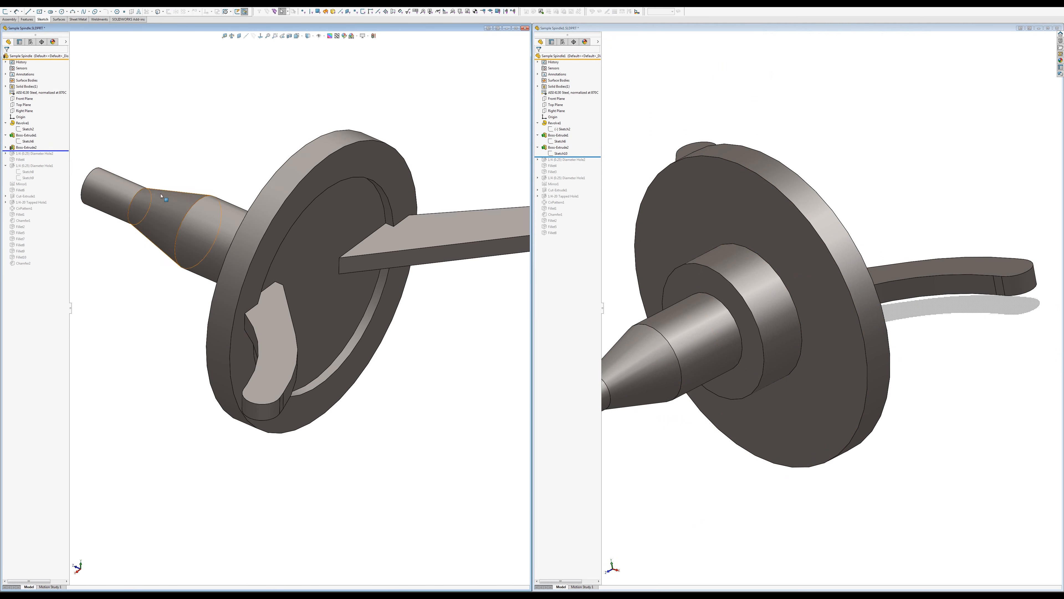
drag(59, 150, 62, 154)
scroll(404, 230, up, 5)
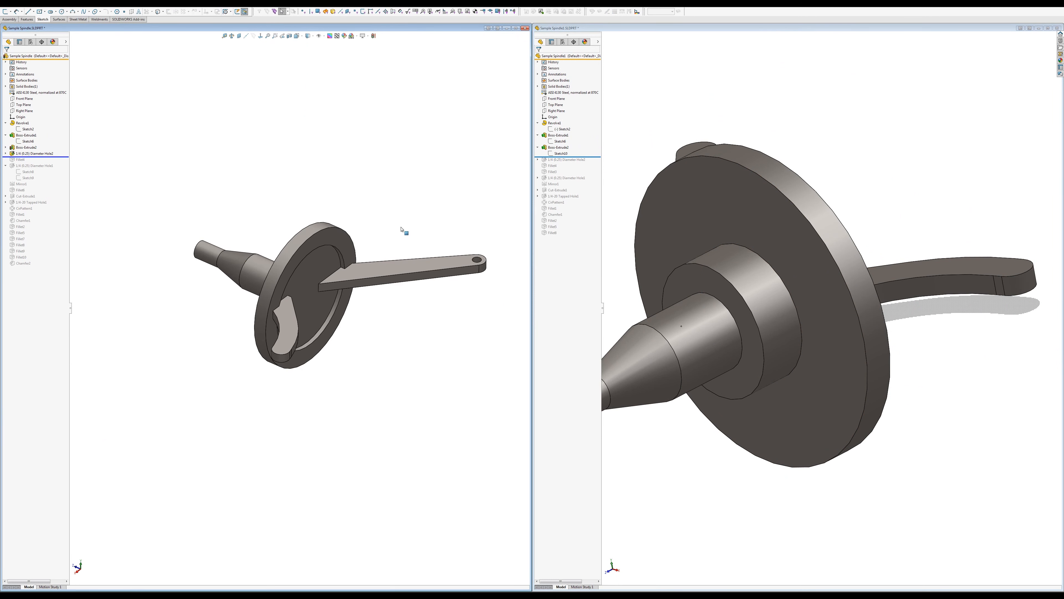
Step: Roll the first spindle part's history forward past the fillet and the 1/4 (0.25) diameter hole on the curved arm
scroll(490, 271, down, 8)
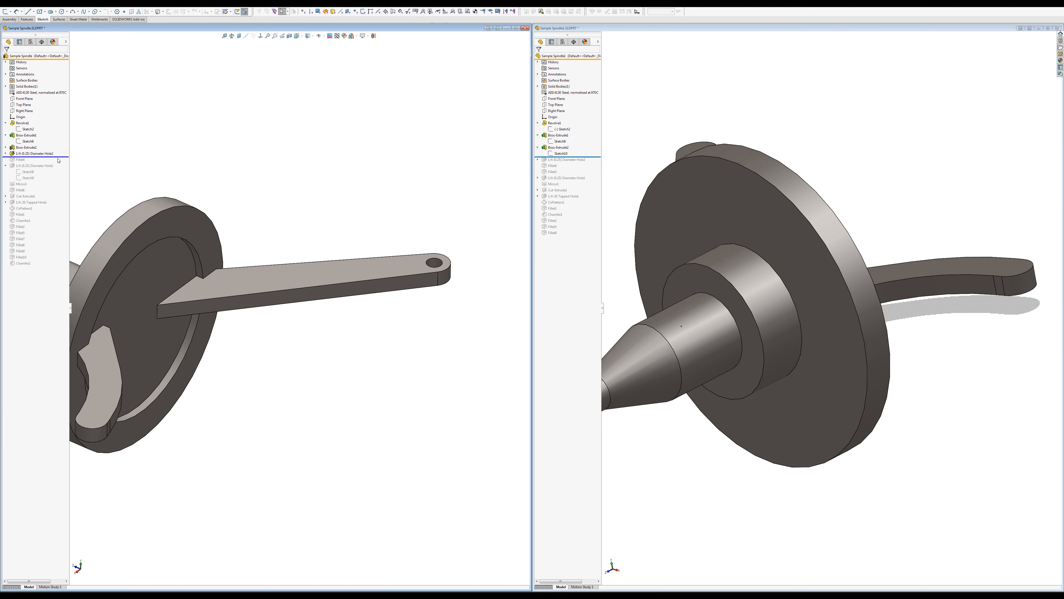
drag(60, 157, 62, 162)
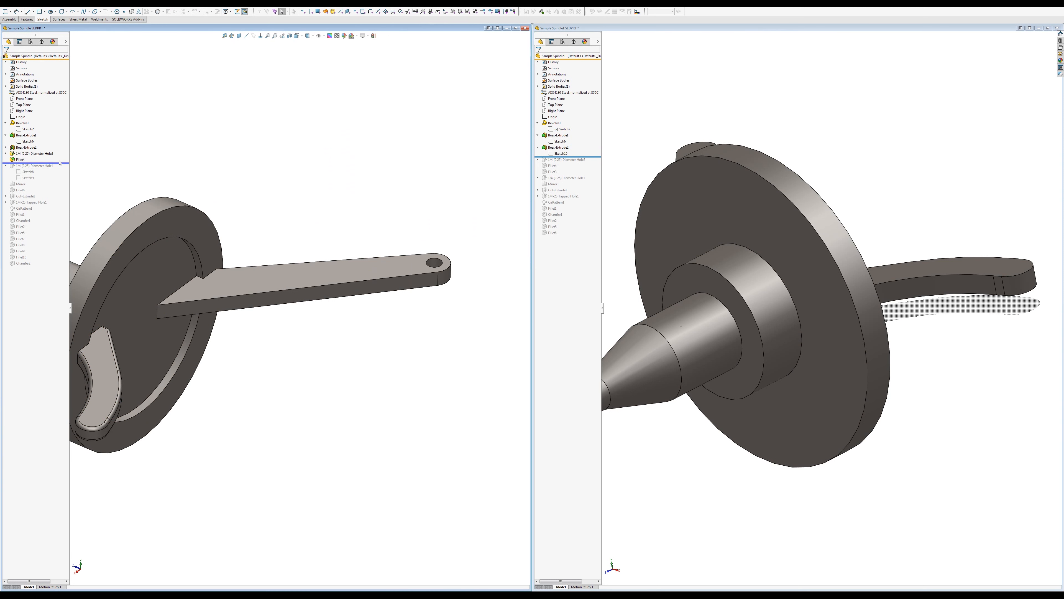
drag(60, 162, 54, 181)
scroll(305, 318, up, 3)
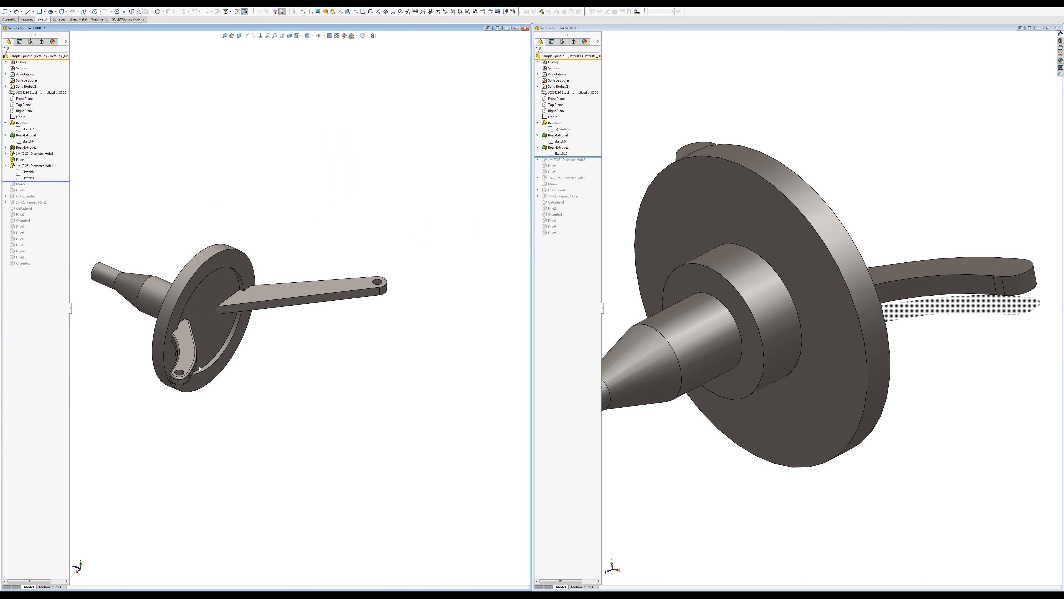
scroll(155, 399, down, 1)
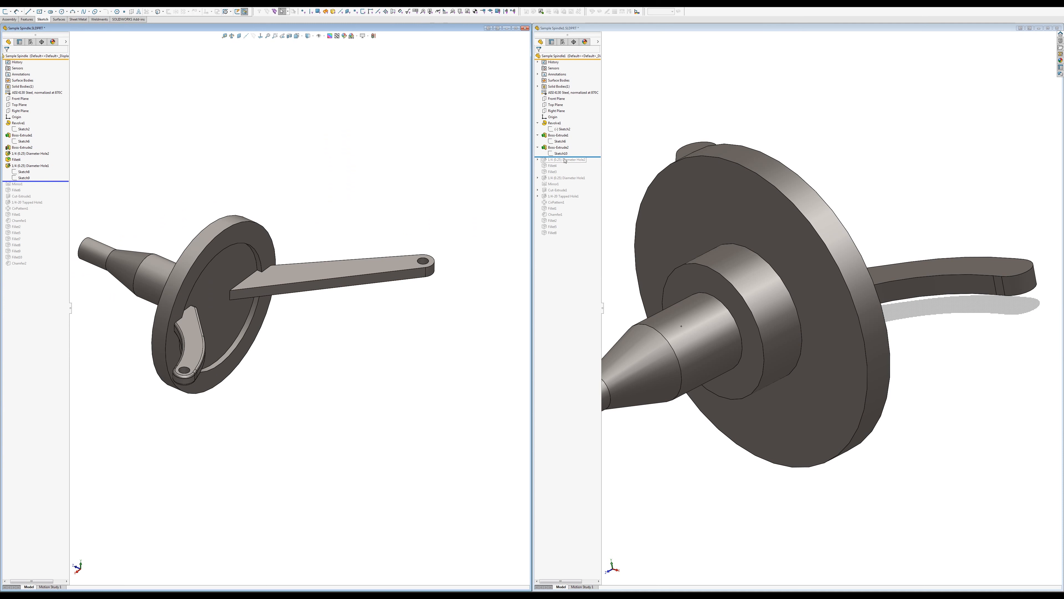
Step: Open the position sketch of the curved arm's 1/4 (0.25) diameter hole for editing in the first part
click(35, 165)
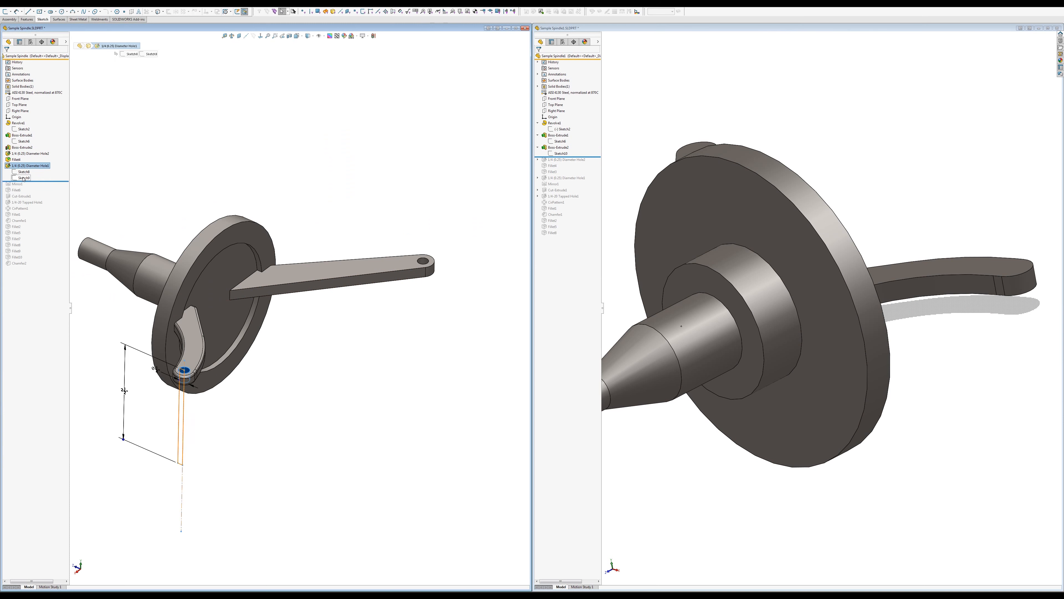
click(25, 171)
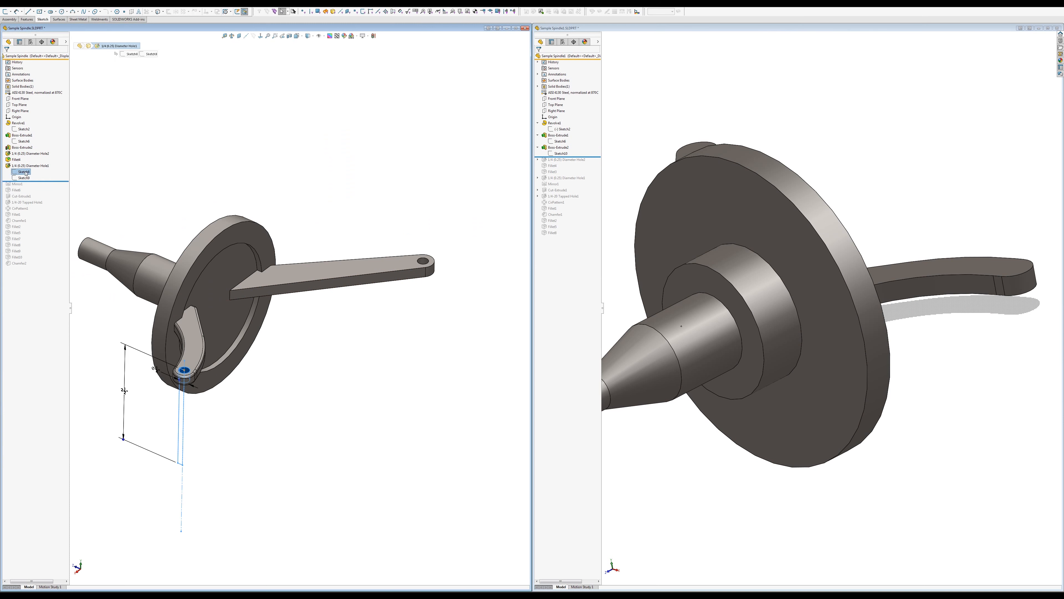
click(30, 156)
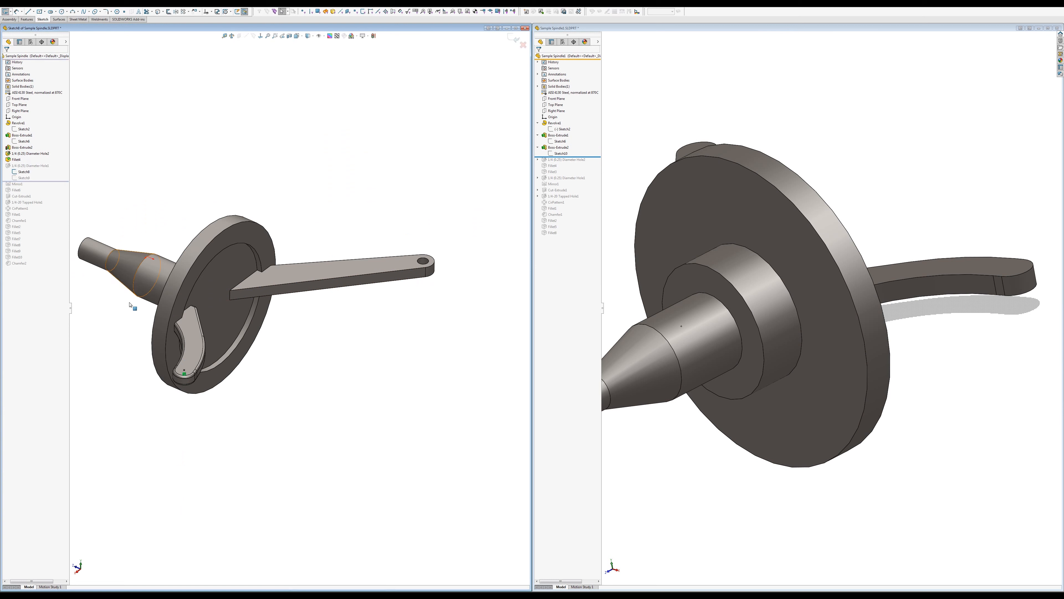
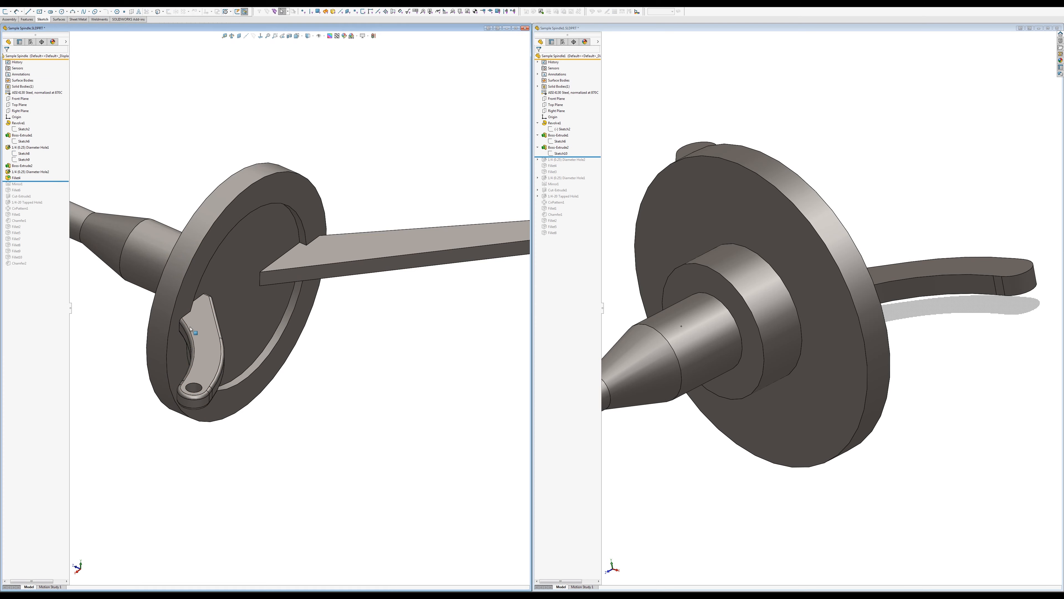
Step: Roll the second spindle part's history forward past both 1/4 (0.25) diameter holes and the two fillets between them
click(14, 178)
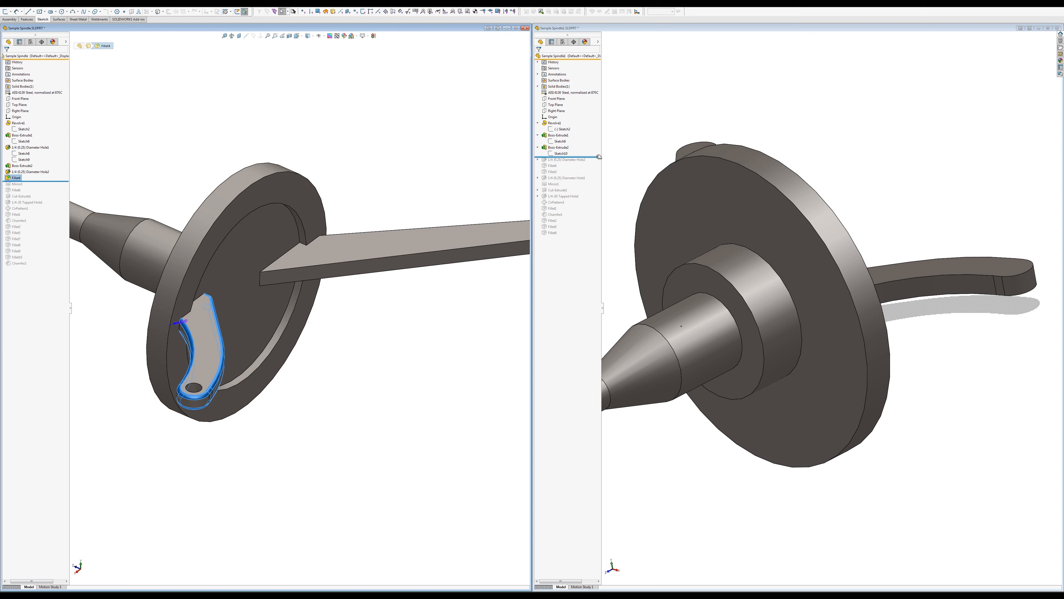
drag(599, 156, 597, 169)
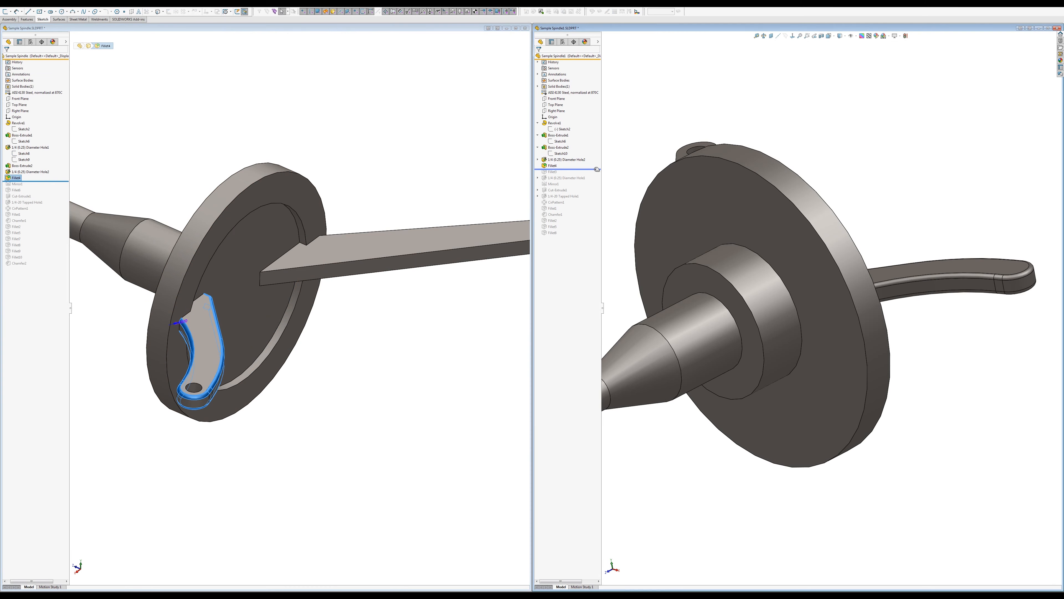
scroll(696, 314, up, 3)
middle_drag(662, 310, 701, 358)
scroll(701, 358, down, 3)
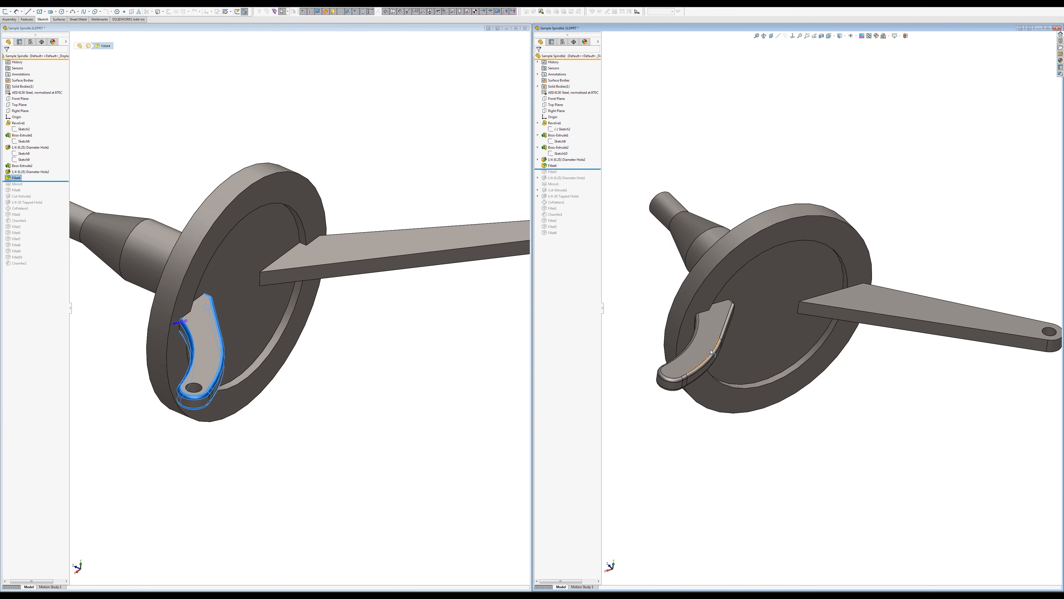
click(275, 409)
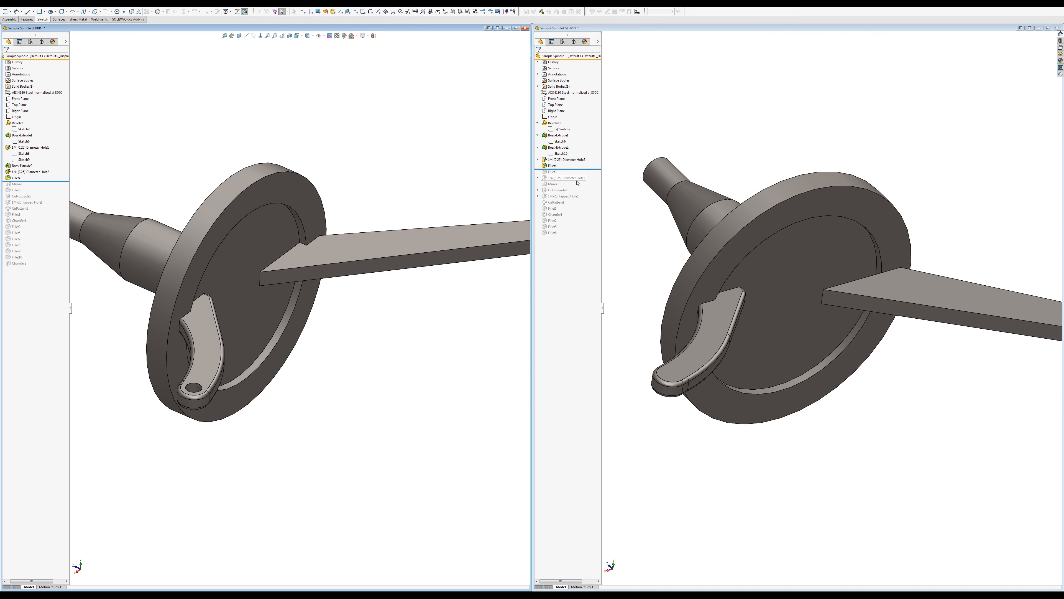
drag(577, 170, 577, 176)
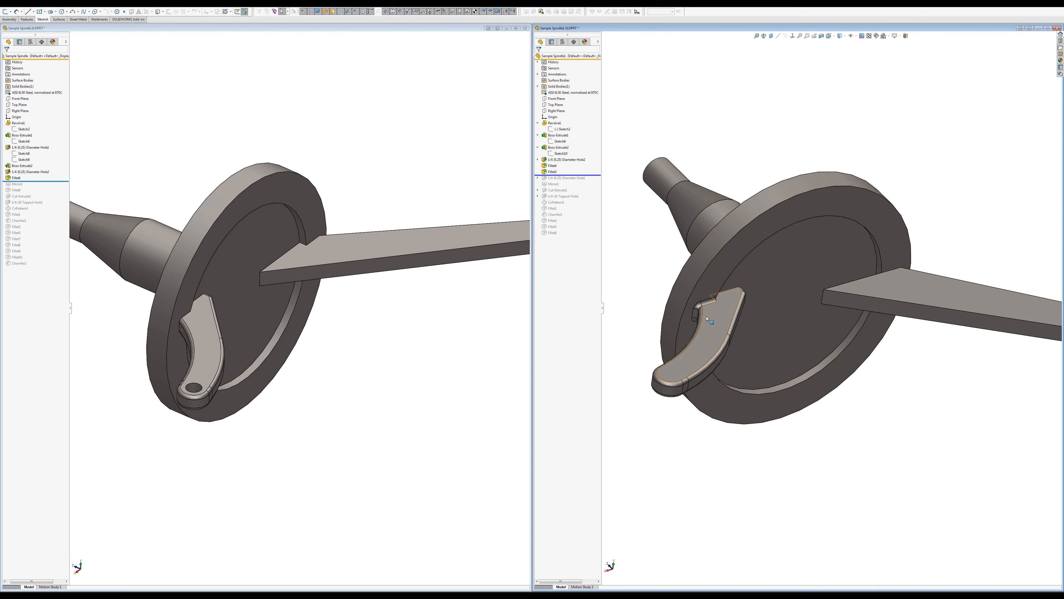
drag(569, 177, 568, 180)
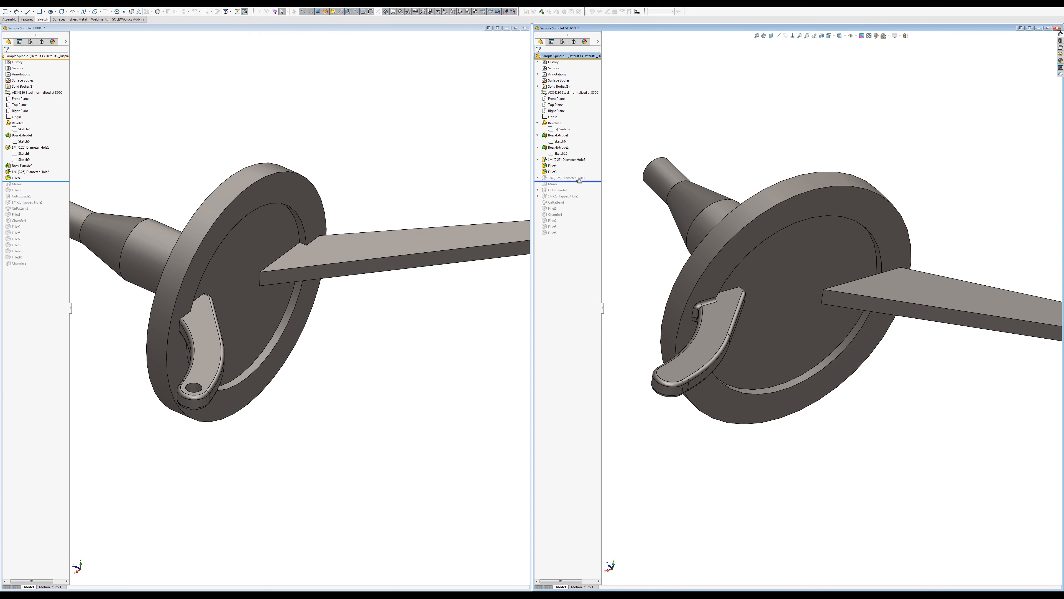
Step: Free the curved arm hole's position sketch from its existing relation and reorder the hole feature before Boss-Extrude2 in the second part
click(538, 177)
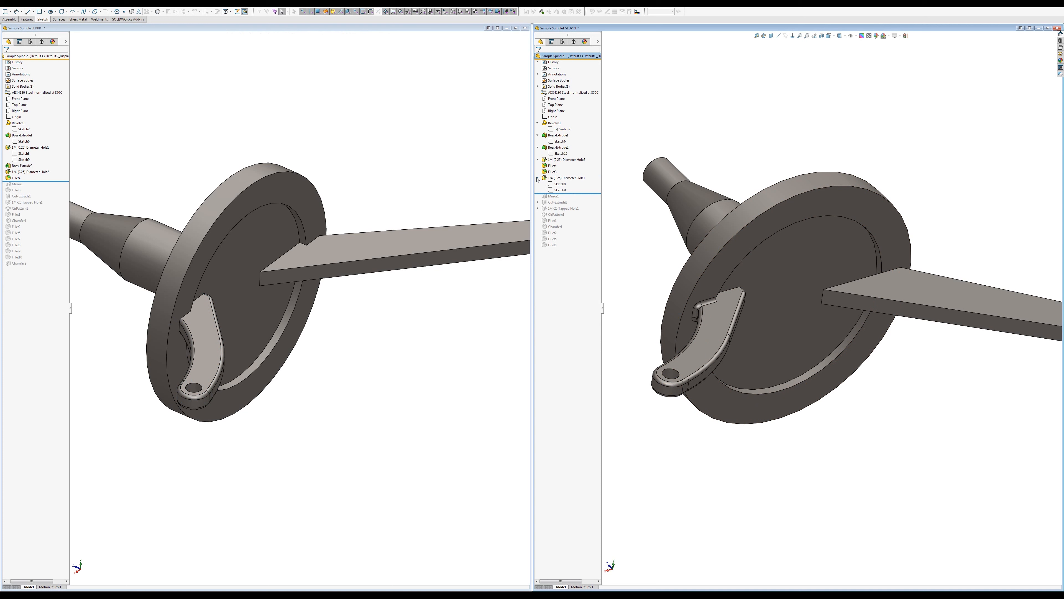
click(557, 184)
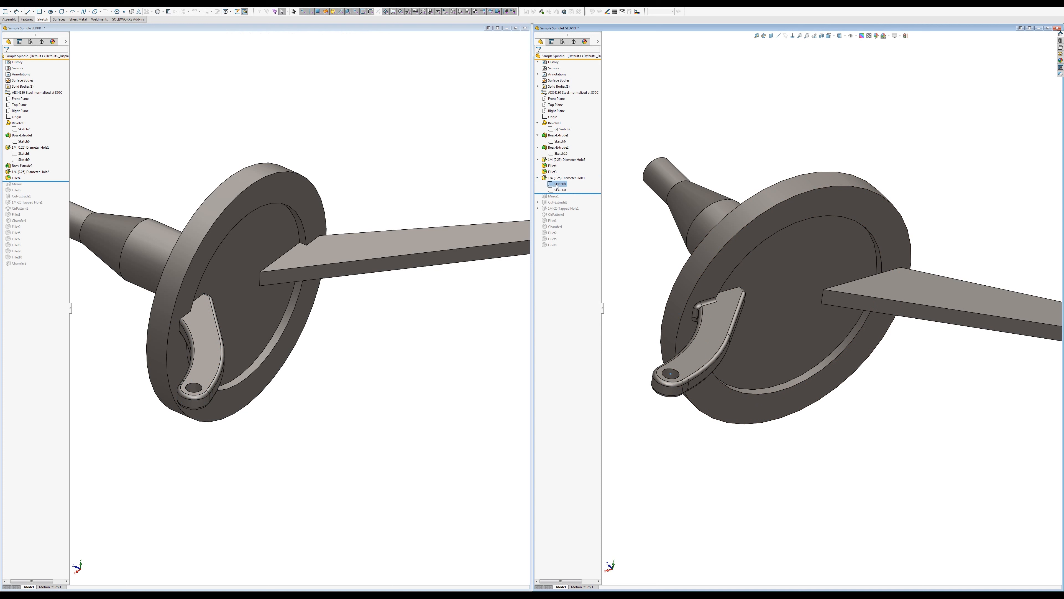
click(562, 170)
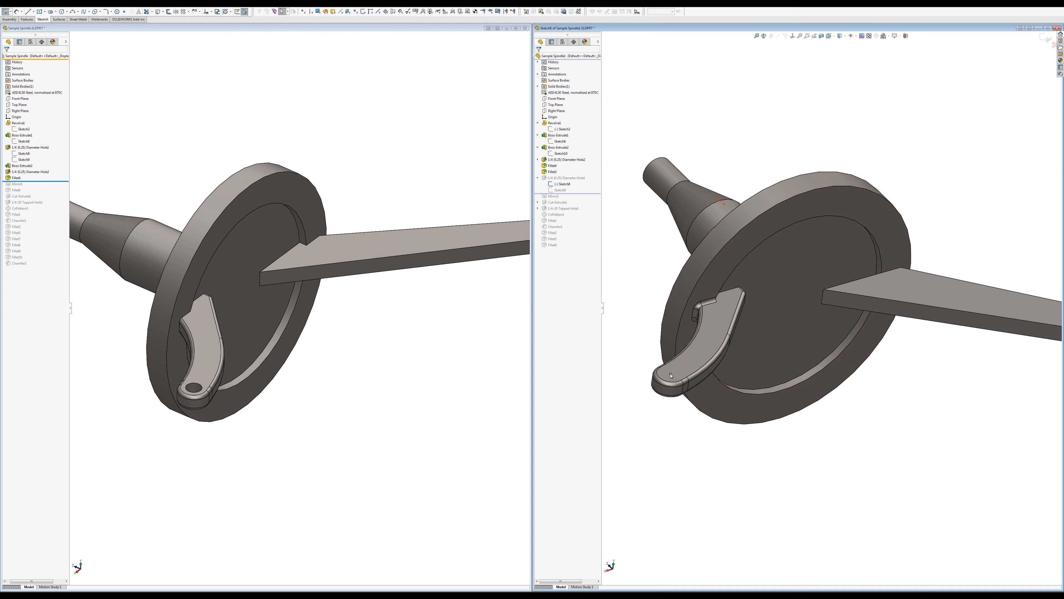
click(1046, 38)
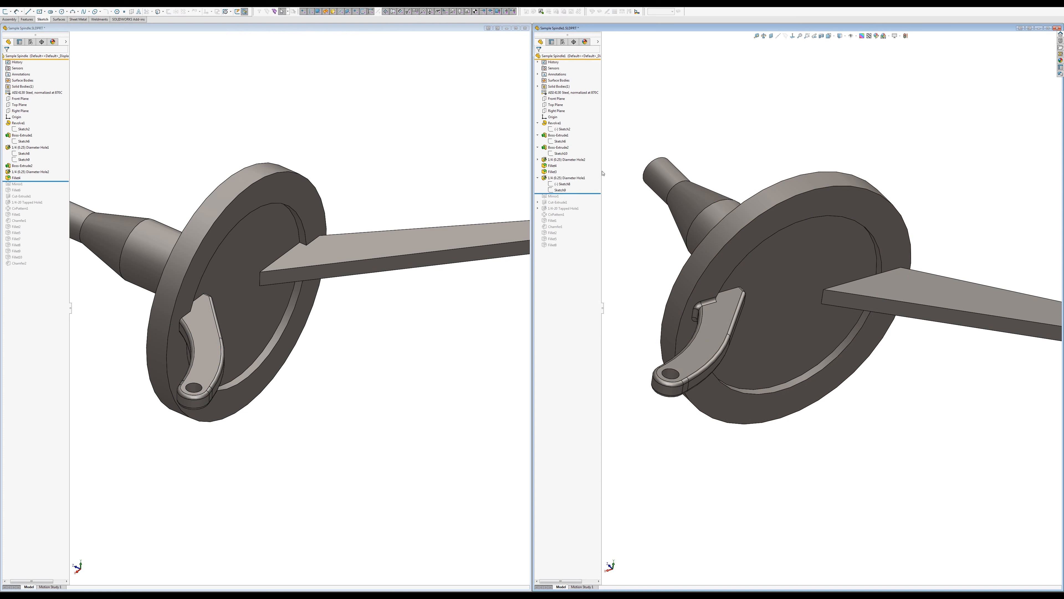
drag(566, 178, 566, 143)
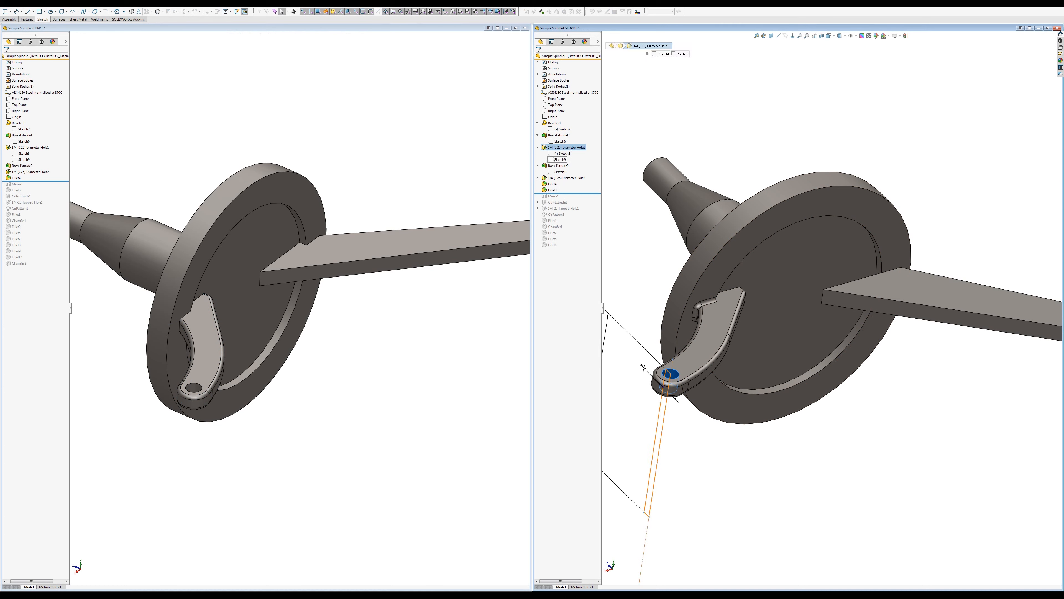
Step: Edit the hole's position sketch so its point sits at the centre of the curved arm's rounded end arc
click(563, 154)
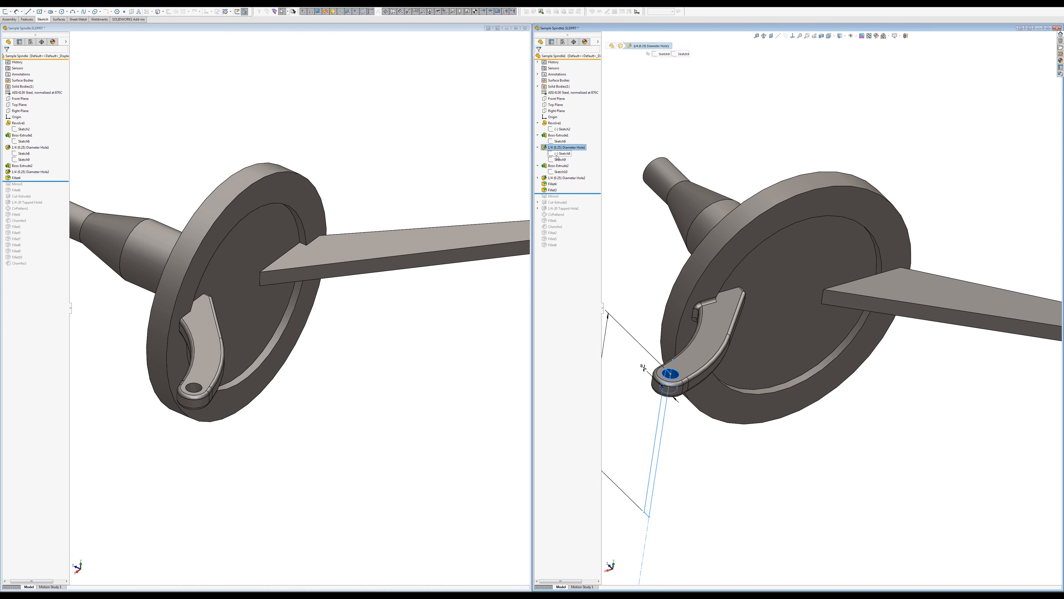
click(564, 137)
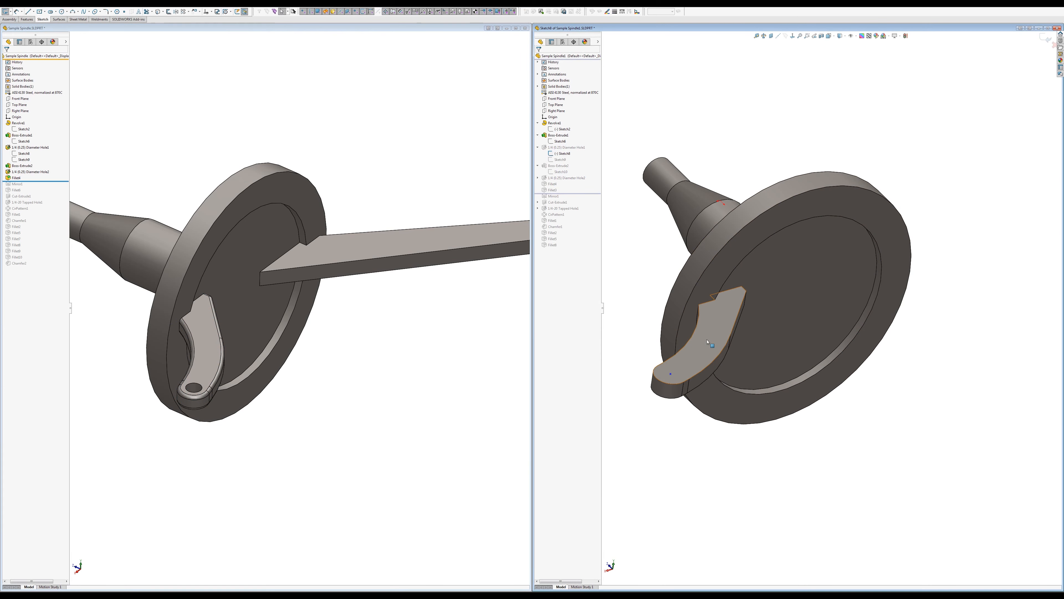
click(664, 377)
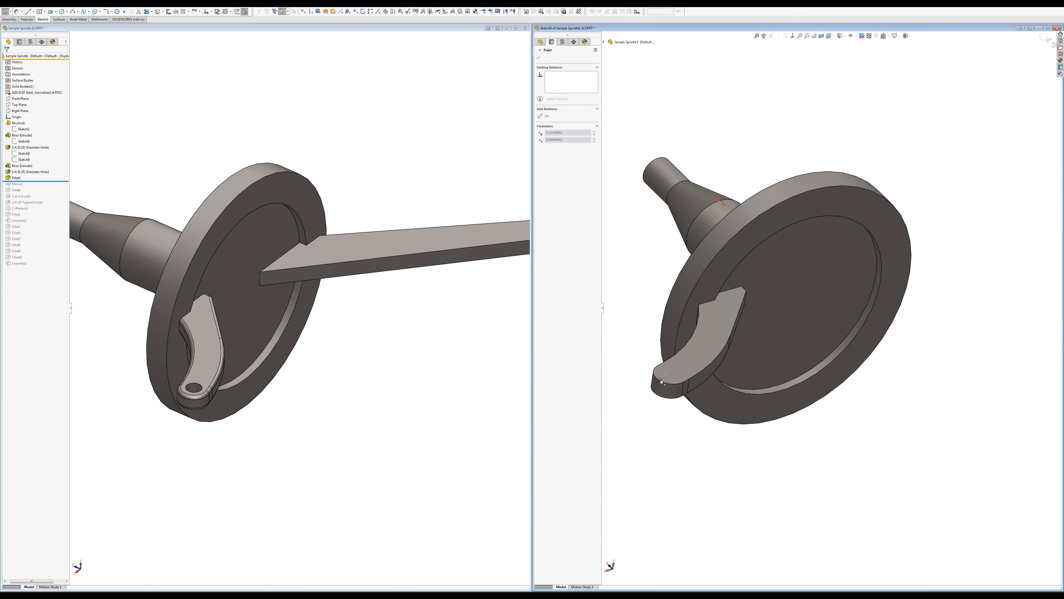
drag(661, 381, 670, 375)
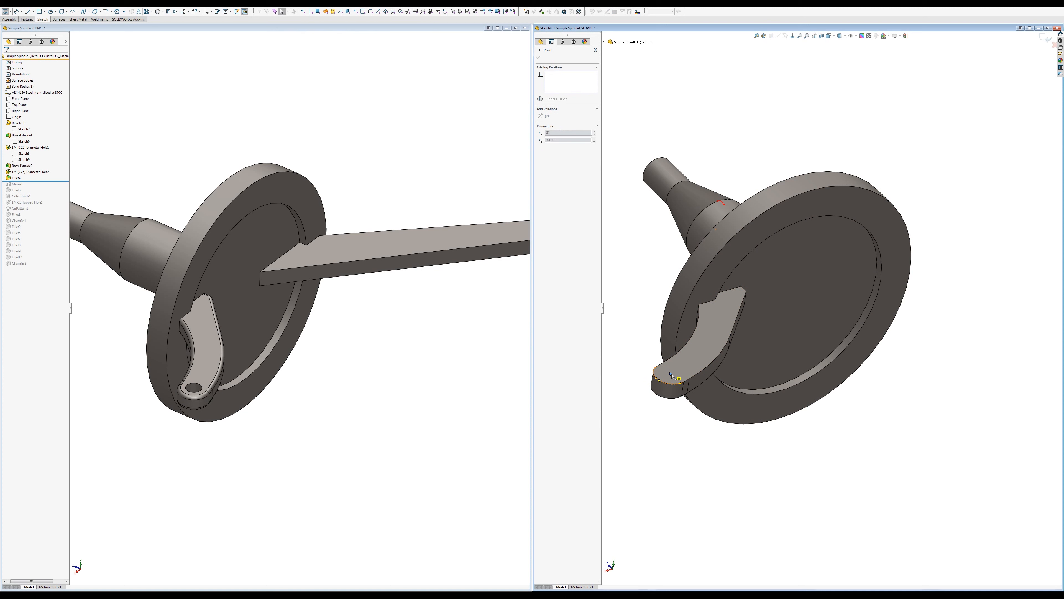
click(1046, 39)
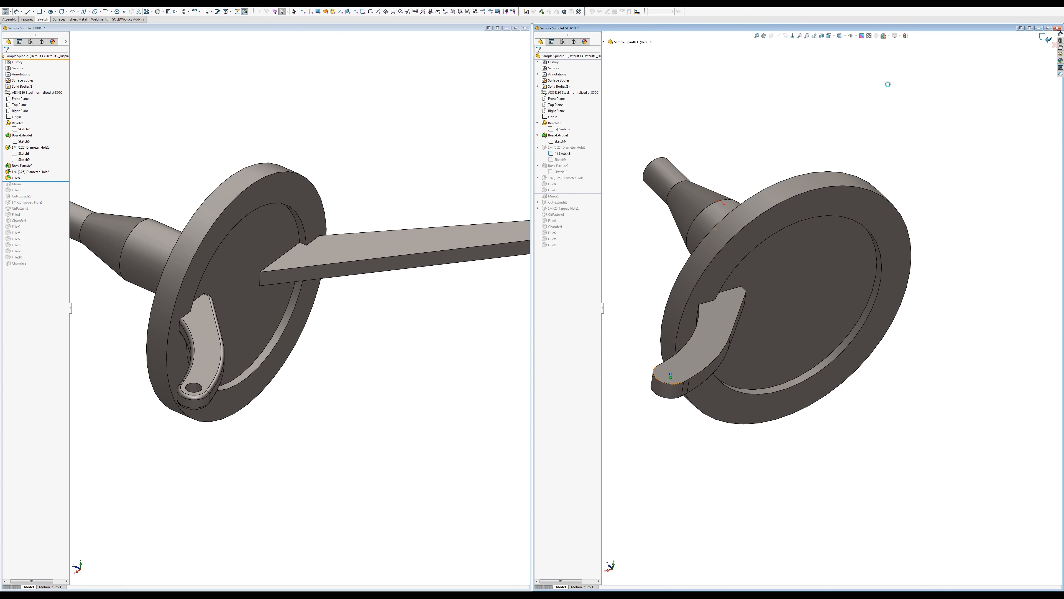
Step: Roll both spindle parts' histories forward past the mirror and the extruded cut, including the intervening fillet in the first part
click(556, 191)
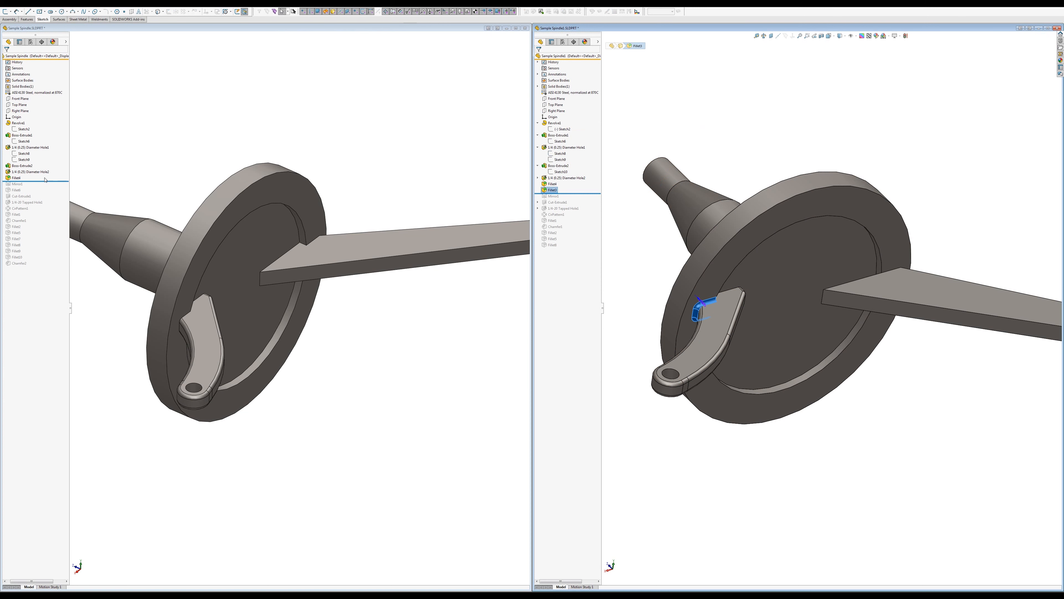
drag(46, 182, 45, 187)
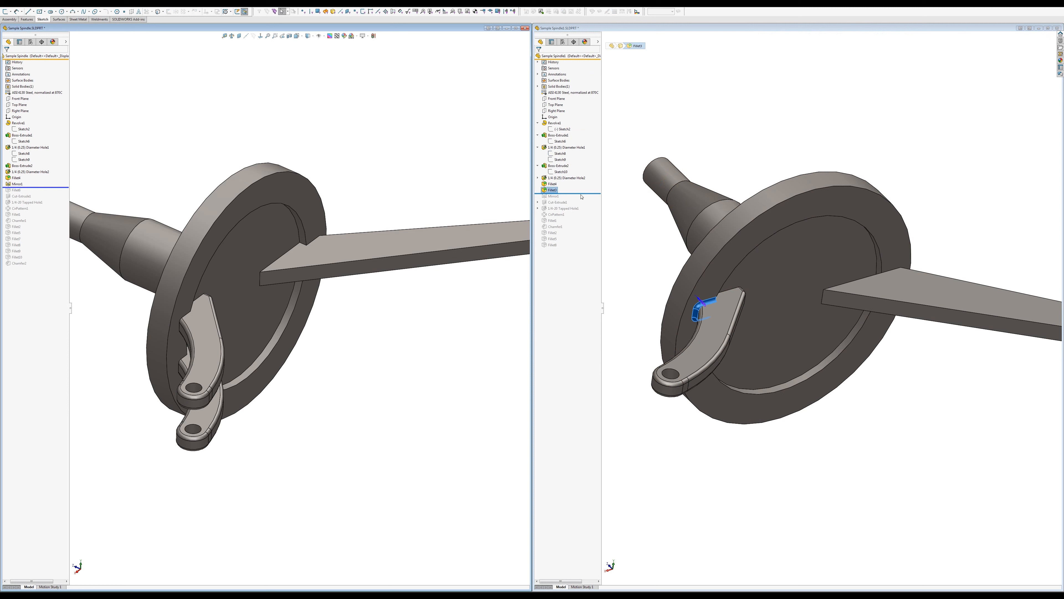
drag(581, 194, 583, 204)
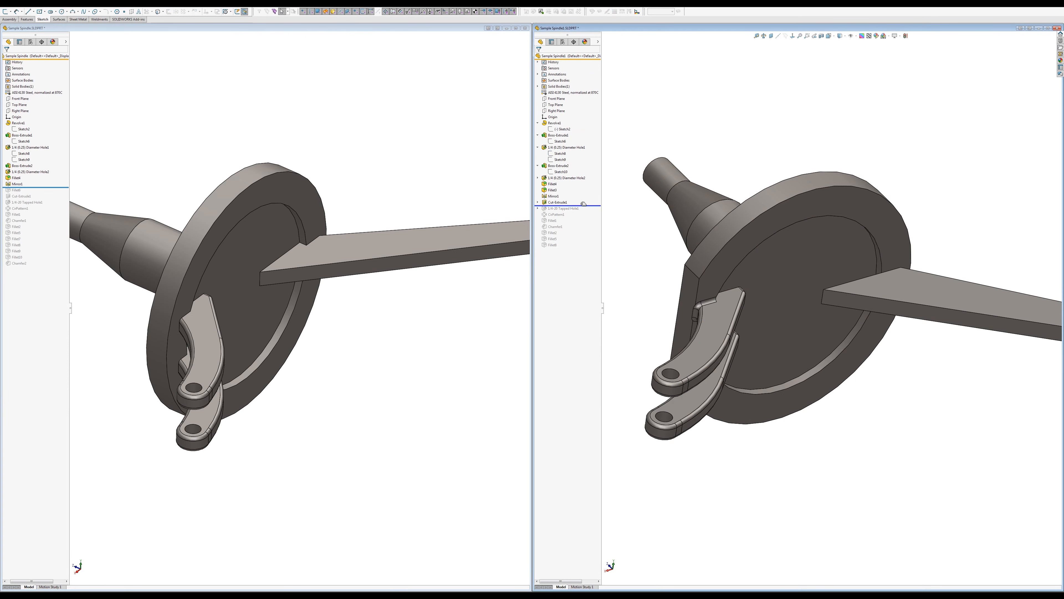
middle_drag(625, 283, 721, 370)
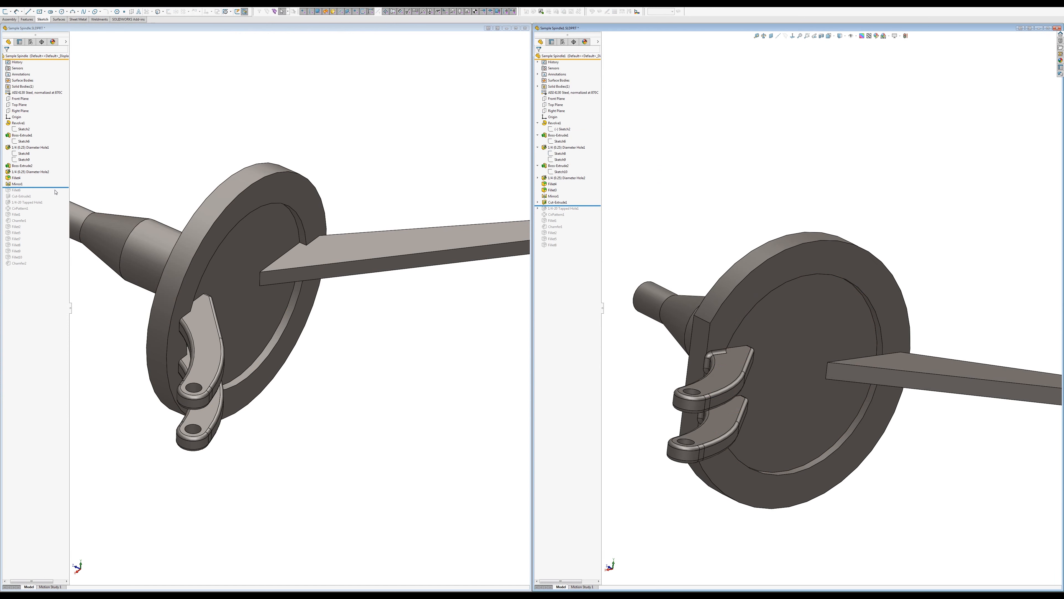
drag(54, 188, 46, 200)
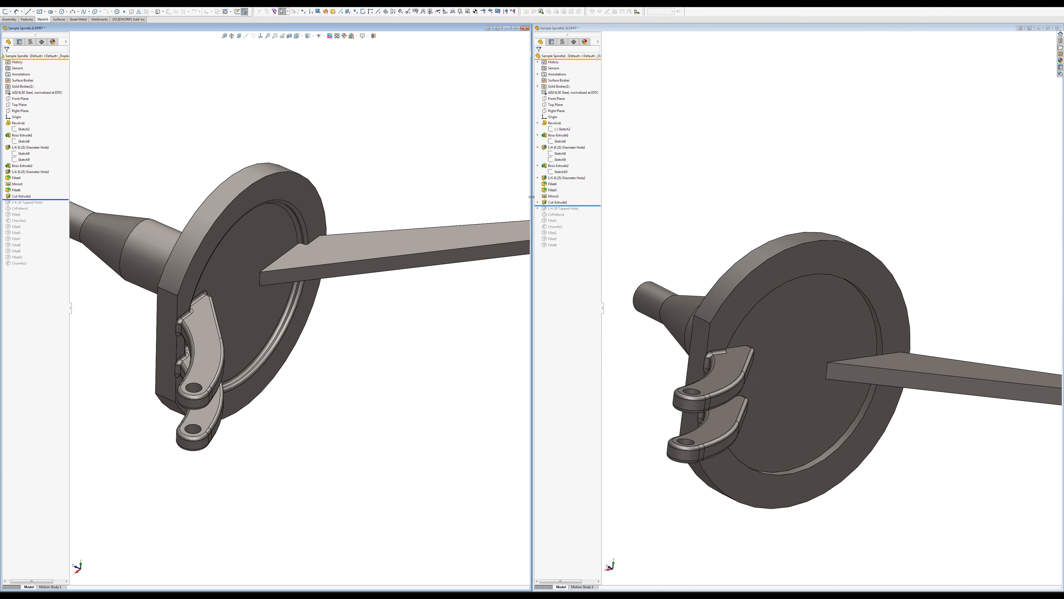
Step: Examine the extruded cut in both parts and how it meets the arm's fillet on the first part
click(557, 202)
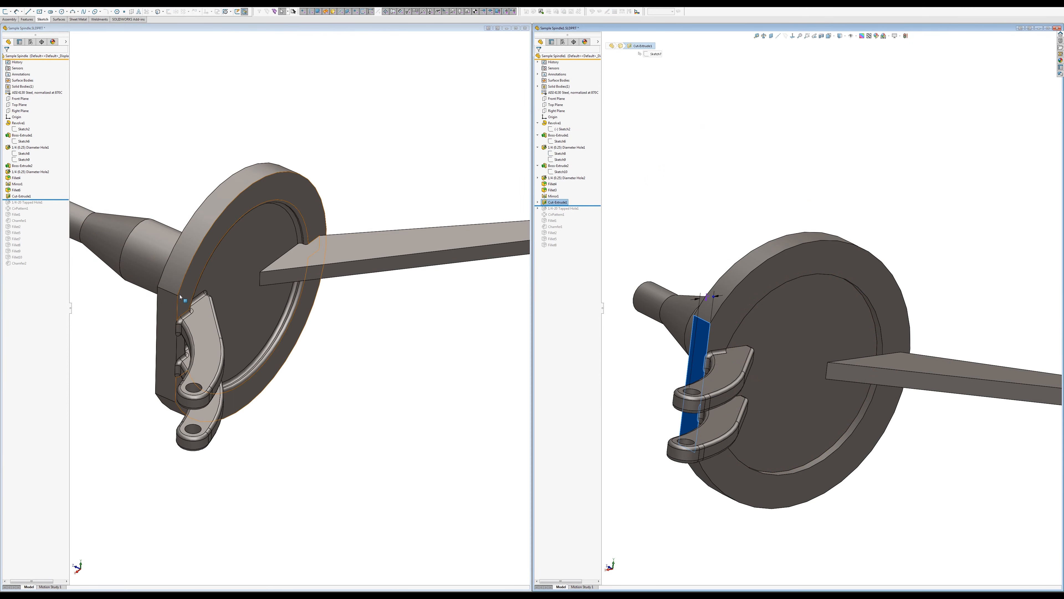
middle_drag(180, 296, 218, 289)
scroll(213, 338, down, 3)
scroll(216, 288, down, 6)
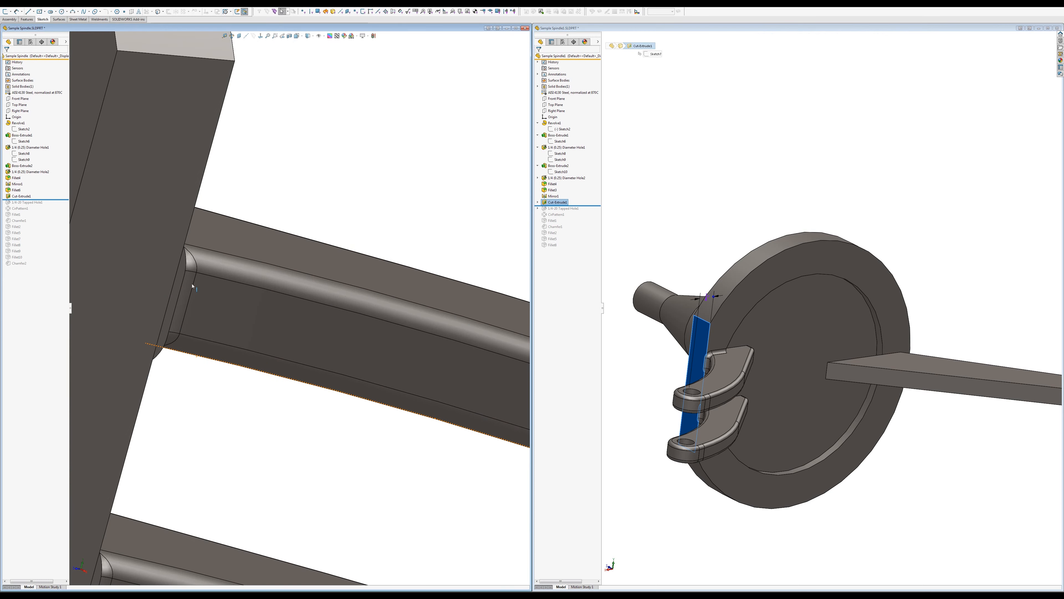
click(179, 289)
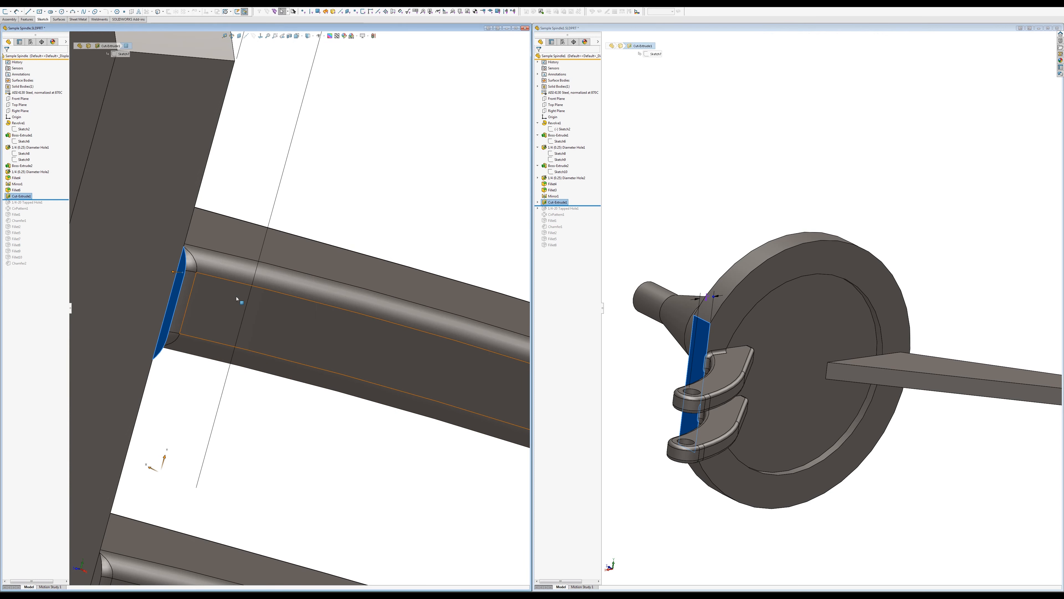
middle_drag(233, 305, 98, 280)
scroll(298, 308, up, 3)
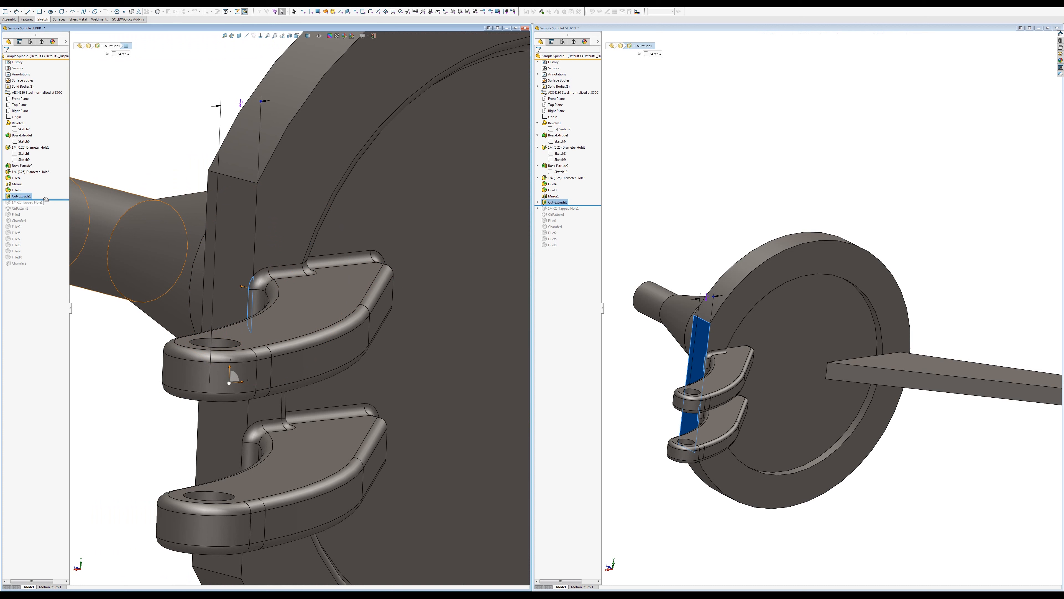
Step: Edit the first part's extruded cut to add a second direction ending Up To Surface at the narrow face beside the upper arm's base
click(27, 196)
click(33, 177)
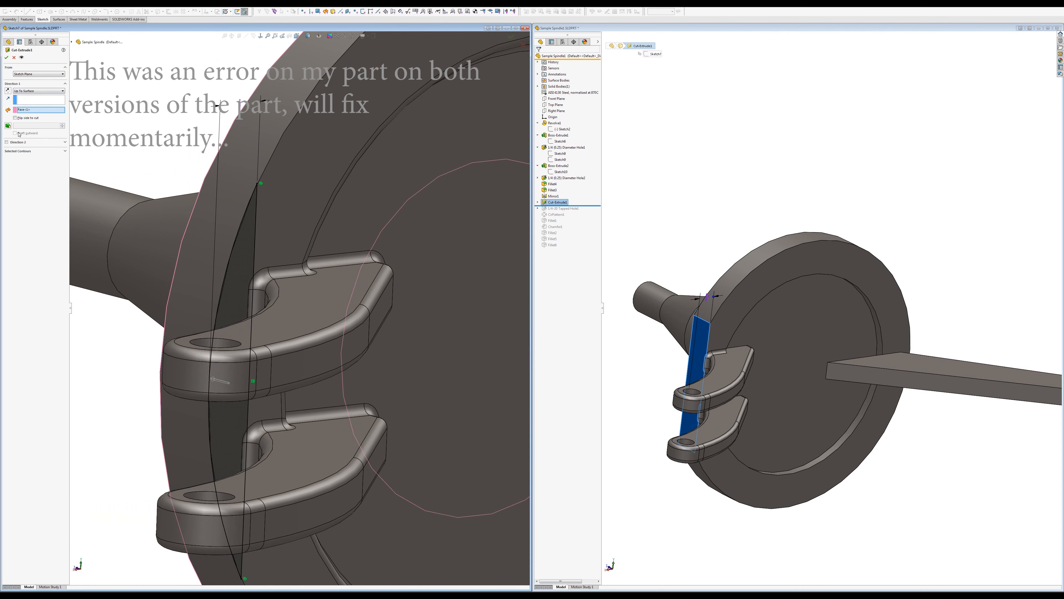
click(7, 142)
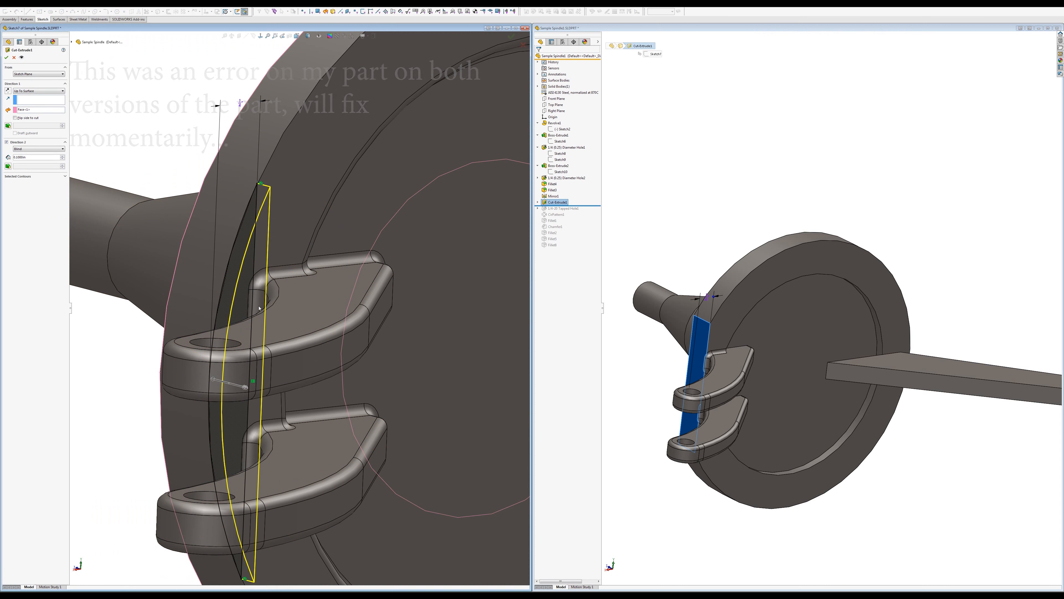
click(31, 148)
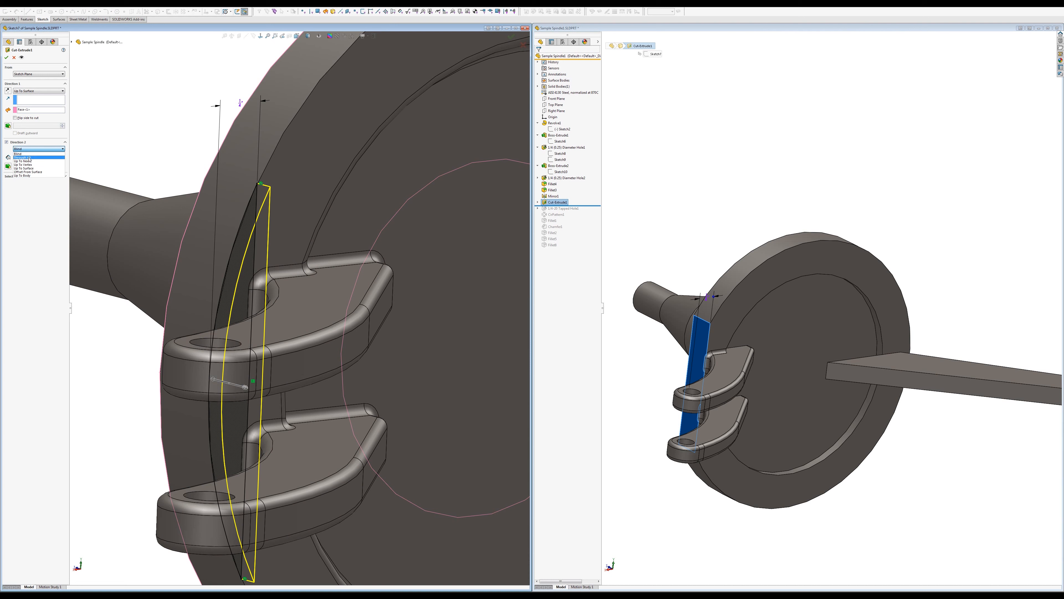
click(24, 168)
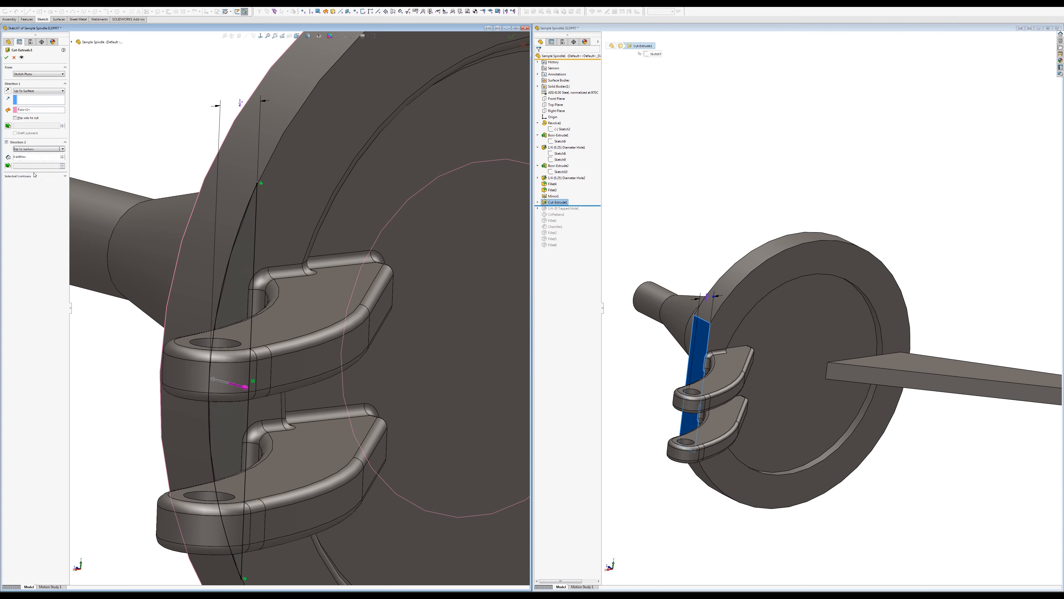
click(260, 304)
right_click(262, 302)
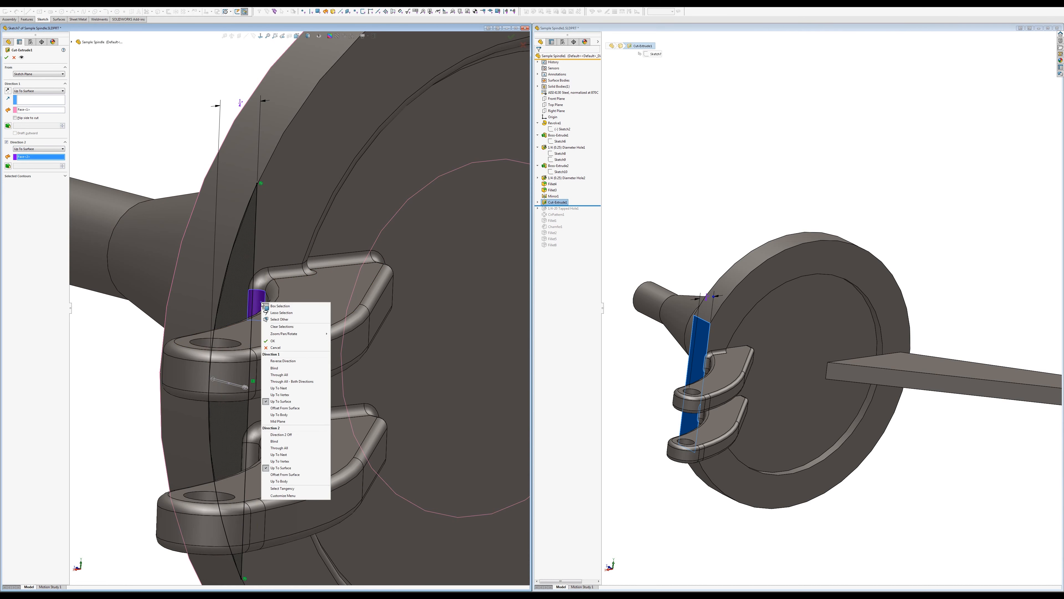
click(277, 341)
mouse_move(280, 345)
middle_down()
mouse_move(314, 364)
mouse_move(299, 348)
middle_up()
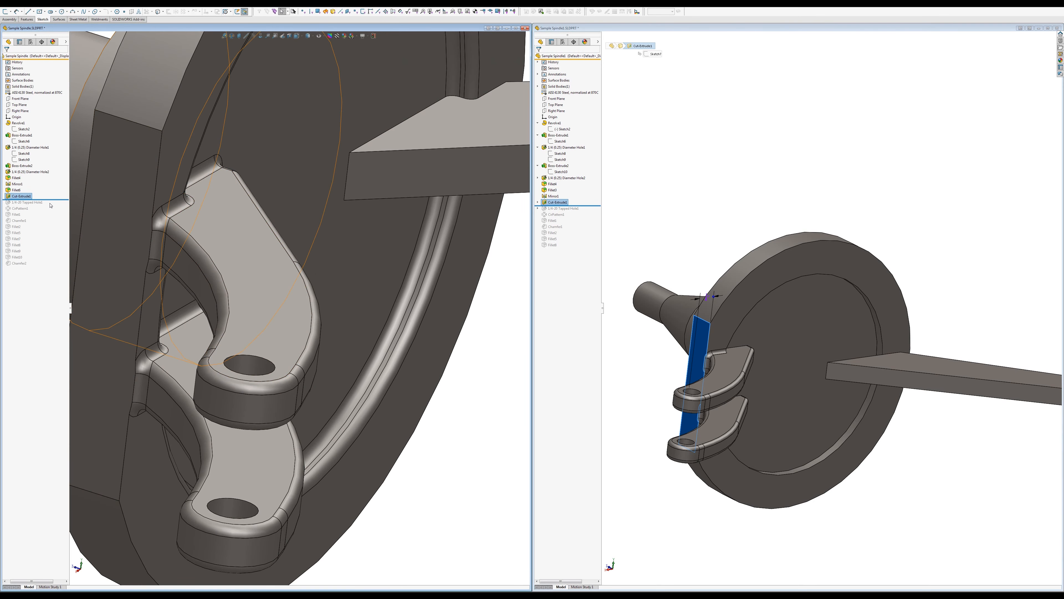
Step: Compare the second part's arm-base fillet with the first part's fillet around both arms and the circular recess
click(630, 358)
scroll(635, 369, down, 3)
mouse_move(743, 357)
middle_down()
mouse_move(794, 334)
mouse_move(760, 341)
mouse_move(754, 362)
middle_up()
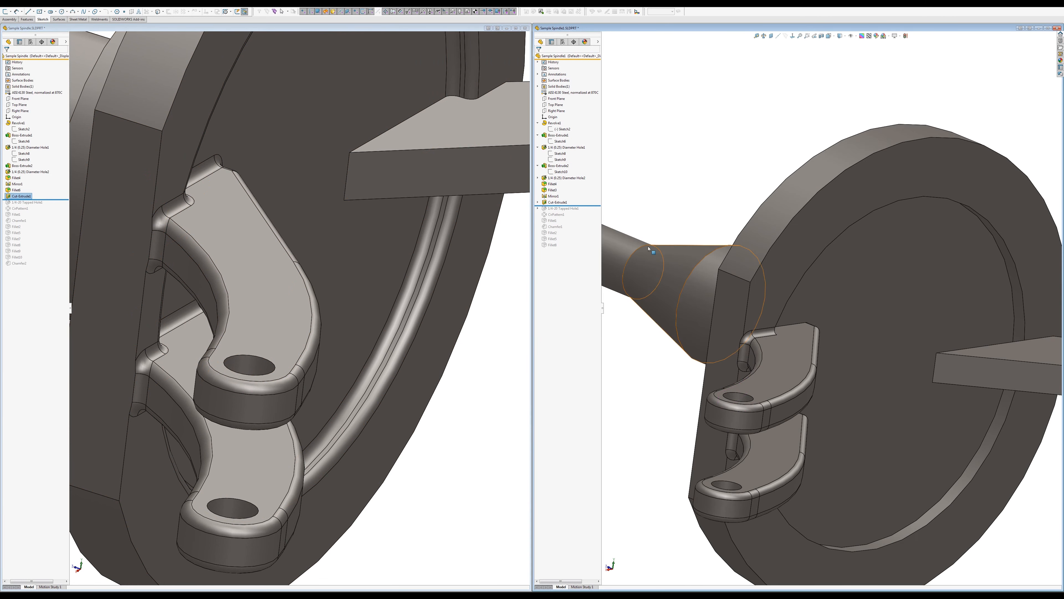
click(554, 190)
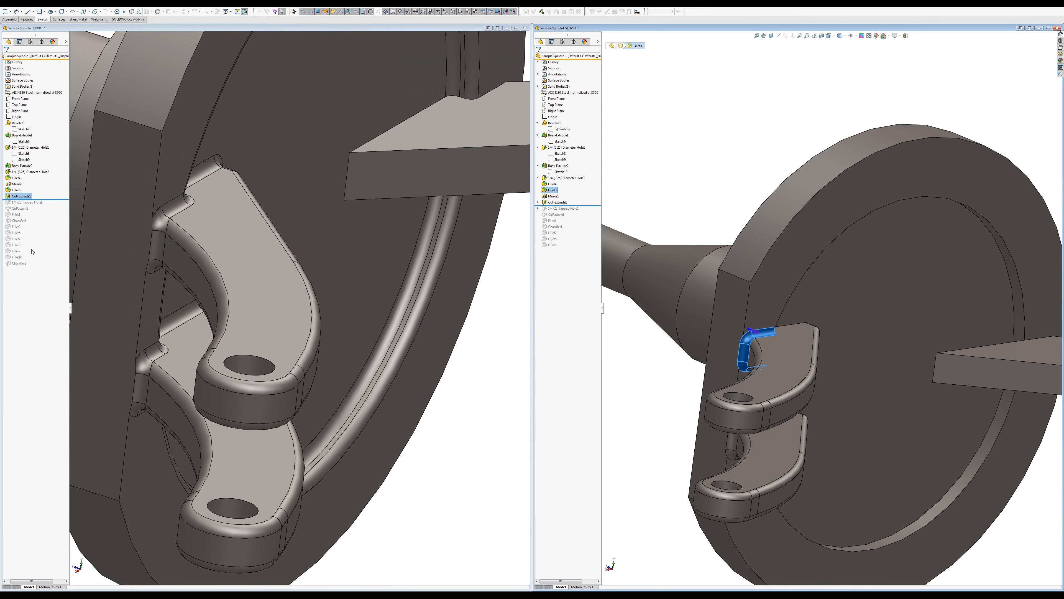
click(13, 191)
middle_drag(250, 262, 230, 238)
key(f)
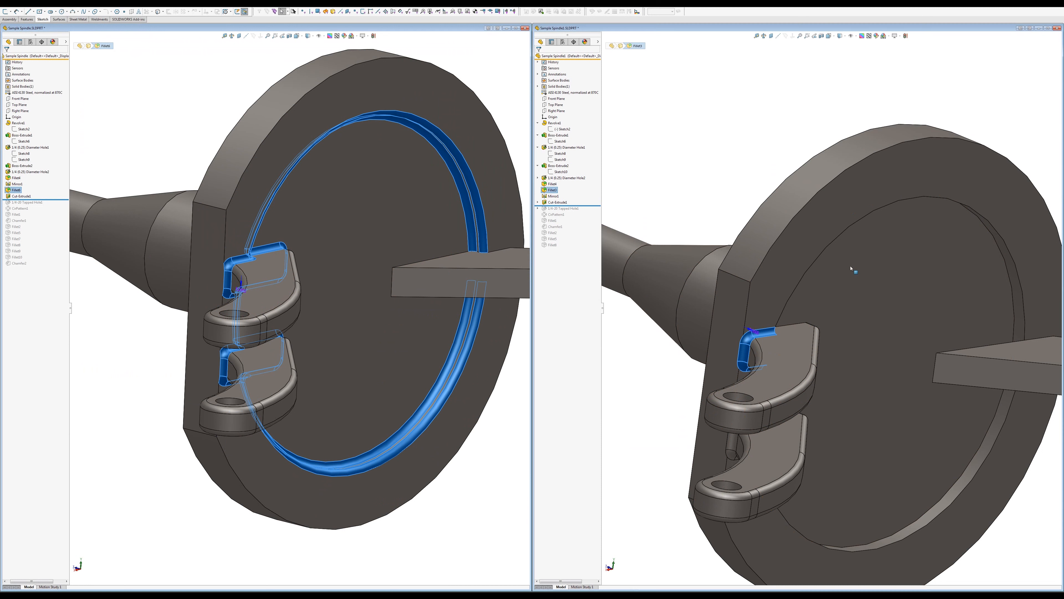
Step: Delete the fillet at the upper arm's base that precedes the mirror in the second part
click(673, 244)
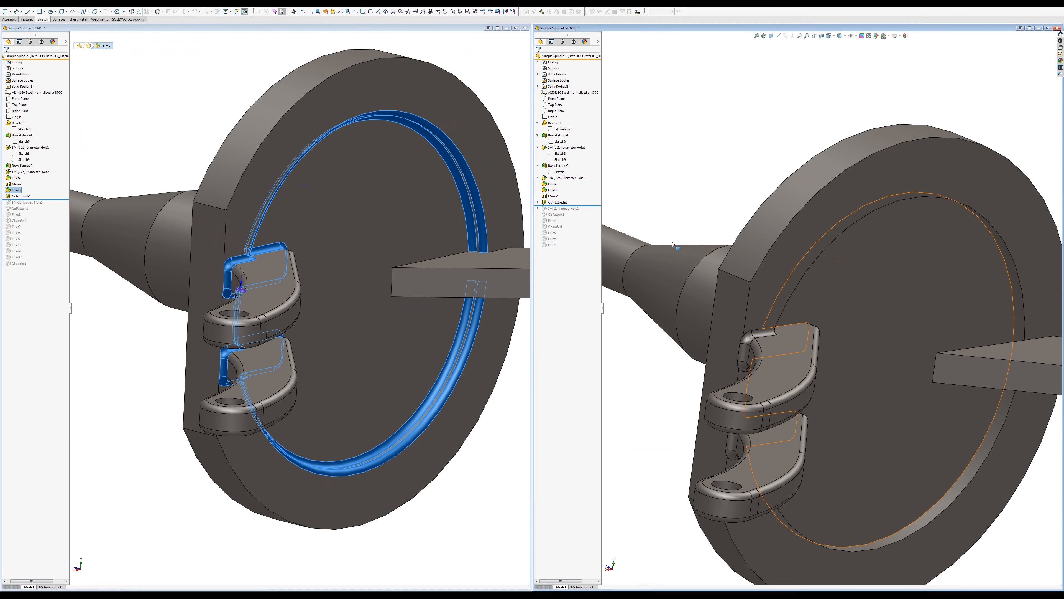
click(552, 202)
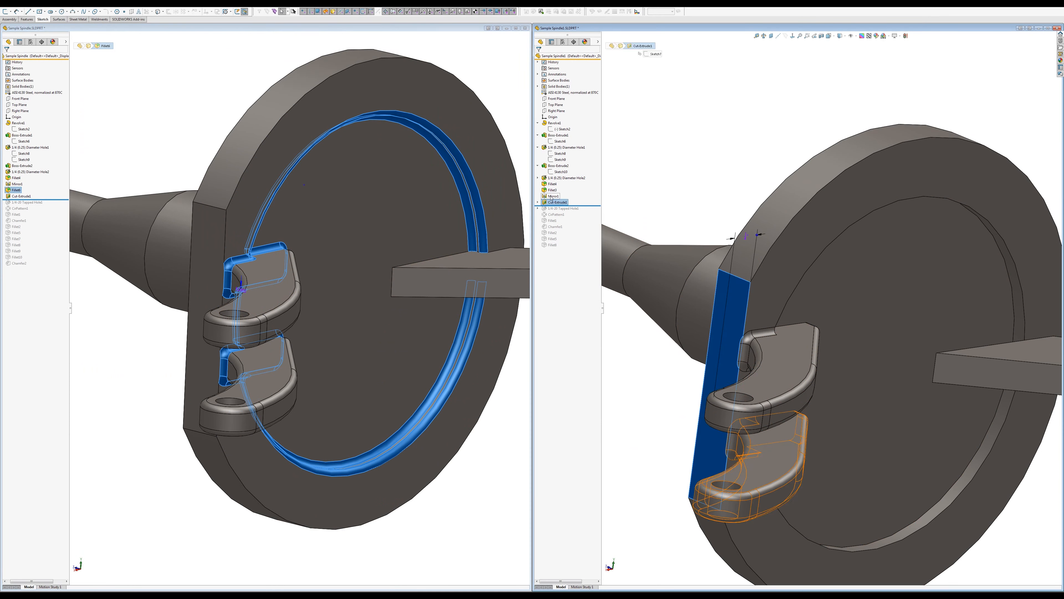
key(Escape)
click(558, 191)
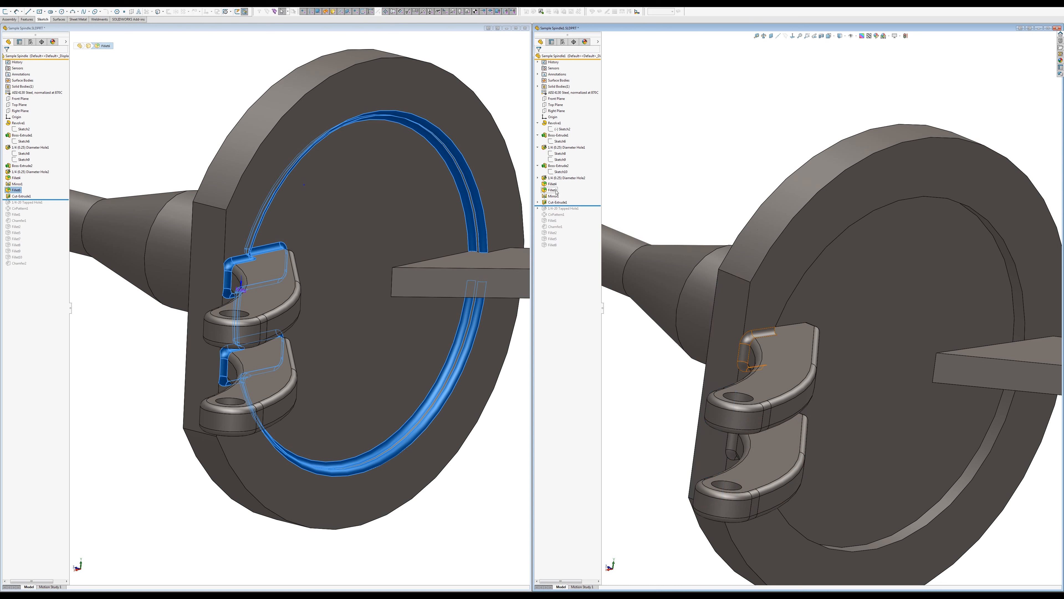
key(Delete)
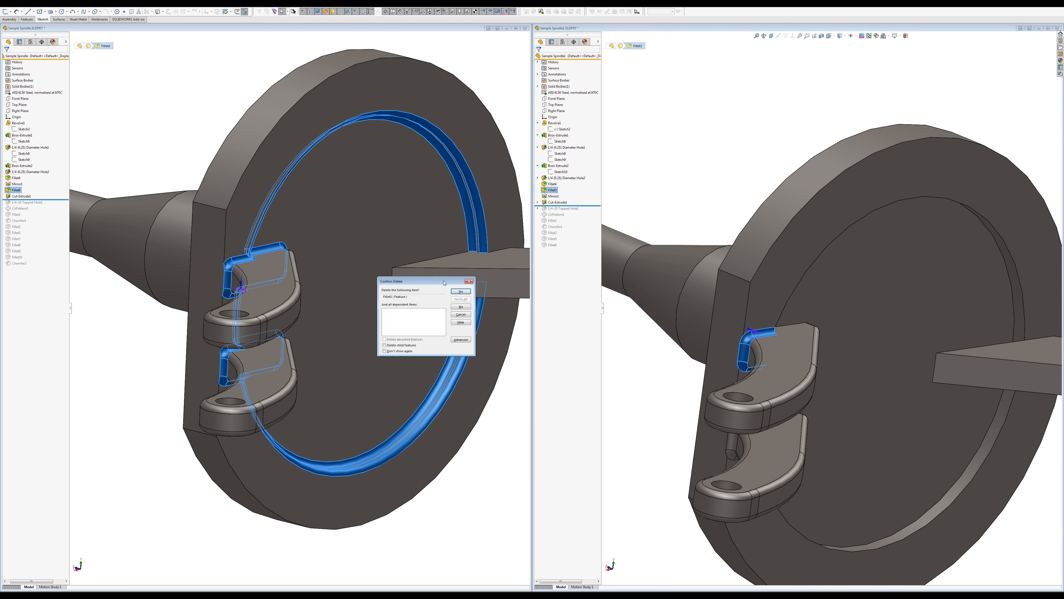
click(461, 291)
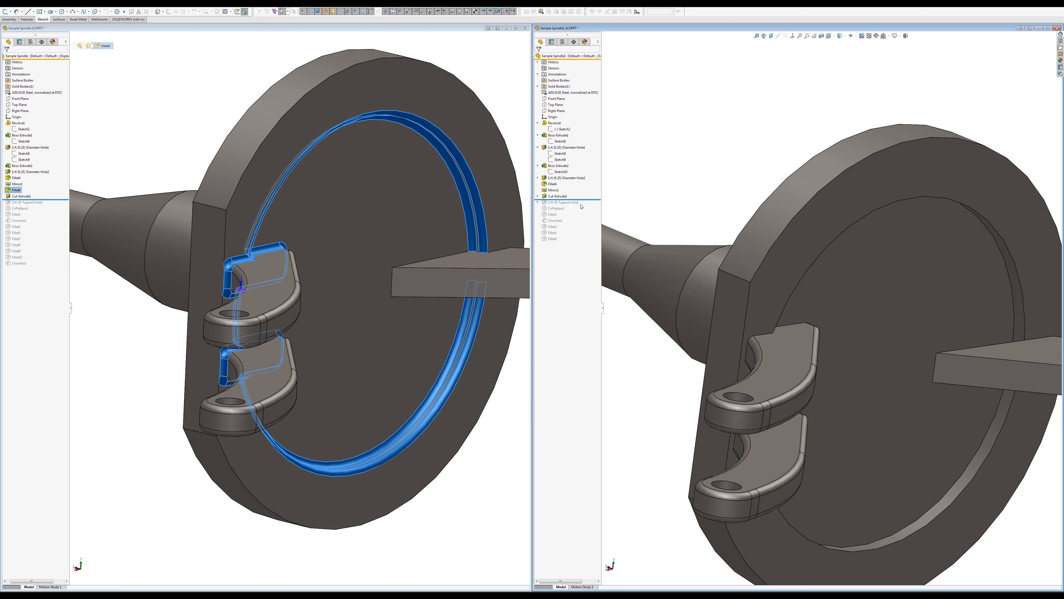
Step: Start a fillet after the second part's extruded cut and include the inner and outer edges of the disc's circular recess
click(589, 199)
click(27, 19)
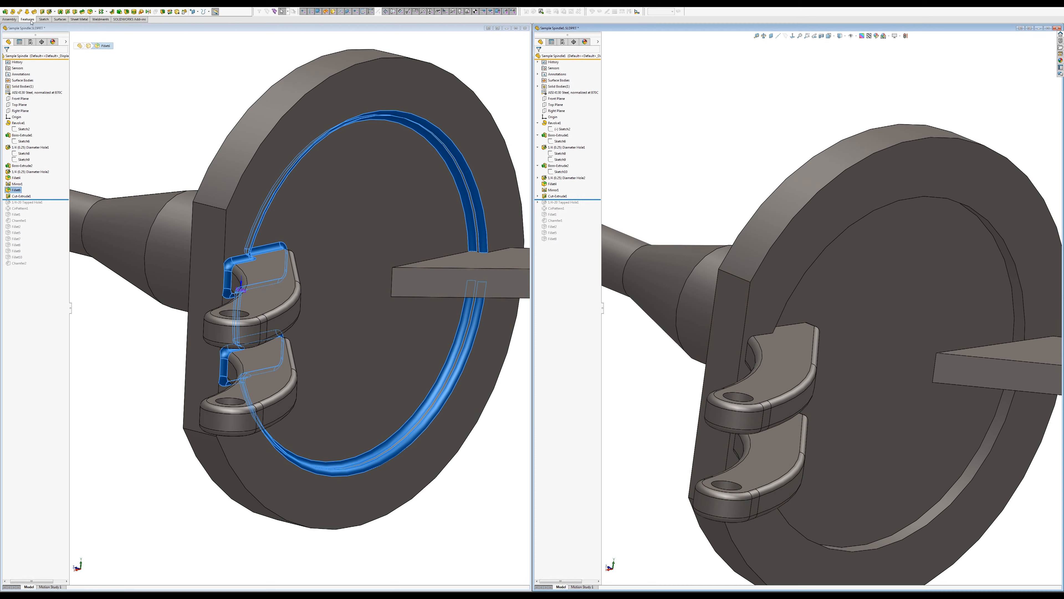
click(90, 12)
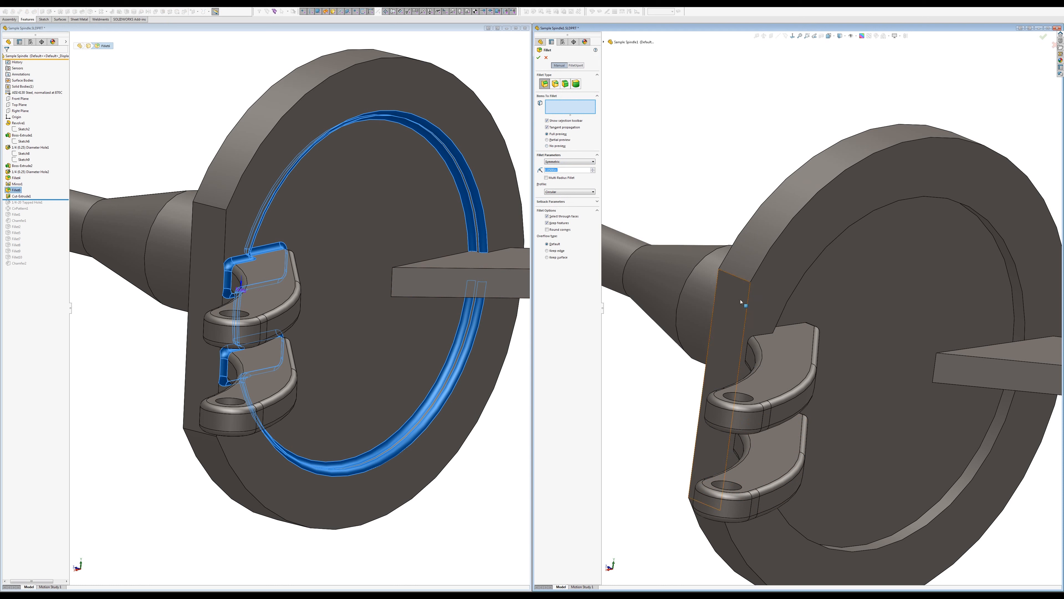
click(1008, 415)
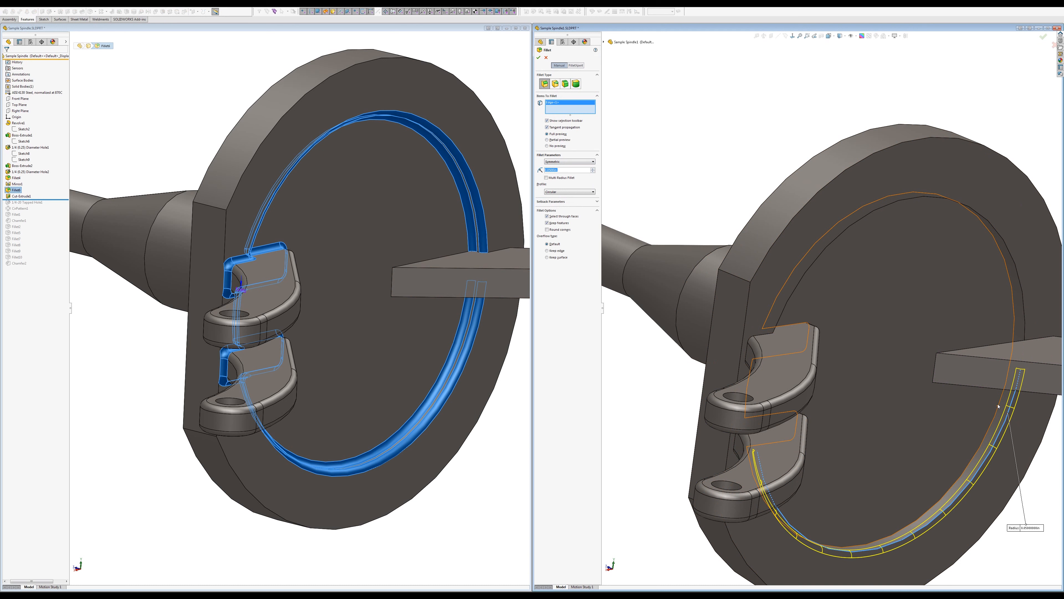
click(988, 424)
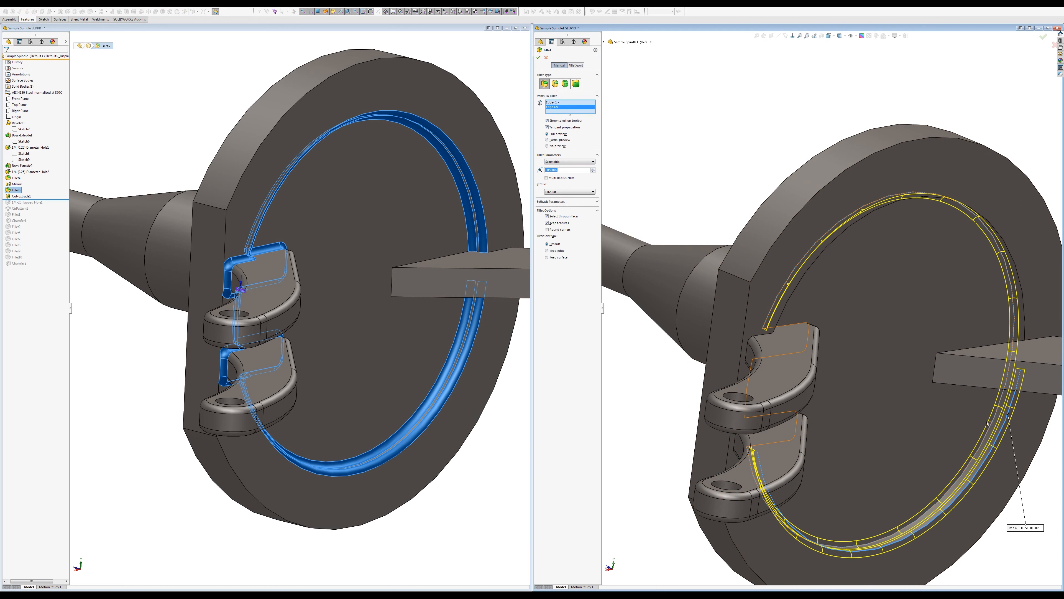
click(1023, 327)
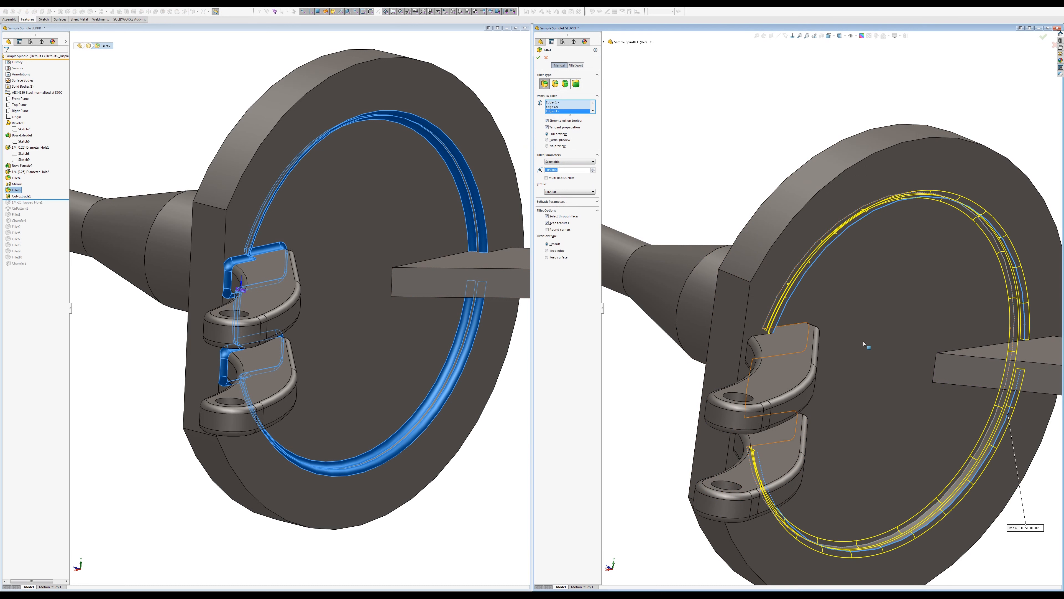
Step: Add both arms' base edges and the edges linking the arms to the fillet, and create it
middle_drag(864, 343, 800, 207)
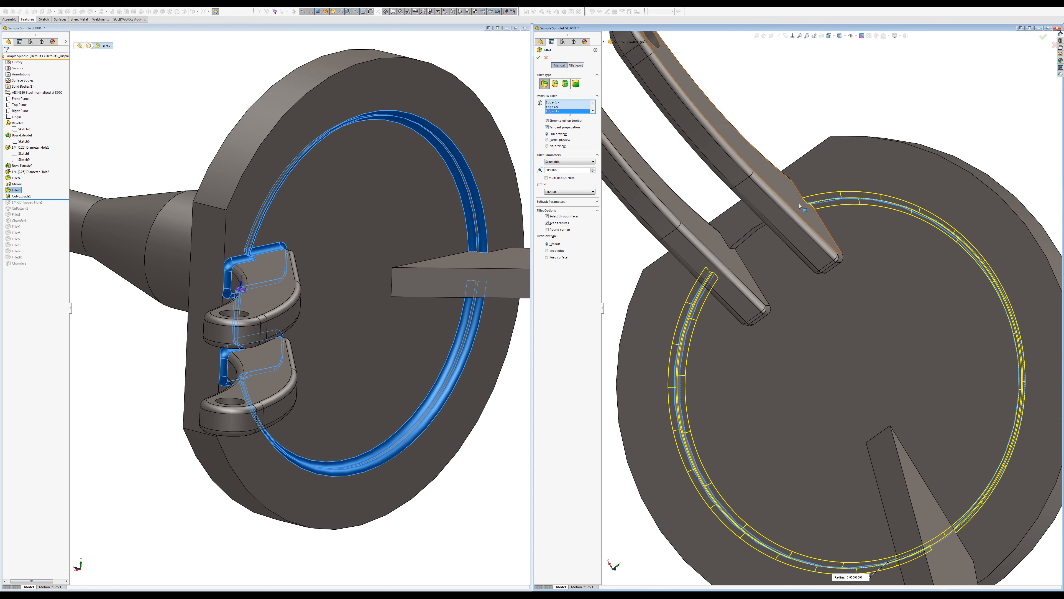
click(827, 228)
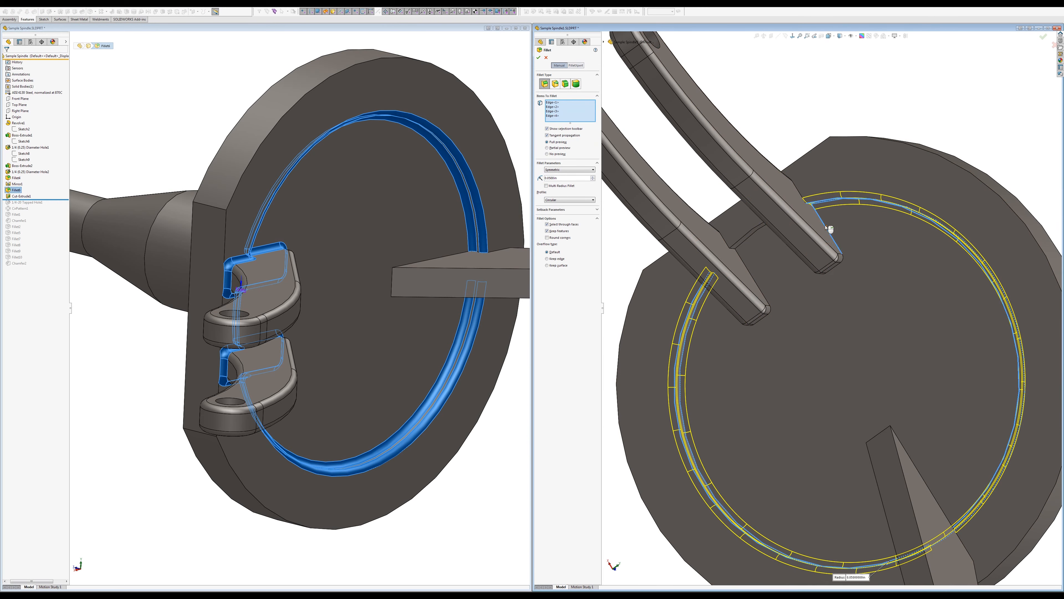
click(747, 266)
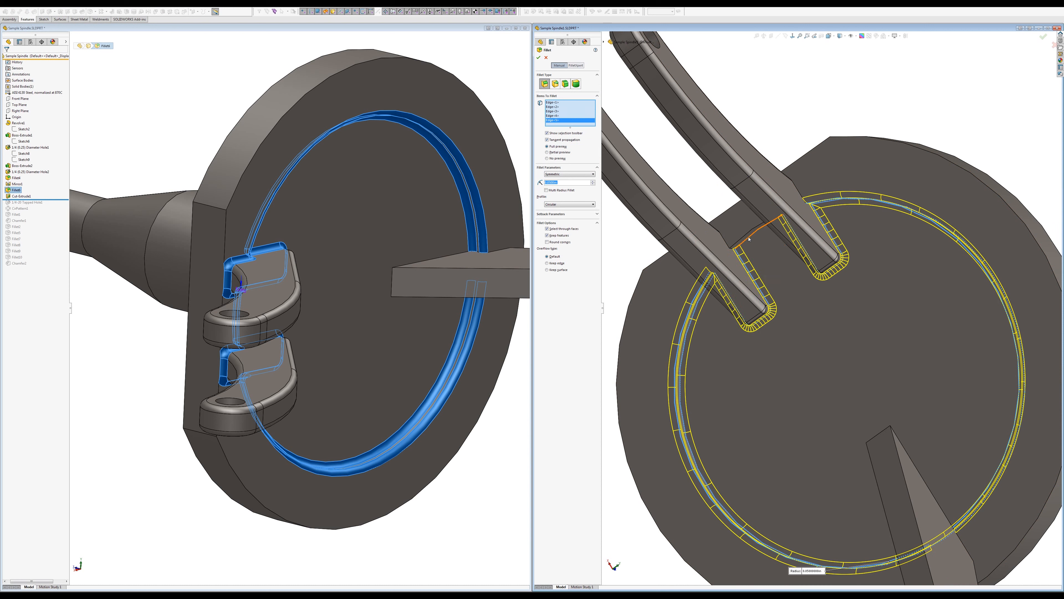
click(733, 252)
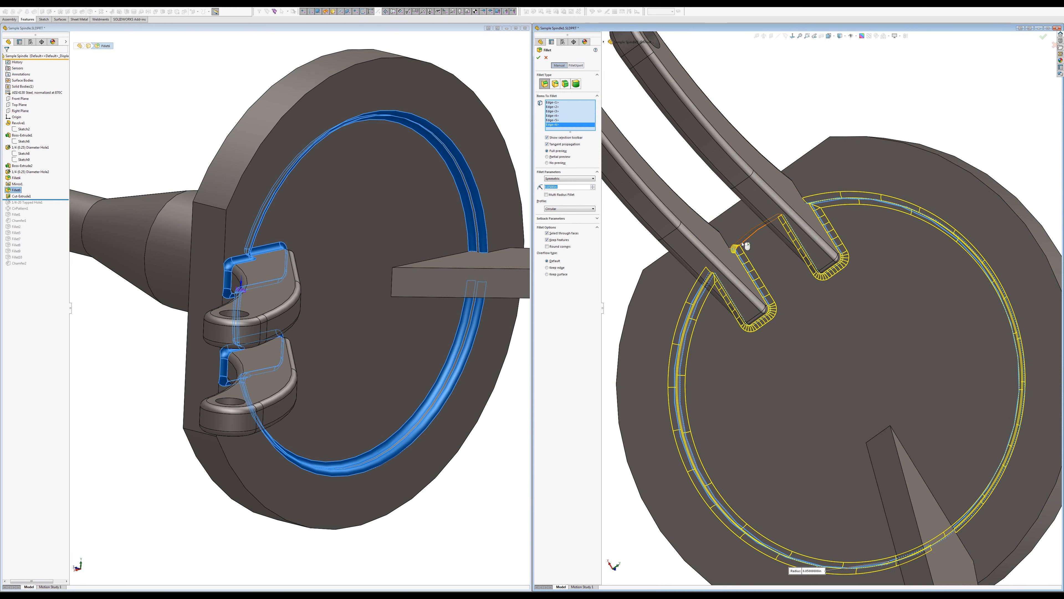
middle_drag(741, 244, 777, 236)
scroll(772, 247, down, 2)
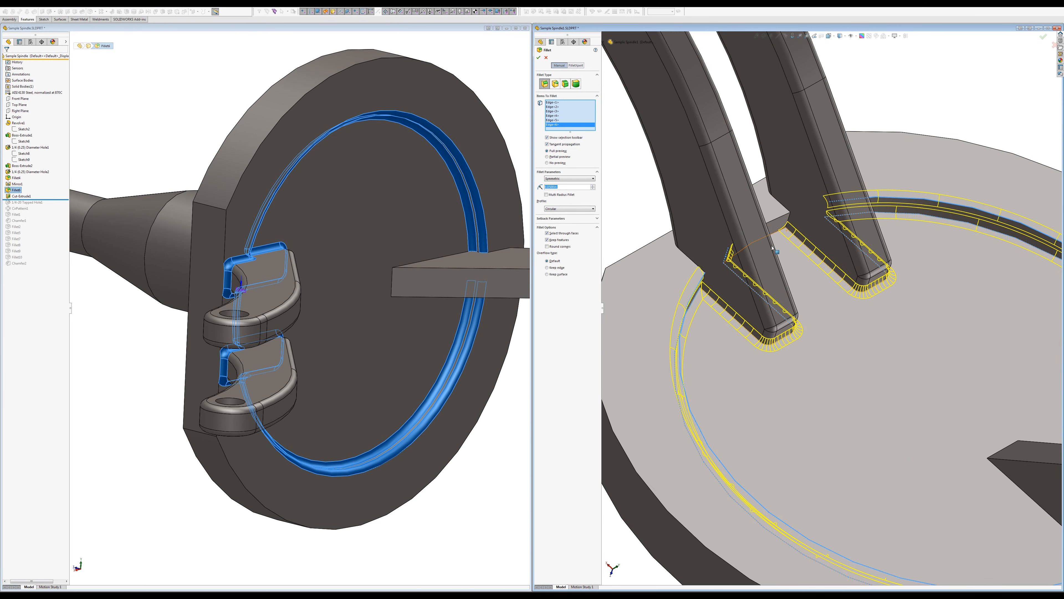
click(782, 218)
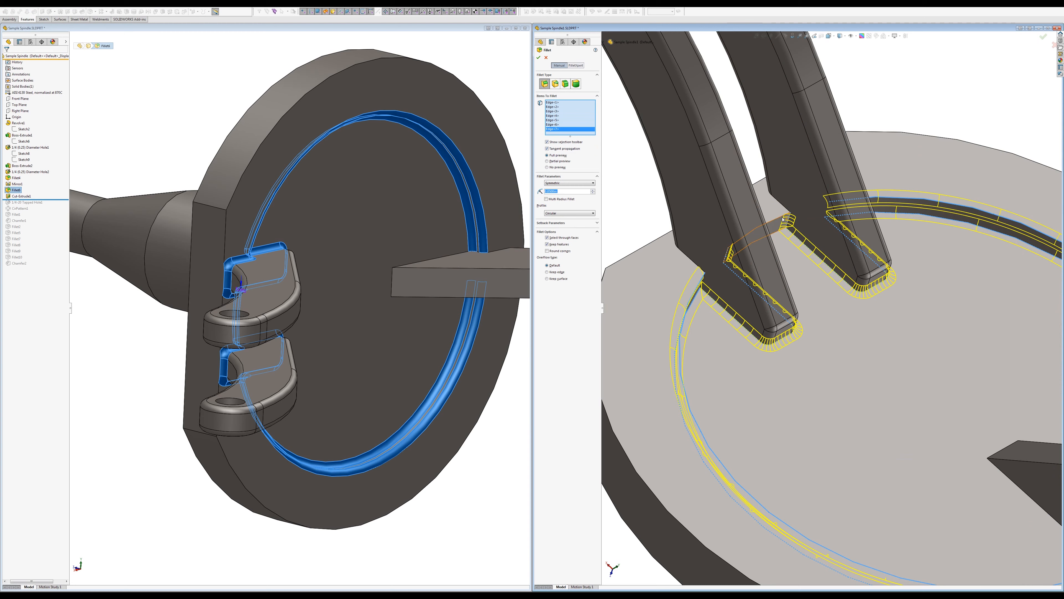
click(778, 219)
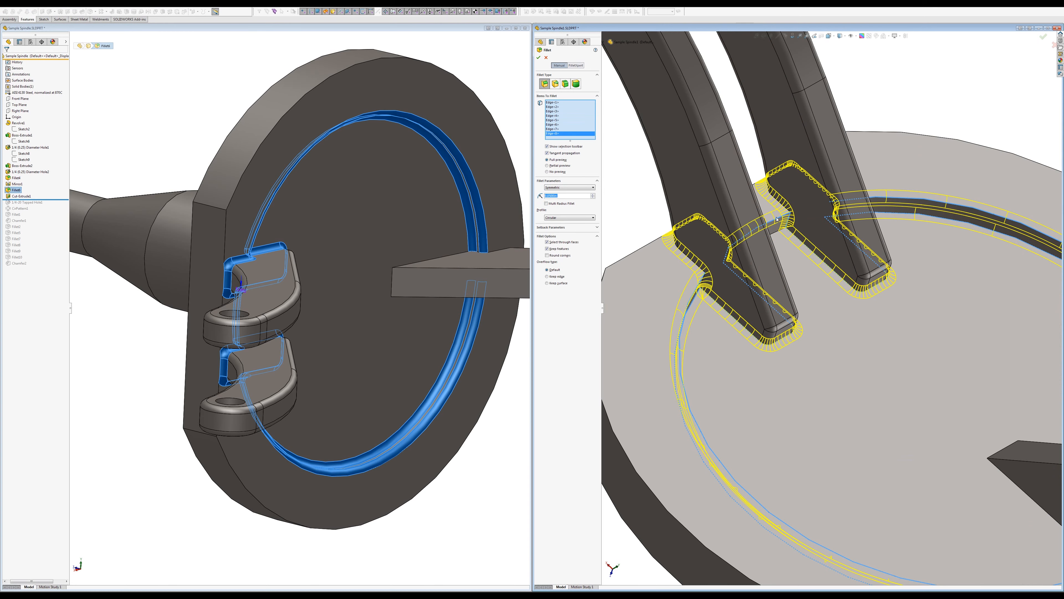
scroll(777, 218, up, 3)
middle_drag(777, 218, 756, 336)
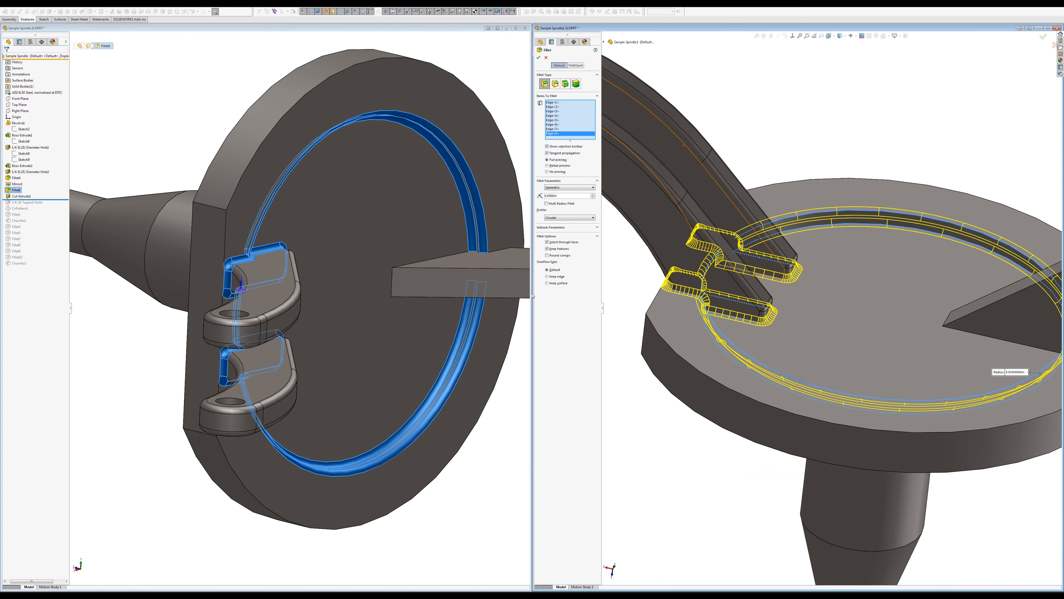
click(553, 284)
click(1044, 37)
Step: Examine the new fillet around the second part's arm bases and cut face, and compare it with the first part's arms
middle_drag(741, 256, 788, 284)
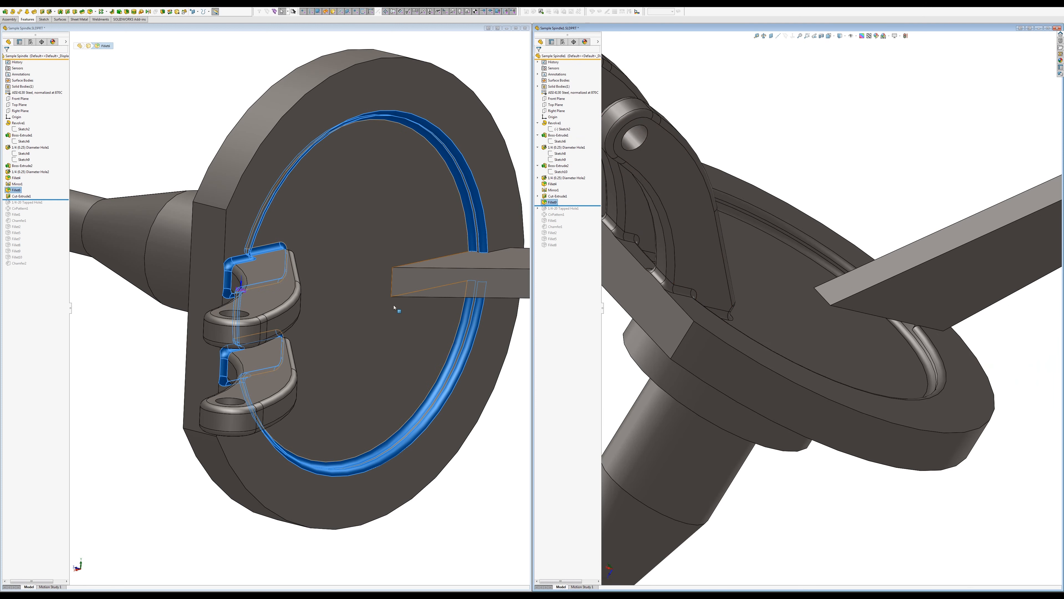
click(95, 128)
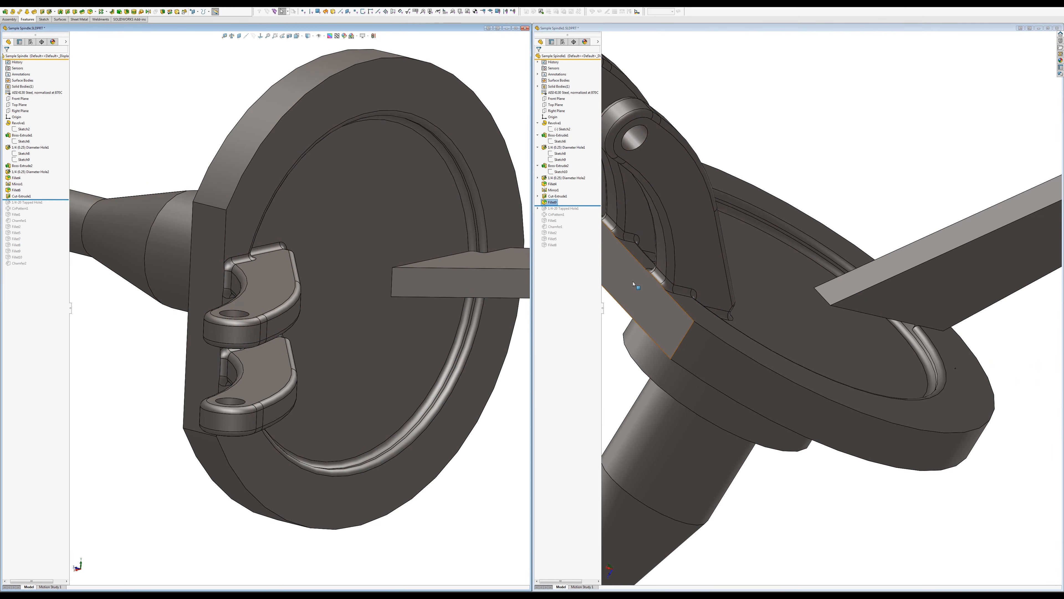
middle_drag(620, 306, 670, 300)
scroll(671, 301, down, 5)
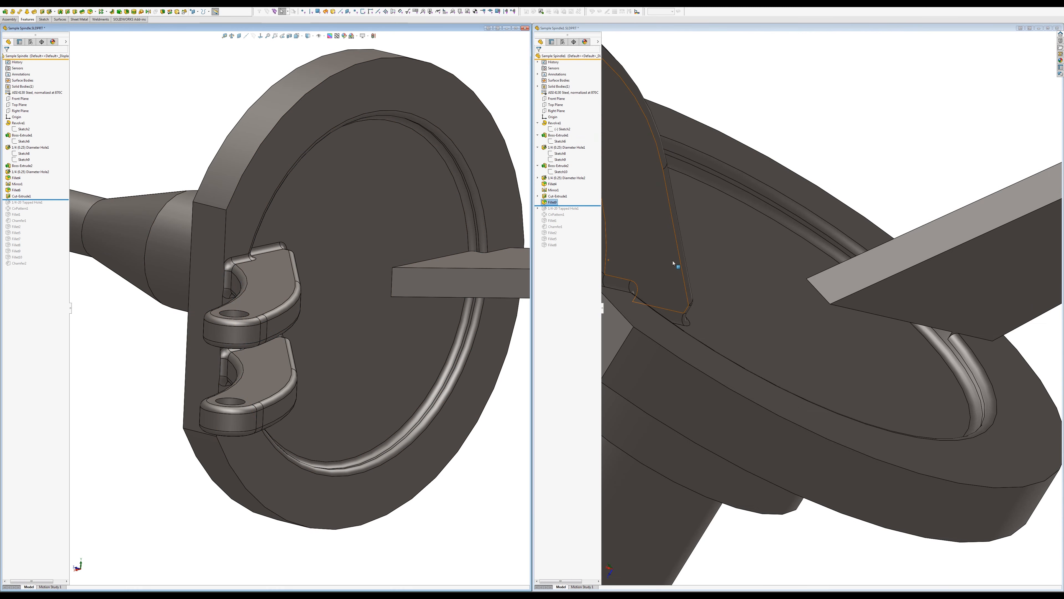
scroll(685, 260, up, 5)
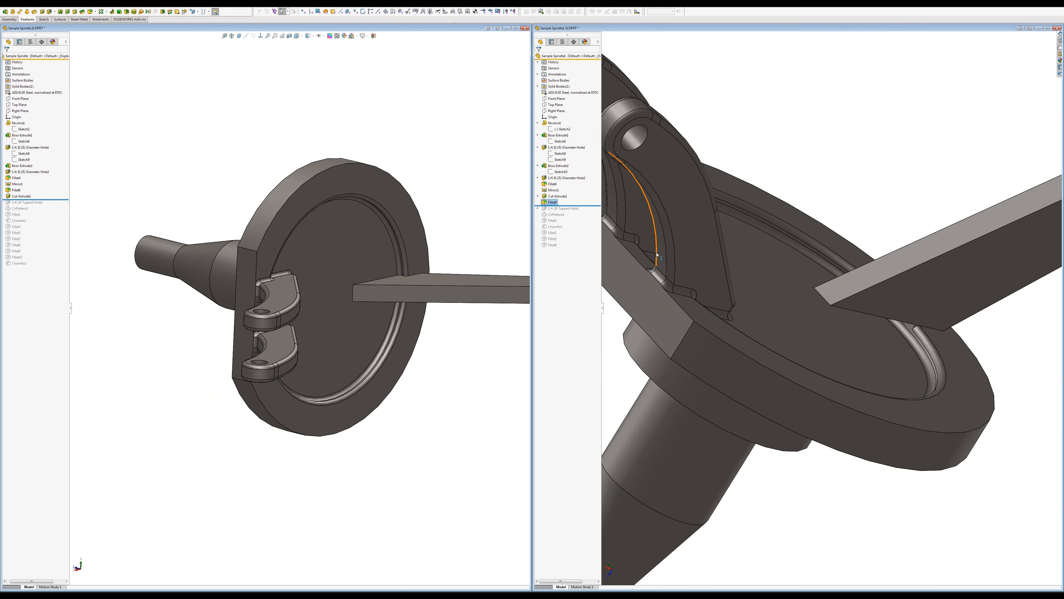
middle_drag(684, 260, 913, 287)
scroll(660, 267, down, 5)
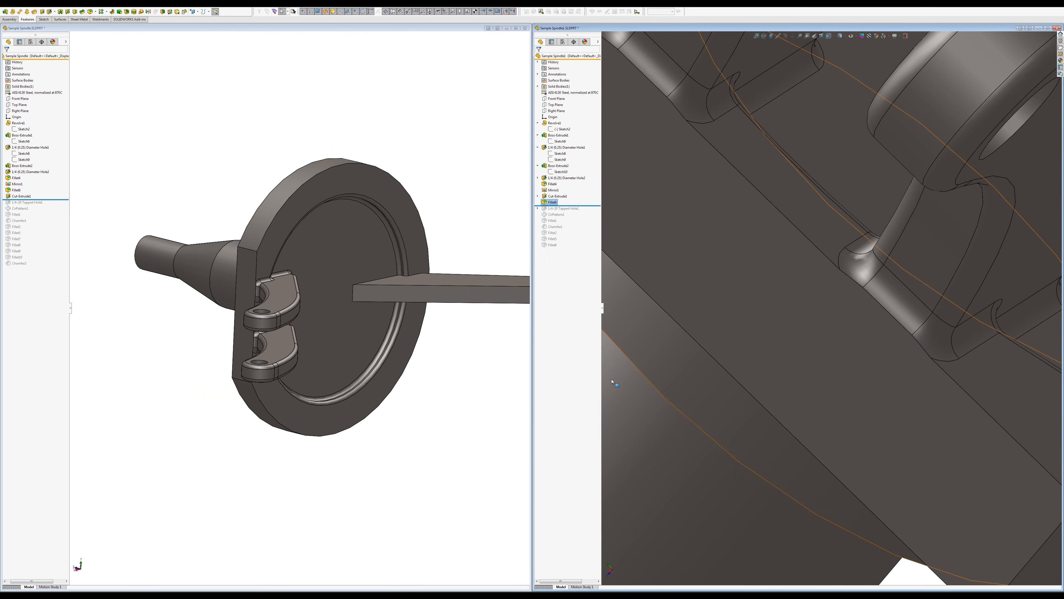
scroll(353, 293, down, 3)
scroll(353, 292, down, 4)
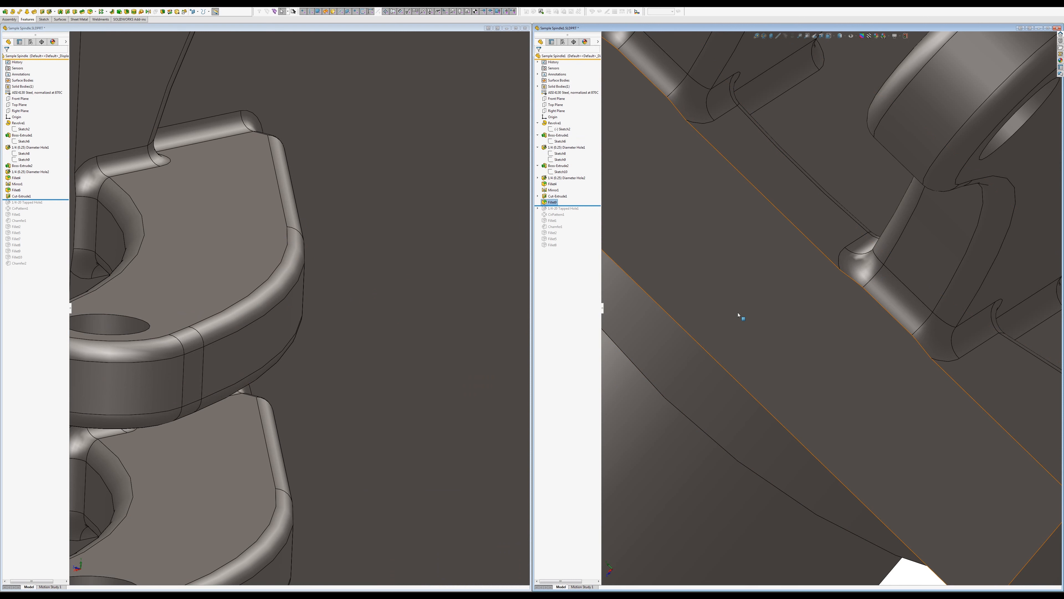
scroll(356, 301, up, 5)
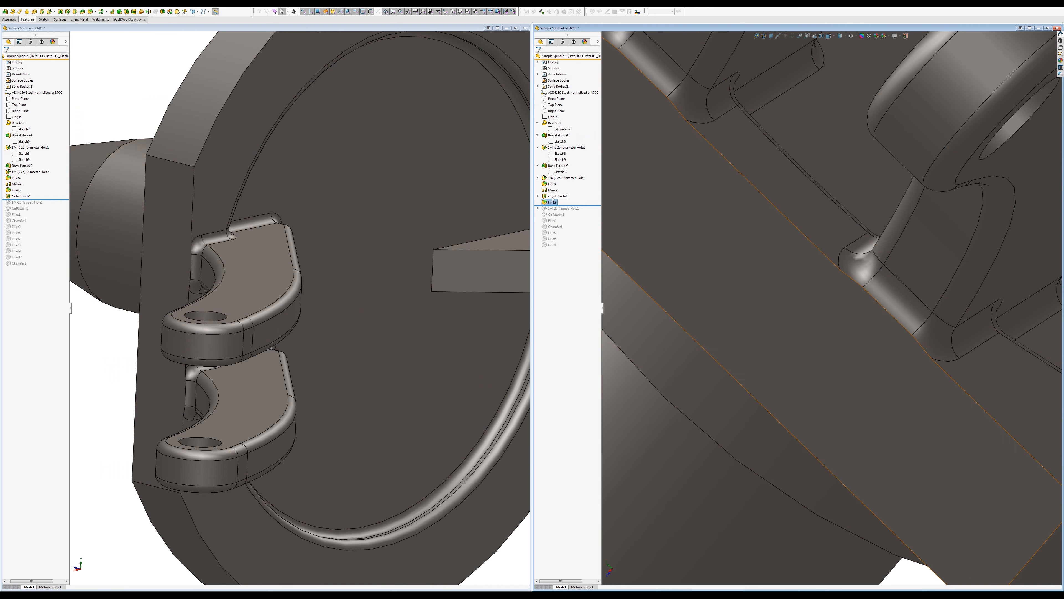
click(37, 192)
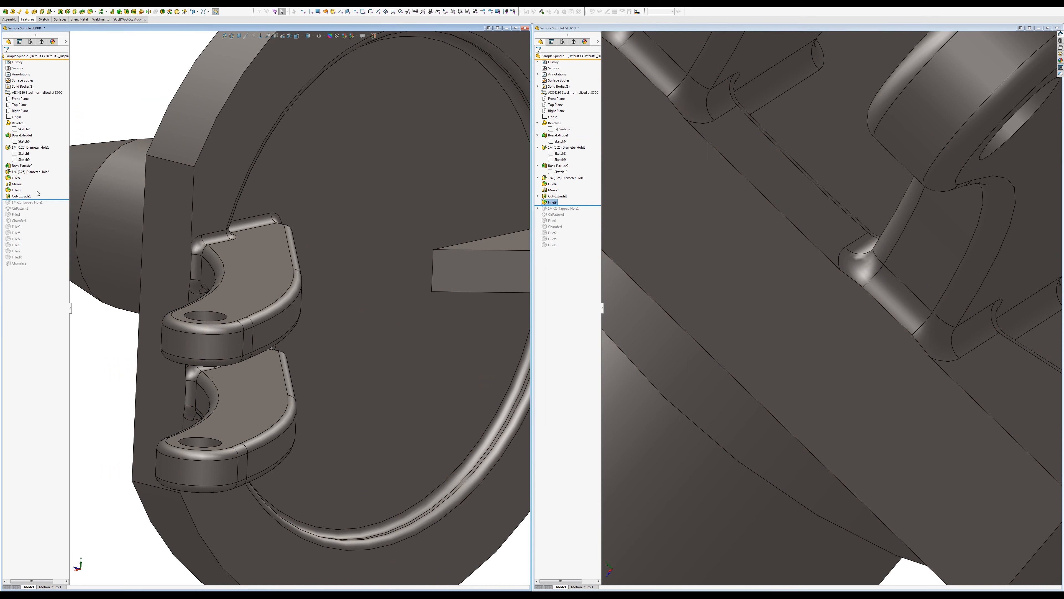
Step: Reorder the second part's new arm-base fillet so that it comes before the extruded cut
click(38, 195)
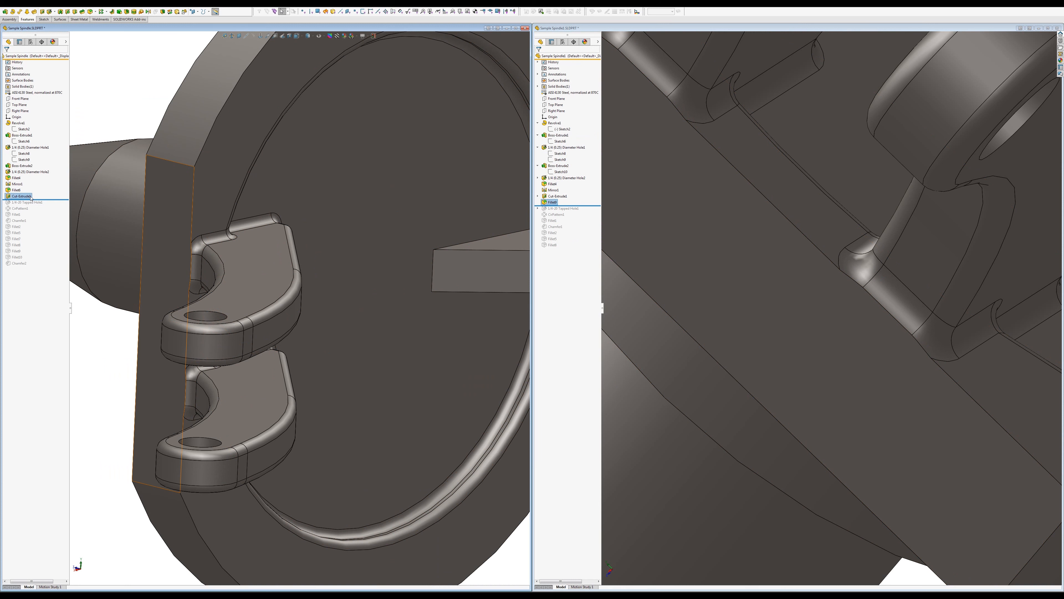
click(551, 203)
drag(552, 202, 555, 190)
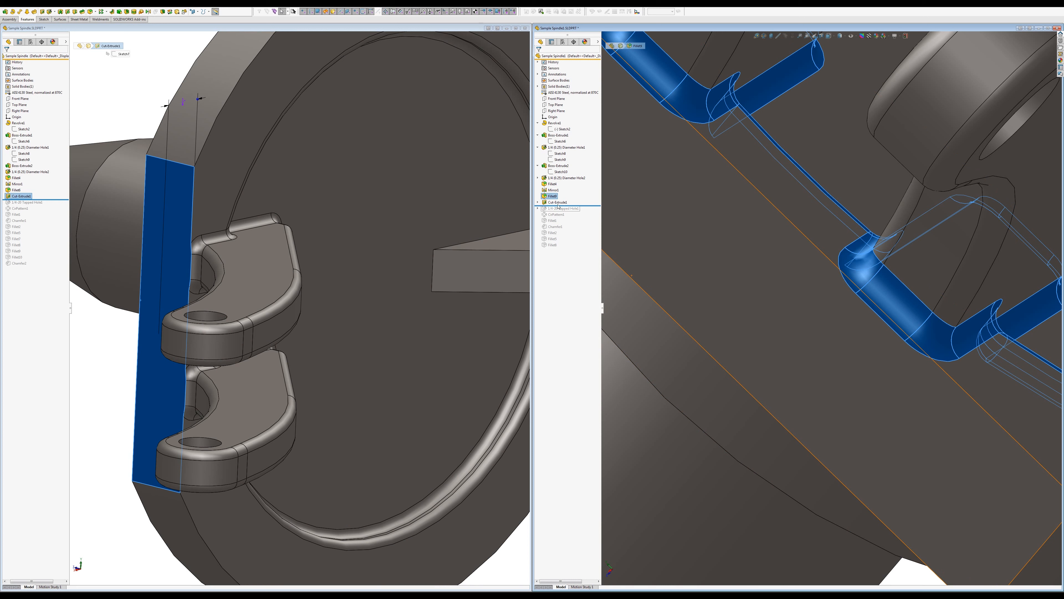
Step: Edit the second part's extruded cut to add a second direction, Up To Surface, ending at the fillet face at an arm's base
click(558, 203)
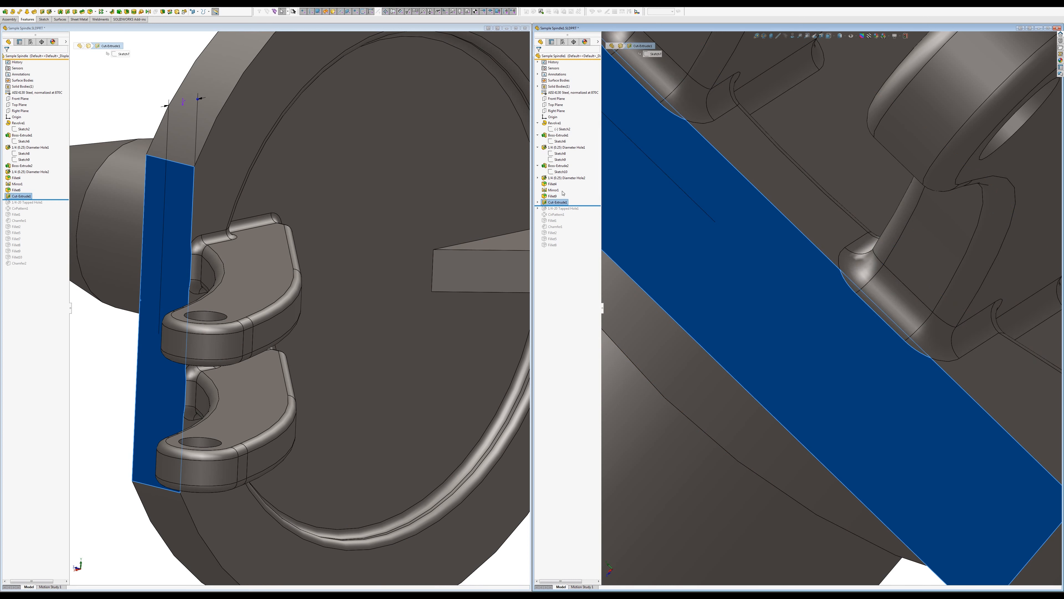
click(563, 189)
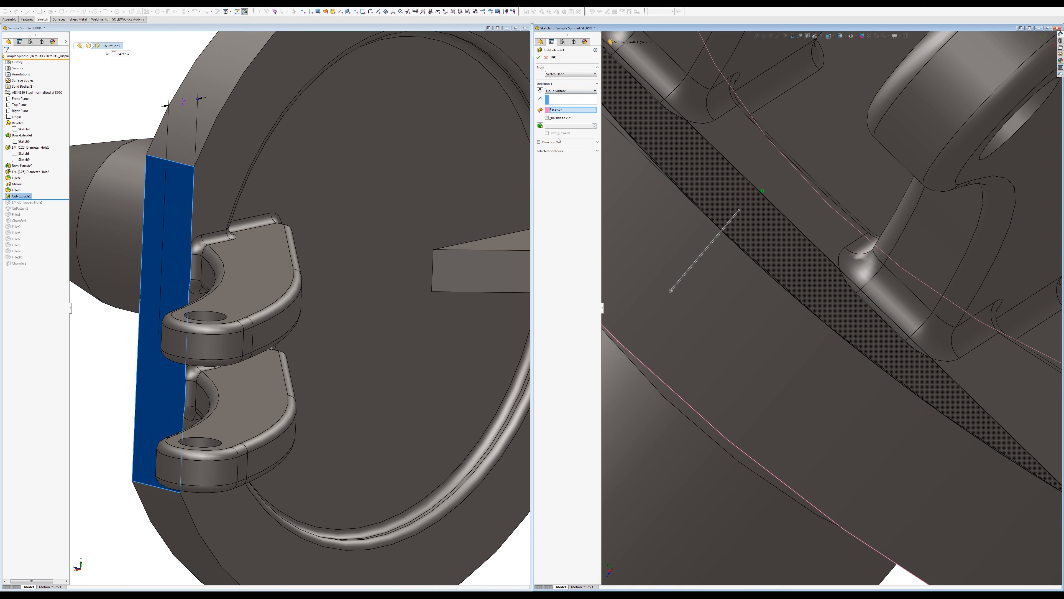
click(539, 142)
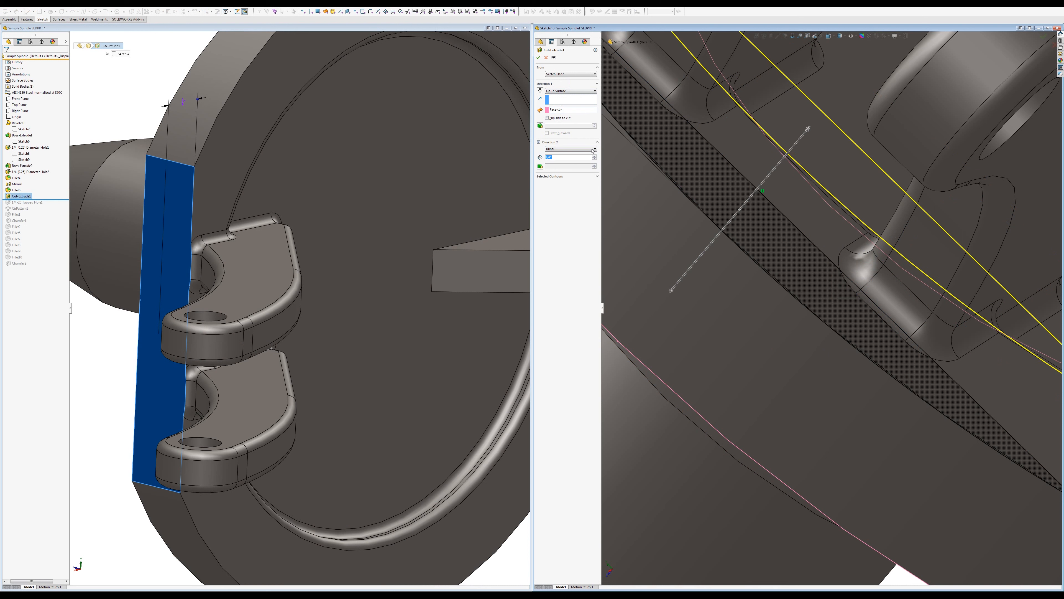
middle_drag(754, 268, 784, 283)
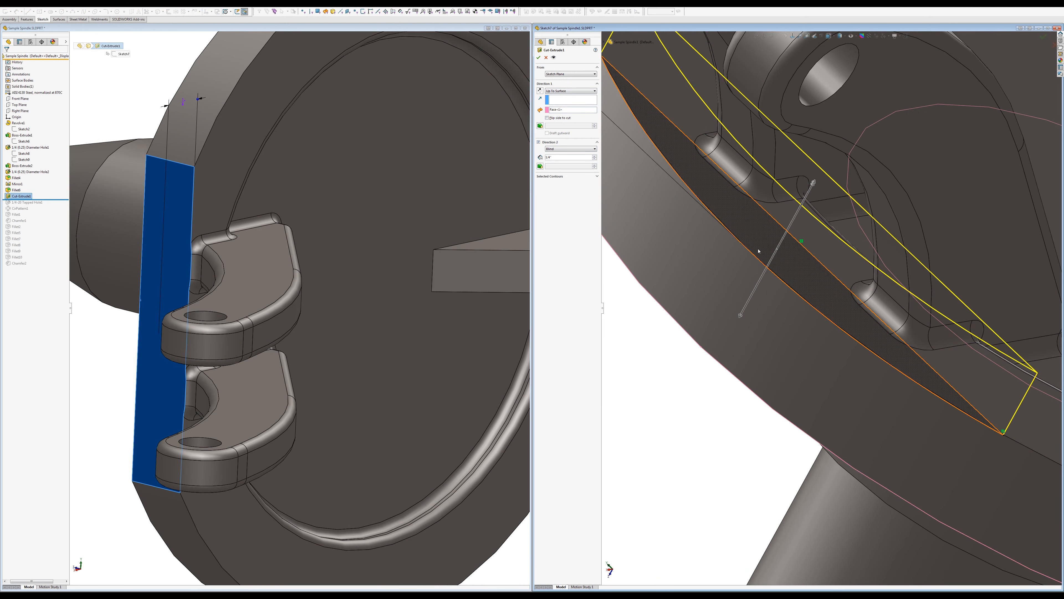
click(551, 149)
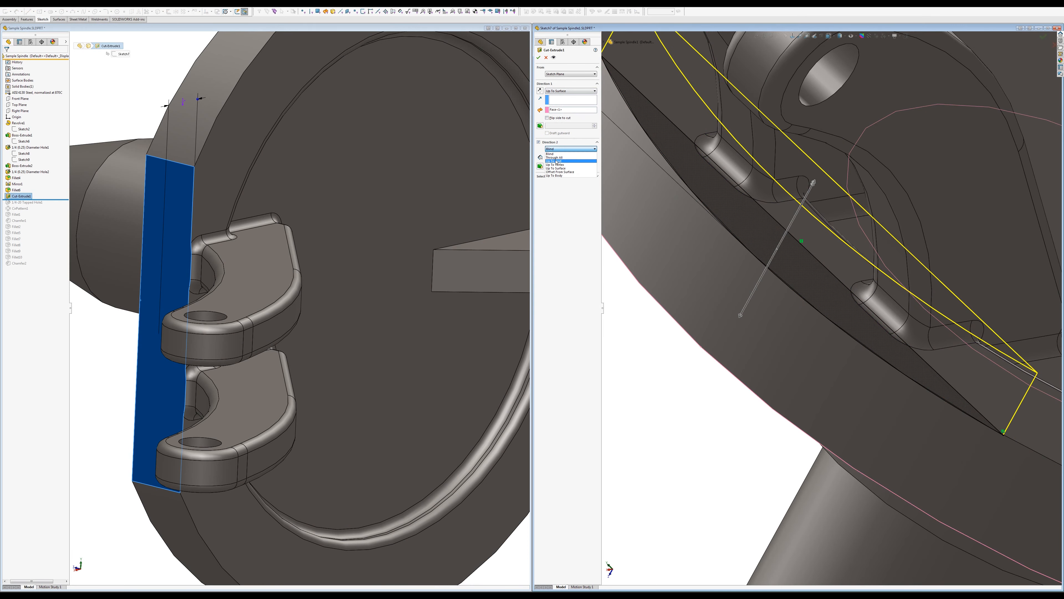
click(561, 172)
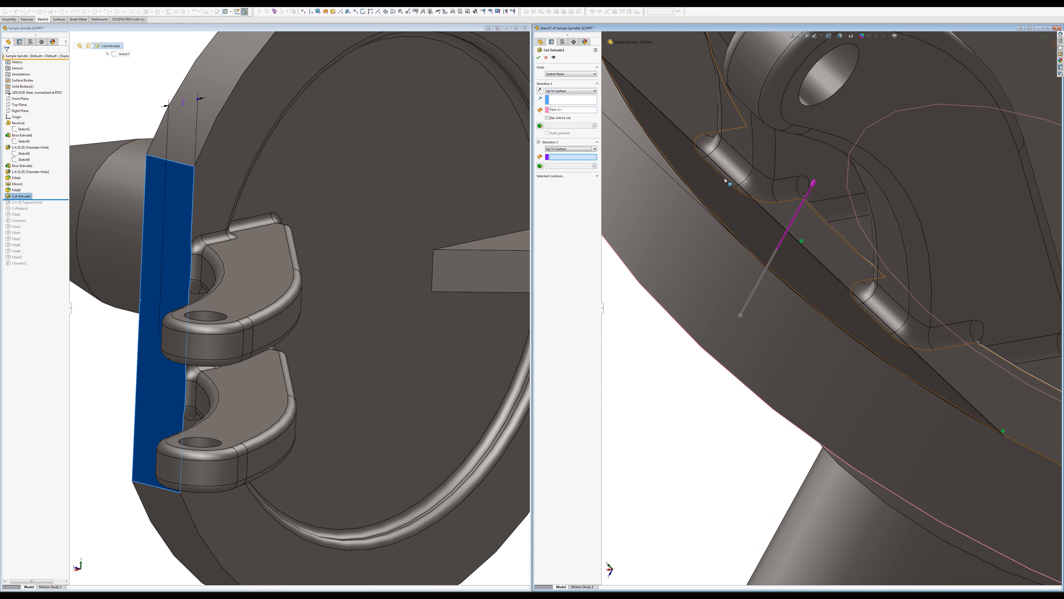
click(737, 168)
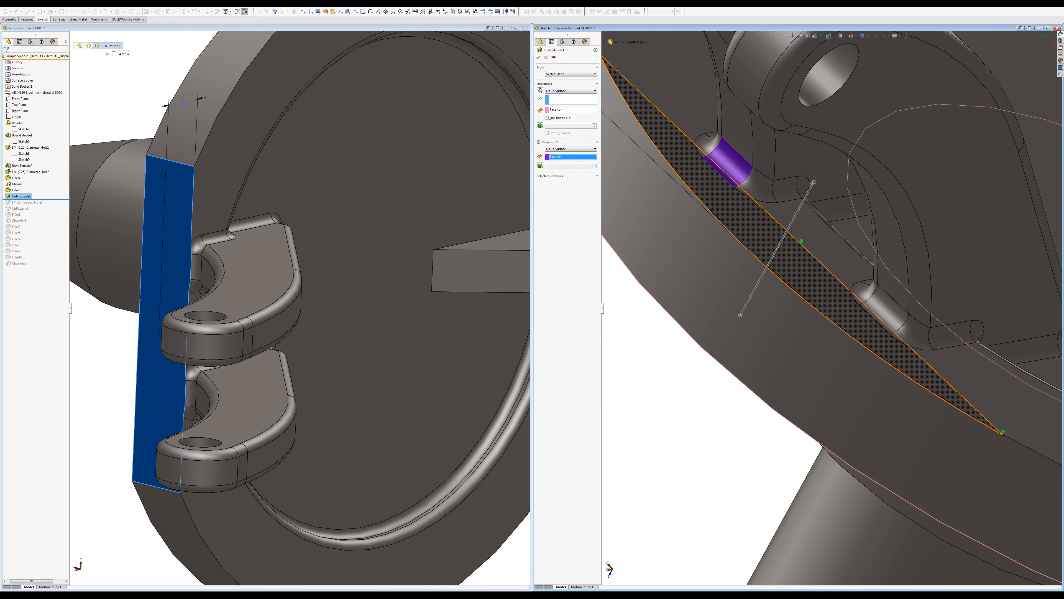
click(539, 57)
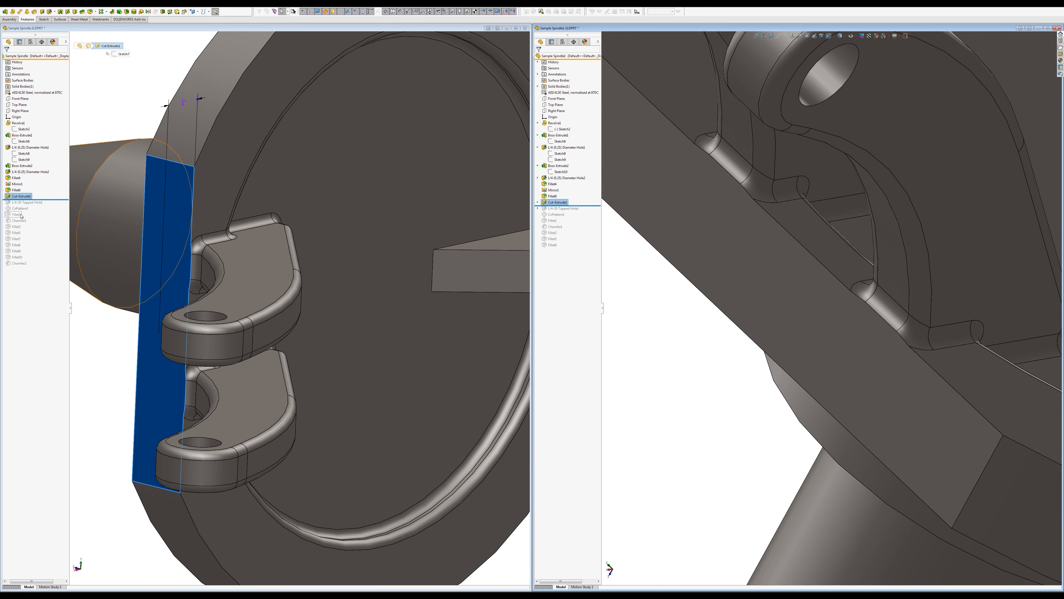
Step: Roll both parts forward past the tapped hole and its circular pattern
drag(48, 201, 49, 213)
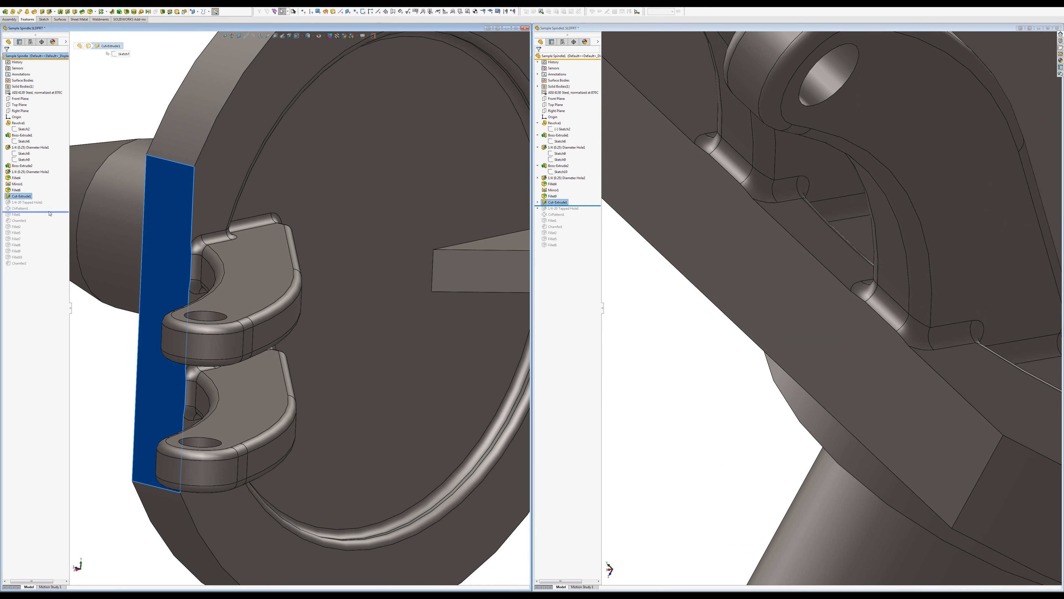
drag(595, 206, 593, 219)
scroll(679, 277, up, 3)
scroll(871, 269, up, 5)
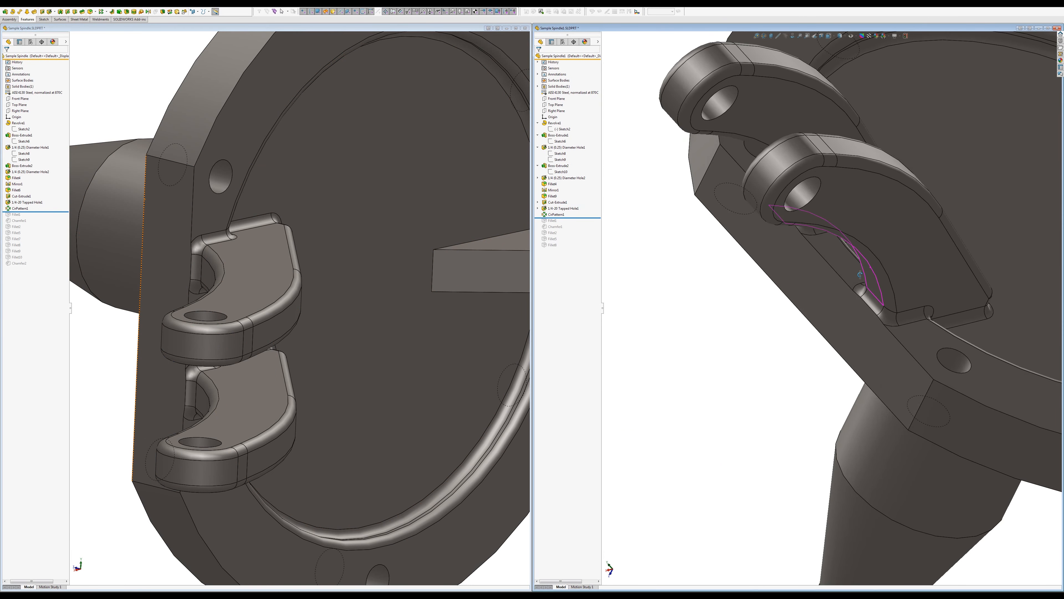
Step: Open the sketch of the second part's long straight arm and delete its base line's relation to the disc's outer edge
scroll(902, 282, down, 5)
middle_drag(902, 282, 918, 226)
scroll(933, 242, down, 2)
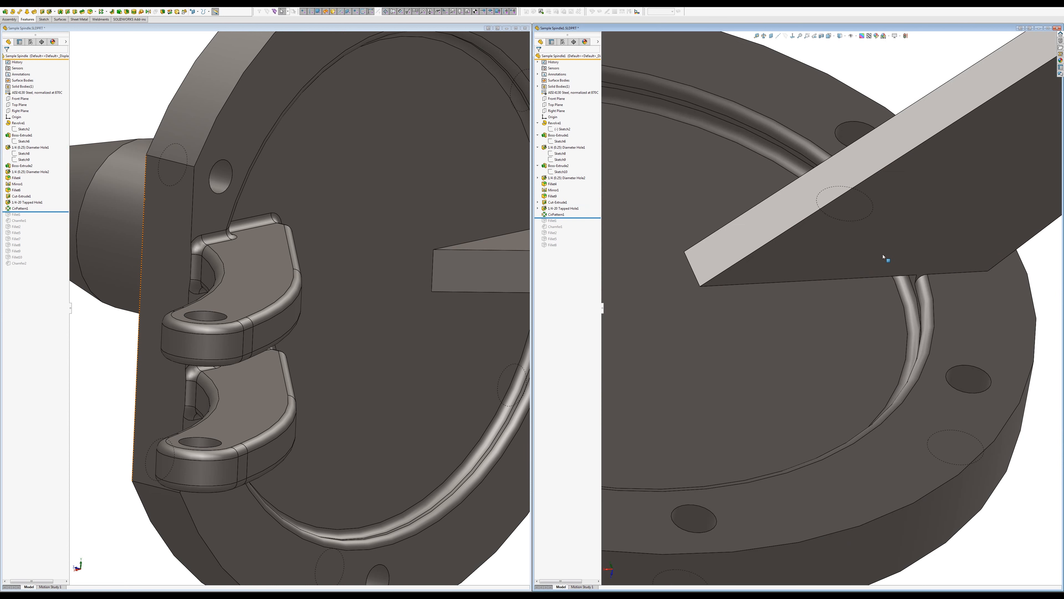
click(883, 248)
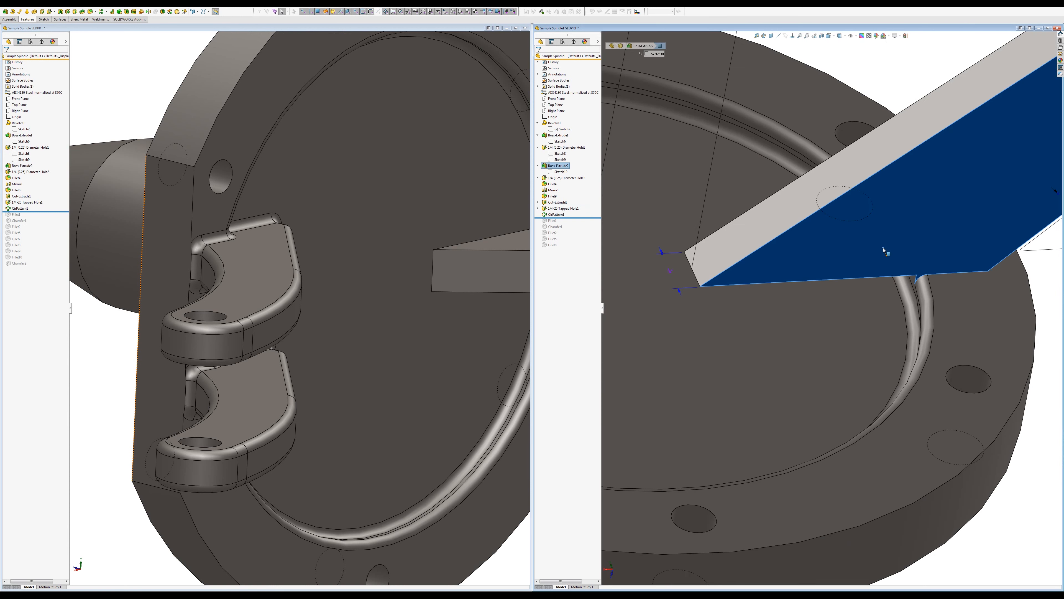
click(554, 171)
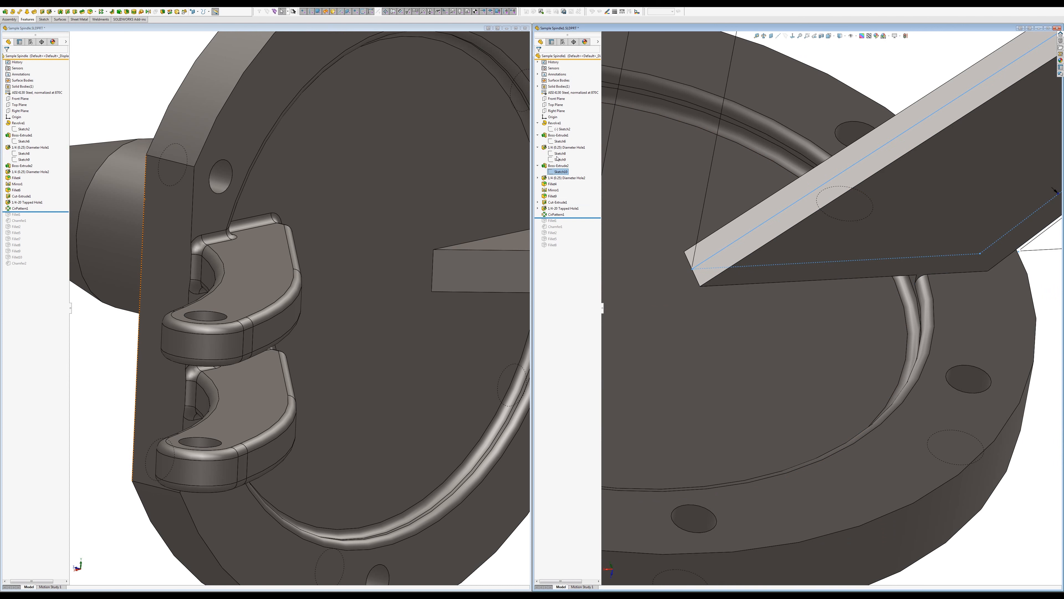
click(557, 159)
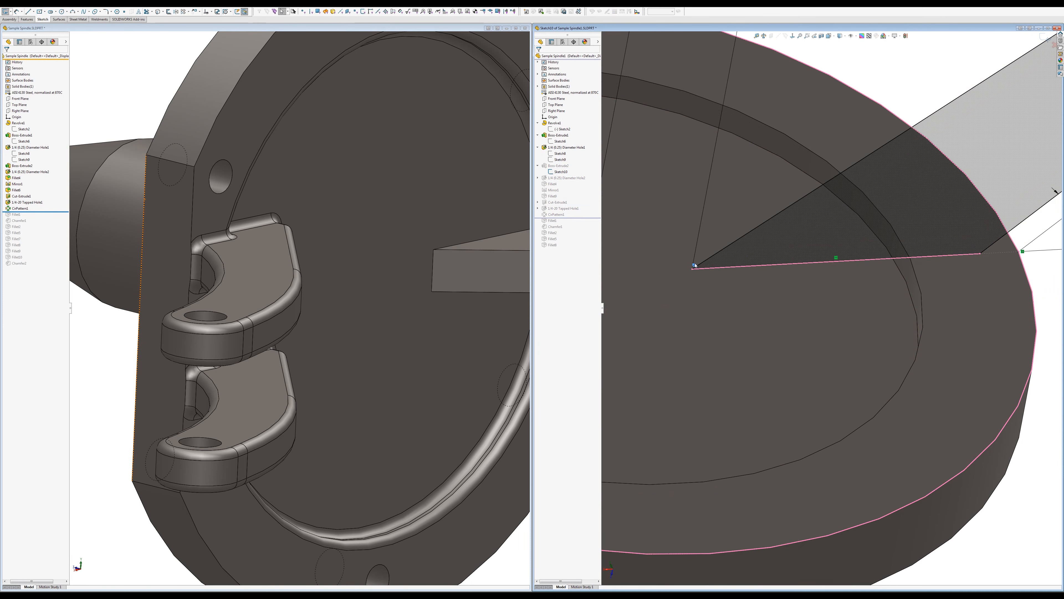
key(Delete)
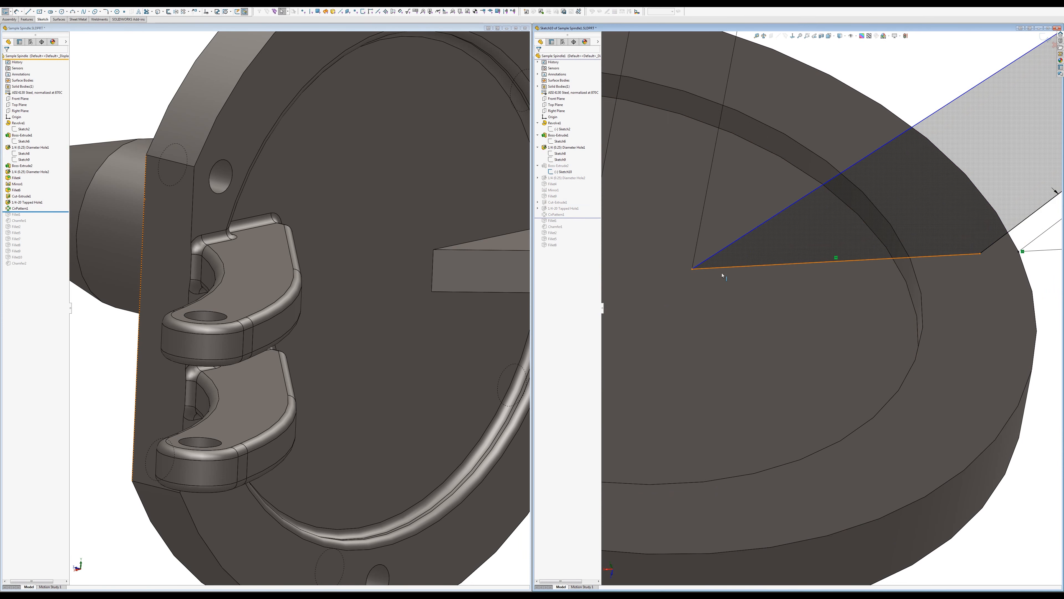
Step: Make the long arm's base line collinear with the circular edge of the disc's recess floor, and exit the sketch
click(720, 268)
middle_drag(720, 268, 767, 285)
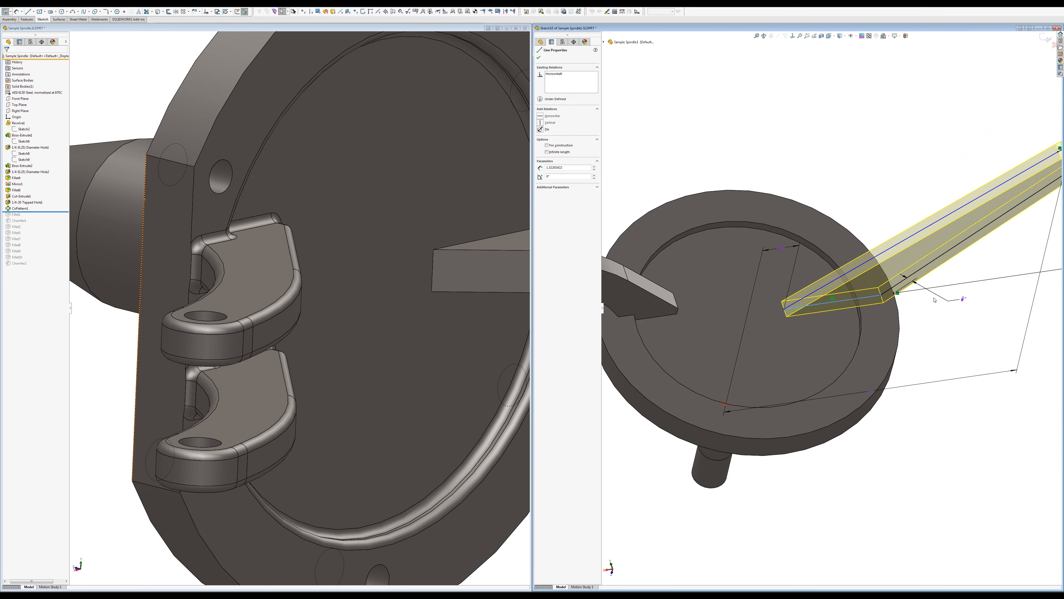
key(z)
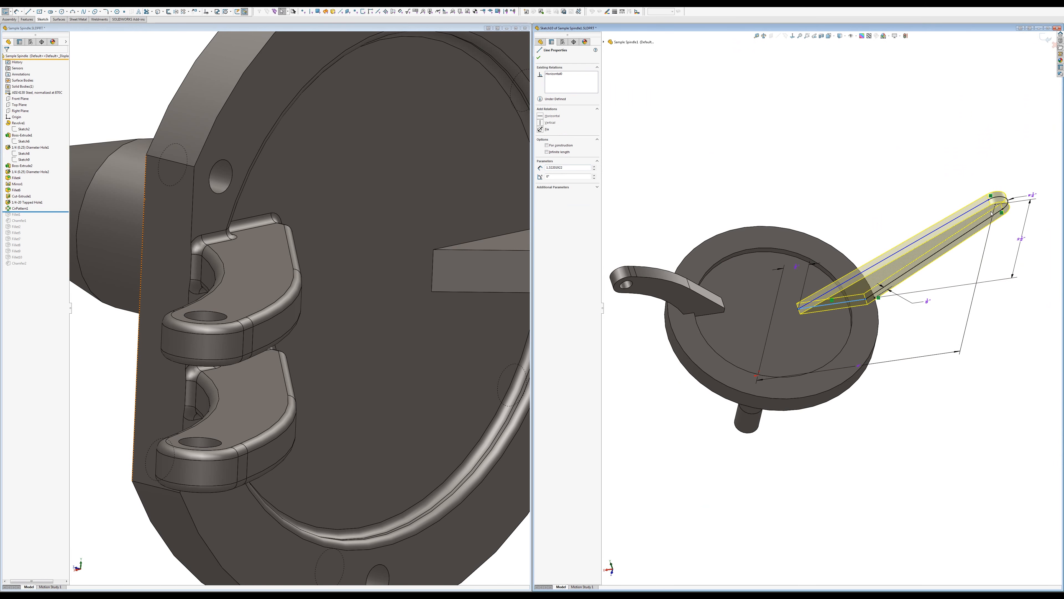
scroll(821, 272, up, 5)
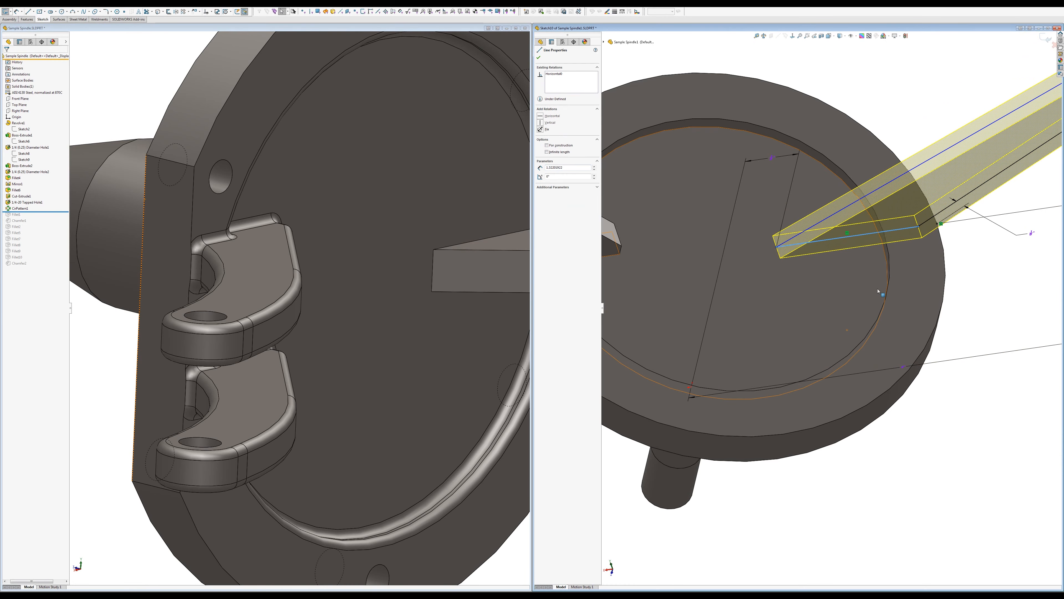
ctrl+click(775, 146)
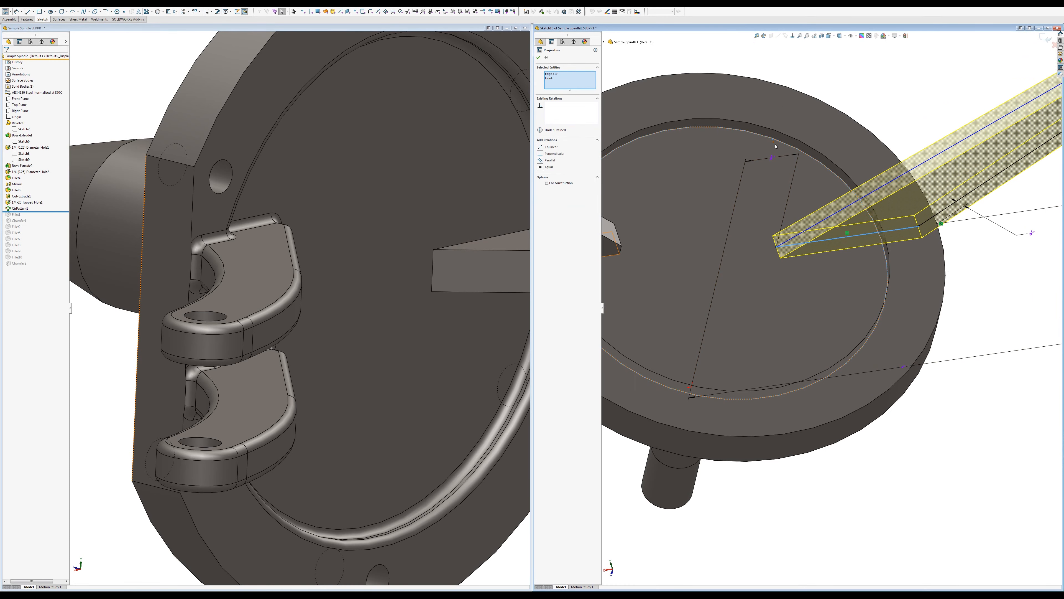
click(788, 118)
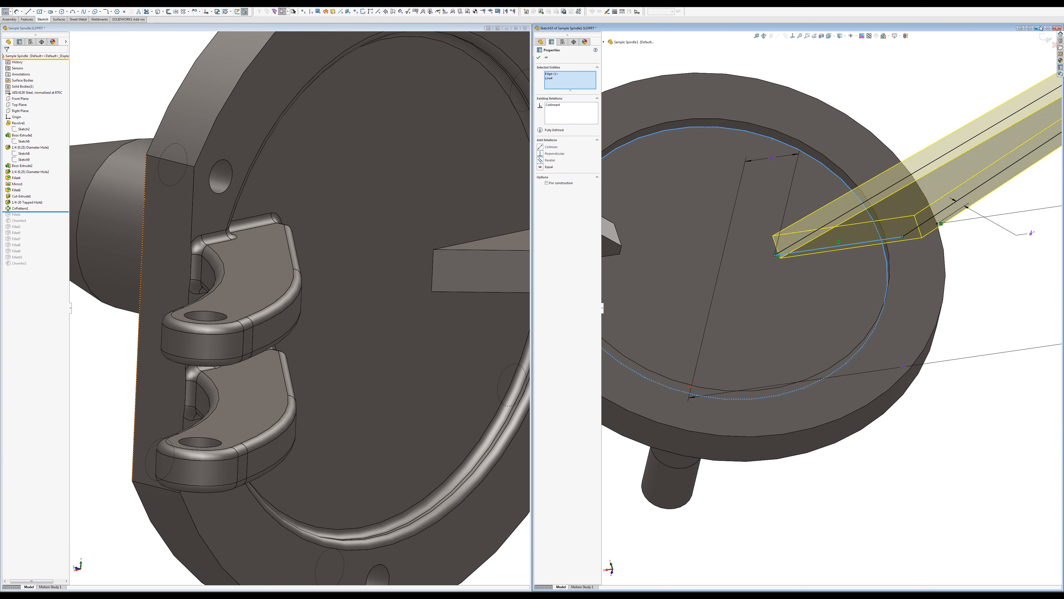
click(1043, 37)
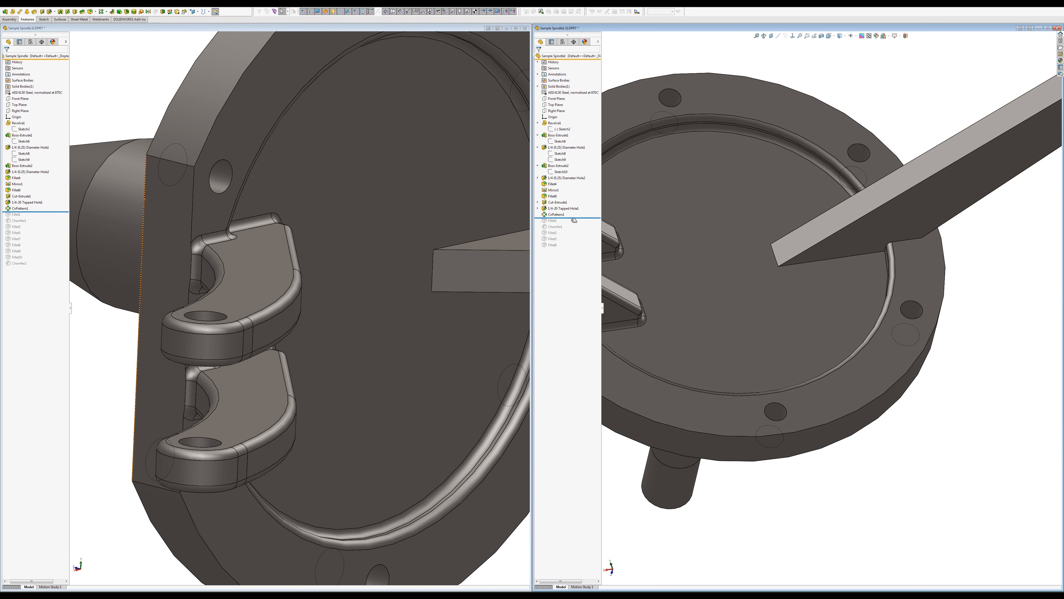
Step: Roll both parts forward past the fillet and chamfer that follow the circular pattern
drag(574, 219, 575, 223)
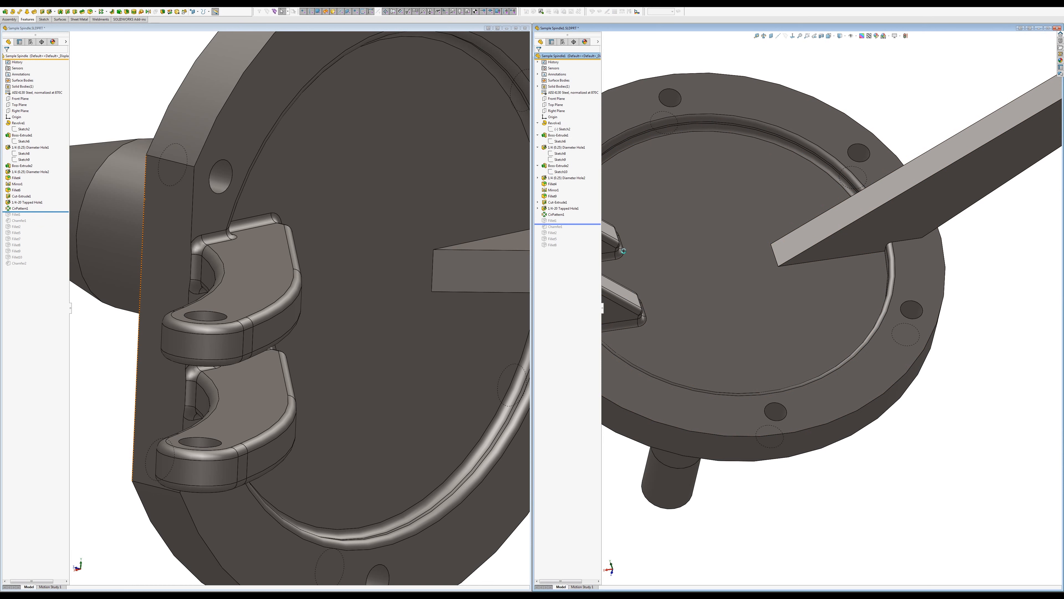
scroll(676, 300, up, 3)
middle_drag(765, 281, 863, 346)
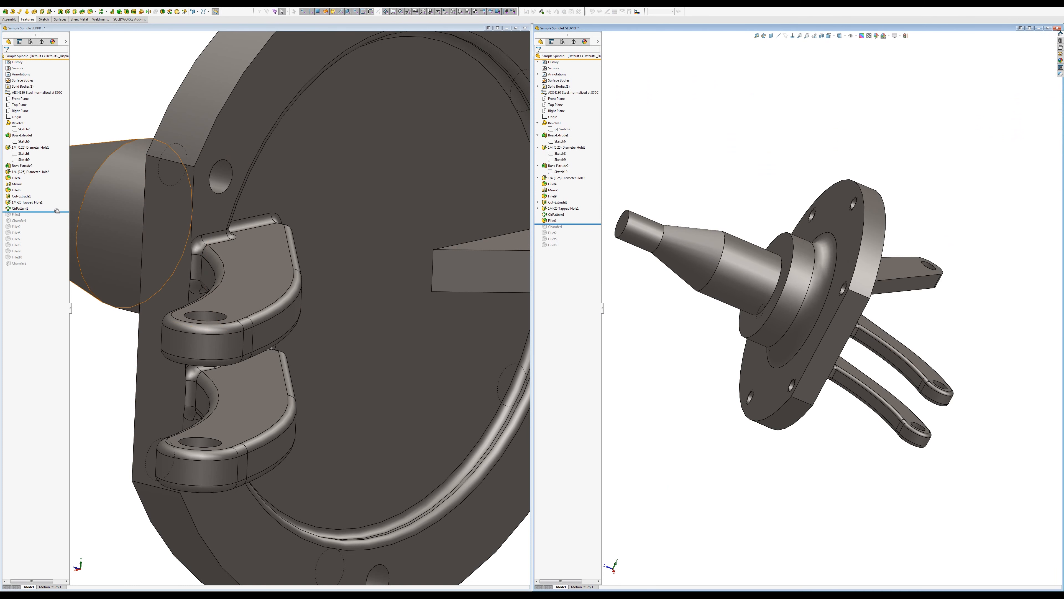
drag(55, 212, 55, 224)
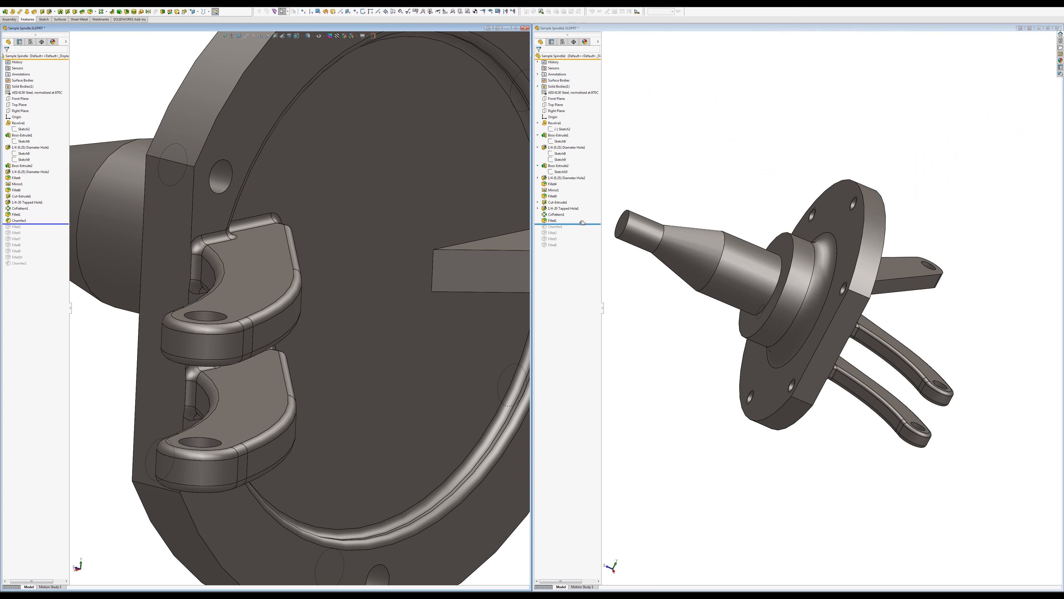
drag(581, 224, 580, 229)
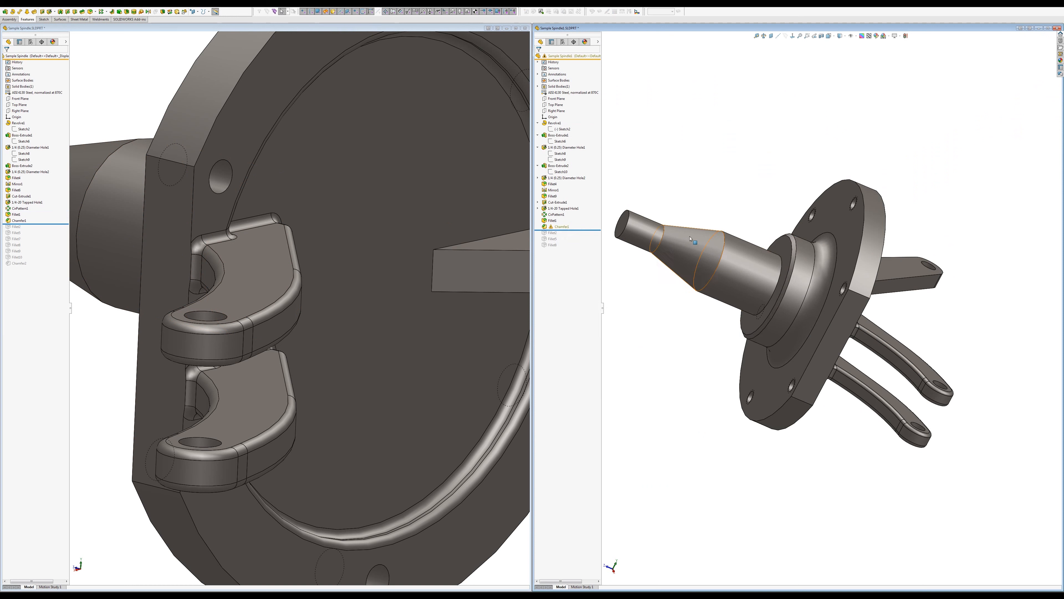
Step: Edit the second part's chamfer and remove its missing edge reference
right_click(558, 227)
click(564, 190)
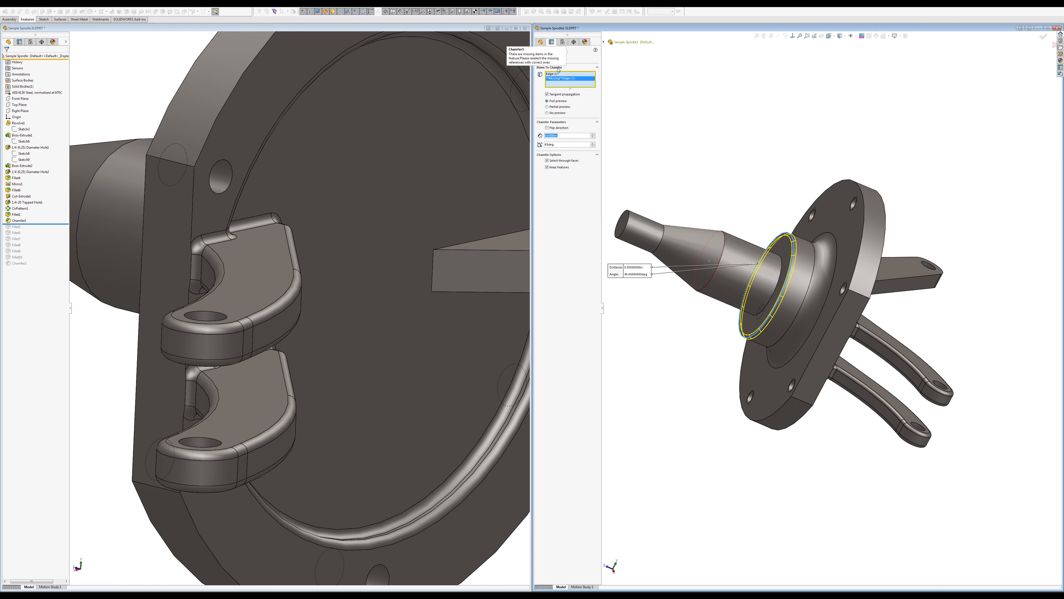
click(590, 57)
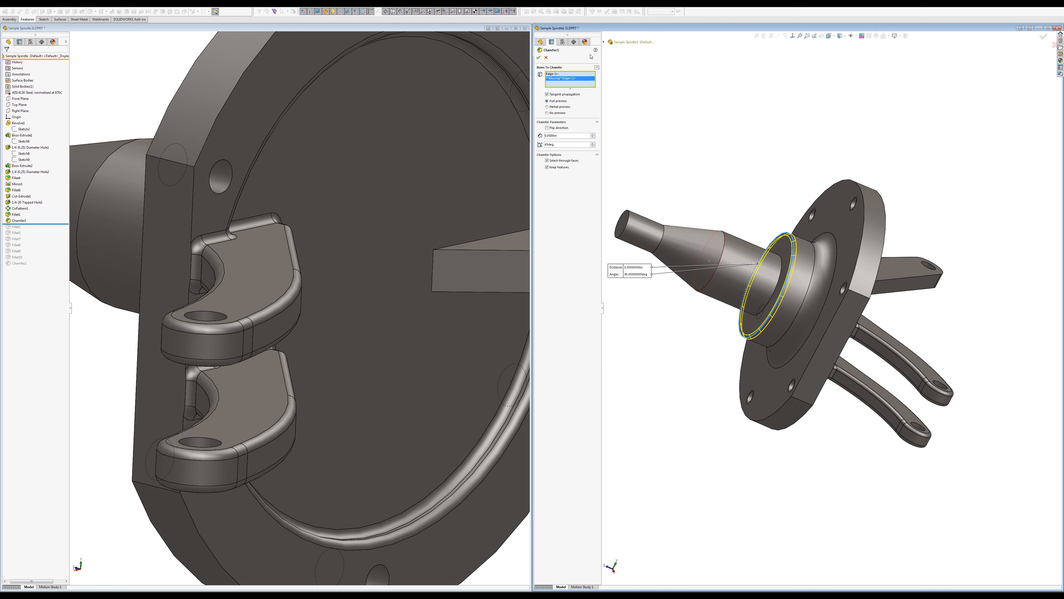
click(538, 58)
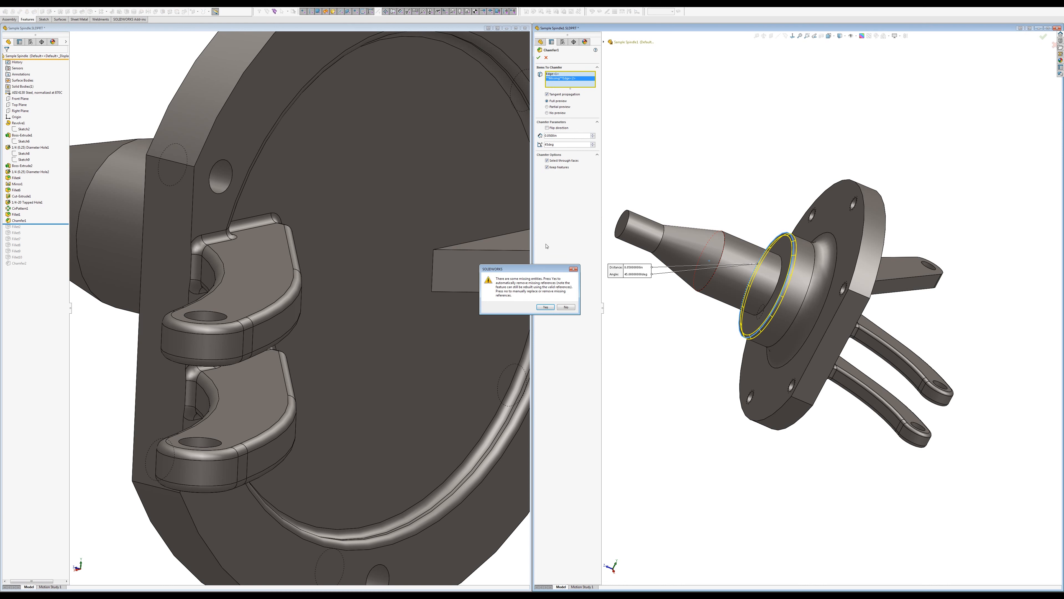
click(547, 308)
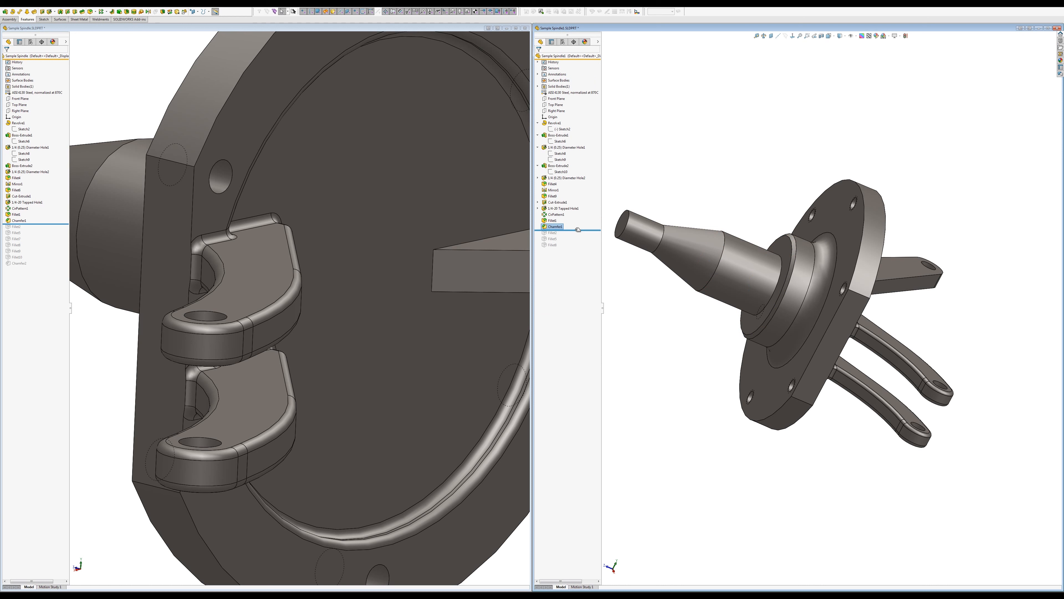
Step: Roll both parts forward past the fillet after the chamfer, then the first part past the disc-rim fillet, comparing the discs
drag(577, 230, 578, 237)
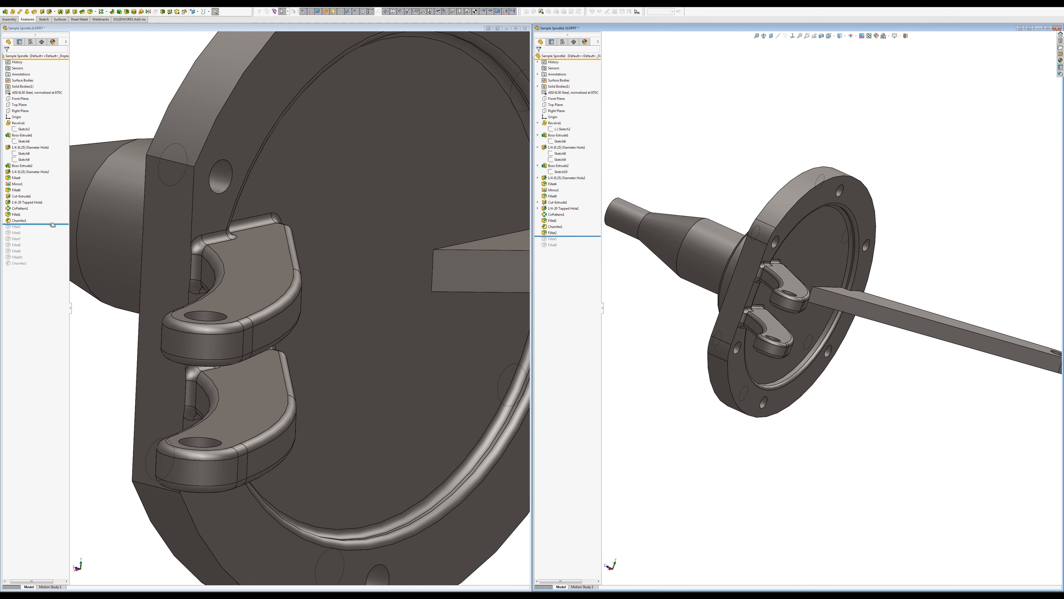
drag(45, 224, 45, 229)
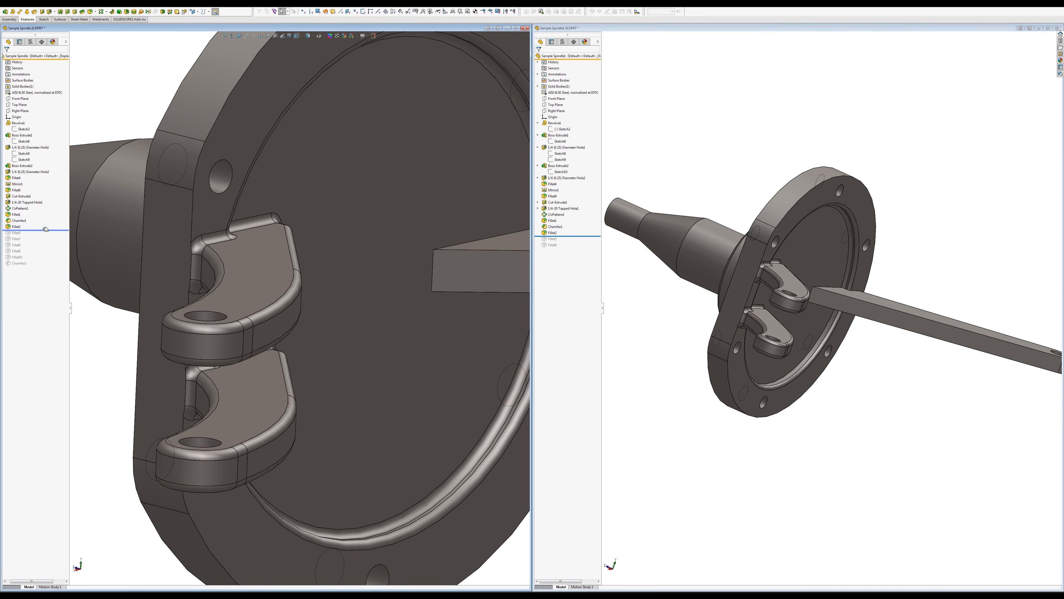
scroll(404, 296, up, 3)
middle_drag(462, 283, 446, 281)
middle_drag(818, 267, 862, 303)
scroll(862, 303, down, 2)
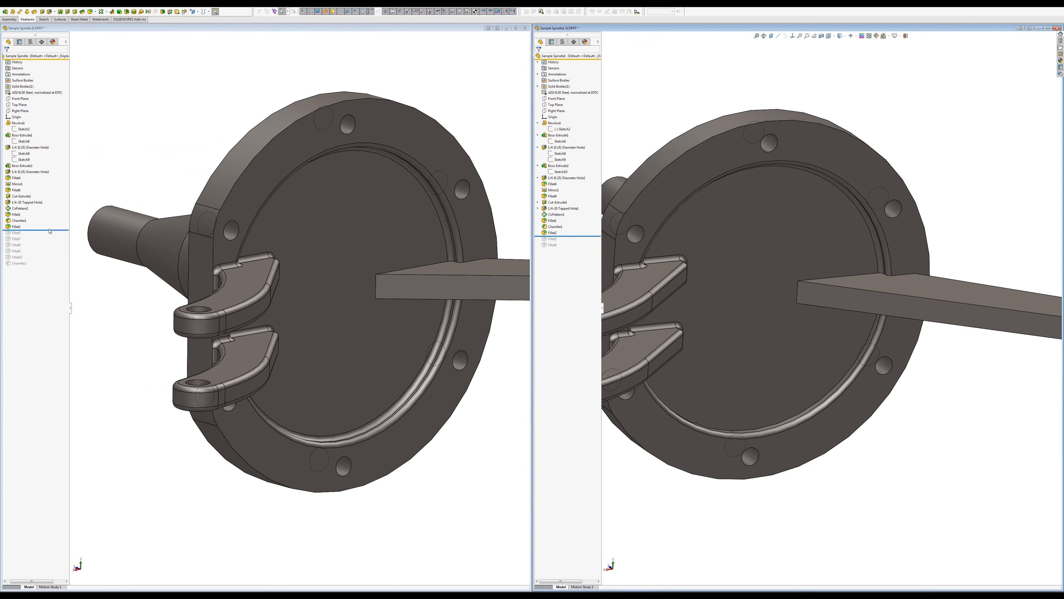
drag(49, 230, 50, 233)
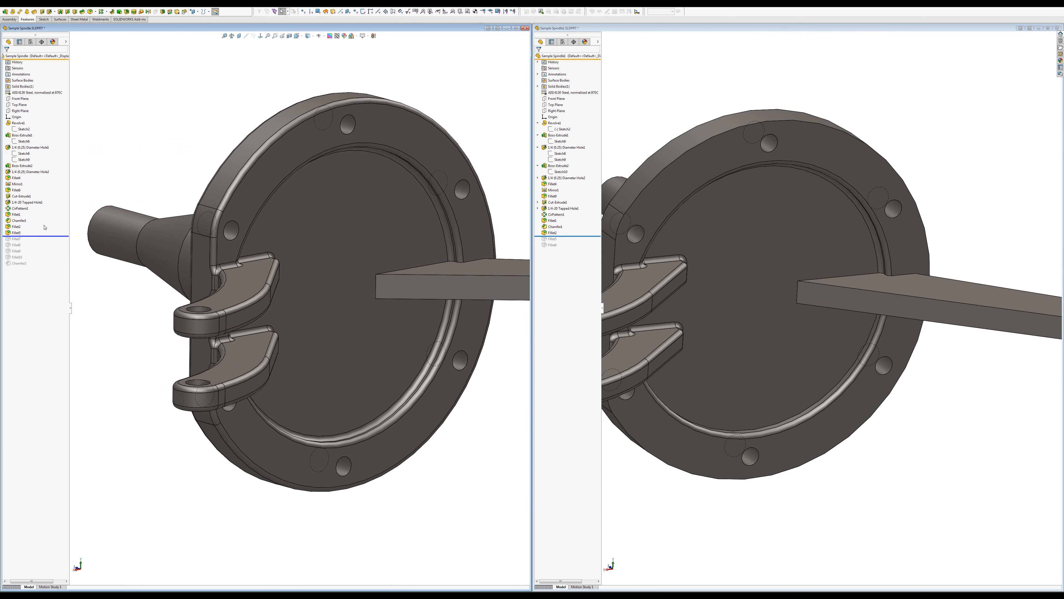
Step: Highlight the first part's disc-rim fillet, roll the second part forward past its disc-rim fillet, and inspect its disc
click(17, 233)
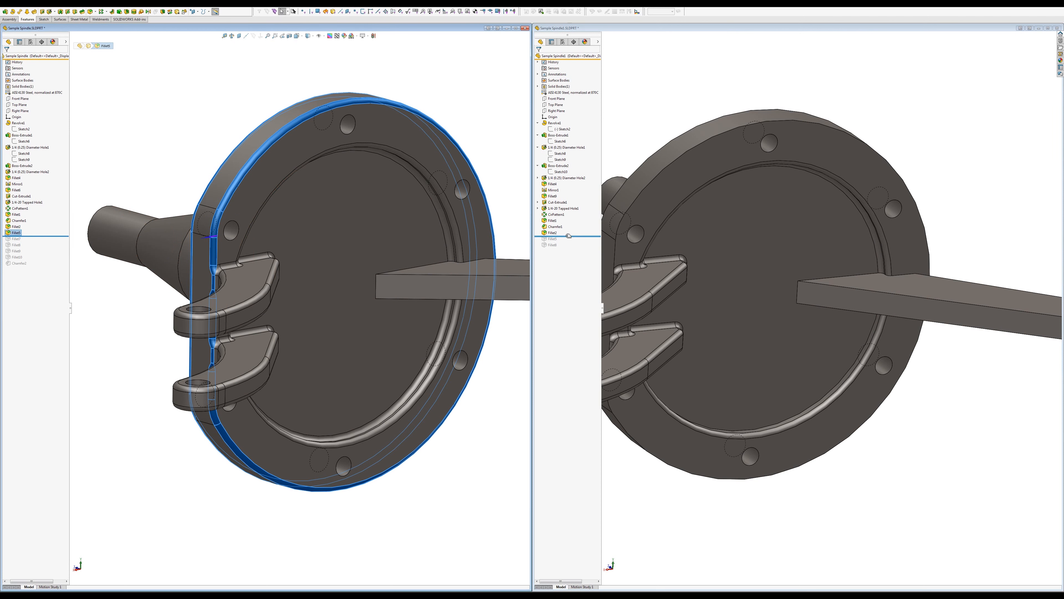
drag(567, 236, 568, 242)
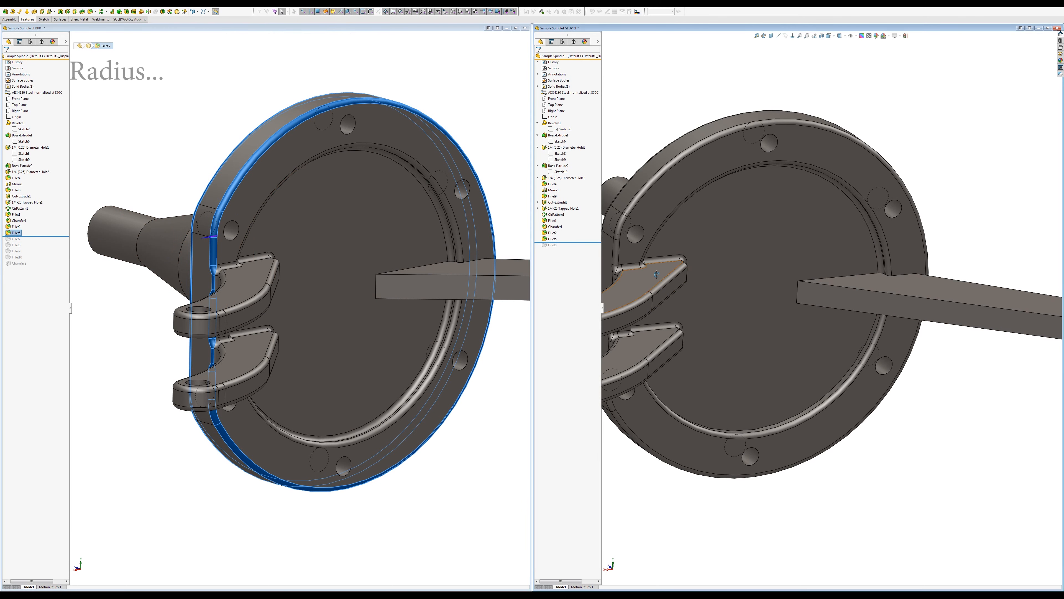
middle_drag(657, 294, 680, 256)
scroll(657, 329, up, 3)
scroll(657, 326, down, 4)
scroll(681, 250, down, 4)
scroll(680, 246, down, 1)
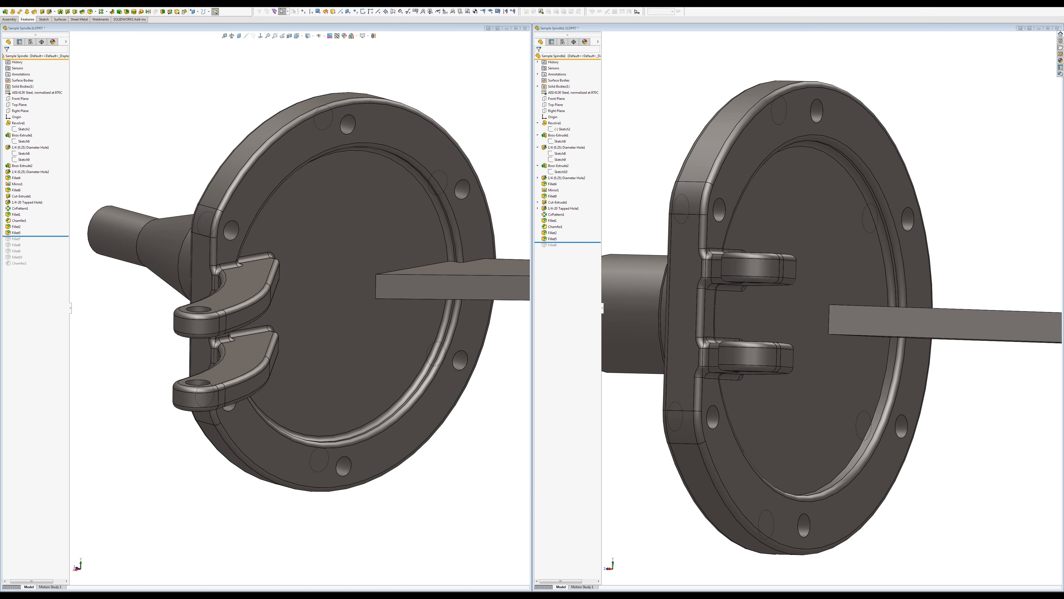
Step: Roll the first part forward past the fillet on the long arm's inner end and examine that fillet
drag(47, 235, 48, 239)
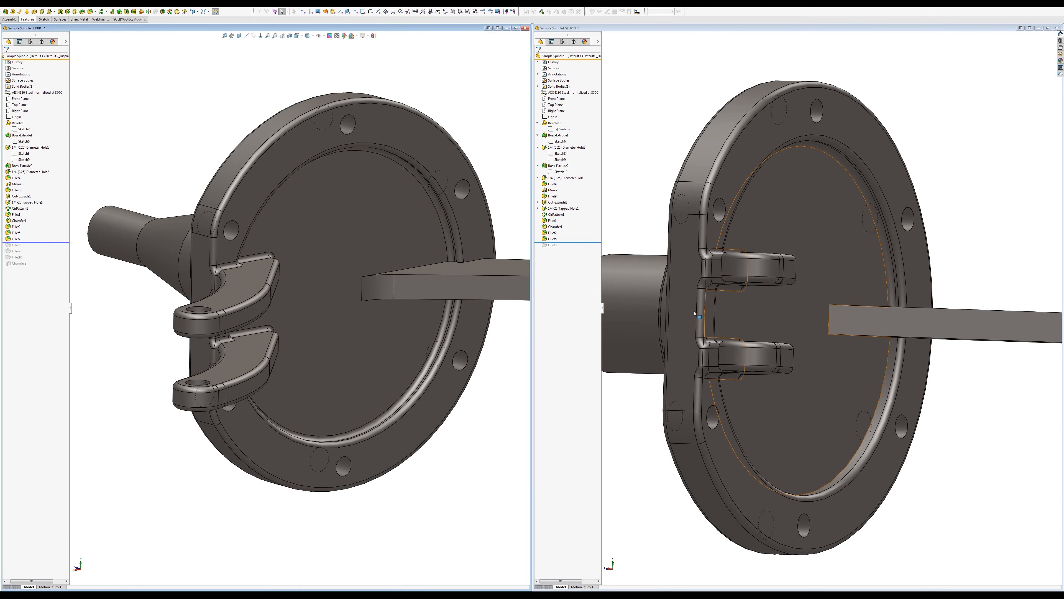
click(375, 288)
middle_drag(375, 289, 390, 361)
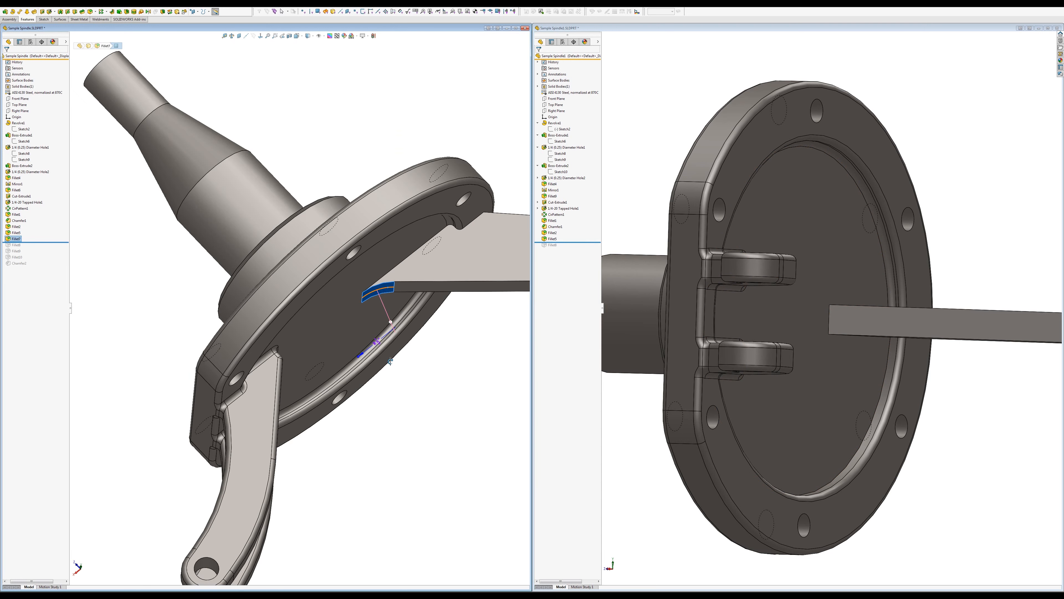
Step: Add a 0.5 in radius fillet to the vertical edge at the long arm's inner end on the second part
click(593, 226)
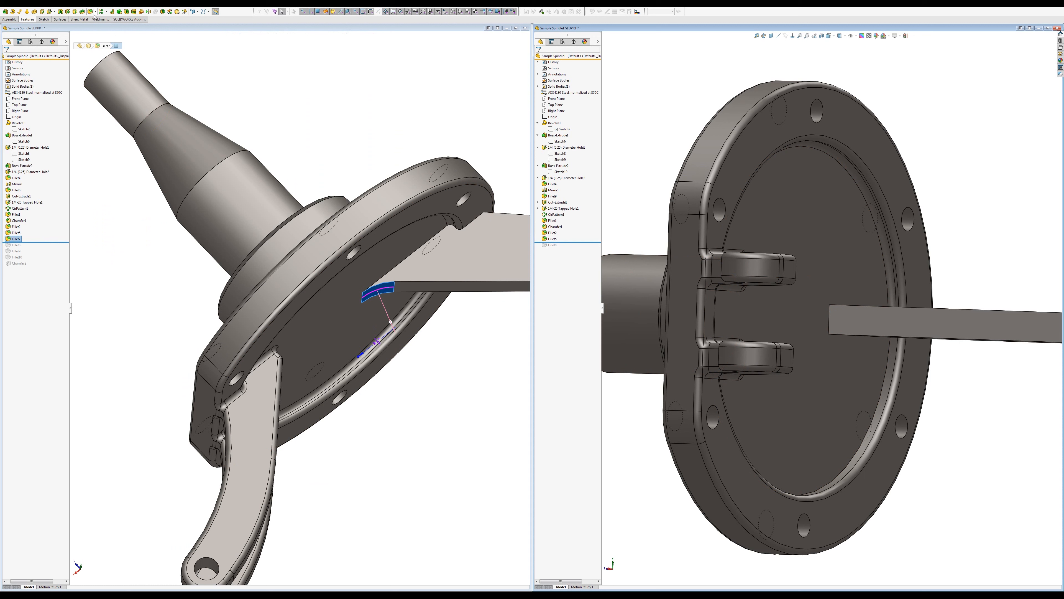
click(830, 319)
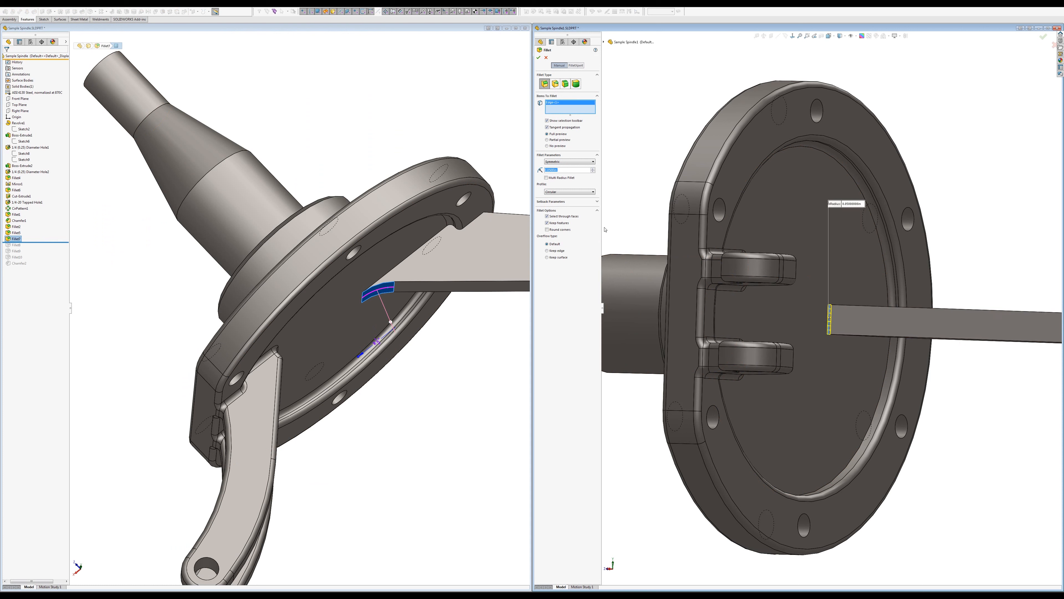
text(.5)
key(Return)
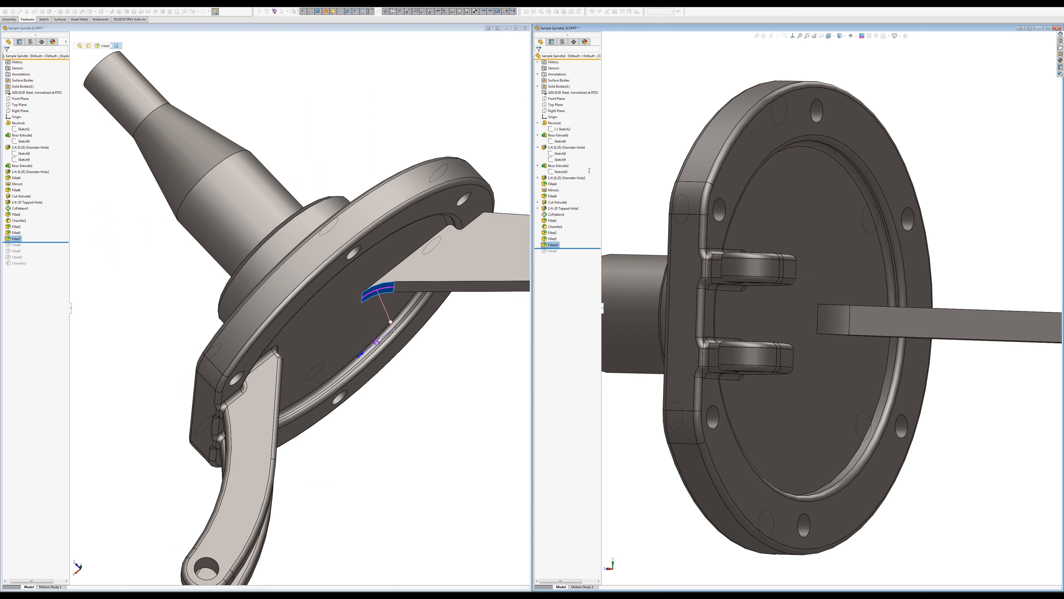
Step: Compare the long arm and its inner end on both parts
middle_drag(787, 262, 783, 304)
scroll(784, 303, up, 3)
scroll(784, 304, up, 3)
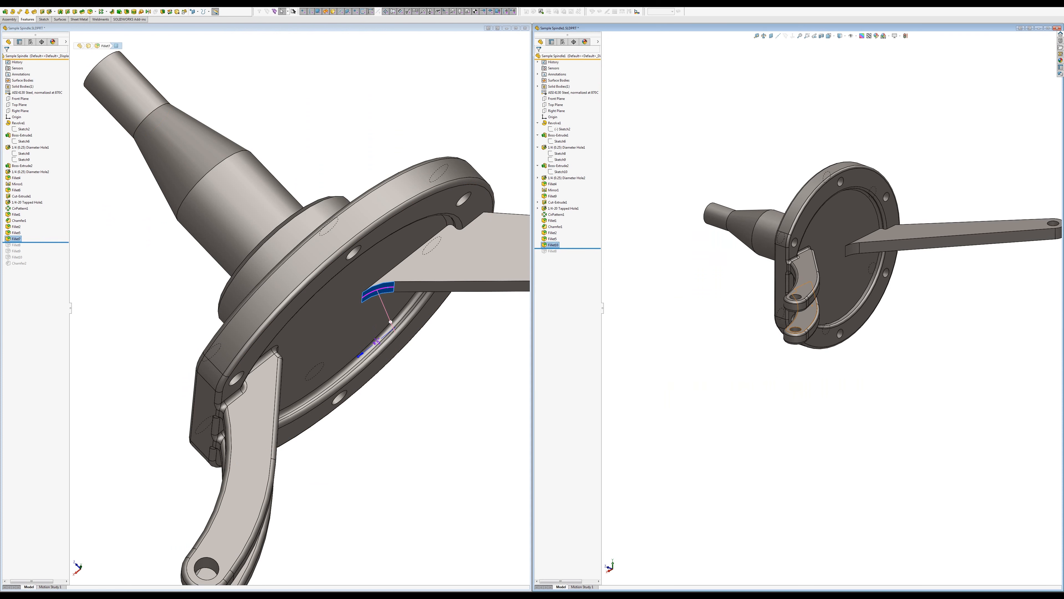
scroll(784, 303, down, 2)
middle_drag(353, 390, 468, 304)
scroll(468, 304, up, 4)
scroll(487, 307, down, 3)
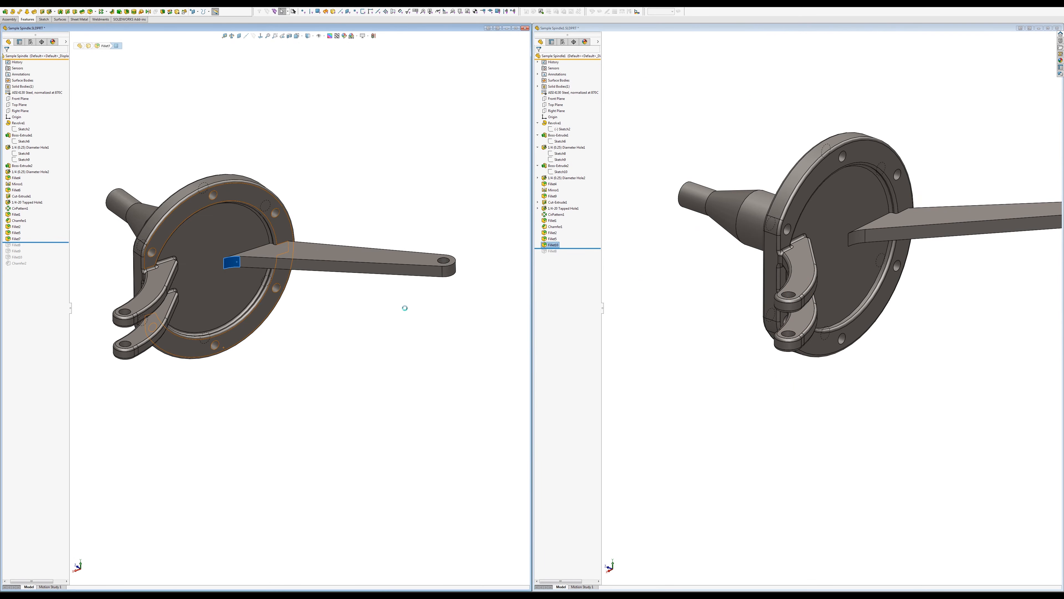
scroll(251, 210, down, 2)
click(794, 360)
scroll(806, 335, up, 3)
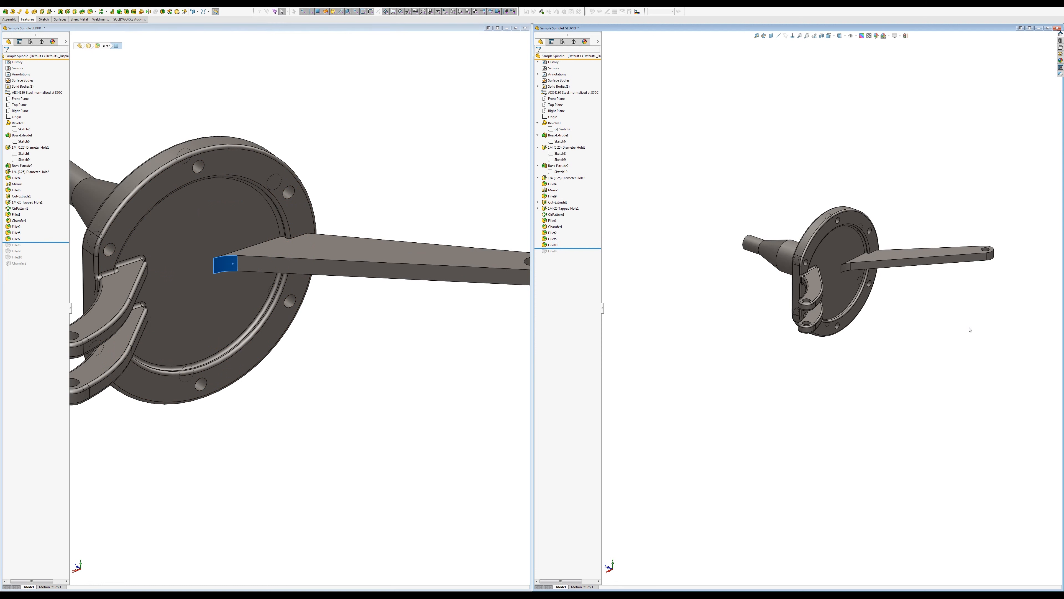
scroll(1005, 285, down, 2)
scroll(939, 285, down, 2)
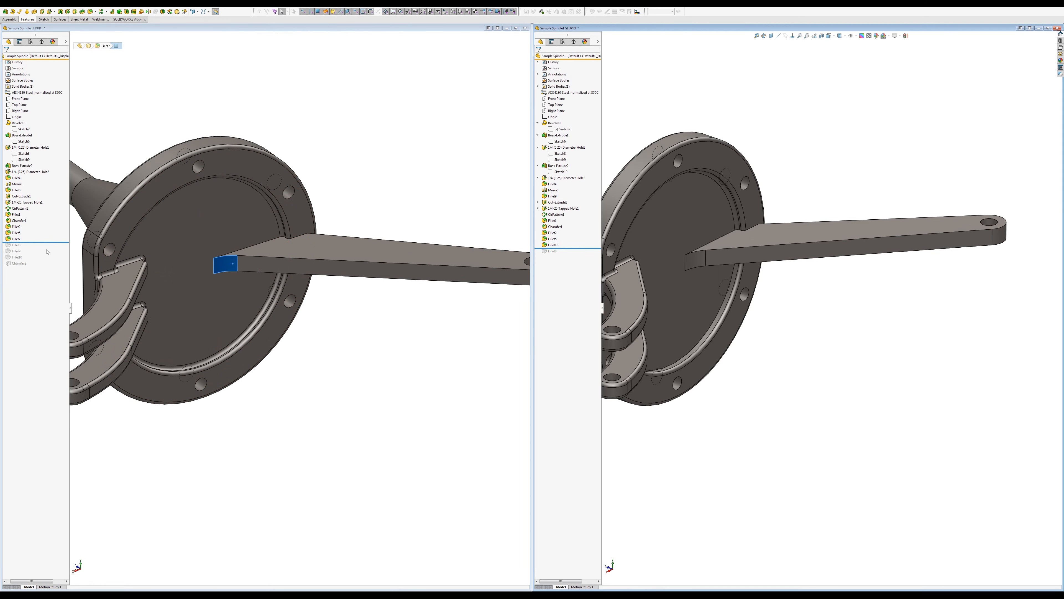
Step: Roll the first part forward past the fillet where the long arm meets the disc, and compare that area on the second part
drag(34, 242, 31, 247)
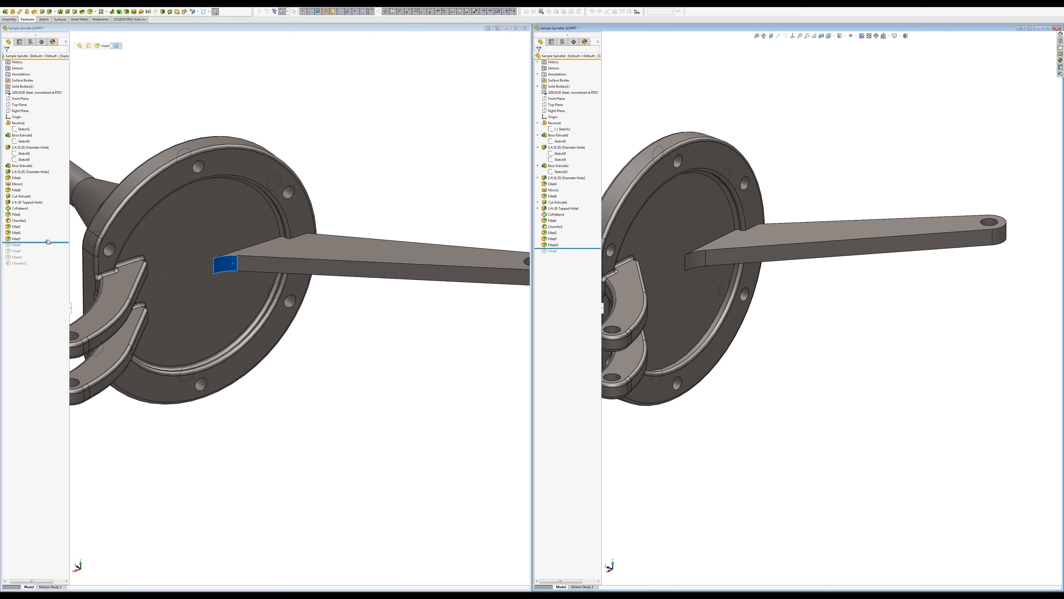
click(17, 245)
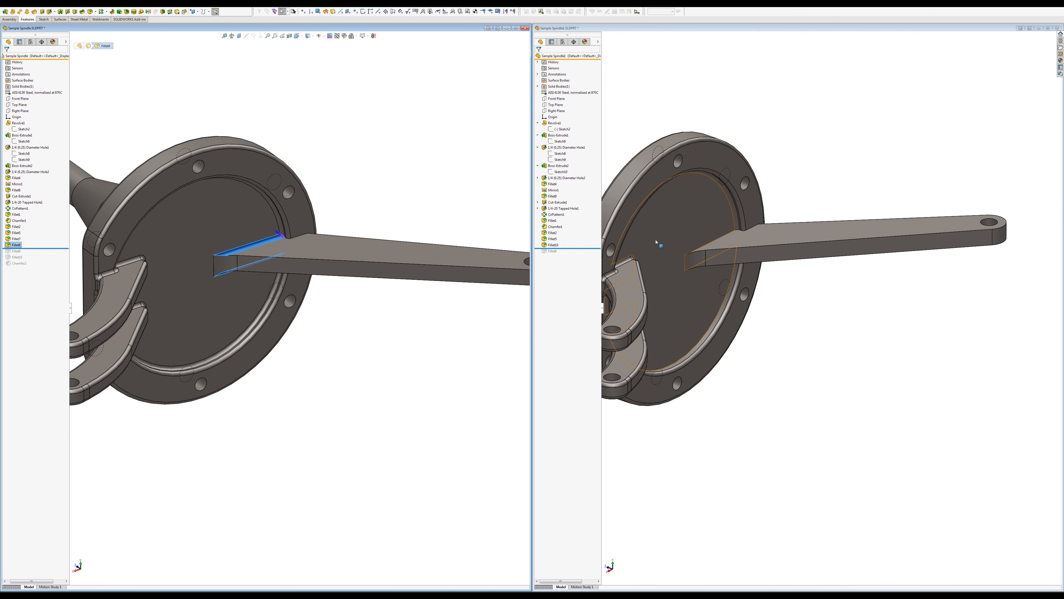
click(843, 118)
middle_drag(713, 324, 681, 294)
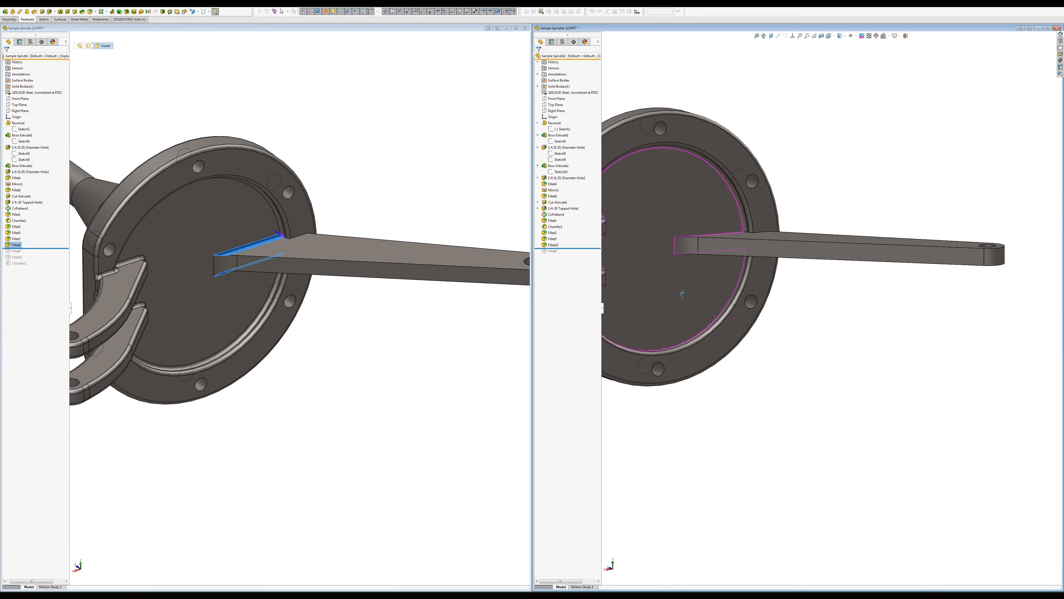
scroll(667, 219, down, 3)
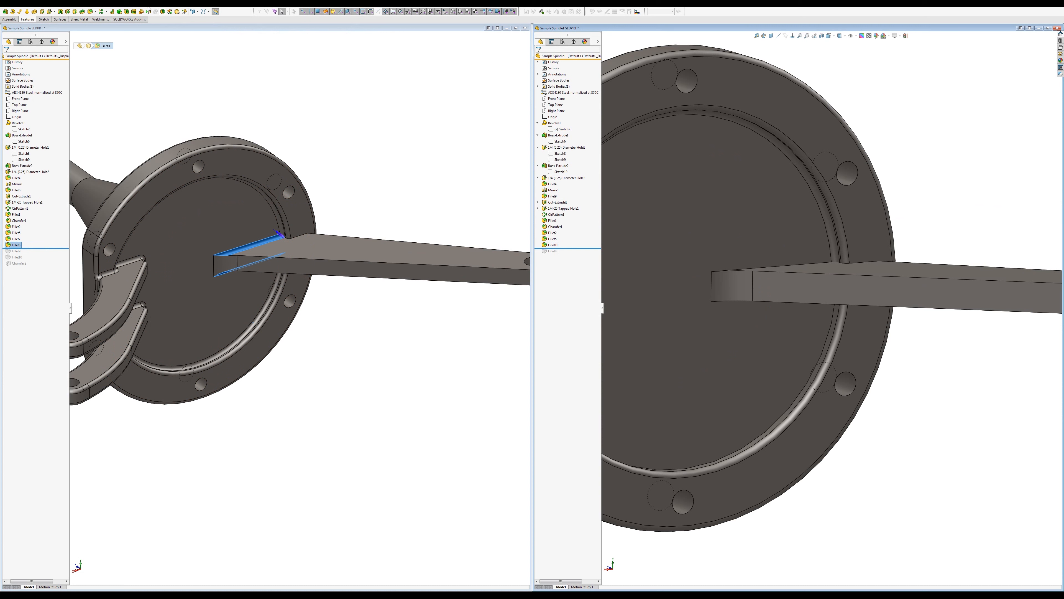
Step: Fillet the two long edges where the arm meets the recess floor on the second part with a 0.05 in radius
click(89, 11)
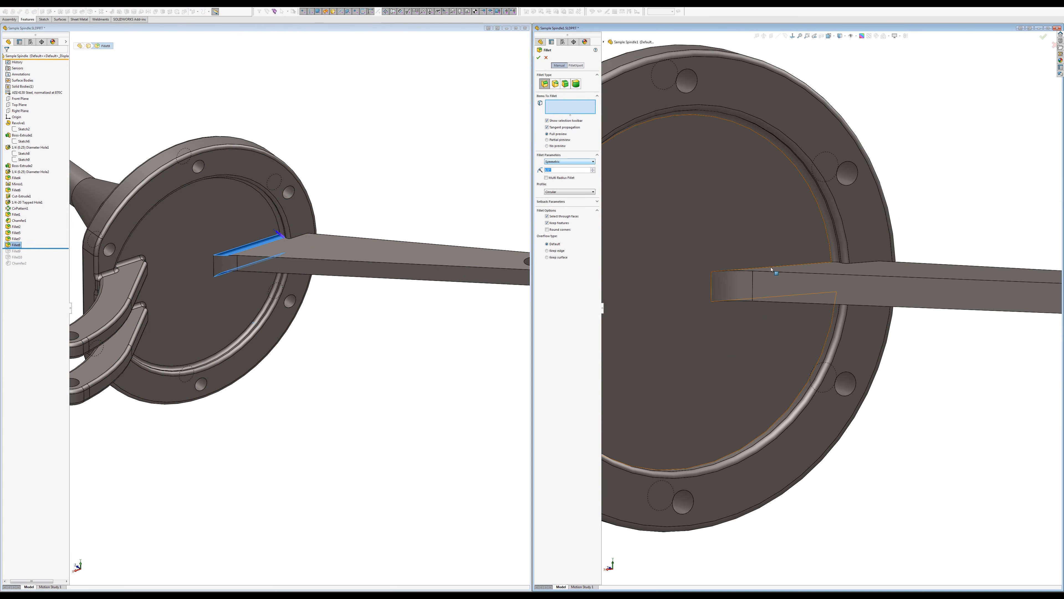
click(800, 265)
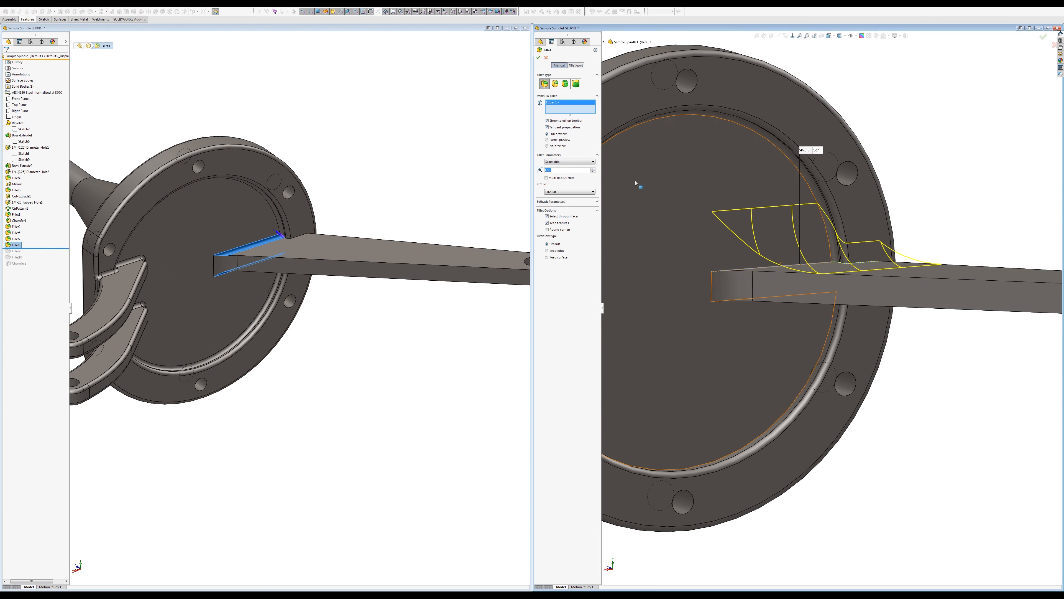
text(.0500in)
key(Return)
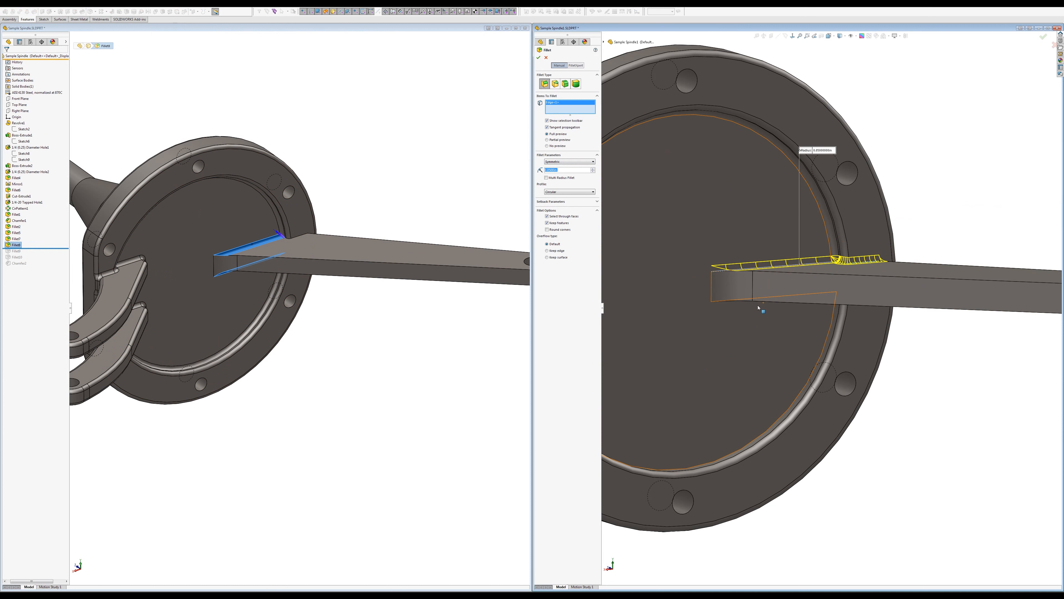
middle_drag(745, 309, 848, 330)
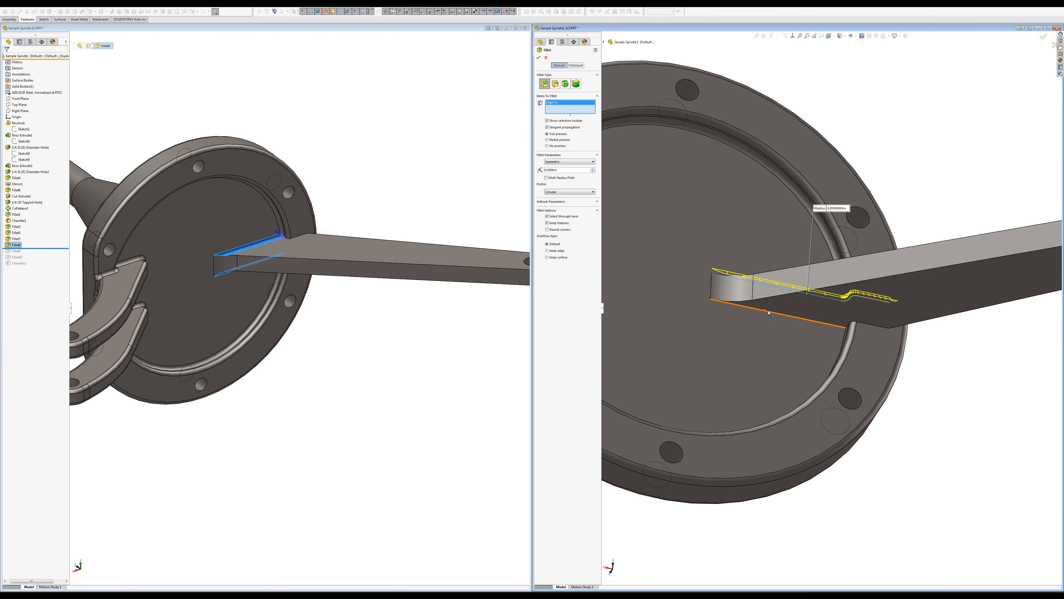
click(848, 329)
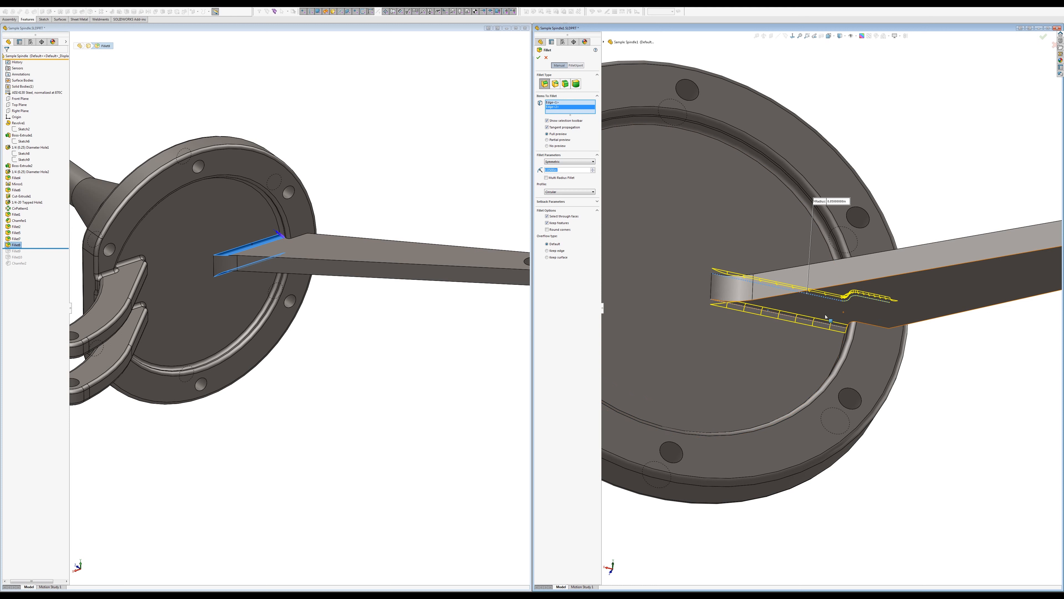
middle_drag(850, 320, 876, 365)
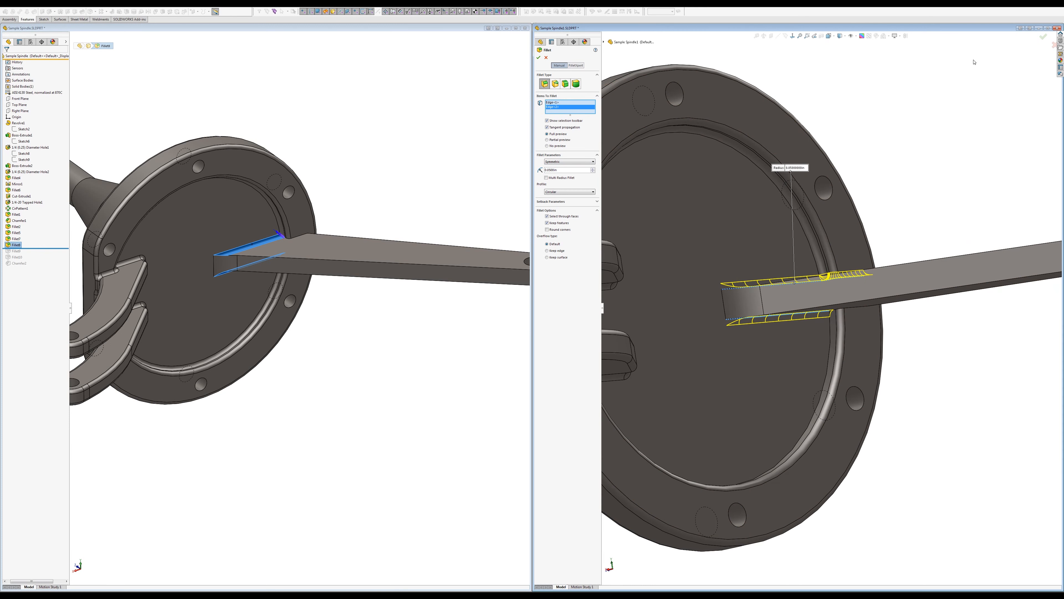
click(1042, 37)
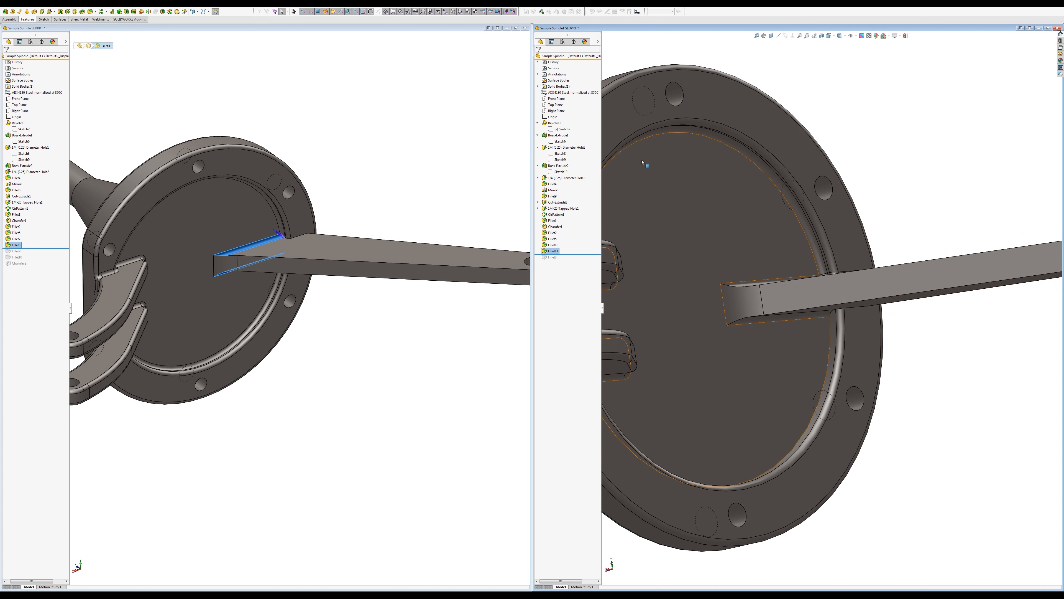
Step: Edit the second part's recess fillet and add the missing circular edge around the recess floor
click(784, 189)
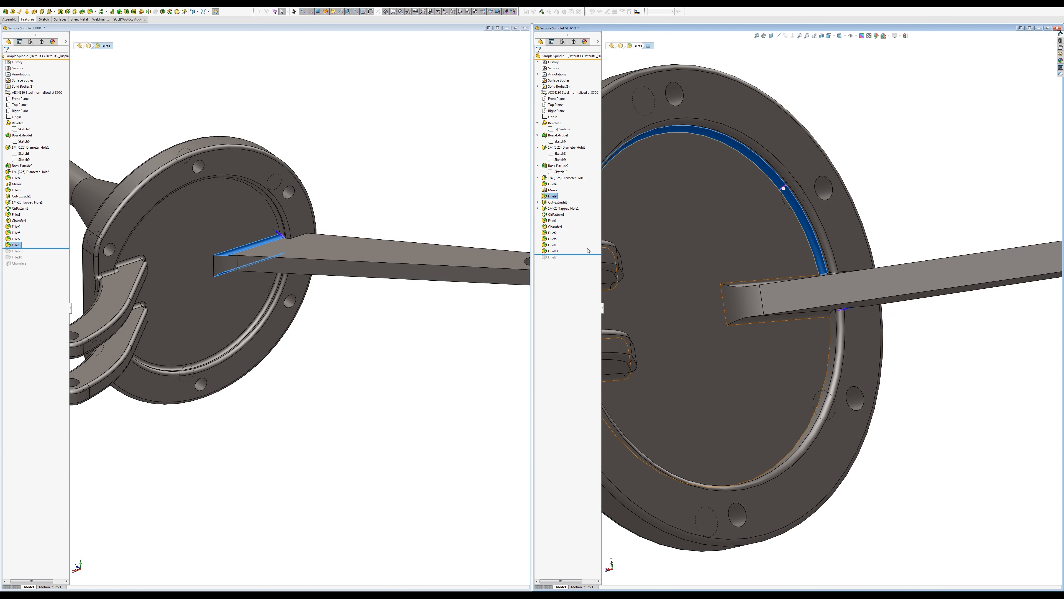
click(552, 196)
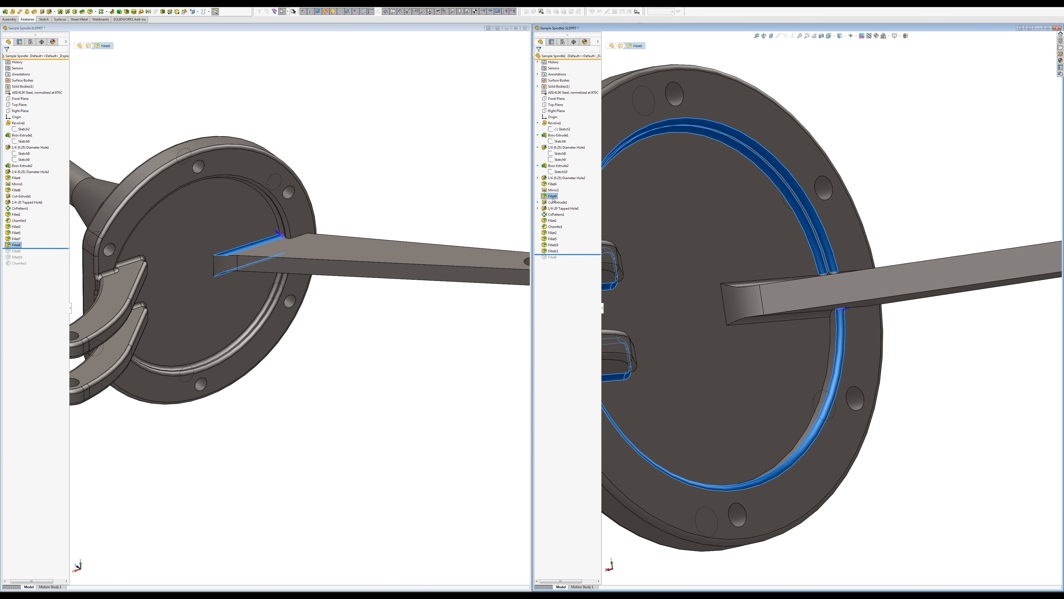
click(564, 184)
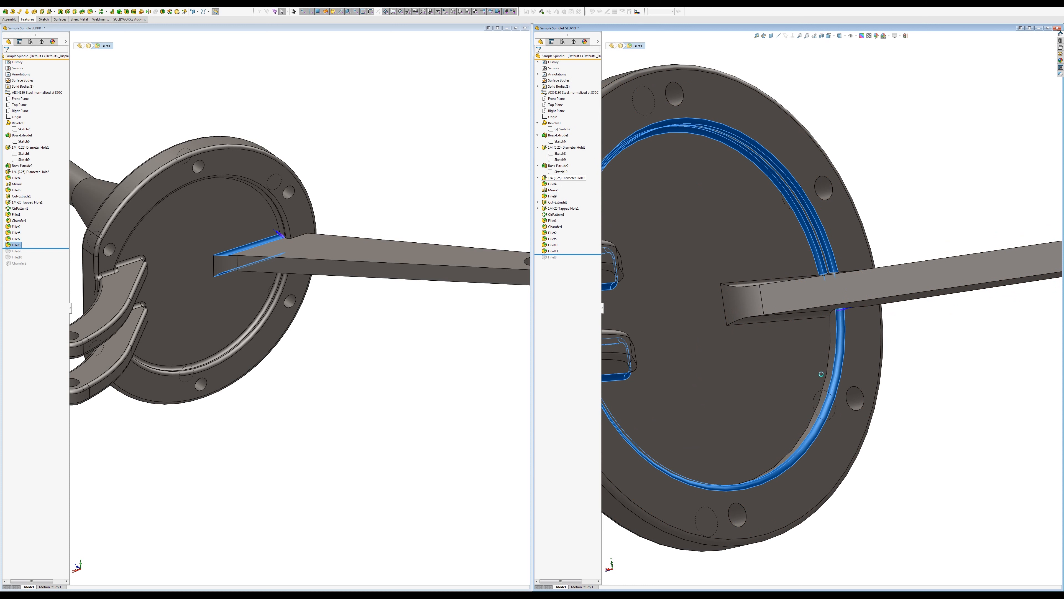
click(829, 364)
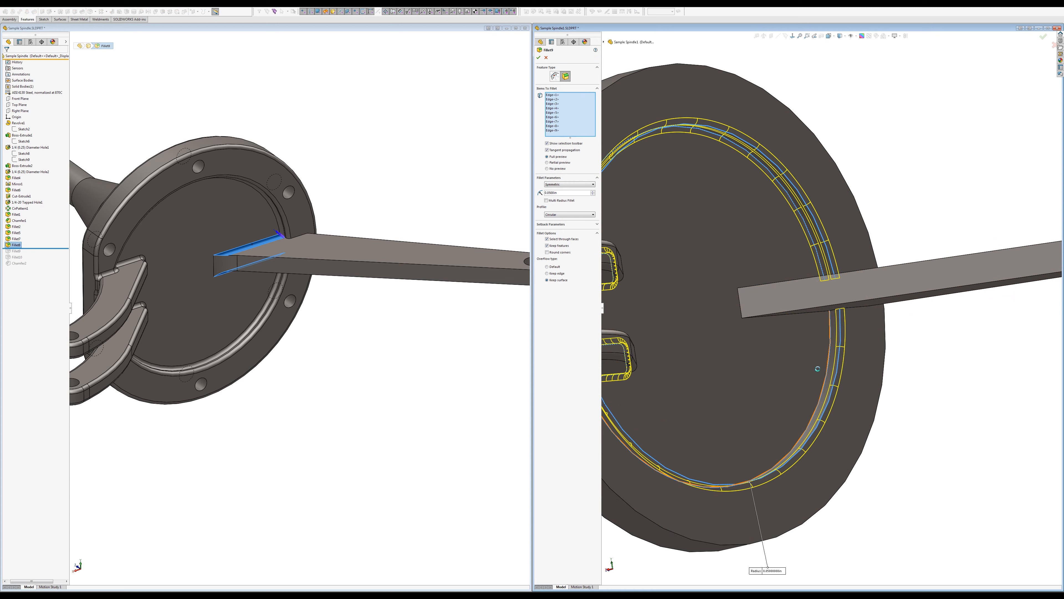
key(f)
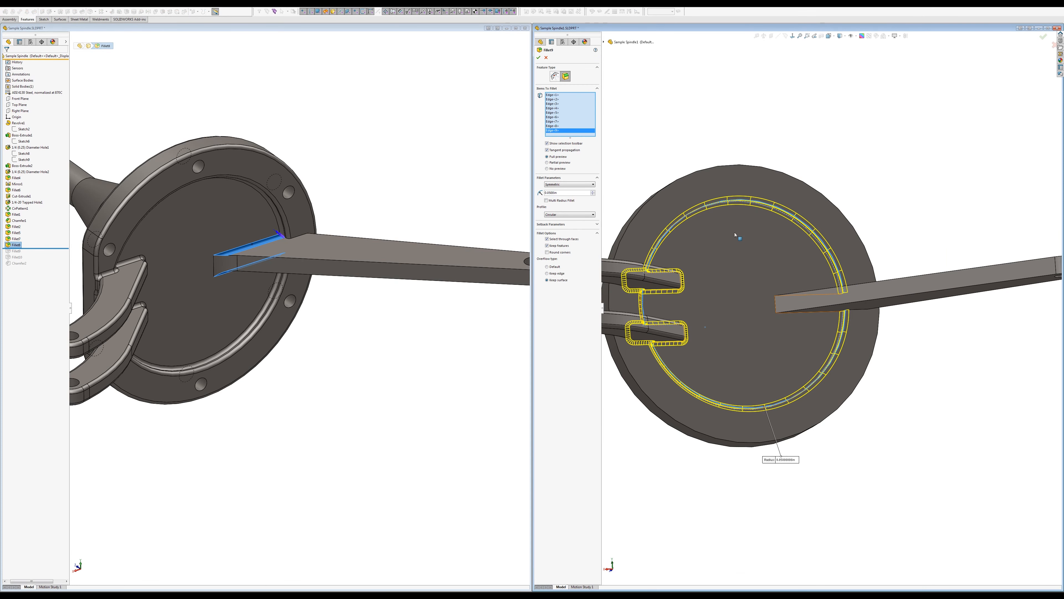
click(1043, 38)
Step: Edit the second part's arm-to-disc fillet and add further edges around the arm's base
scroll(790, 328, down, 3)
scroll(712, 309, down, 2)
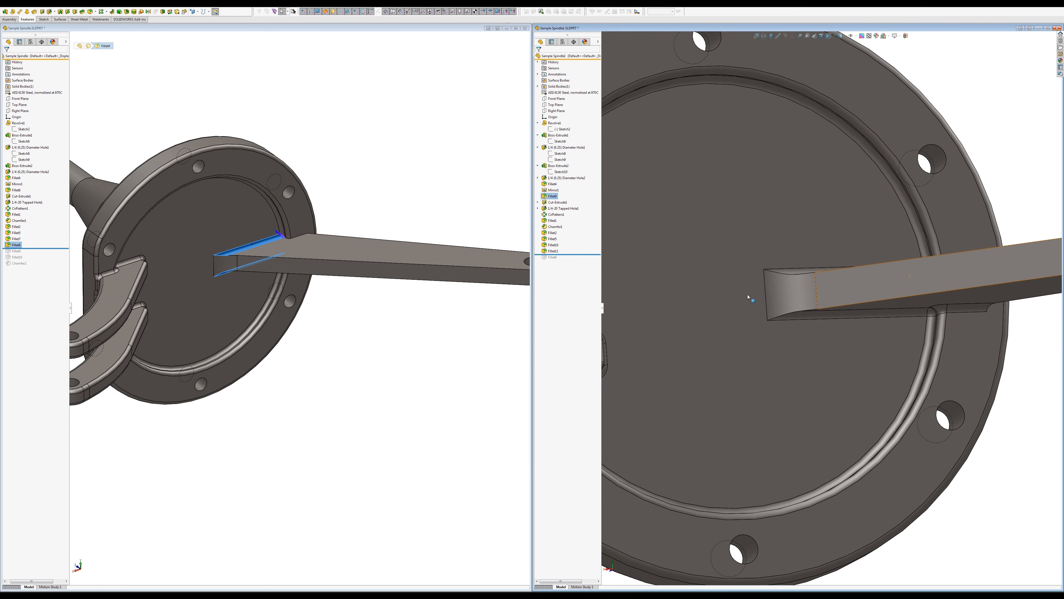
click(553, 251)
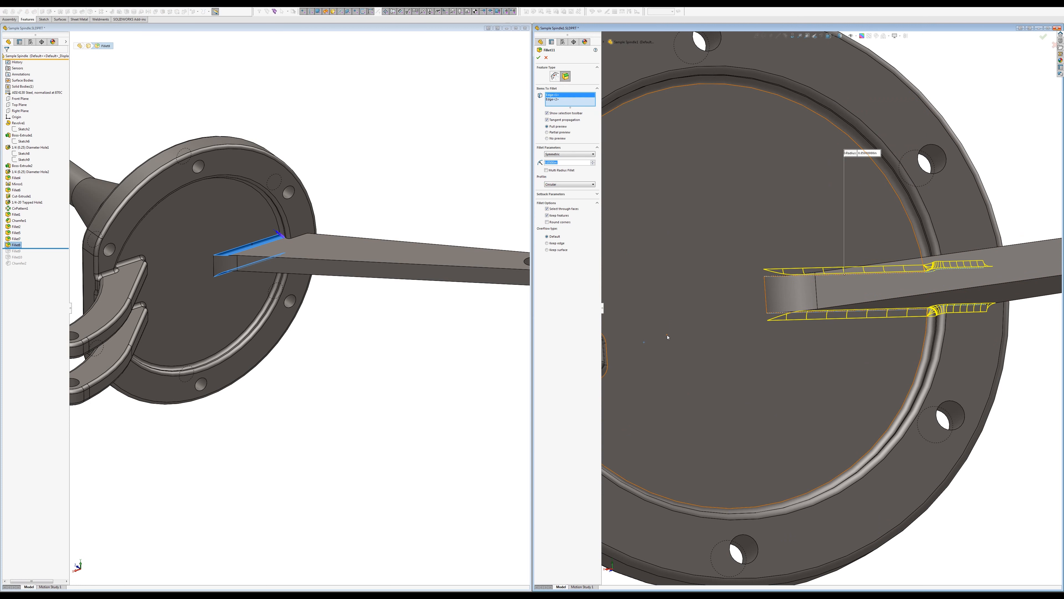
middle_drag(754, 310, 934, 267)
click(940, 257)
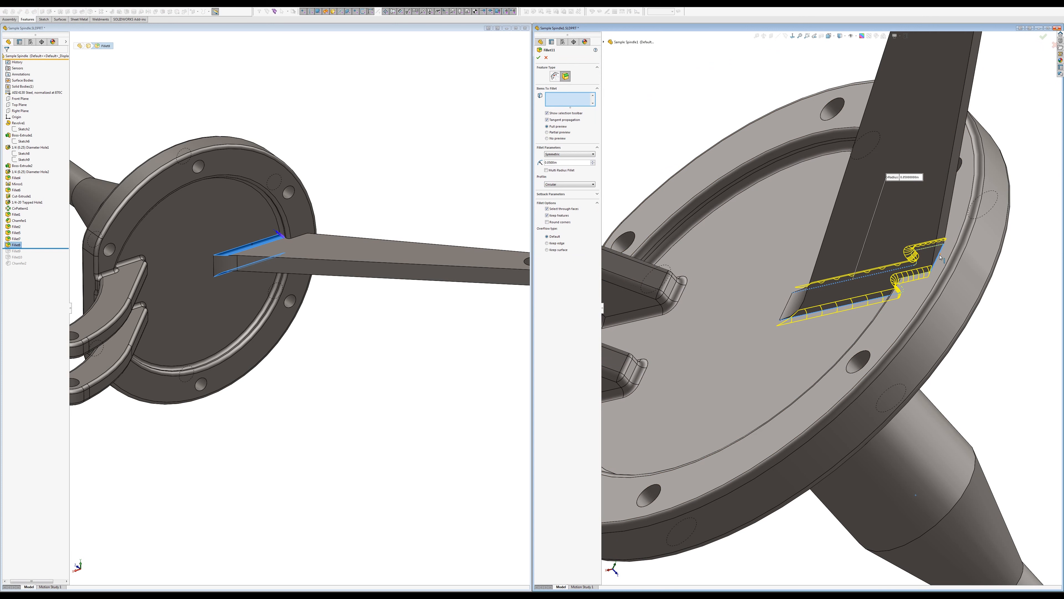
click(820, 257)
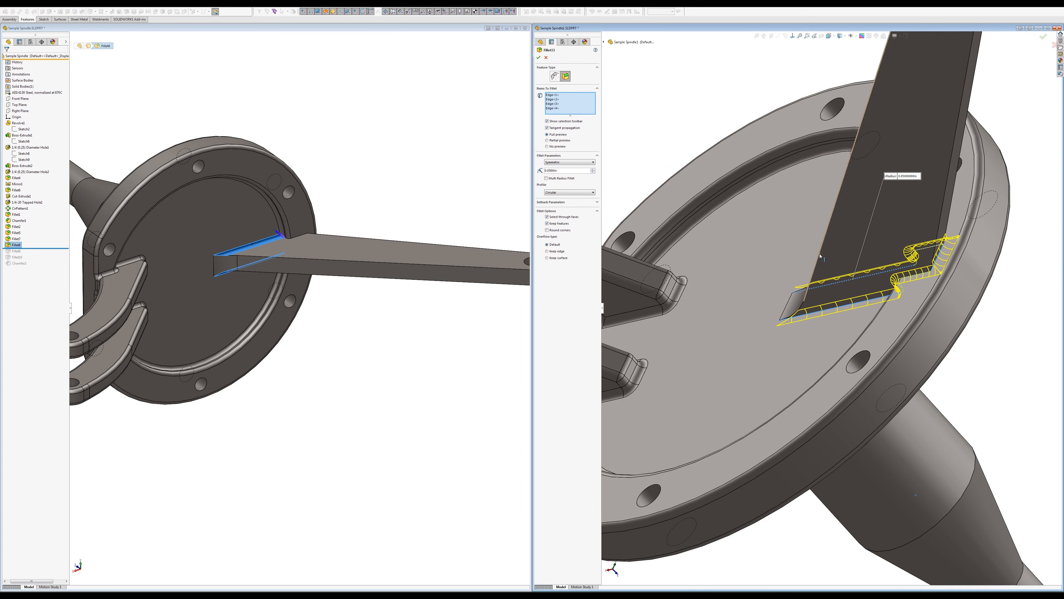
middle_drag(820, 258, 904, 315)
click(882, 278)
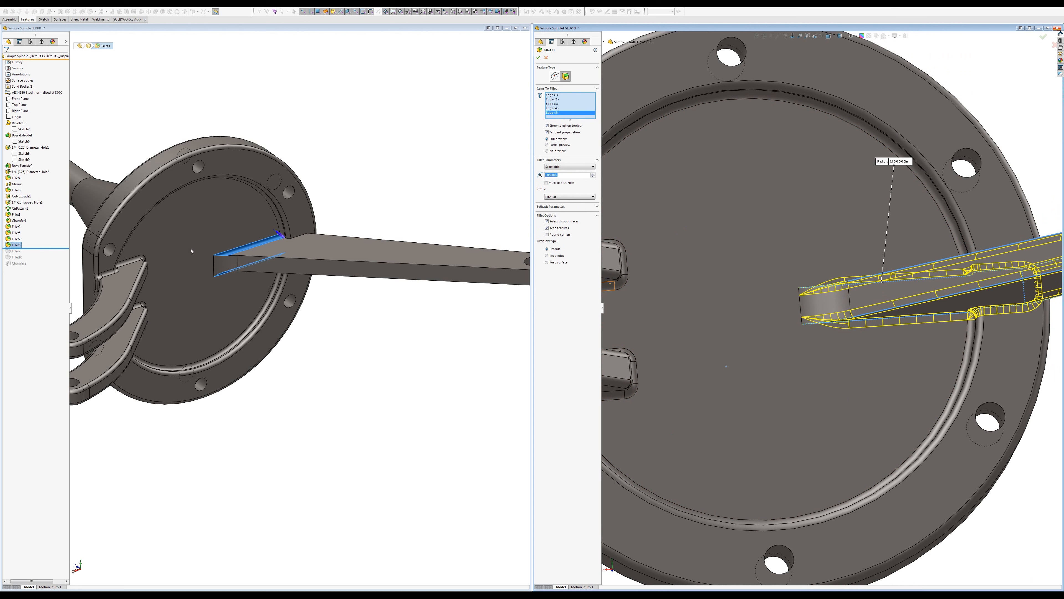
right_click(9, 245)
click(204, 183)
click(1043, 36)
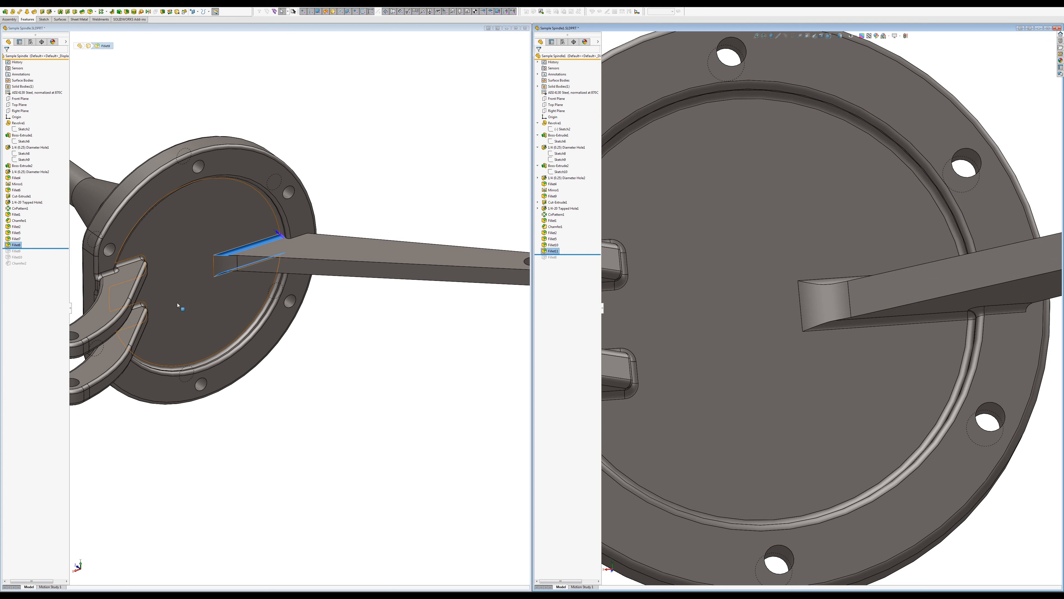
Step: Edit the first part's arm-to-recess-floor fillet and try using the arm's rounded end face as a fillet item
click(318, 294)
scroll(264, 218, down, 5)
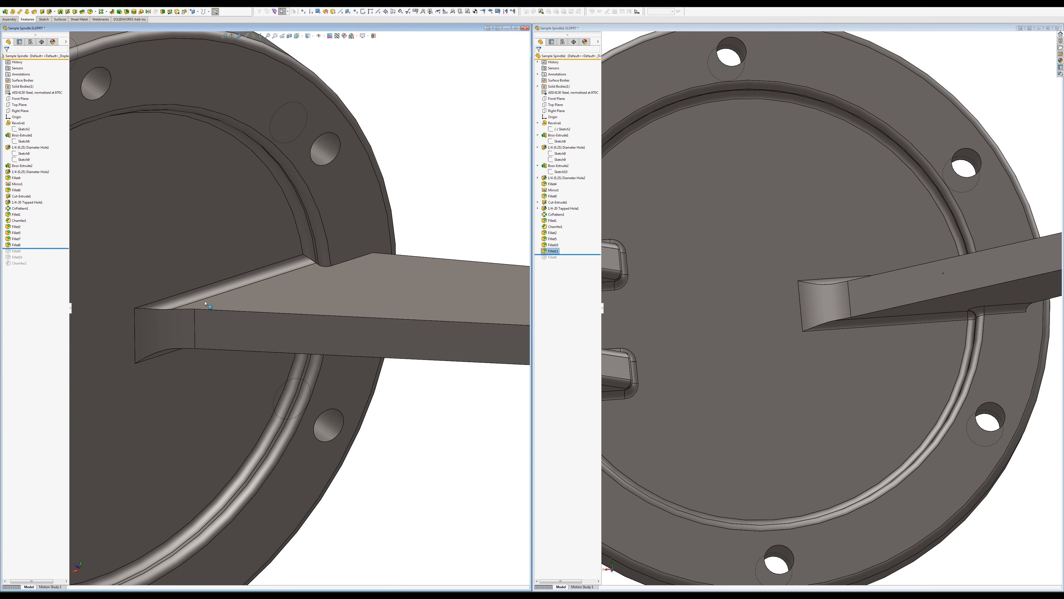
middle_drag(264, 218, 167, 245)
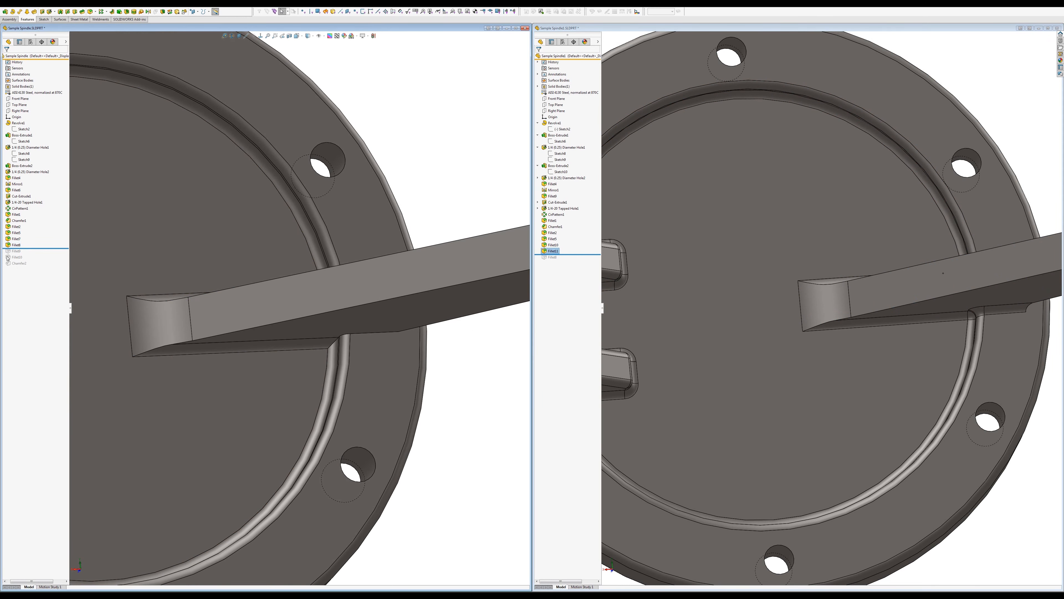
click(15, 245)
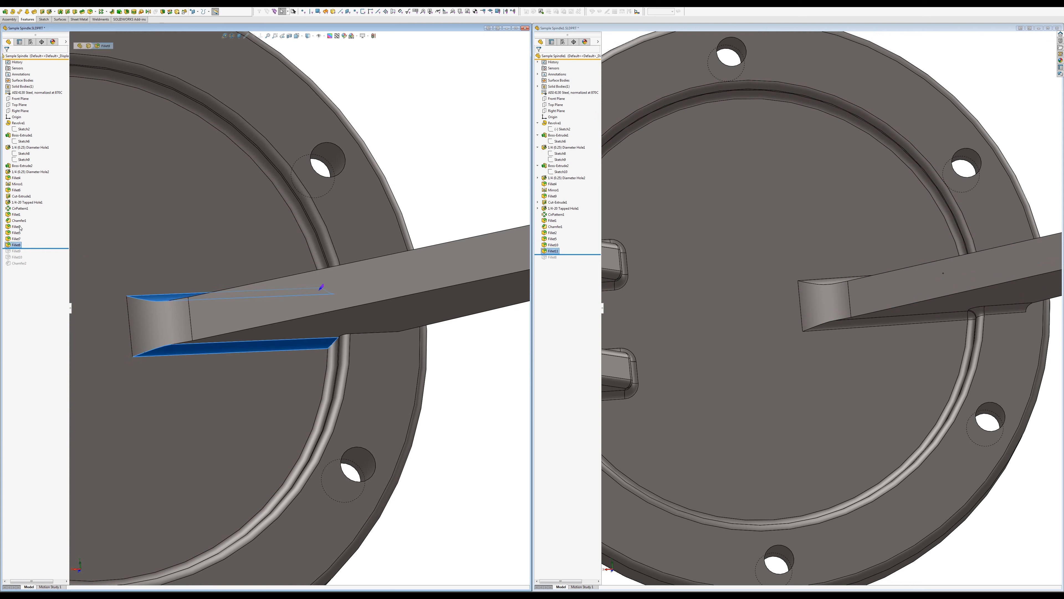
click(20, 228)
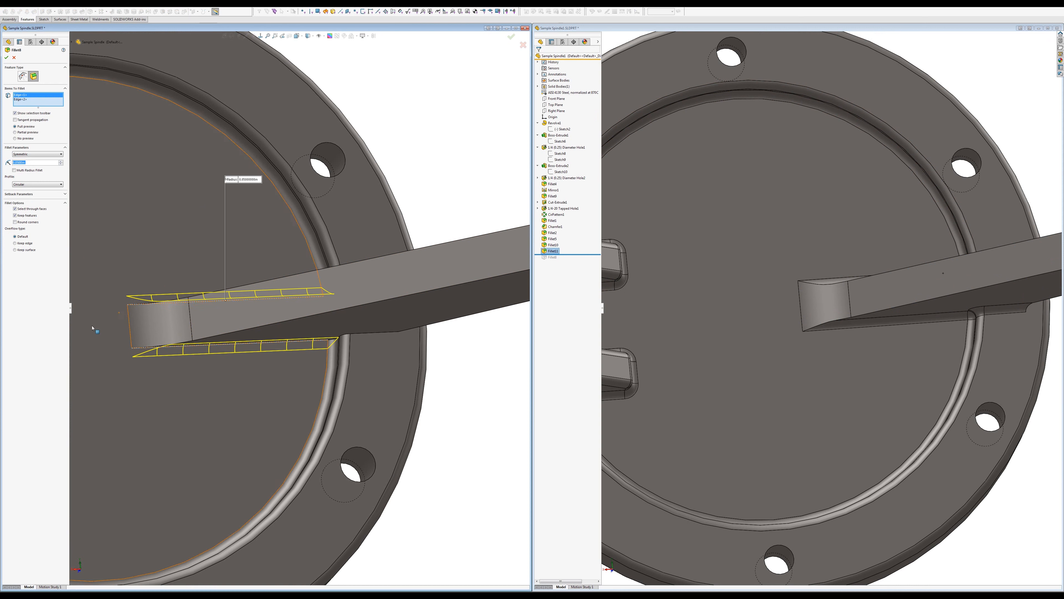
click(183, 306)
click(184, 305)
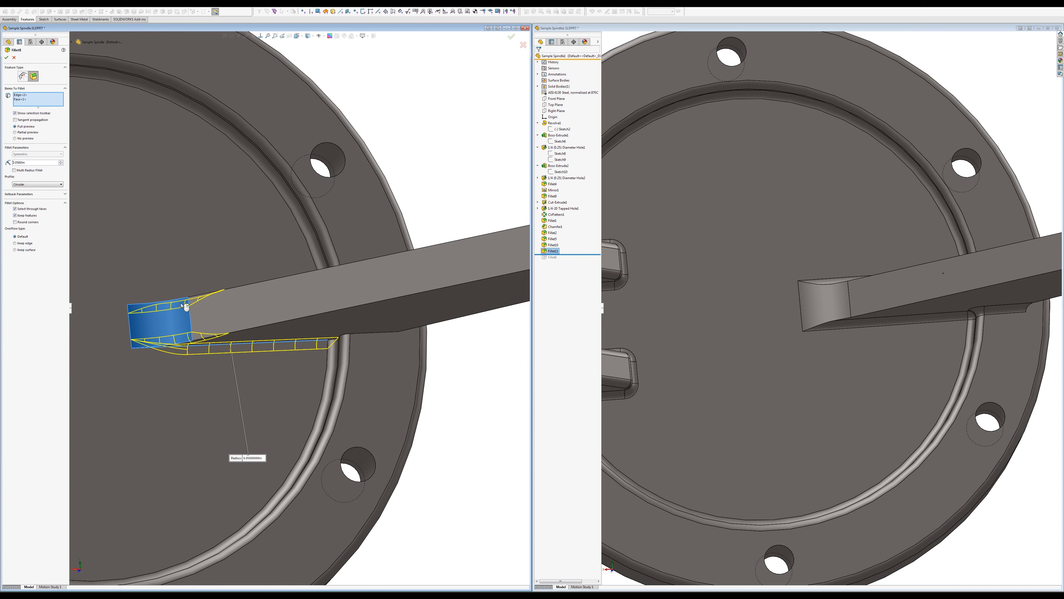
click(20, 99)
click(7, 58)
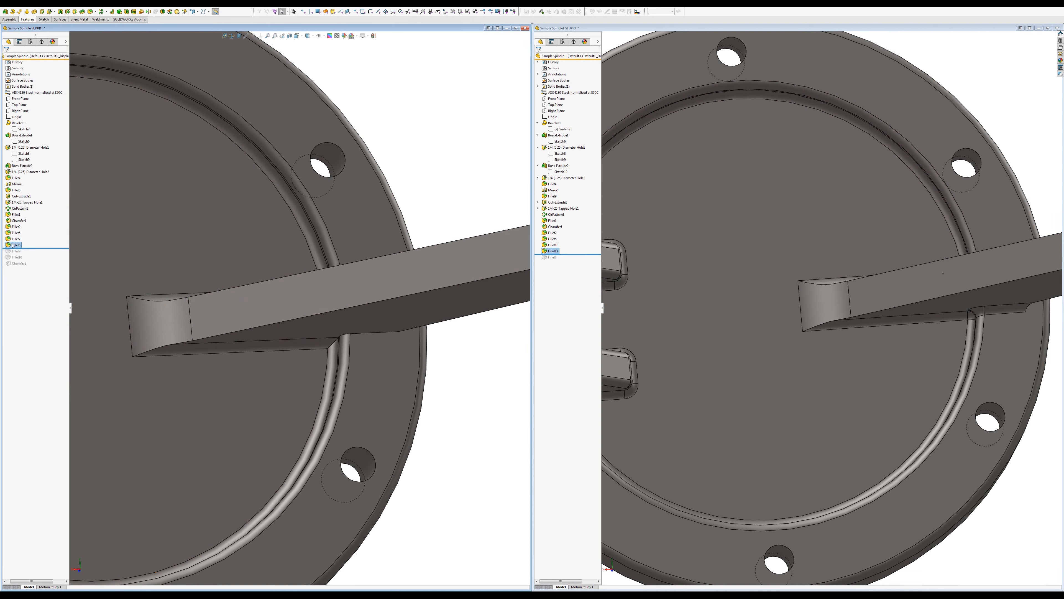
Step: Check the selected edges and tangent propagation setting of the first part's arm-to-recess-floor fillet
right_click(13, 245)
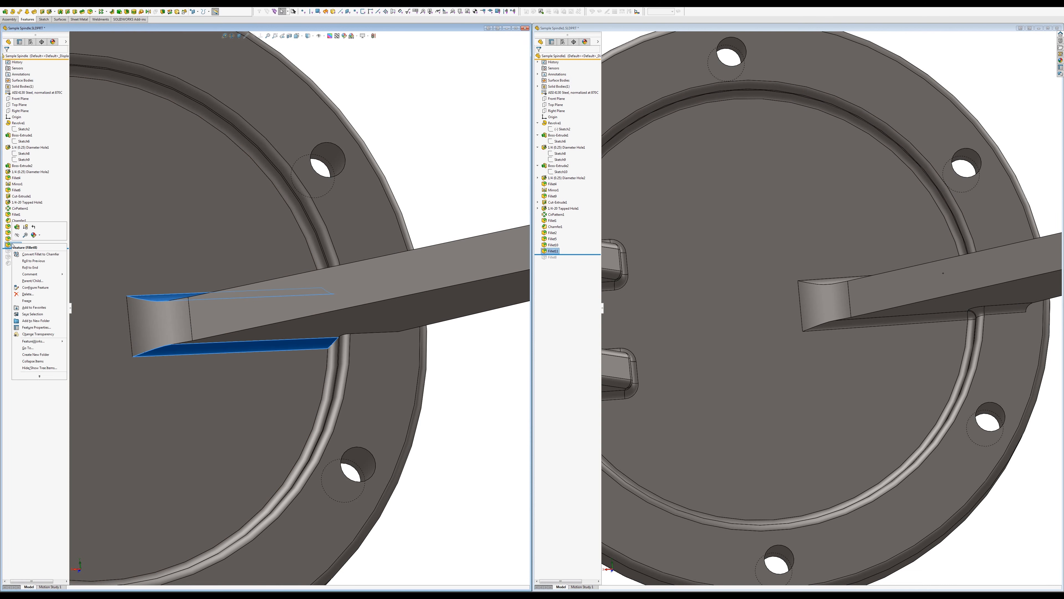
click(18, 227)
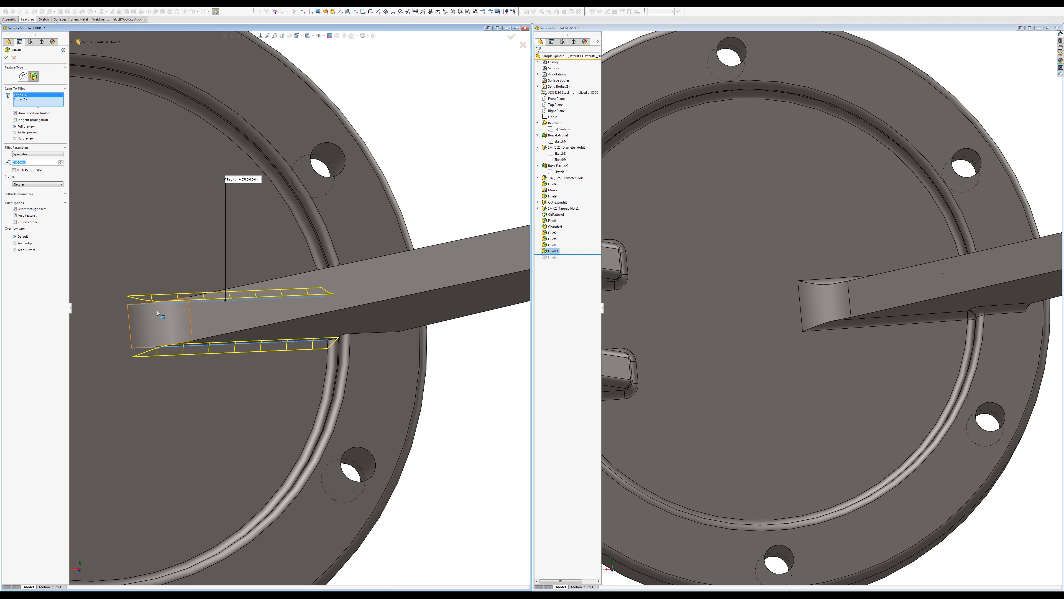
key(Return)
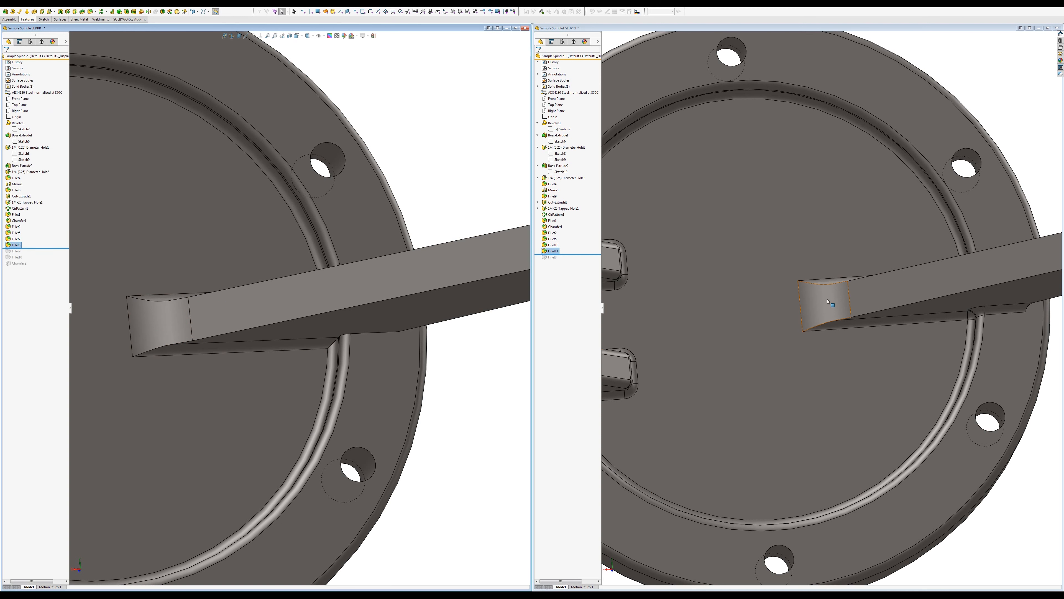
Step: Turn off tangent propagation on the second part's fillet between the arm and the recess floor
middle_drag(816, 346, 836, 331)
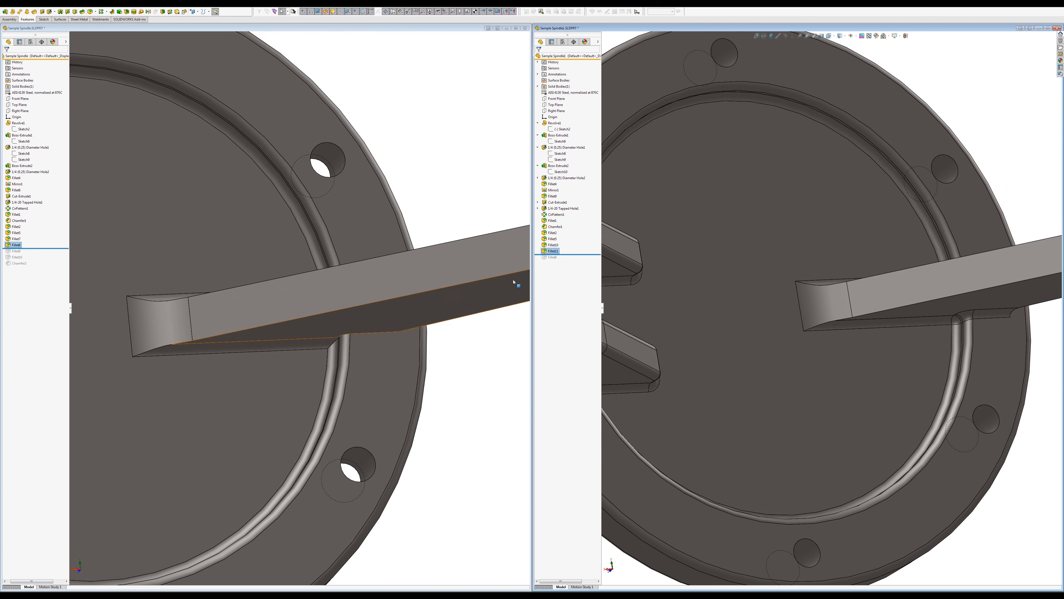
click(552, 251)
click(554, 251)
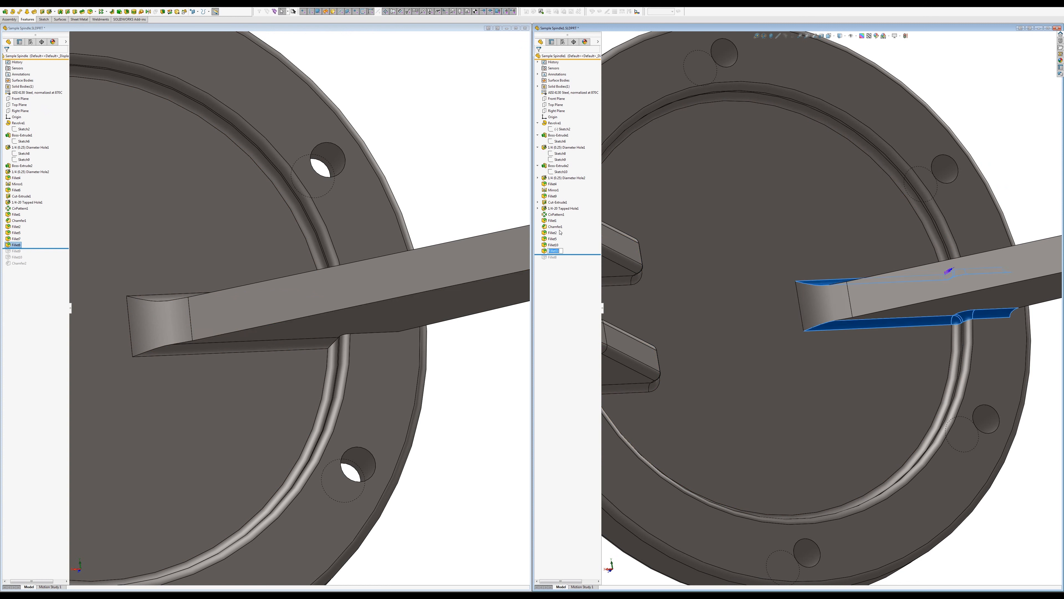
click(546, 251)
click(550, 238)
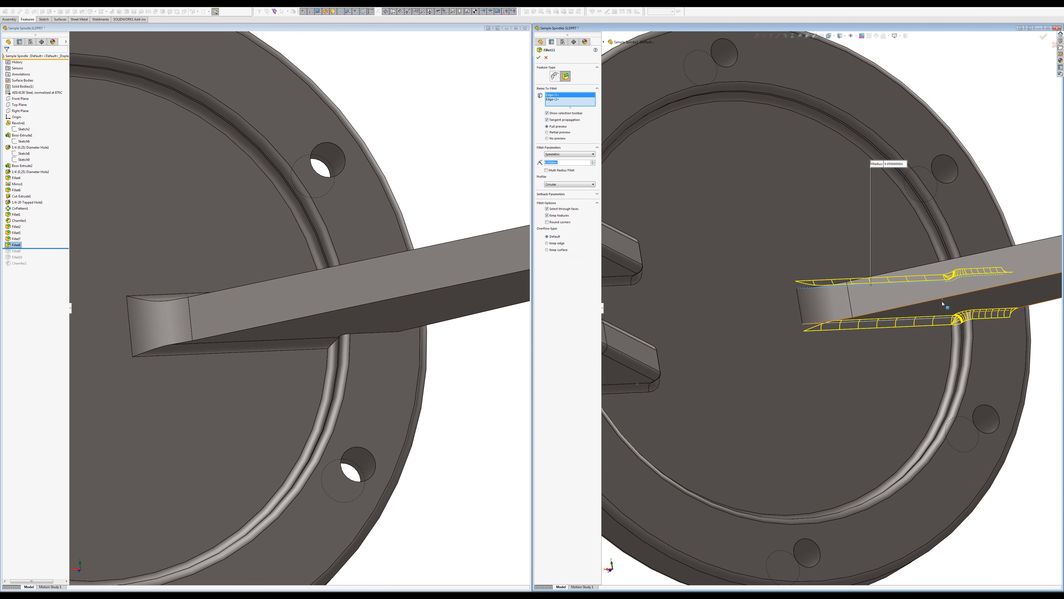
click(547, 120)
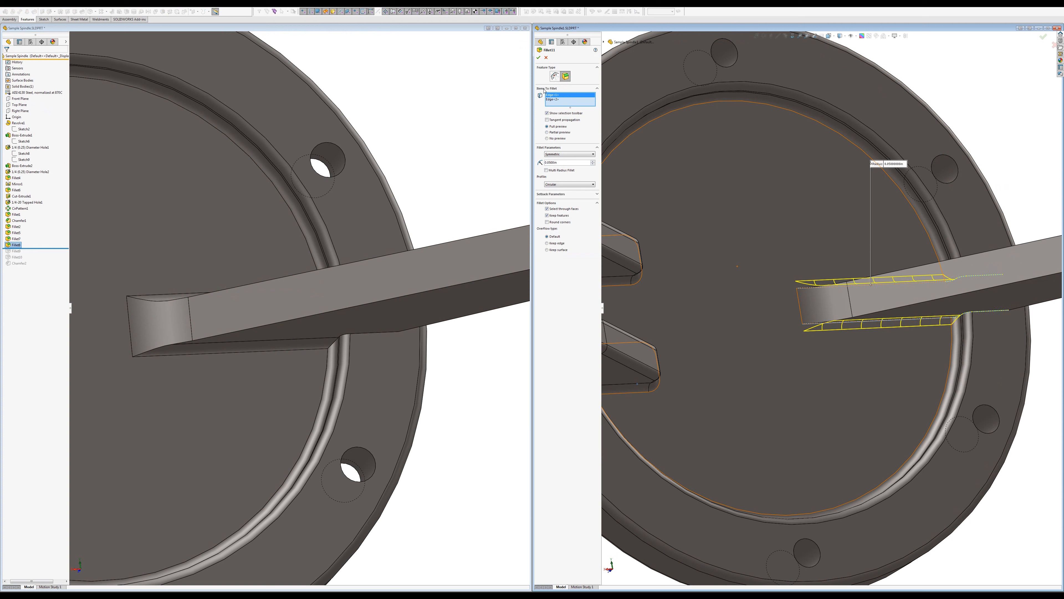
click(538, 57)
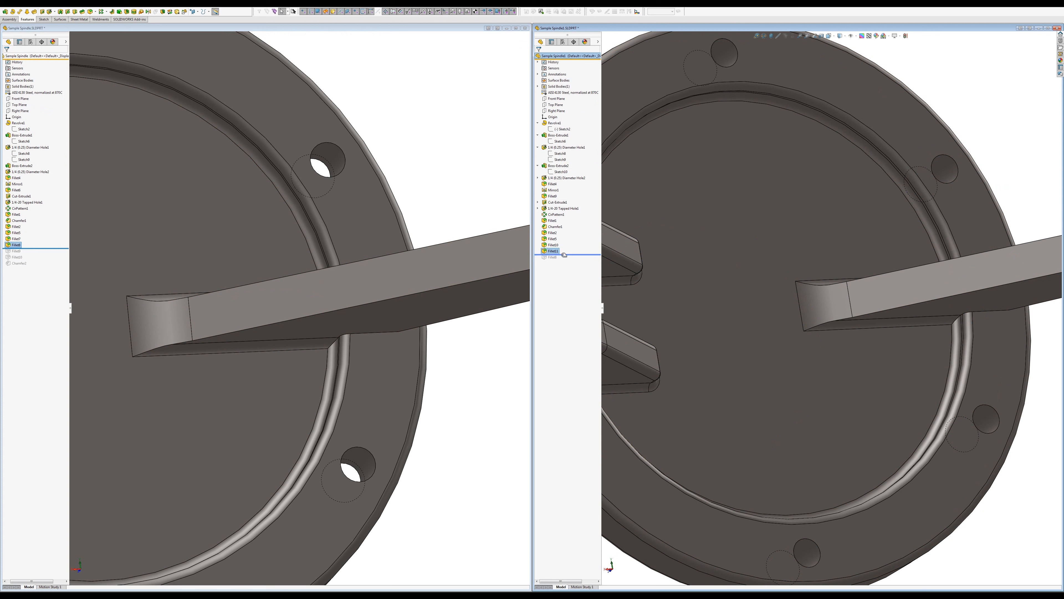
Step: Roll the second part forward past the next fillet and delete the arm-to-recess-floor fillet
drag(564, 255, 563, 260)
click(554, 251)
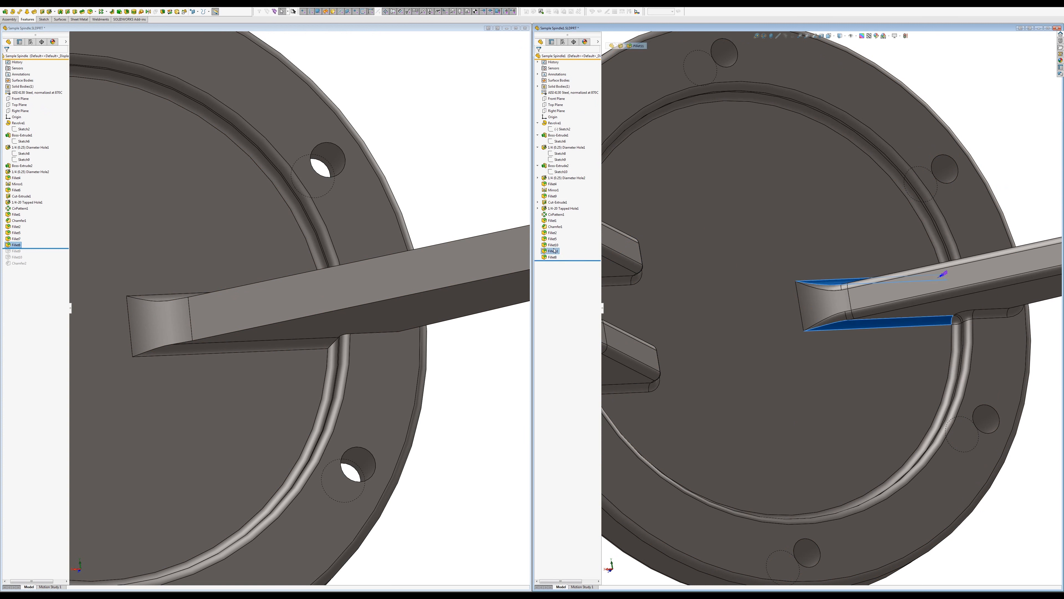
key(Delete)
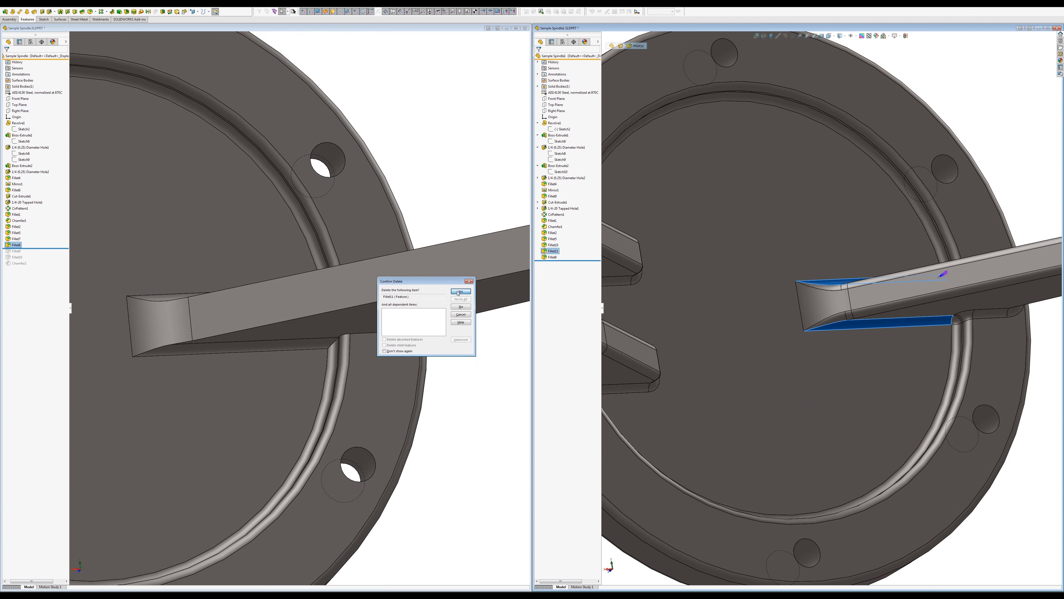
key(Return)
Step: Redefine the second part's remaining arm fillet on the two arm edges at the recess floor, with tangent propagation off
click(551, 250)
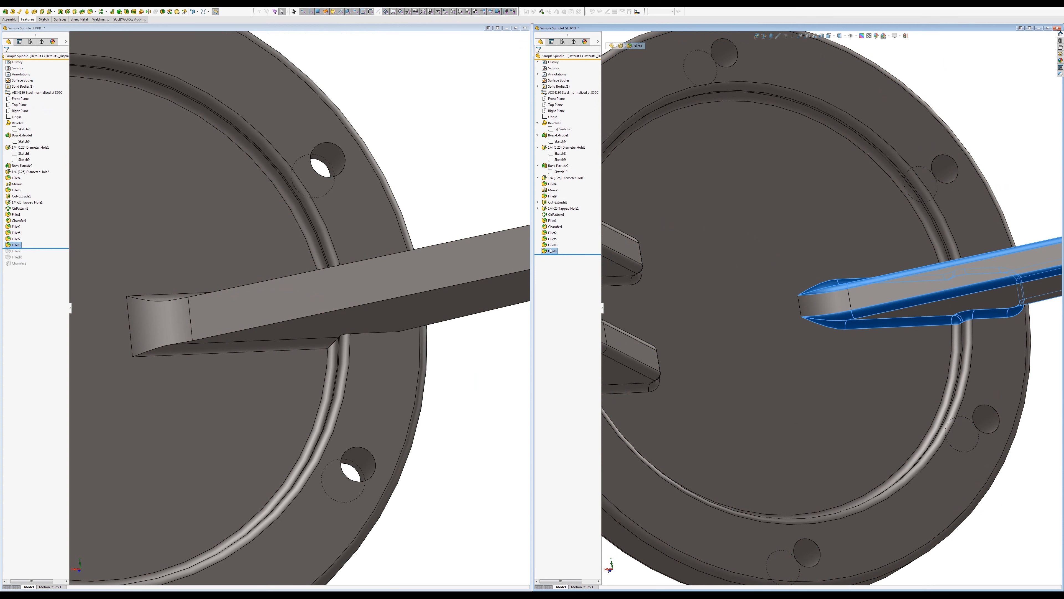
click(556, 234)
right_click(560, 99)
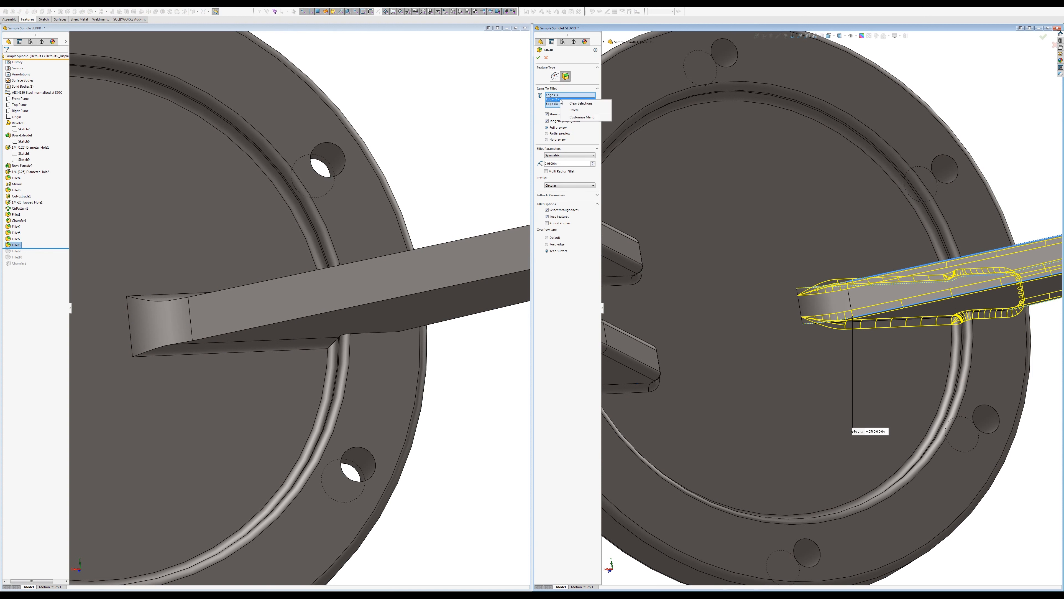
click(573, 109)
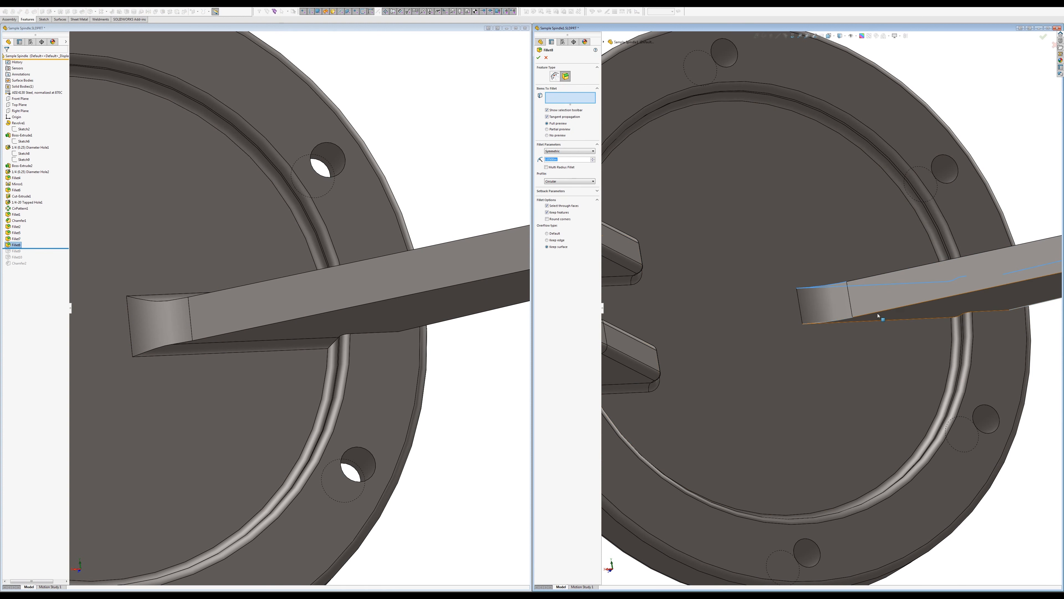
click(873, 321)
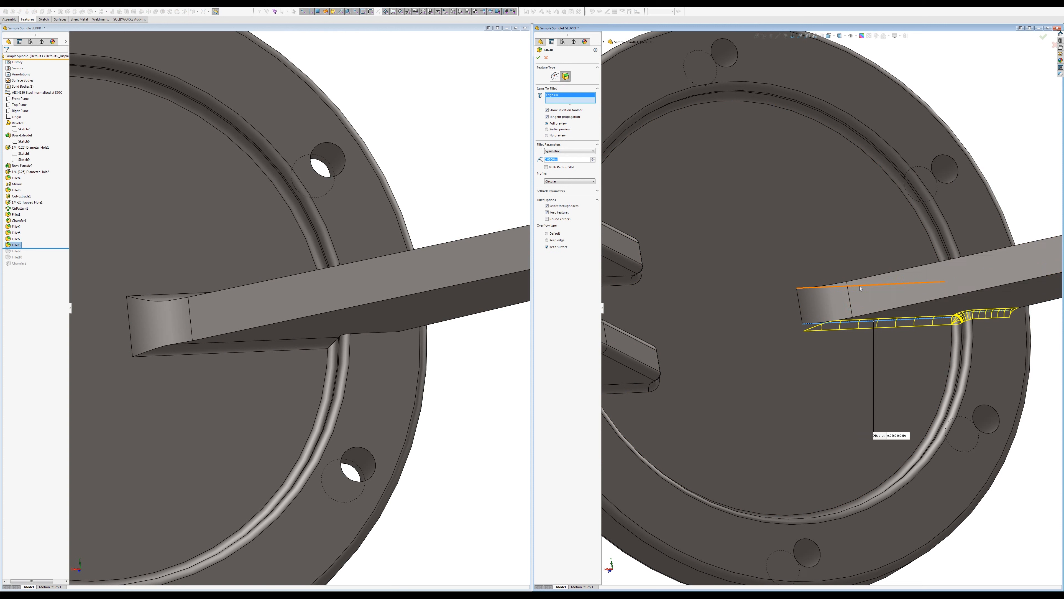
click(860, 288)
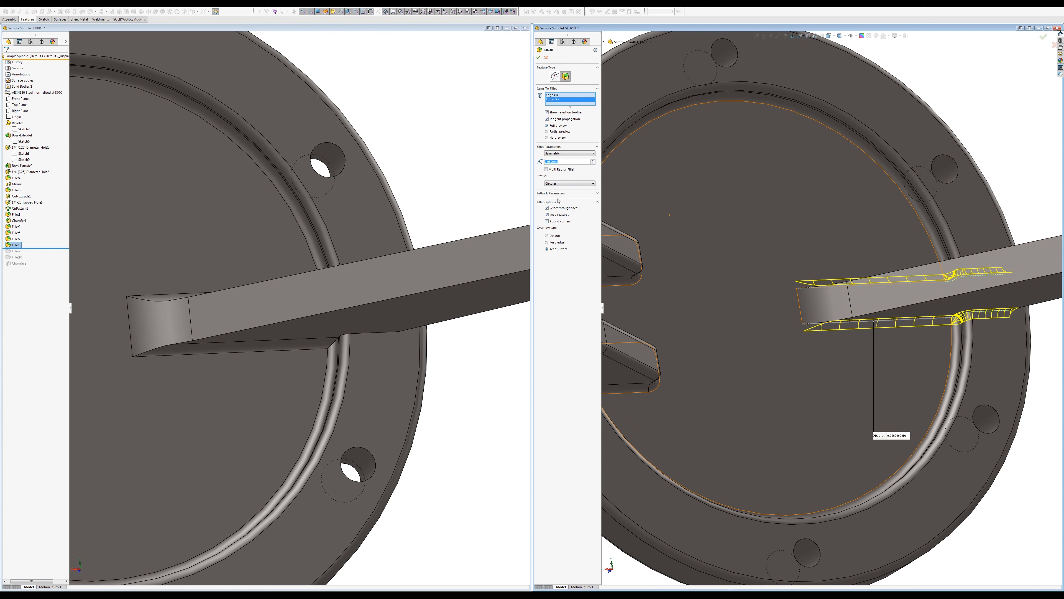
click(547, 119)
click(539, 58)
scroll(829, 307, up, 3)
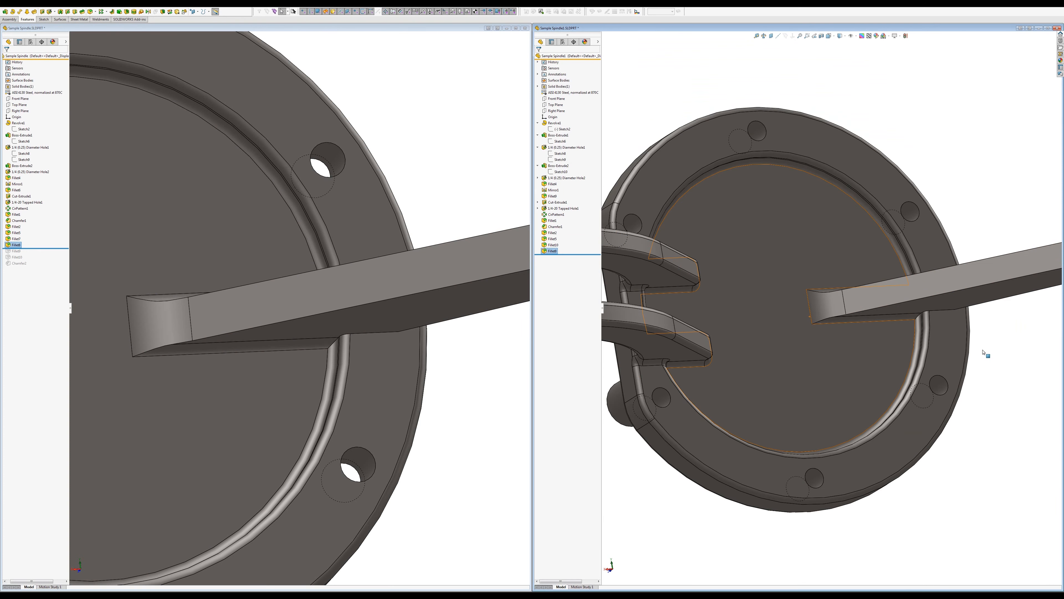
middle_drag(983, 352, 957, 338)
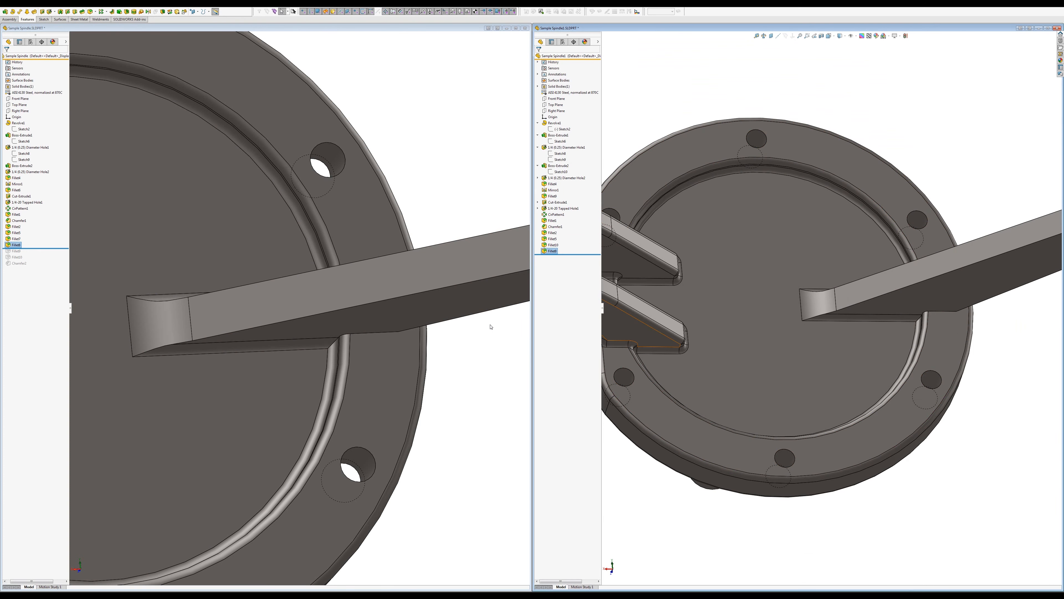
Step: Roll the first part forward past the fillet along the arm's outer edges and review that fillet's selected edges
click(45, 252)
drag(46, 248, 44, 251)
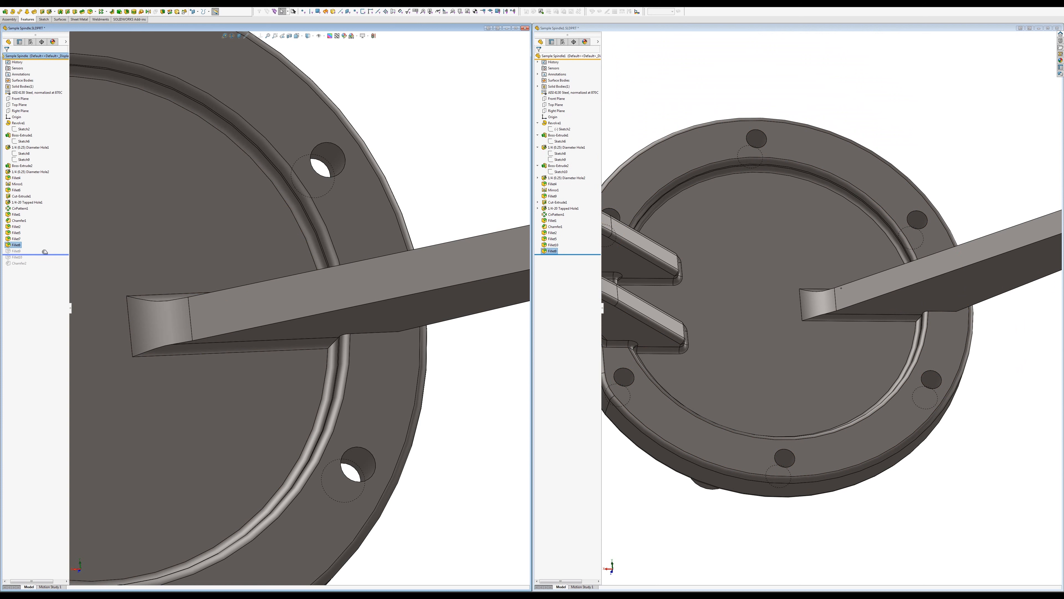
click(17, 251)
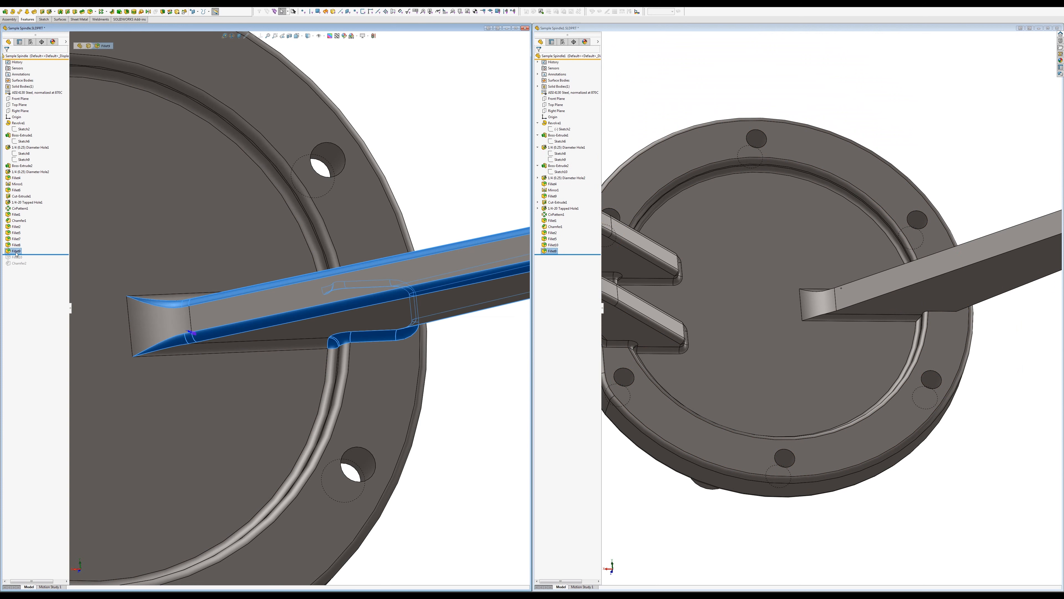
double_click(17, 251)
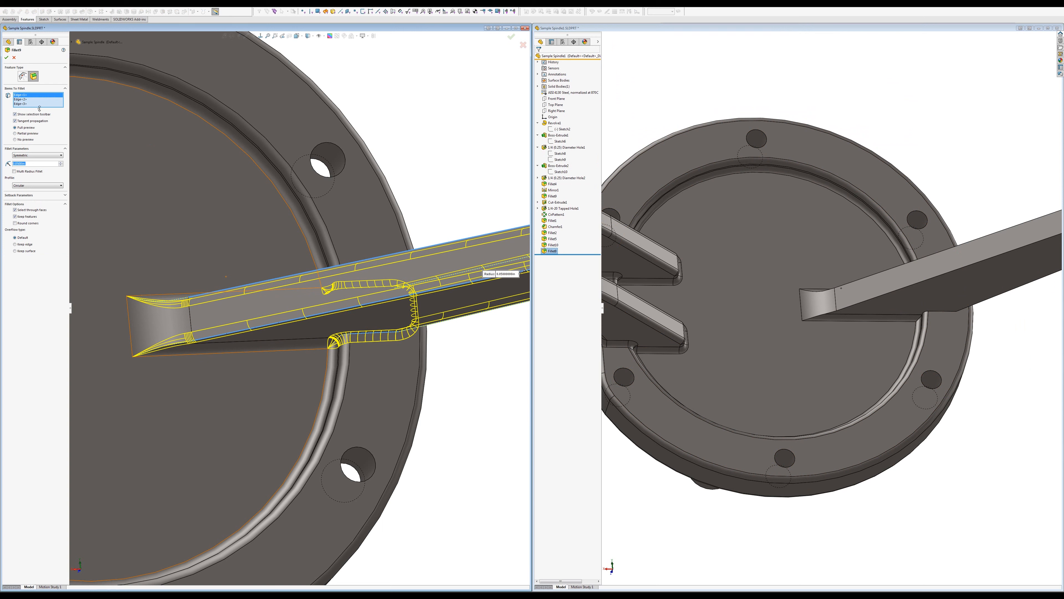
drag(39, 108, 40, 117)
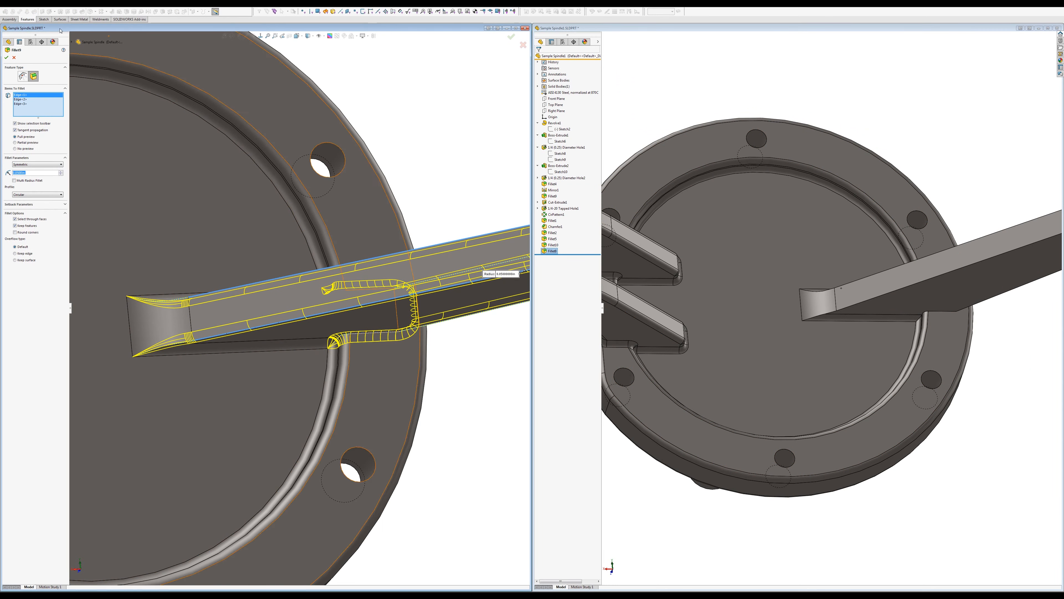
click(511, 37)
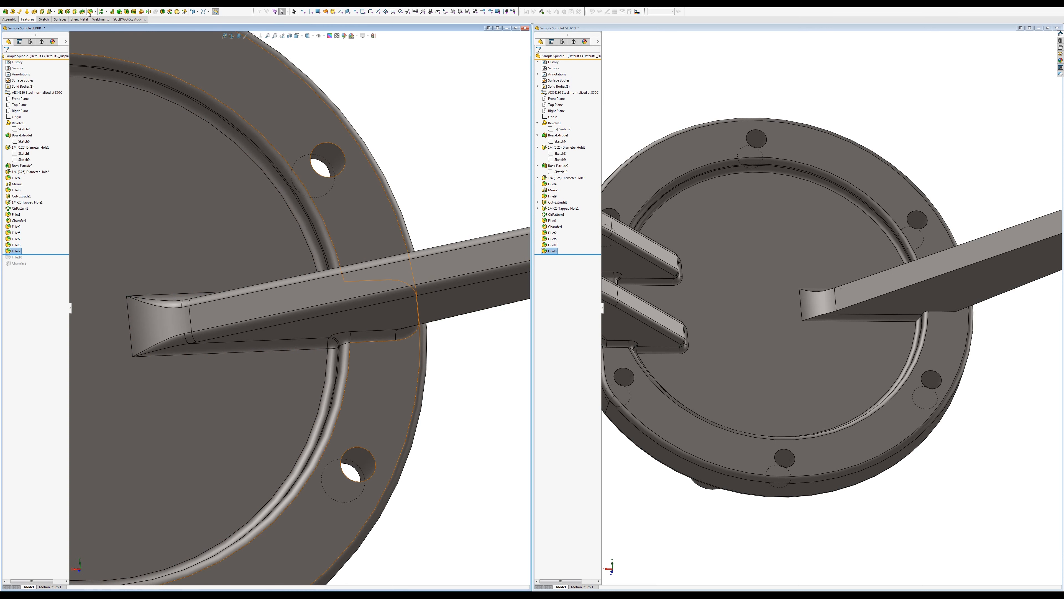
Step: Fillet the second part's long arm along its two long outer edges and the short edge at the flange rim, with tangent propagation
click(90, 12)
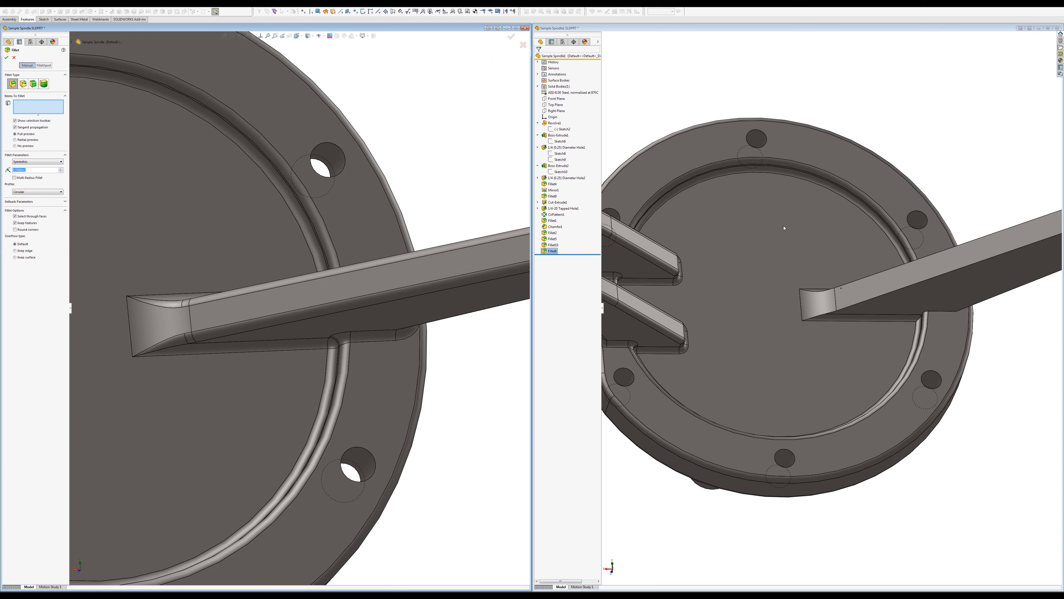
click(523, 44)
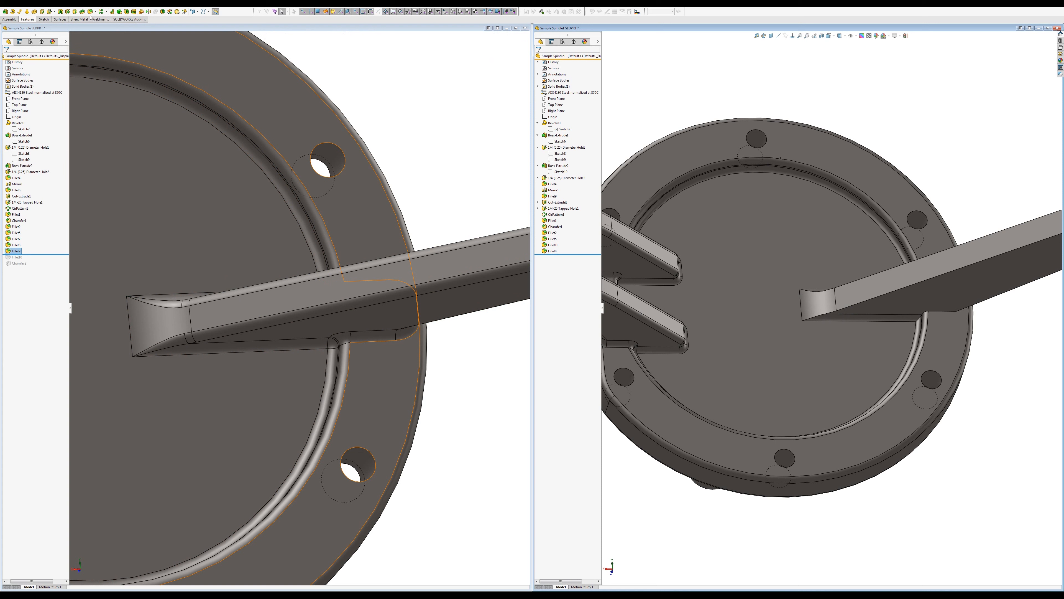
click(848, 309)
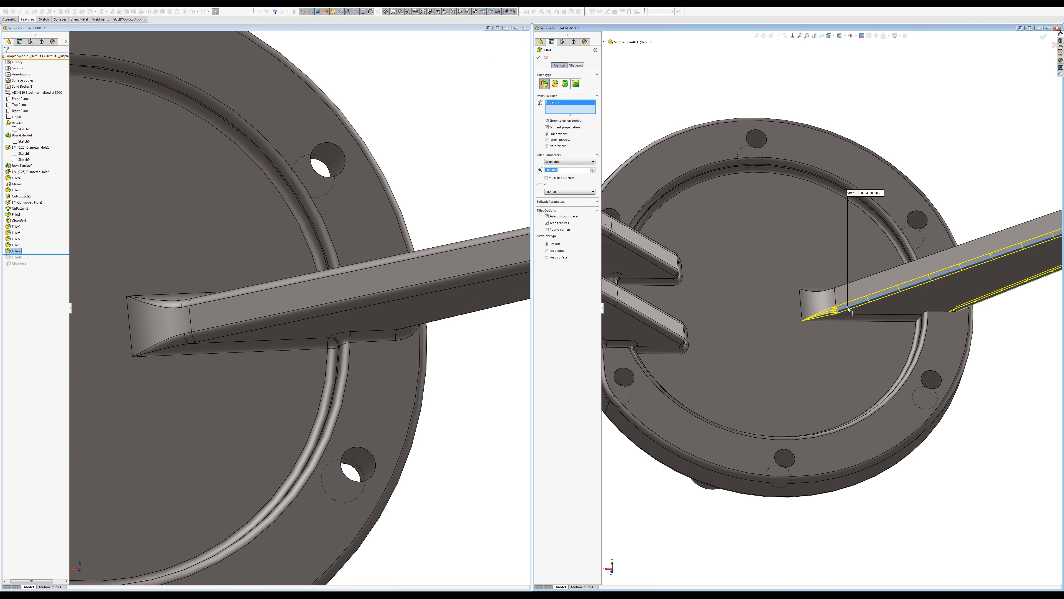
click(842, 287)
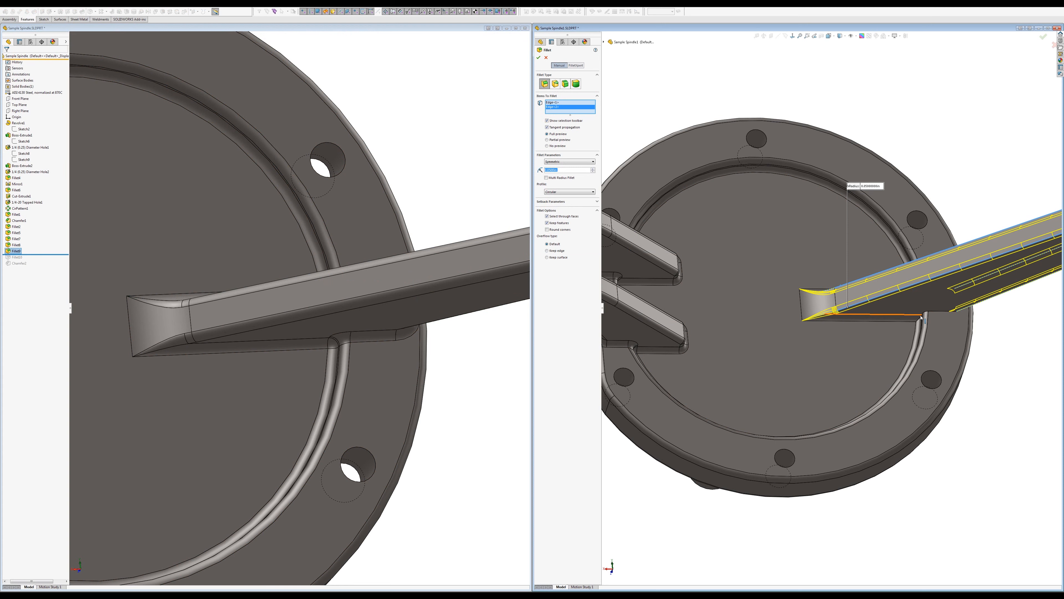
middle_drag(943, 314, 968, 295)
scroll(953, 302, down, 2)
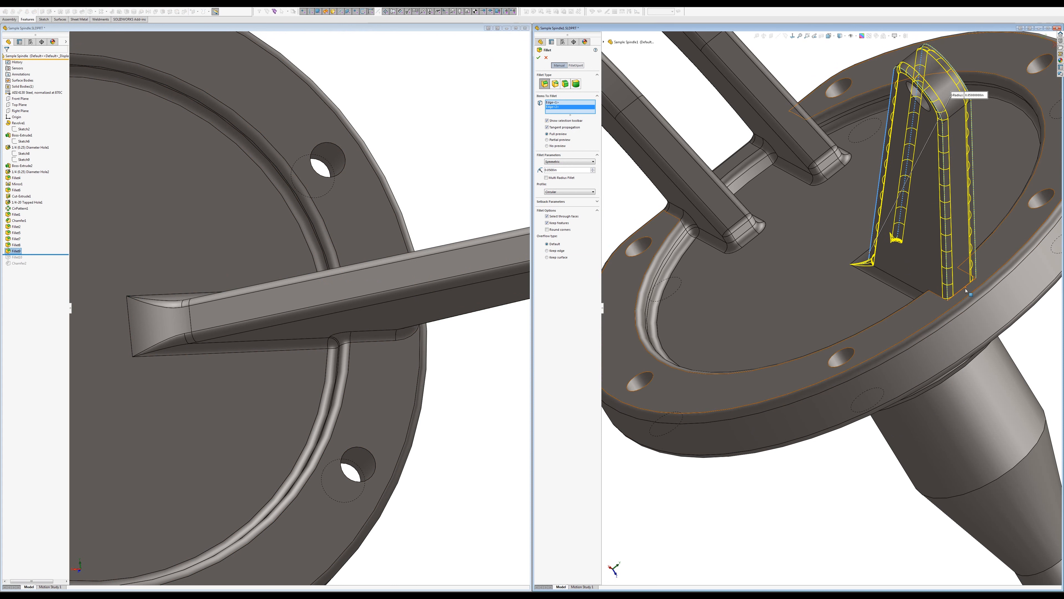
click(966, 288)
click(965, 289)
click(965, 290)
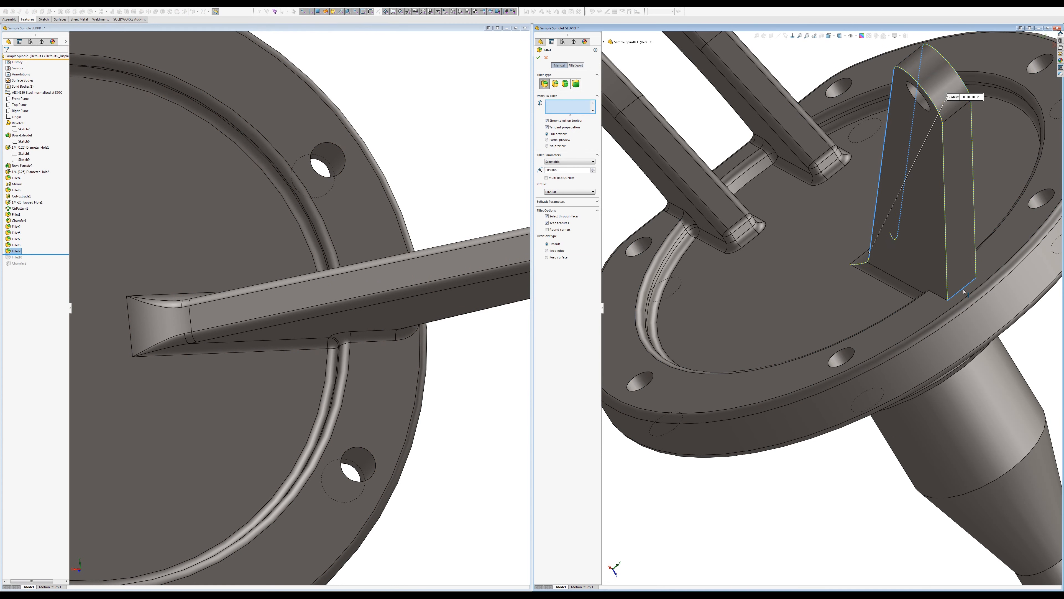
middle_drag(959, 294, 1024, 290)
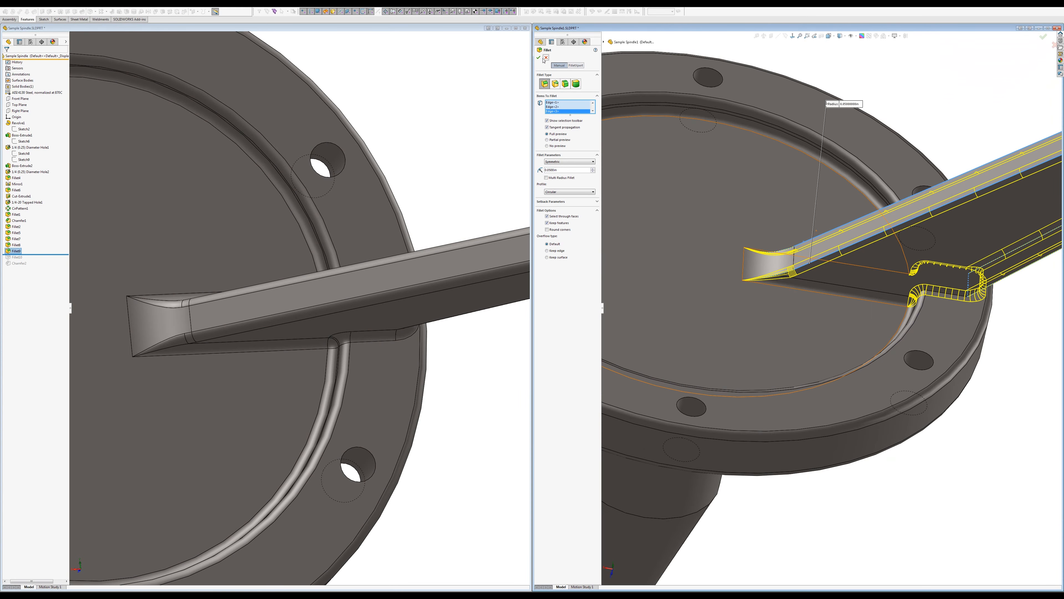
click(539, 58)
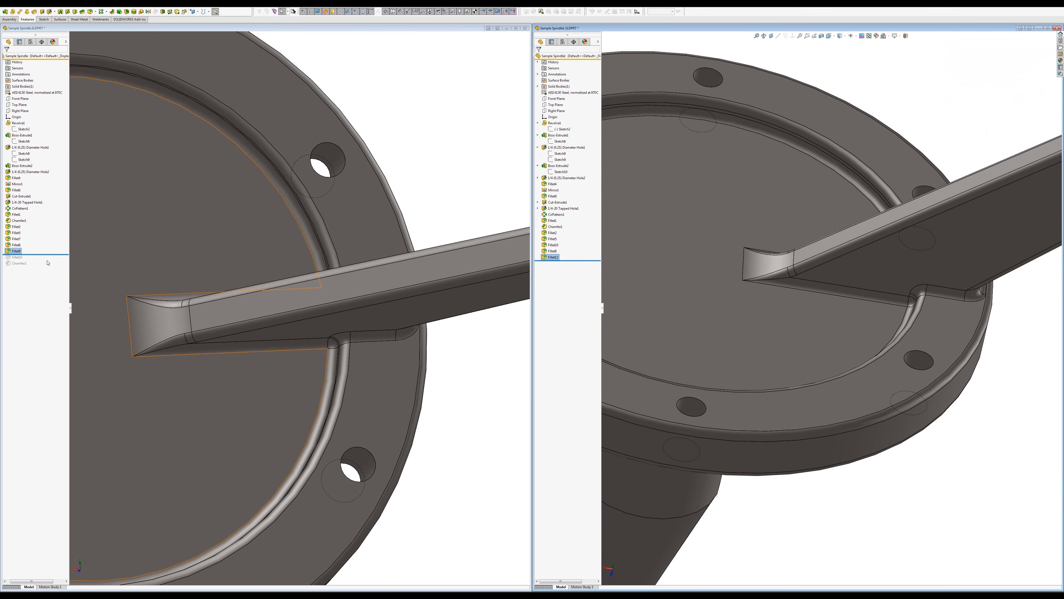
Step: Review the first part's arm fillet, roll forward past the next fillet, and inspect that fillet's edges on the spindle shaft
click(16, 251)
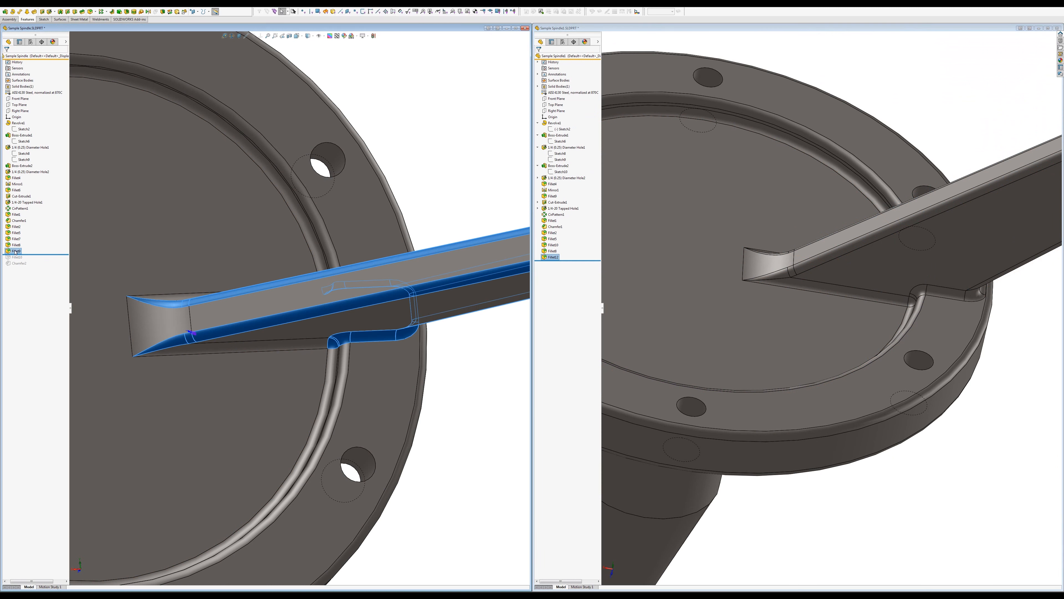
click(442, 161)
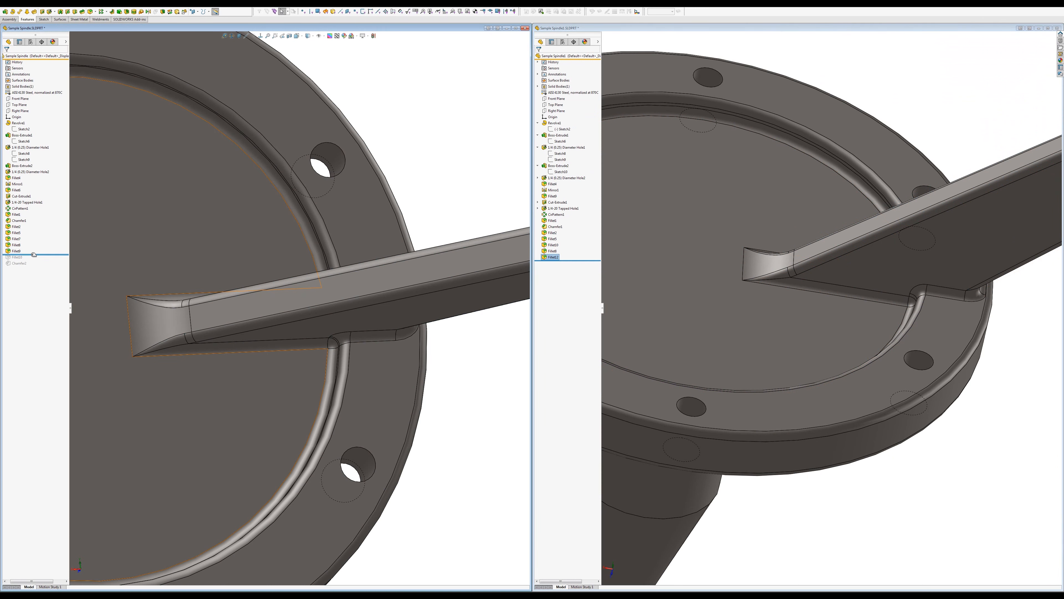
drag(34, 255, 18, 260)
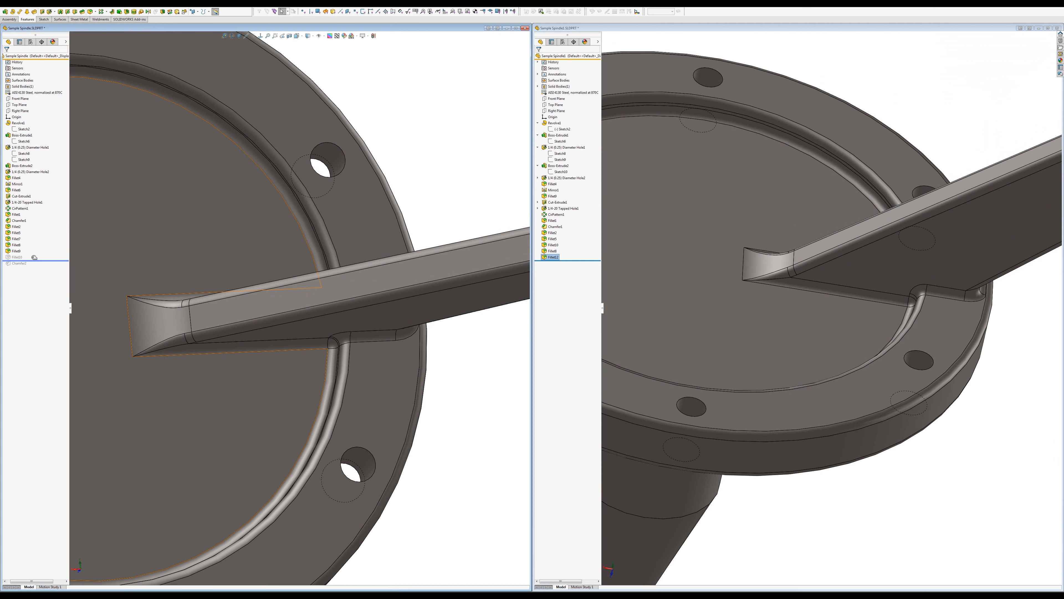
click(16, 257)
scroll(297, 278, up, 6)
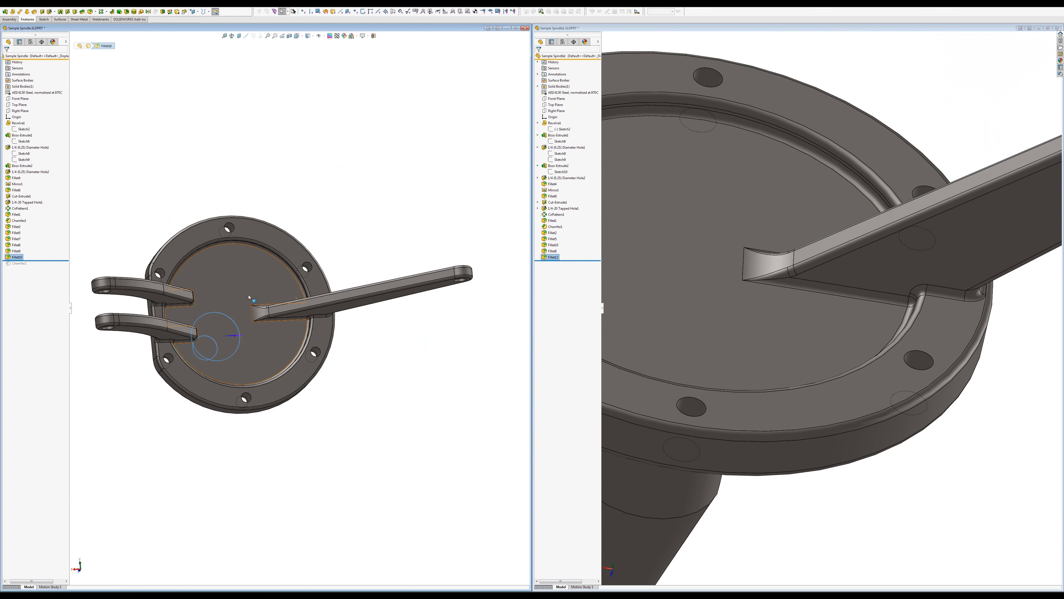
middle_drag(252, 299, 409, 312)
Step: Fillet the two circular edges at the ends of the second part's tapered spindle section
click(964, 428)
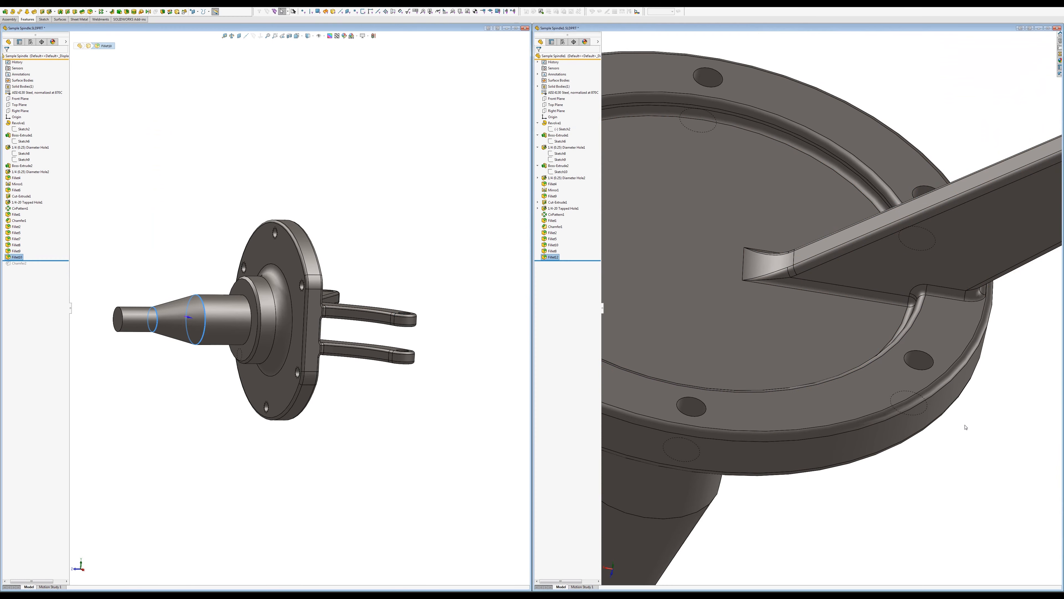
middle_drag(933, 246, 848, 288)
scroll(848, 288, up, 4)
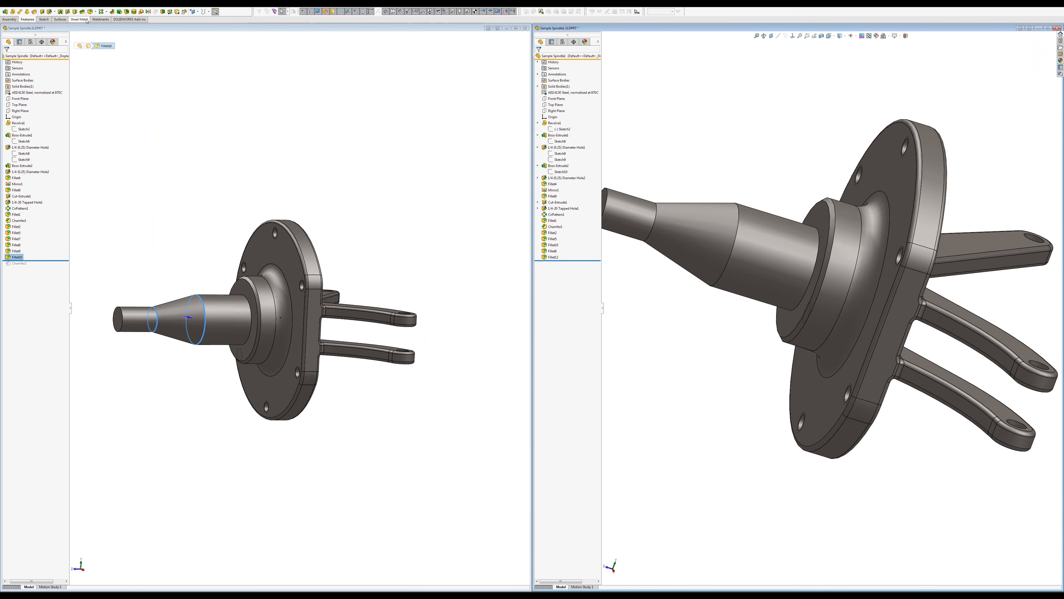
click(90, 12)
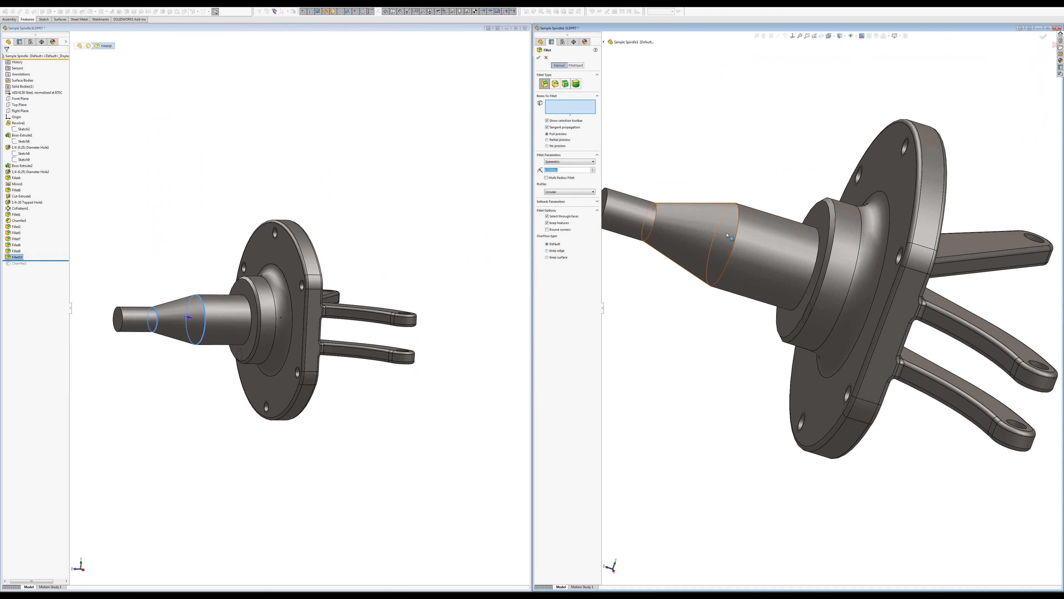
click(738, 228)
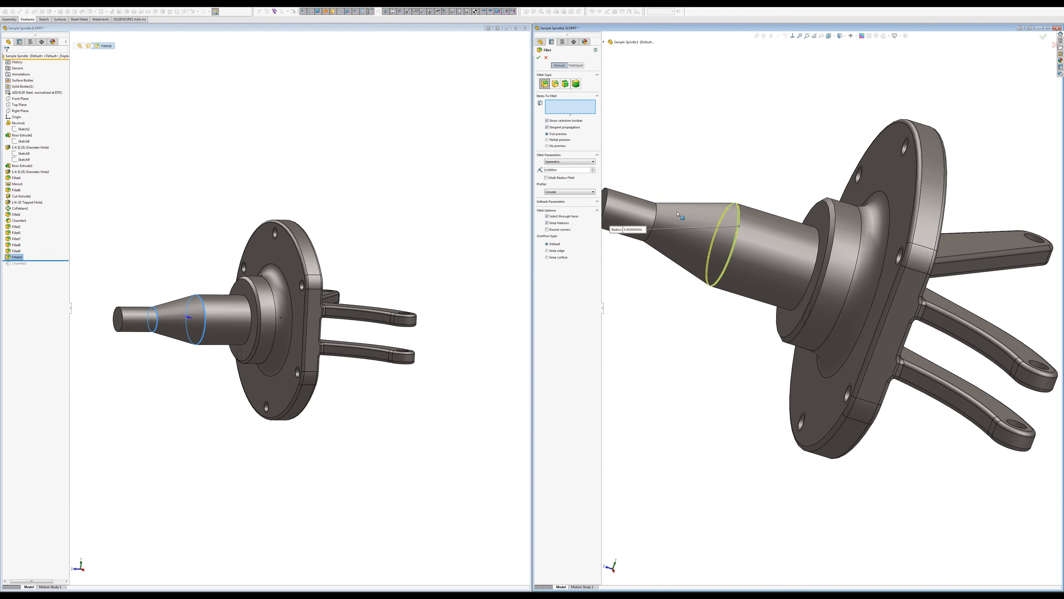
click(656, 216)
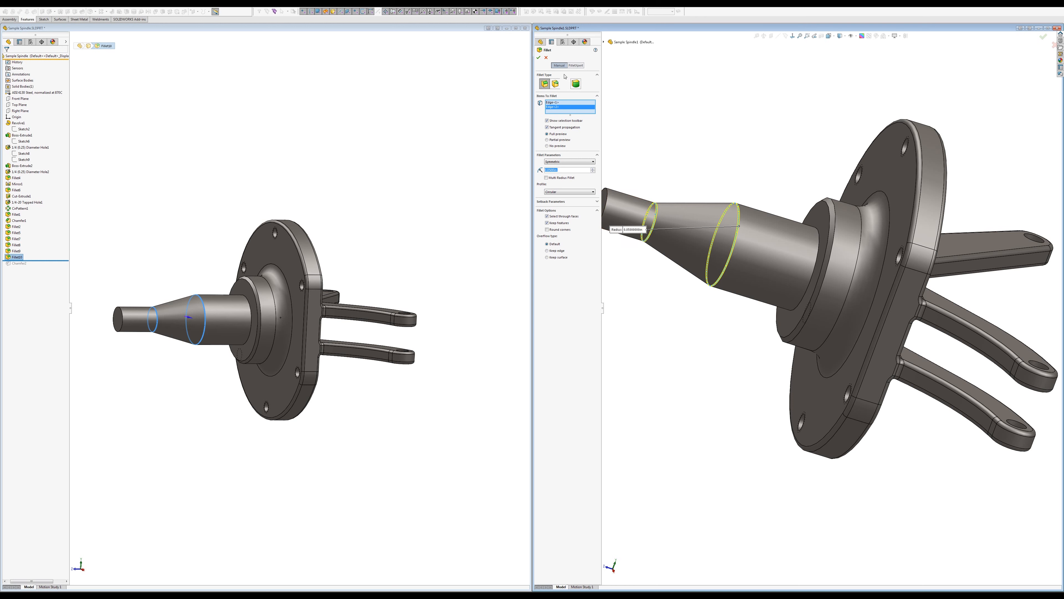
click(539, 57)
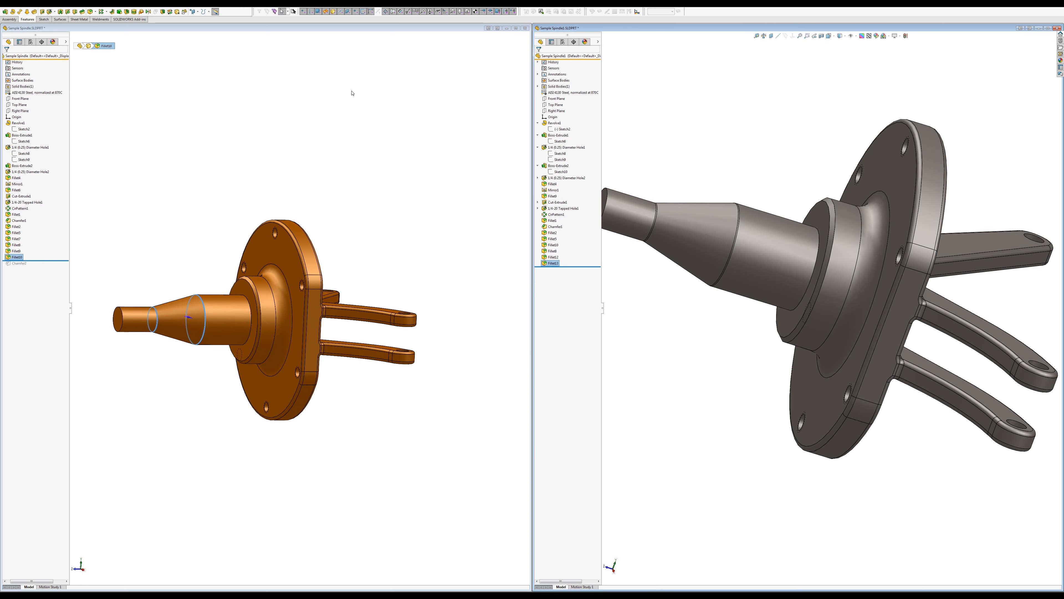
Step: Chamfer the tip of the second part's spindle shaft and set the chamfer distance to .025
click(609, 194)
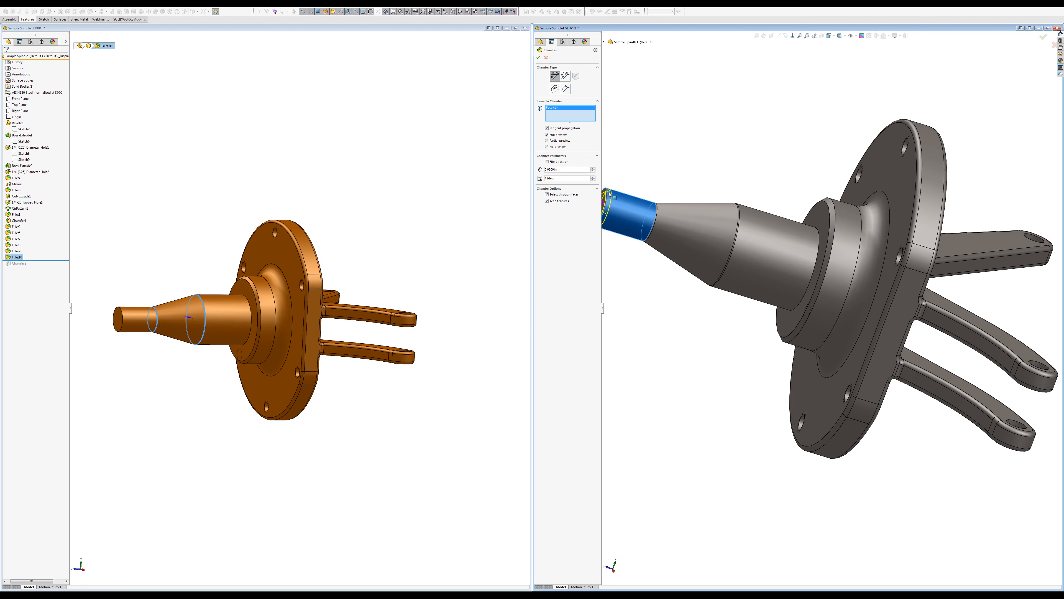
key(Return)
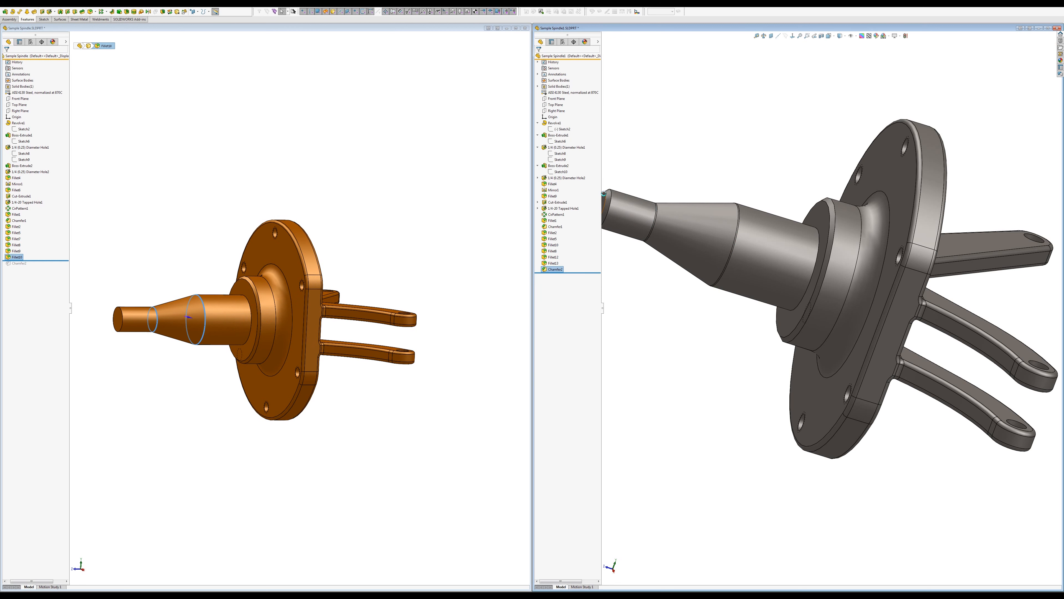
click(608, 195)
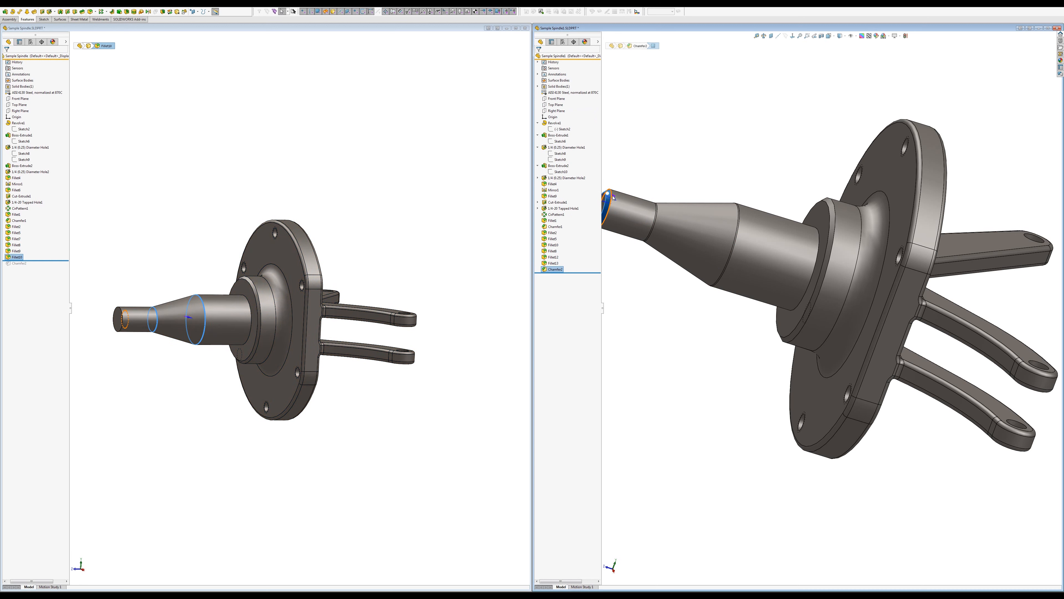
scroll(630, 216, up, 3)
scroll(630, 216, down, 3)
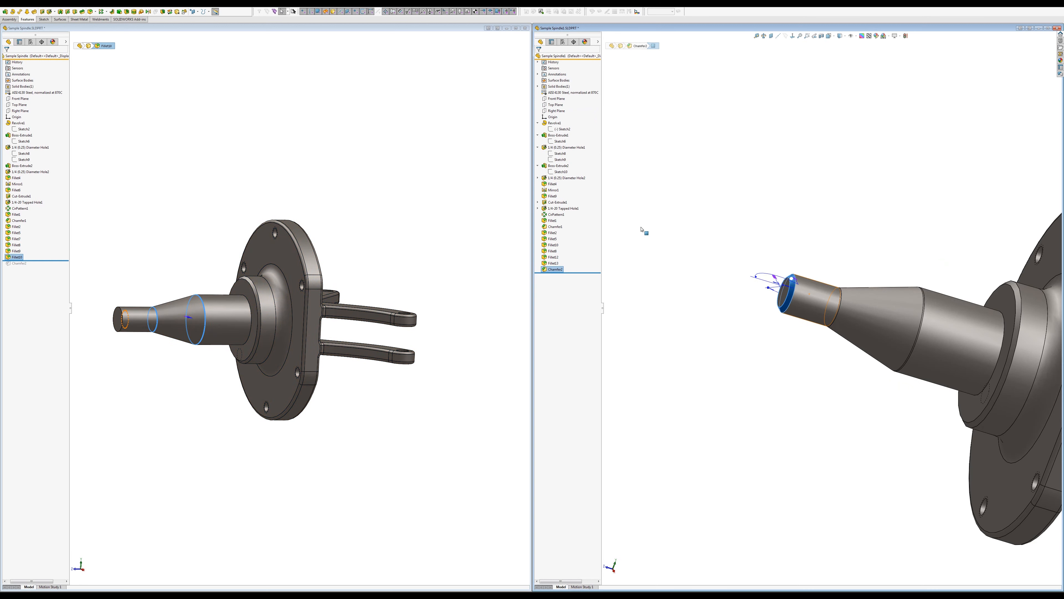
middle_drag(738, 293, 718, 333)
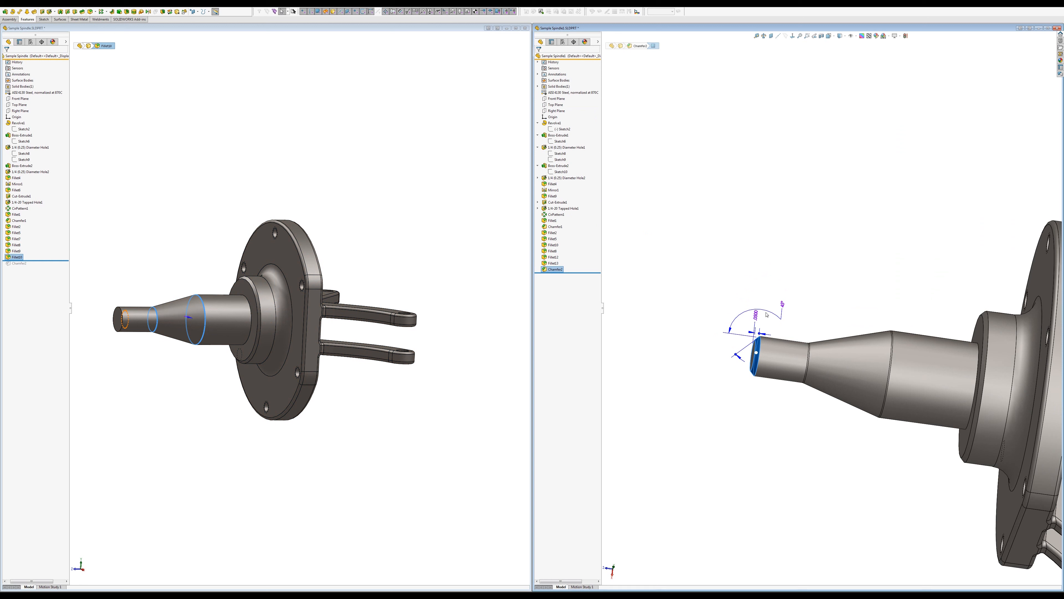
click(755, 314)
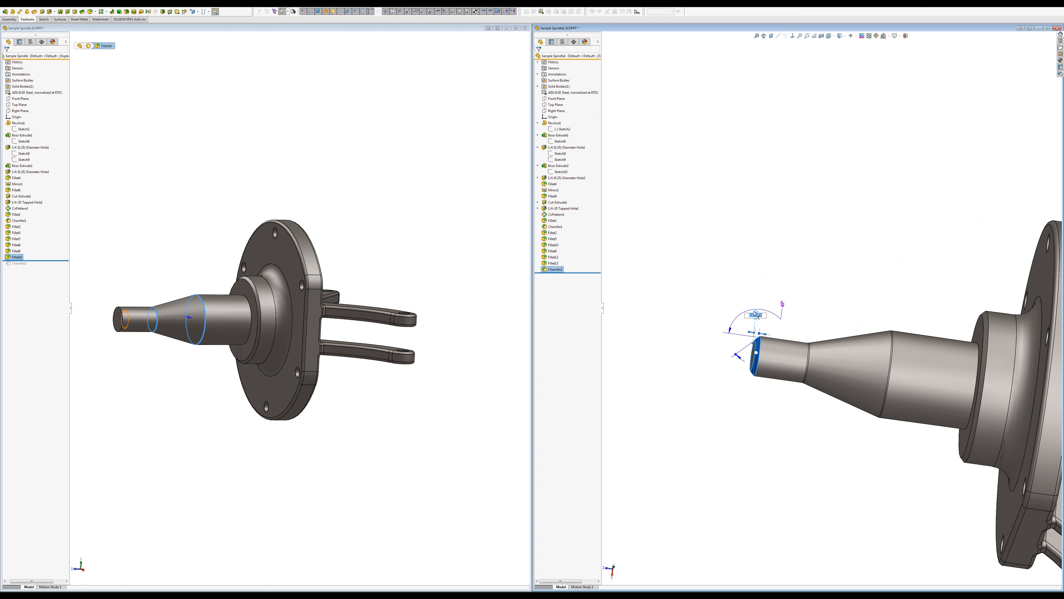
key(BackSpace)
text(.025)
key(Return)
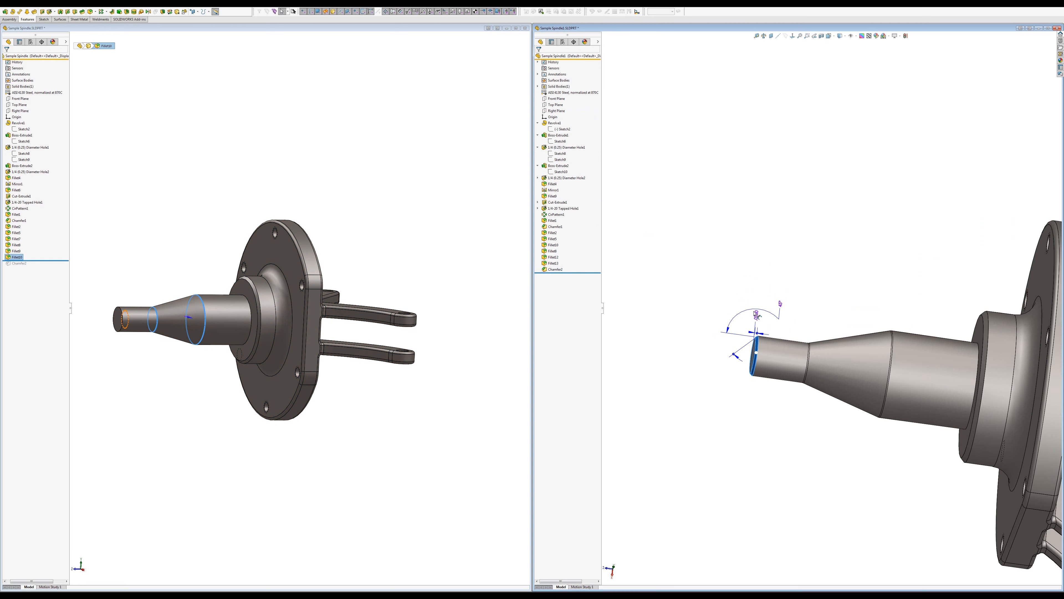
click(694, 205)
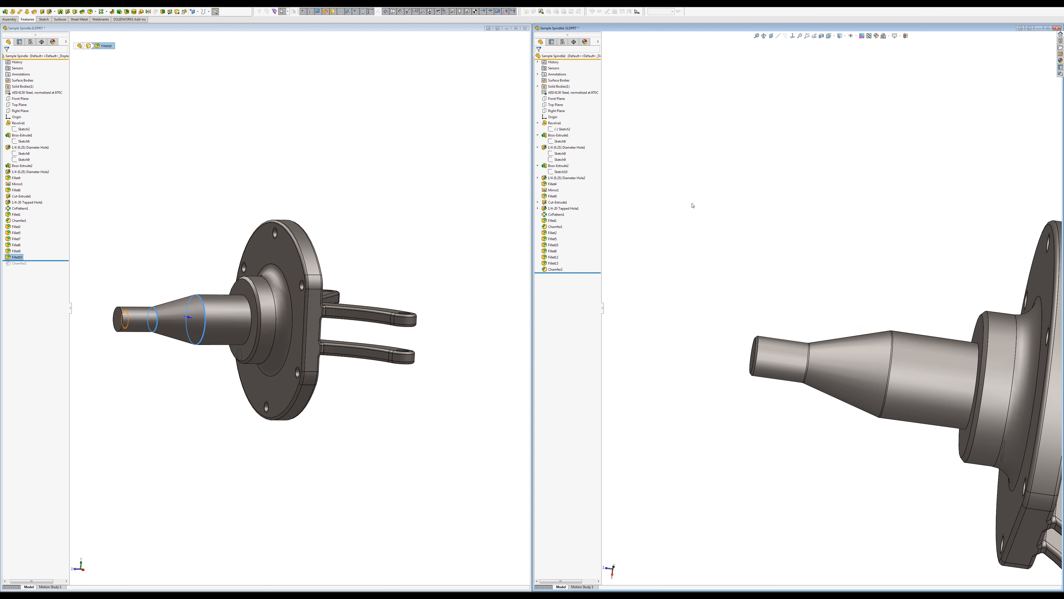
Step: Show the whole second part in an isometric view facing the recessed flange side and arms
scroll(831, 309, up, 6)
scroll(999, 461, down, 2)
middle_drag(927, 407, 840, 345)
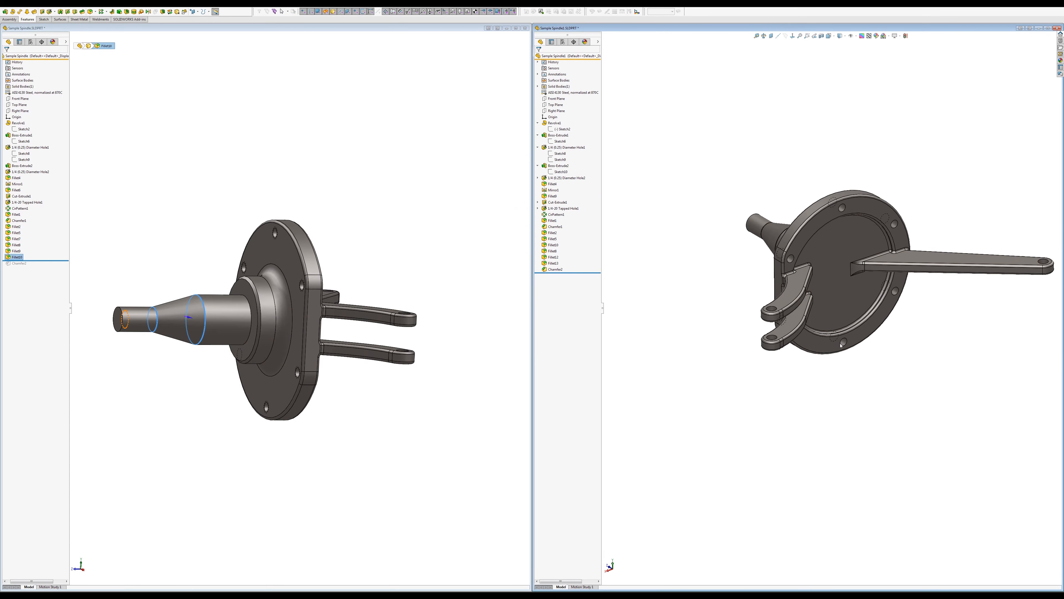
click(828, 36)
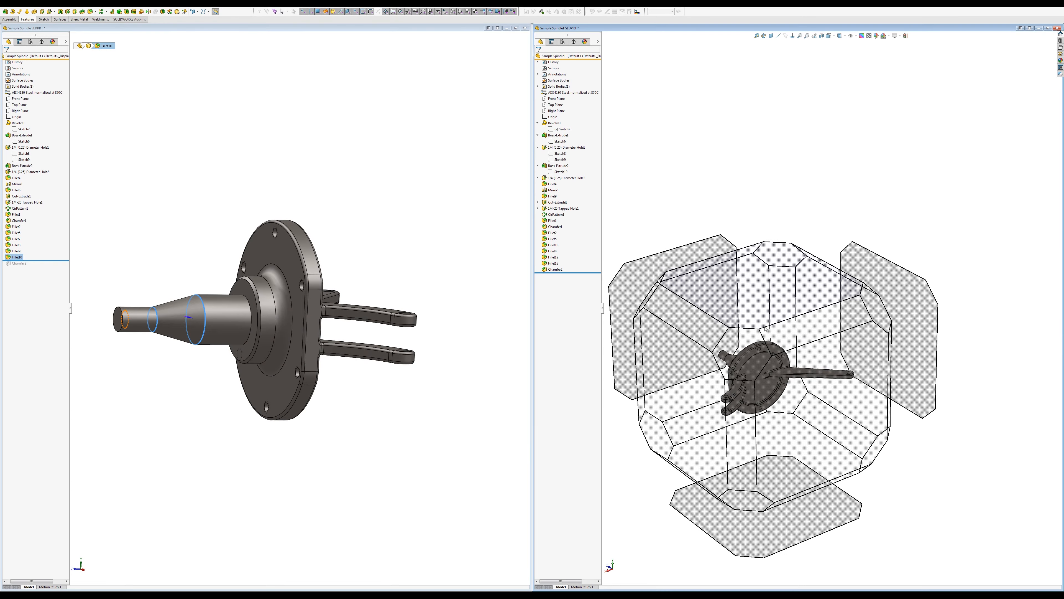
click(757, 346)
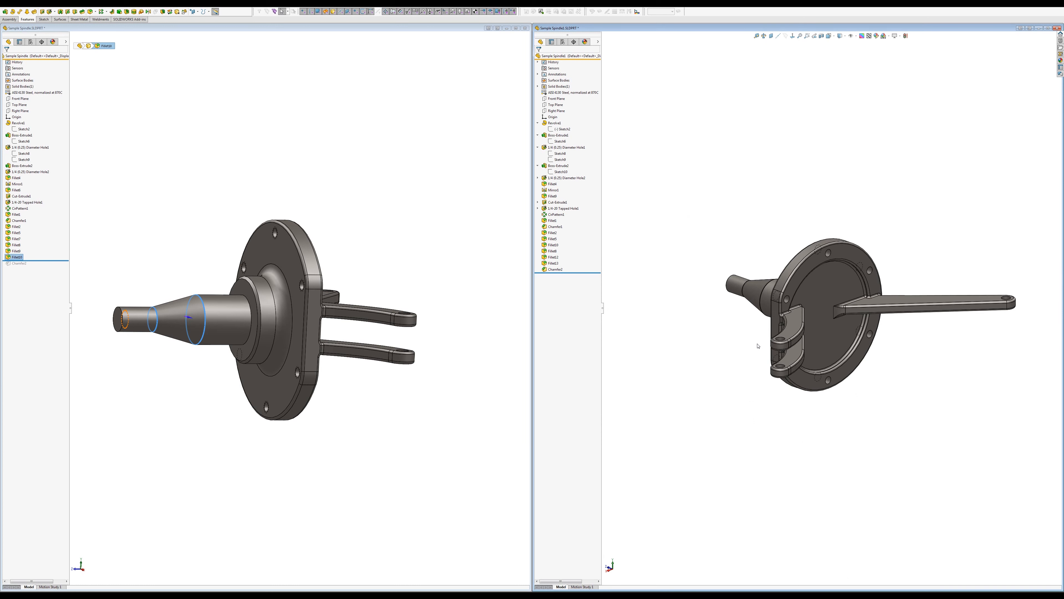
scroll(887, 380, down, 5)
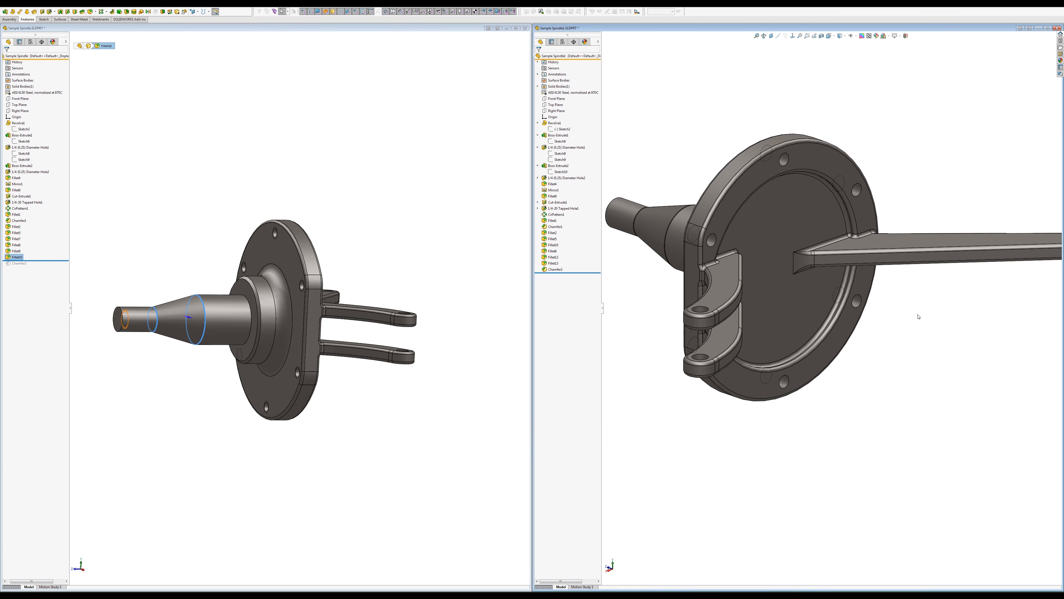
scroll(918, 316, up, 4)
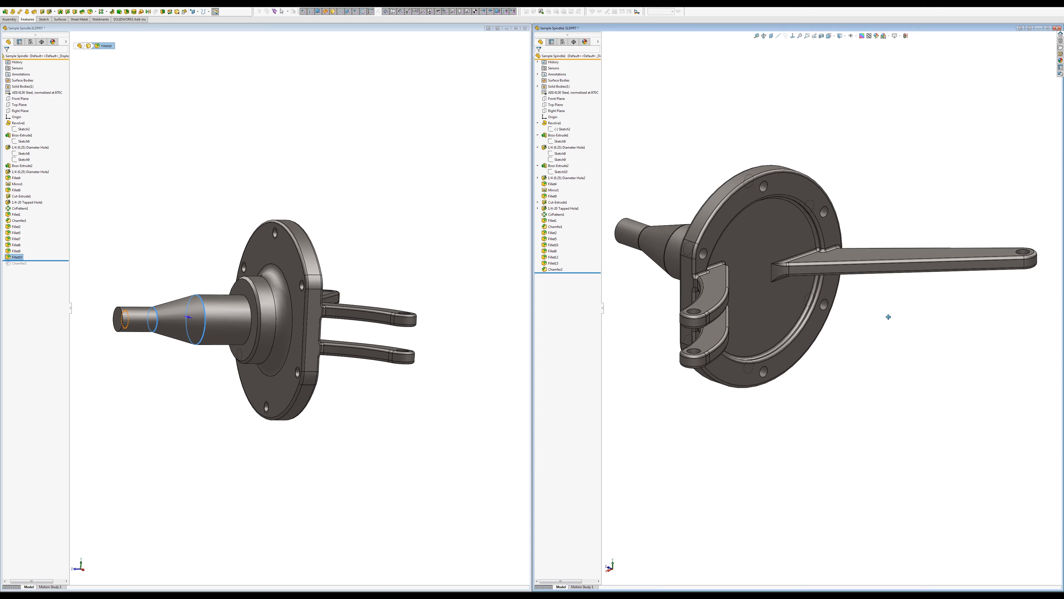
Step: Match the first part's orientation and scale to the second part's isometric view, and roll the first part forward past its final chamfer
click(385, 235)
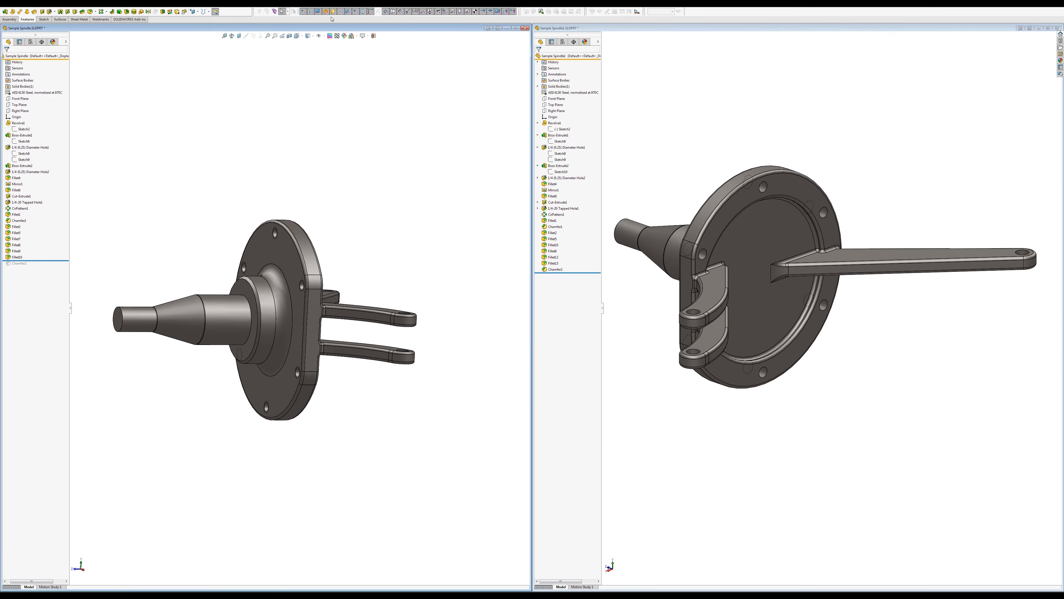
click(297, 35)
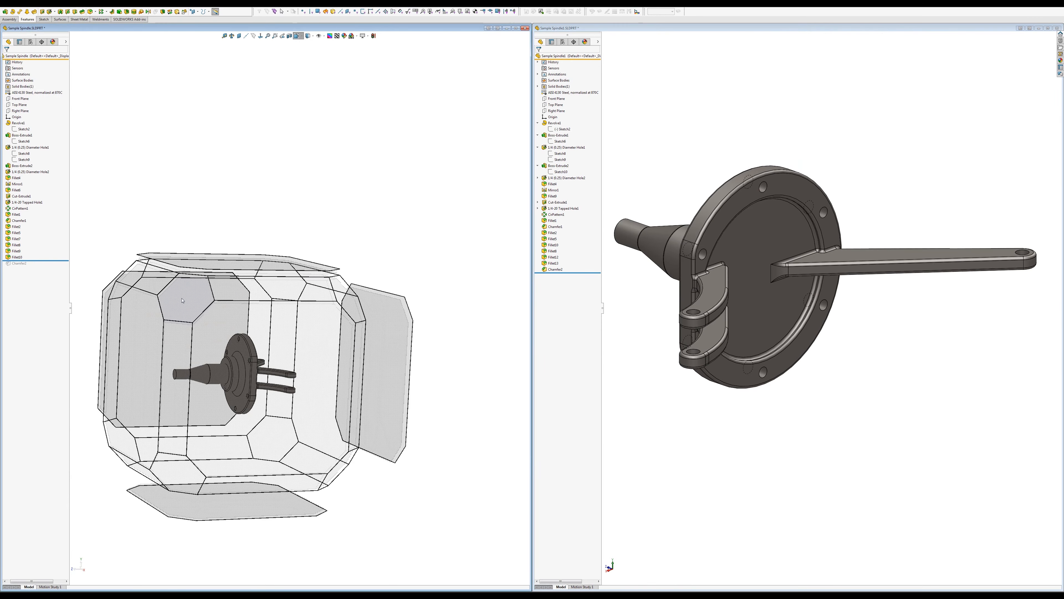
middle_drag(212, 323, 237, 345)
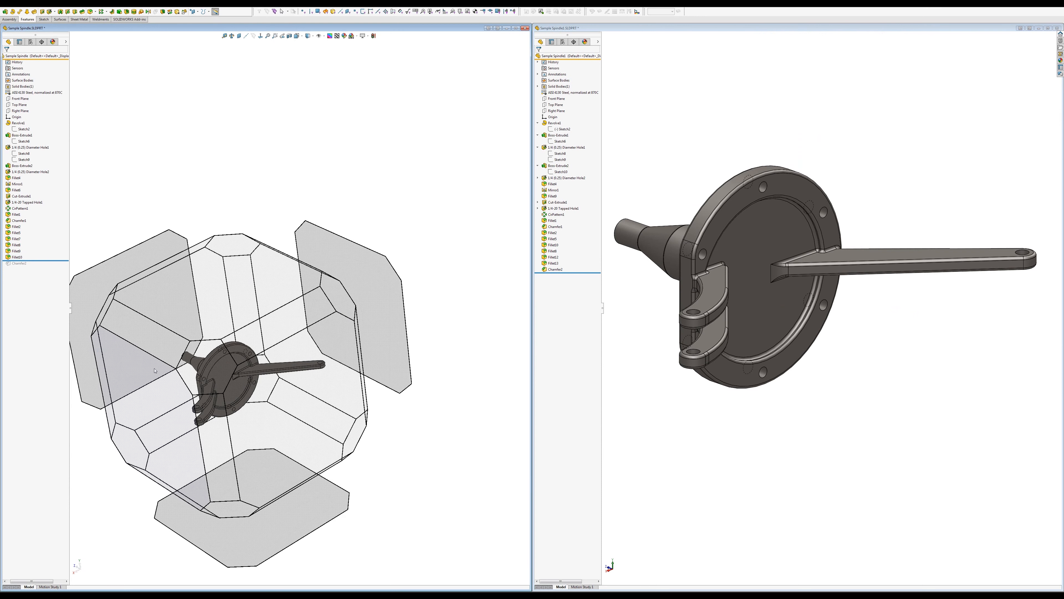
click(237, 344)
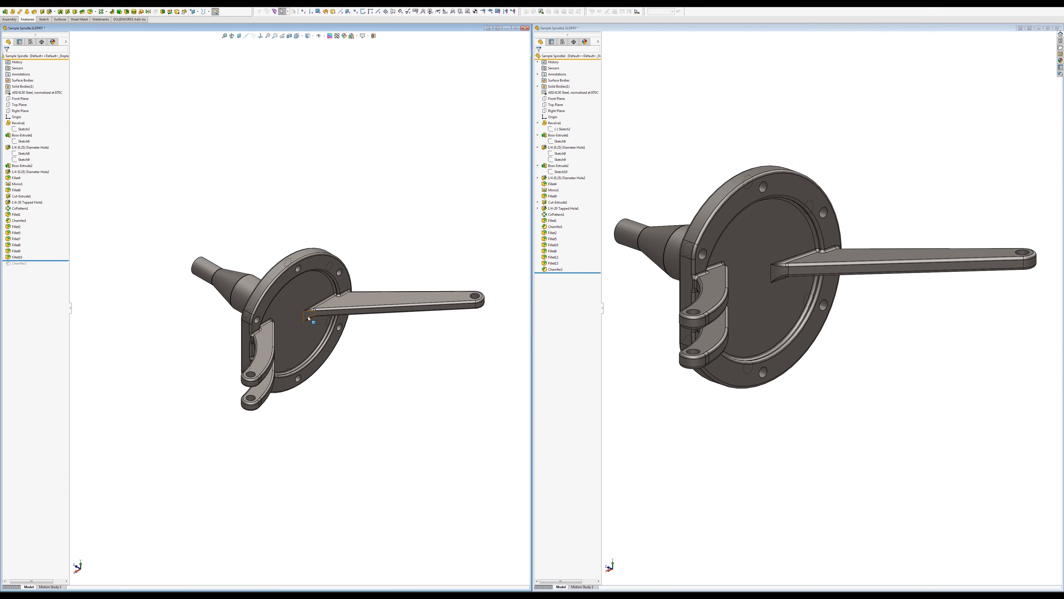
key(Up)
scroll(308, 317, down, 2)
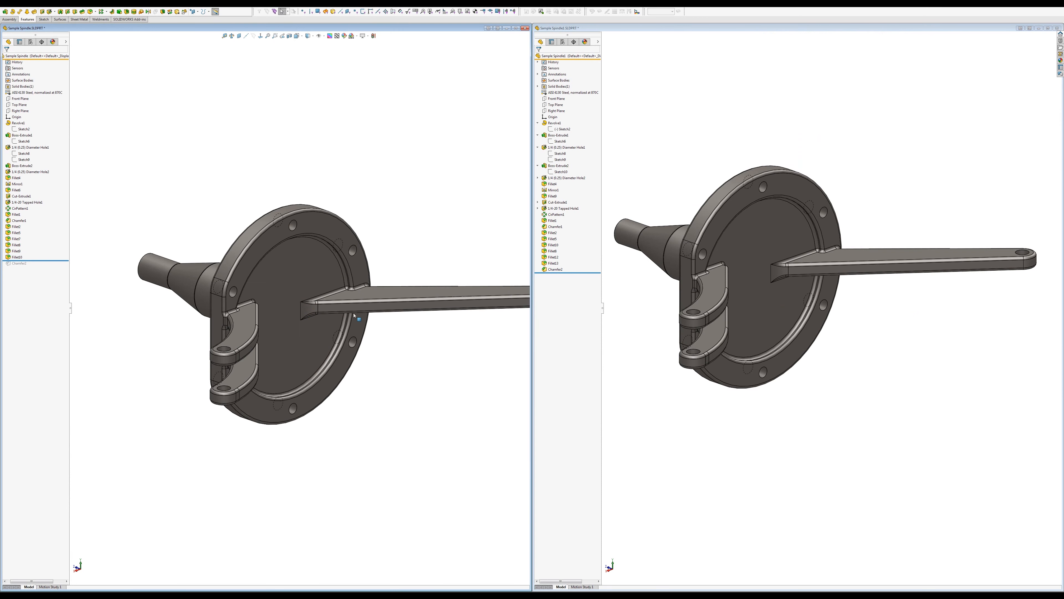
middle_drag(352, 313, 298, 267)
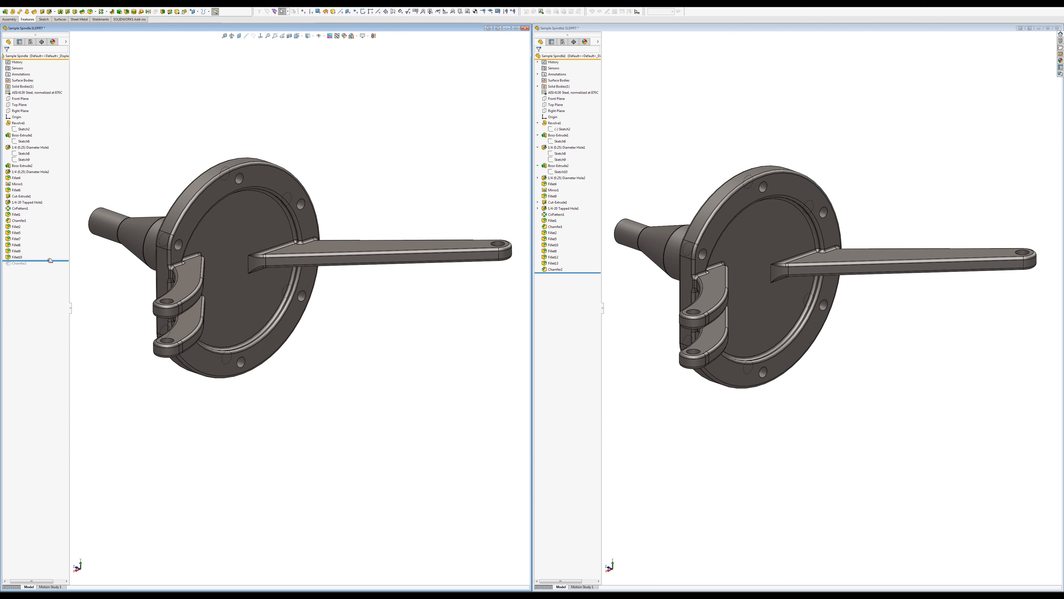
drag(50, 262, 50, 264)
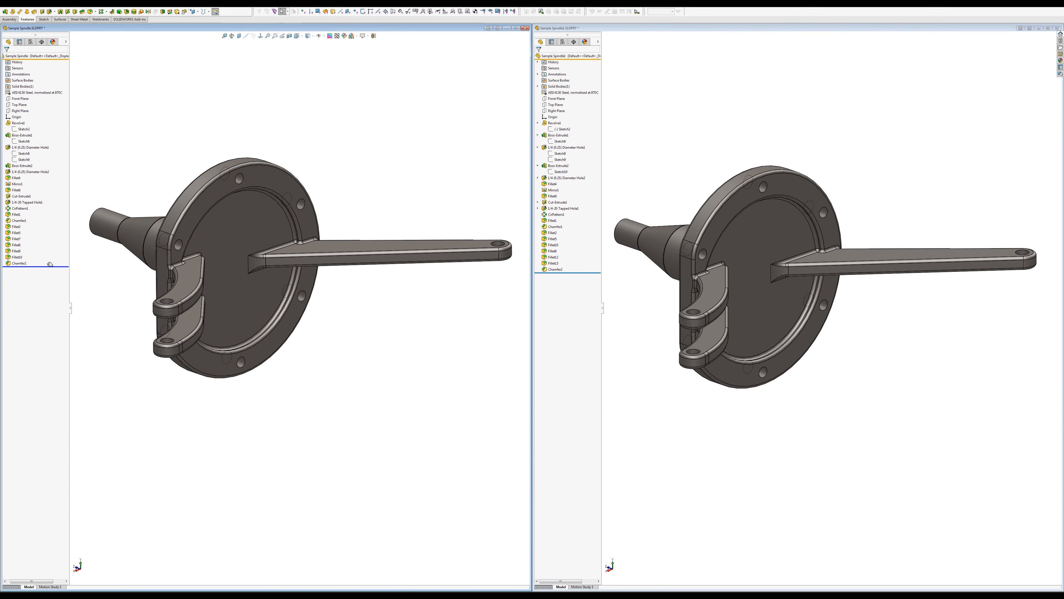